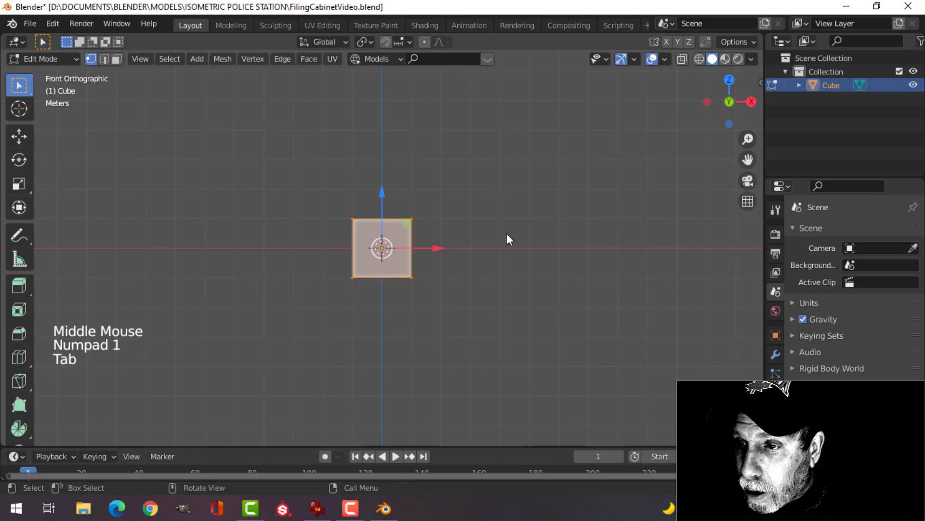
- Scale the cube by 2 along the Z axis and move it up so its base rests on the ground plane
type("s")
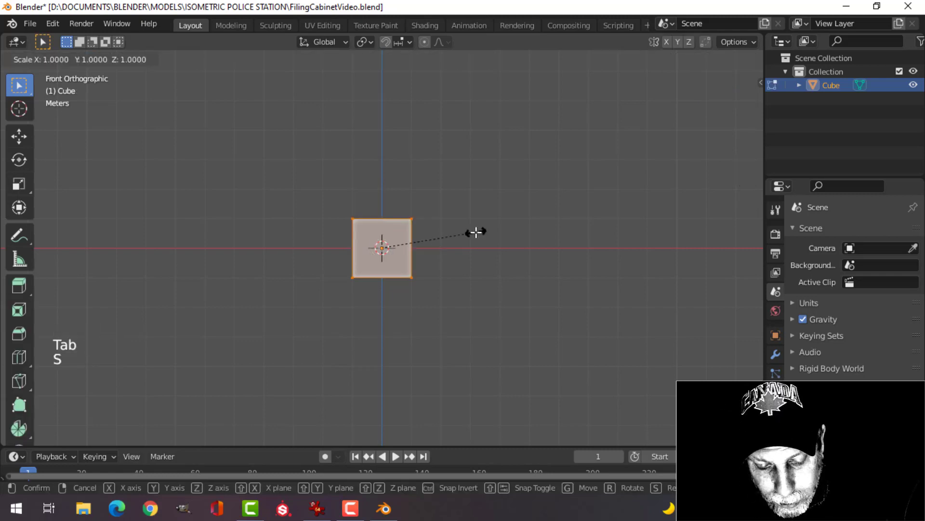
type("z2")
key("Return")
left_click_drag(391, 200, 398, 120, "ctrl")
- Scale the tall box down slightly along the Y axis to make it shallower
middle_click_drag(438, 170, 506, 236)
scroll(506, 236, "up", 1)
key("s")
key("y")
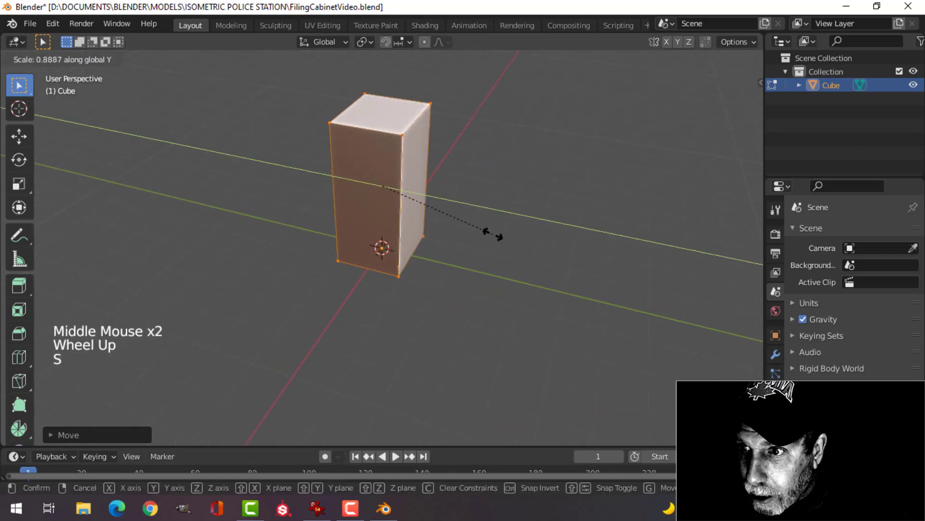
left_click(483, 227)
key("Tab")
- Add a horizontal loop cut around the box and slide it up to just below the top
middle_click_drag(533, 215, 513, 222)
scroll(463, 203, "up", 2)
middle_click_drag(512, 221, 487, 215)
key("ctrl+r")
left_click(462, 185)
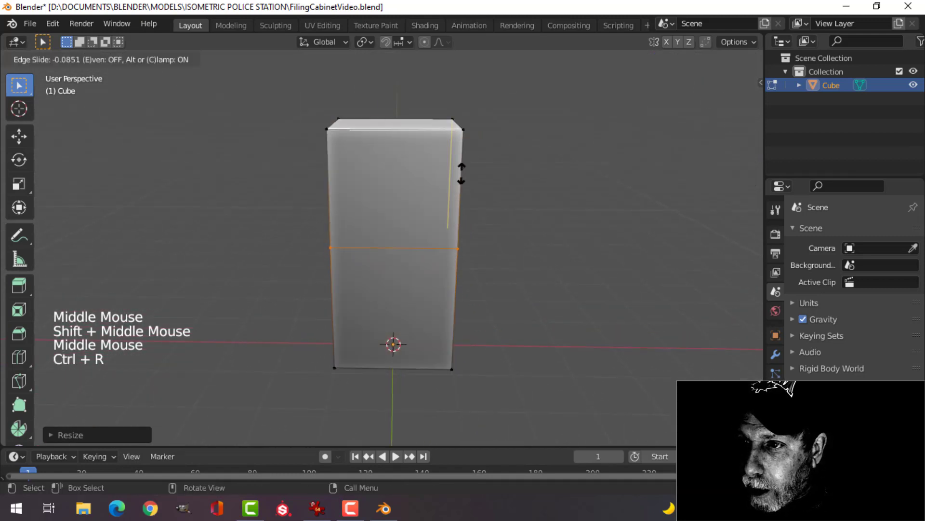
left_click(462, 78)
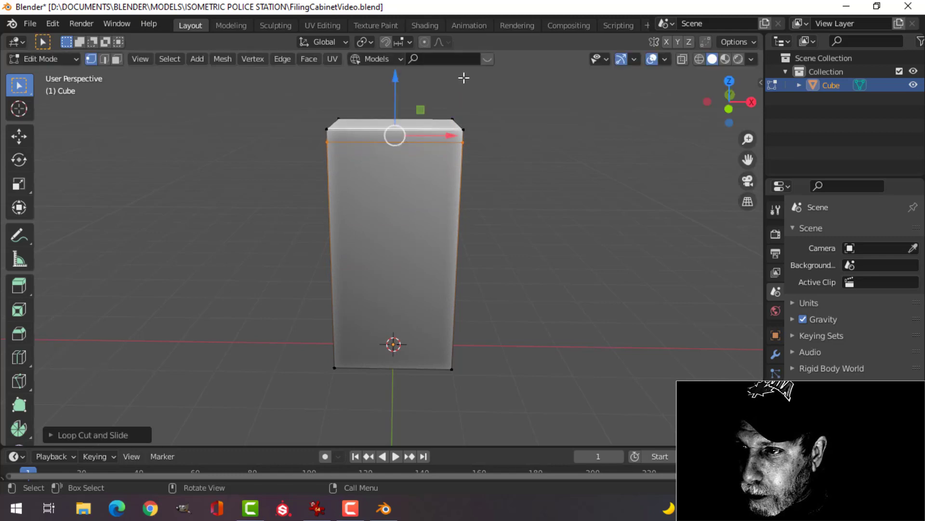
- Add a second horizontal loop cut and slide it down to just above the base
key("ctrl+r")
left_click(462, 269)
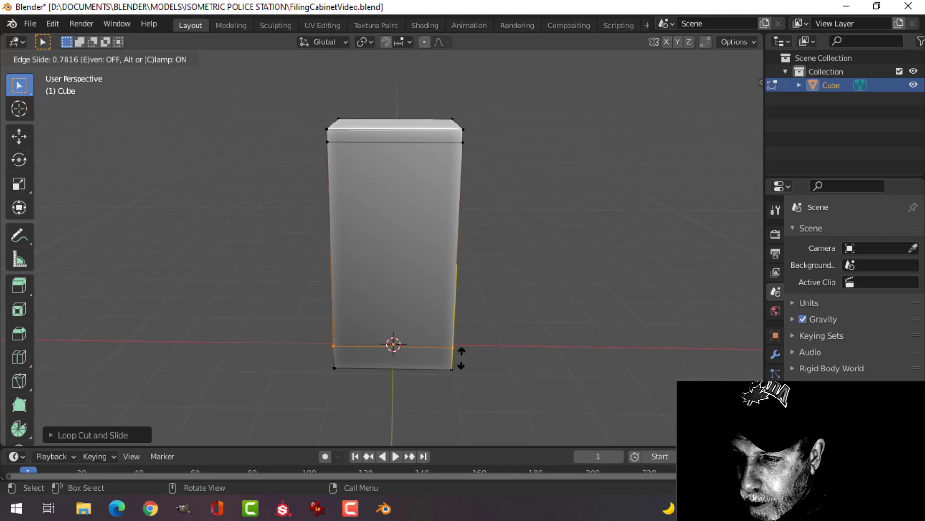
left_click(462, 355)
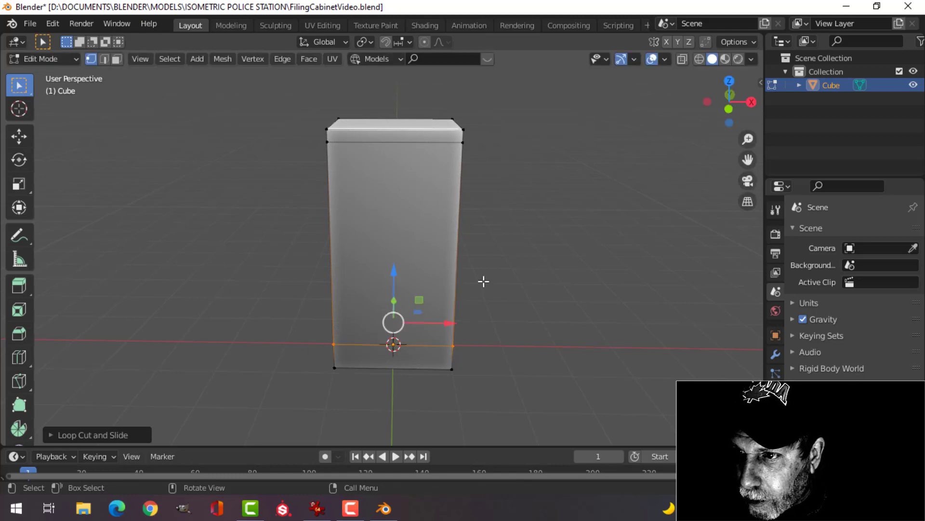
key("alt+a")
- Add a centred vertical loop cut across the front and bevel it about 0.86 m wide into two loops near the side edges
key("ctrl+r")
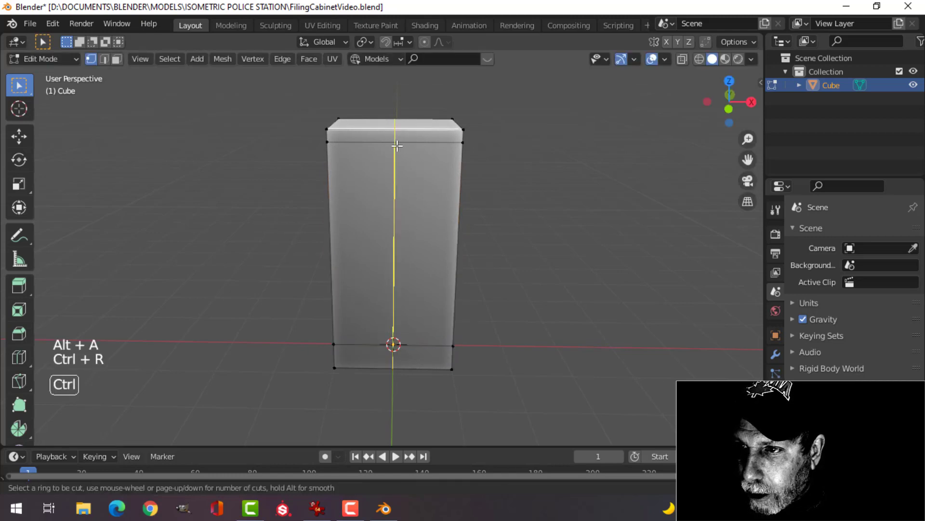
left_click(398, 146)
left_click(412, 154)
key("ctrl+b")
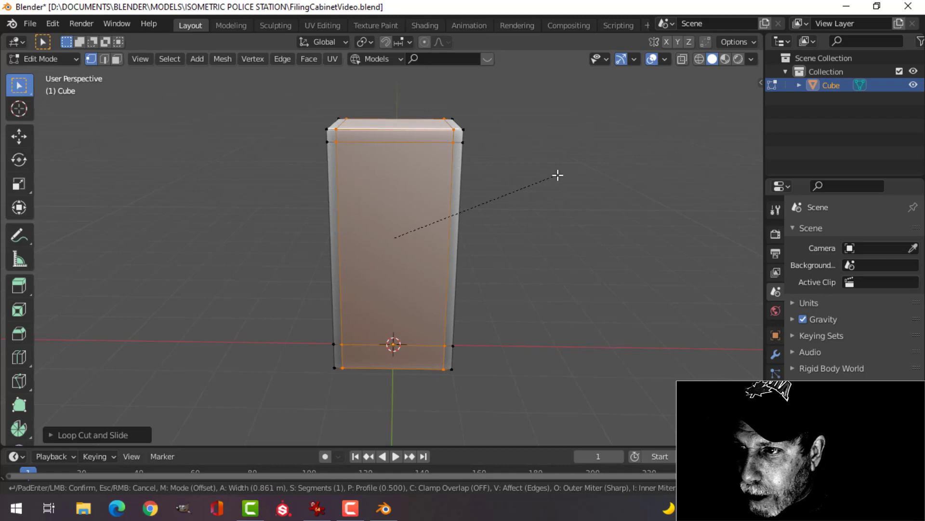
left_click(557, 175)
key("alt+a")
- Add a horizontal loop cut midway up the box and bevel it into a narrow pair of loops dividing the two drawer areas
middle_click_drag(510, 190, 545, 208)
key("ctrl+r")
left_click(483, 215)
left_click(484, 215)
scroll(533, 208, "up", 2)
key("ctrl+b")
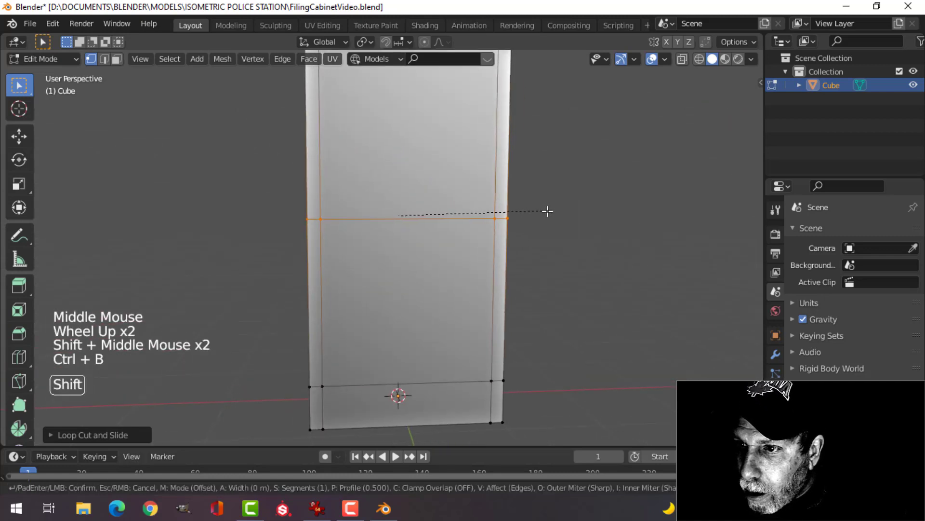
left_click(571, 233)
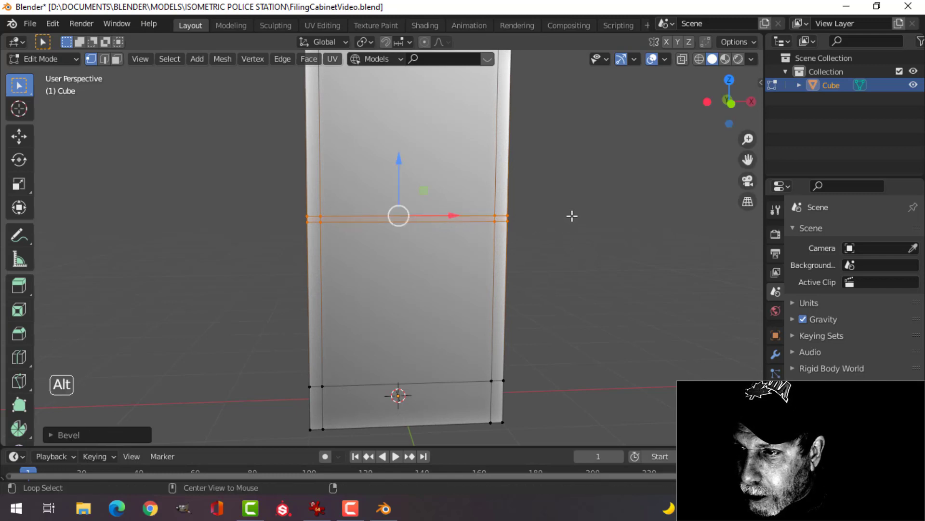
key("alt+a")
- Add a Bevel modifier to the cabinet with an amount of 0.02 m and 3 segments
key("Tab")
scroll(530, 198, "down", 1)
scroll(530, 196, "down", 1)
middle_click_drag(530, 196, 545, 217)
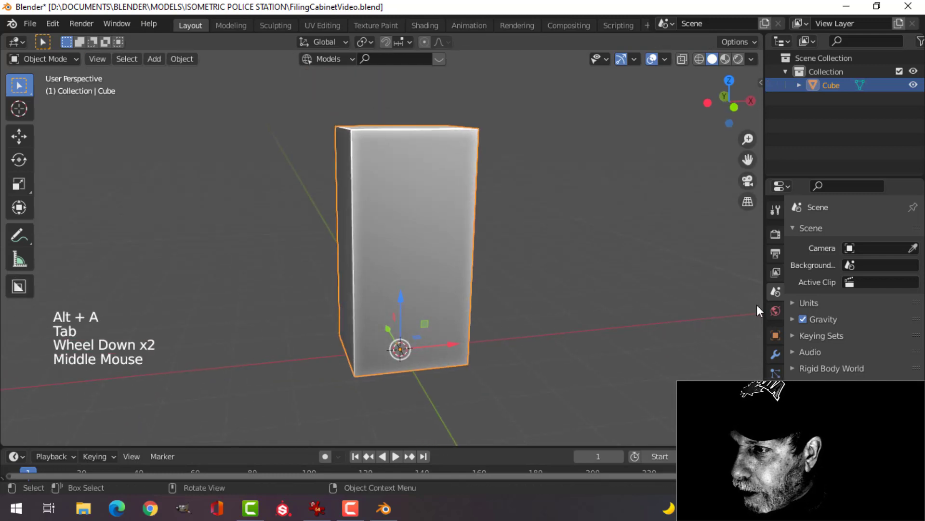
left_click(776, 354)
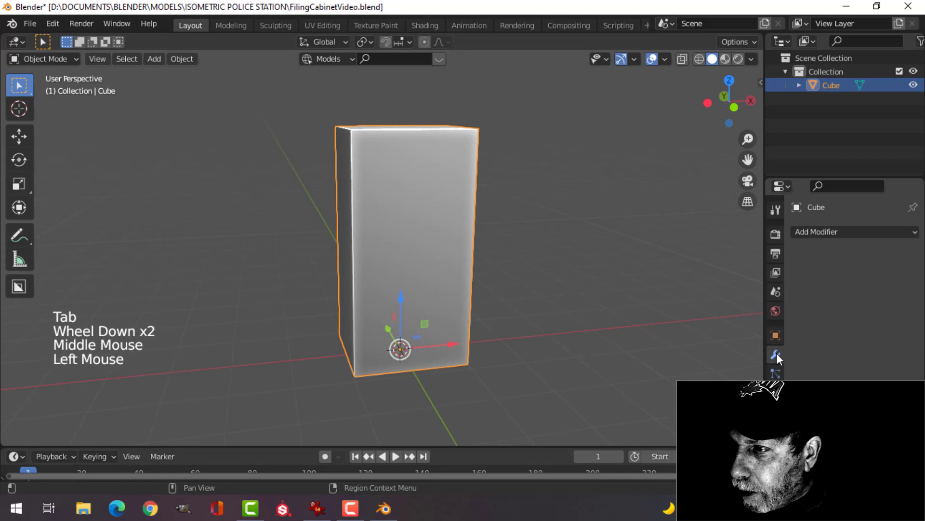
left_click(812, 233)
left_click(682, 284)
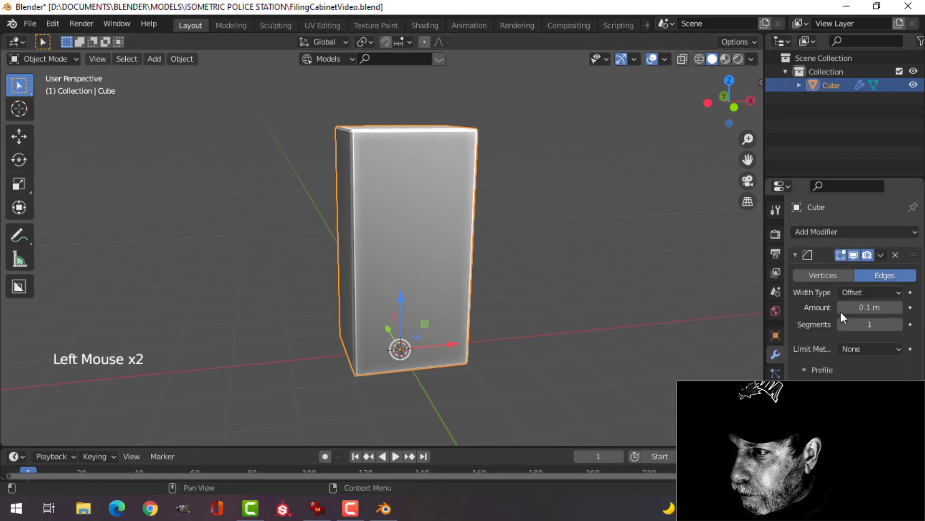
left_click(899, 324)
left_click(900, 324)
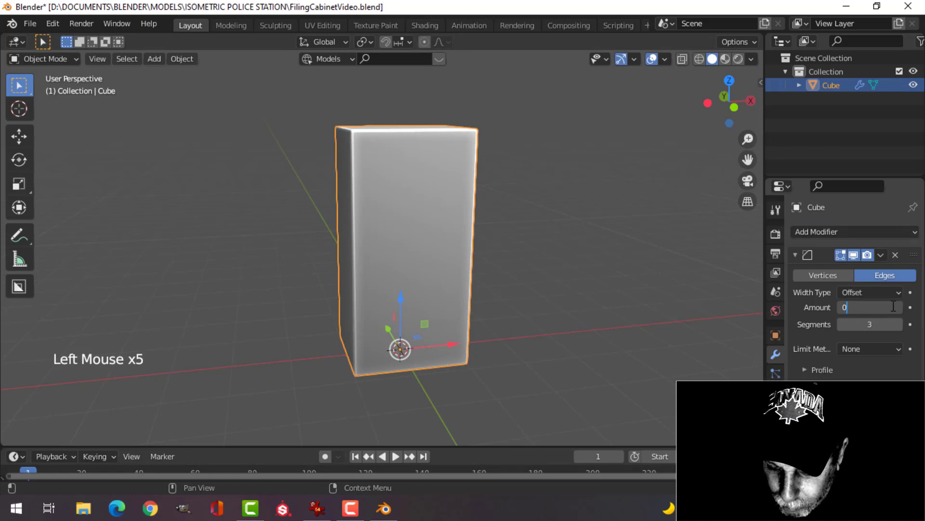
key("Return")
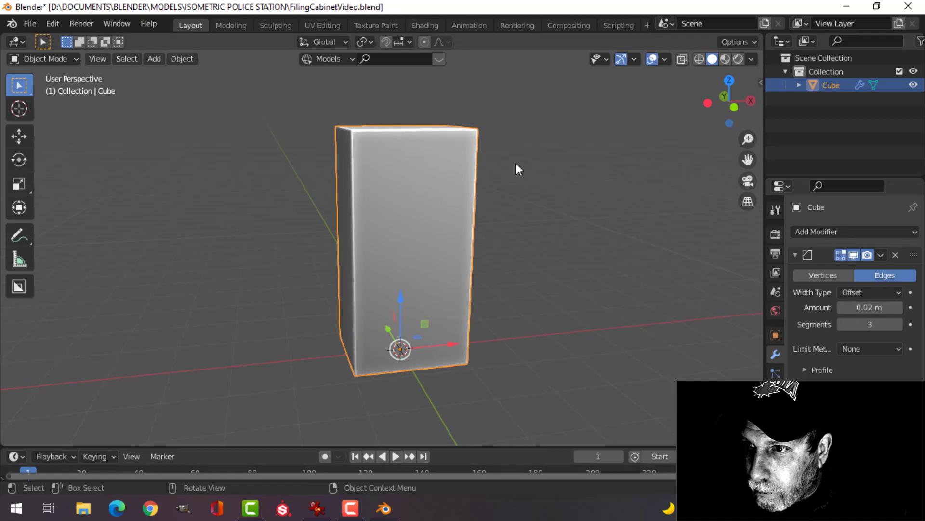
- Select the two large drawer faces on the cabinet front and extrude them inward to hollow out the drawer openings
scroll(461, 182, "up", 1)
key("Tab")
key("alt+a")
middle_click_drag(462, 182, 452, 190)
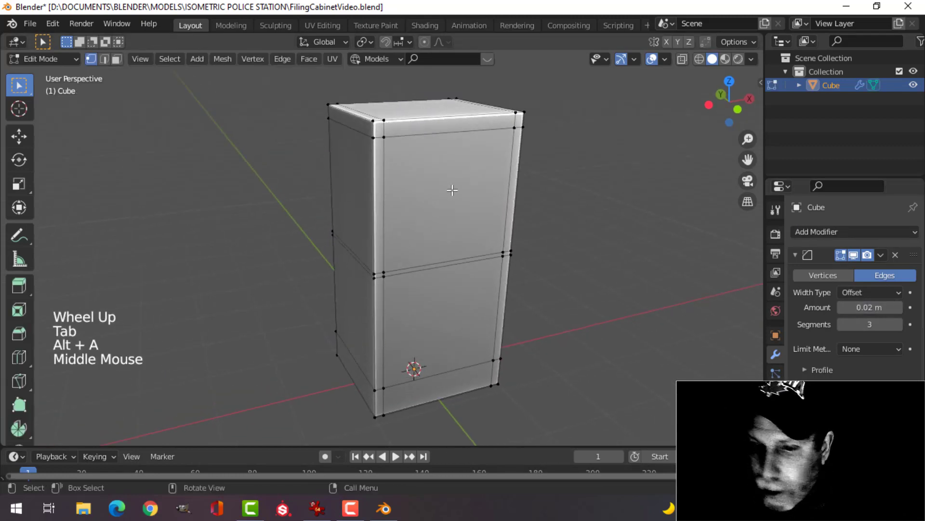
key("3")
left_click(455, 189)
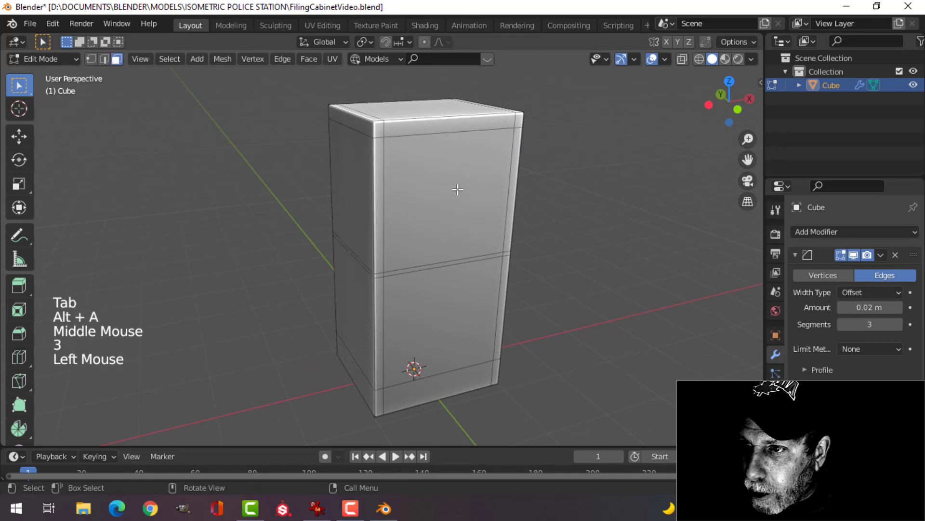
left_click(465, 300, "shift")
middle_click_drag(562, 239, 573, 223)
mouse_move(574, 223)
middle_mouse_down()
mouse_move(543, 221)
mouse_move(580, 225)
mouse_move(551, 228)
mouse_move(568, 227)
middle_mouse_up()
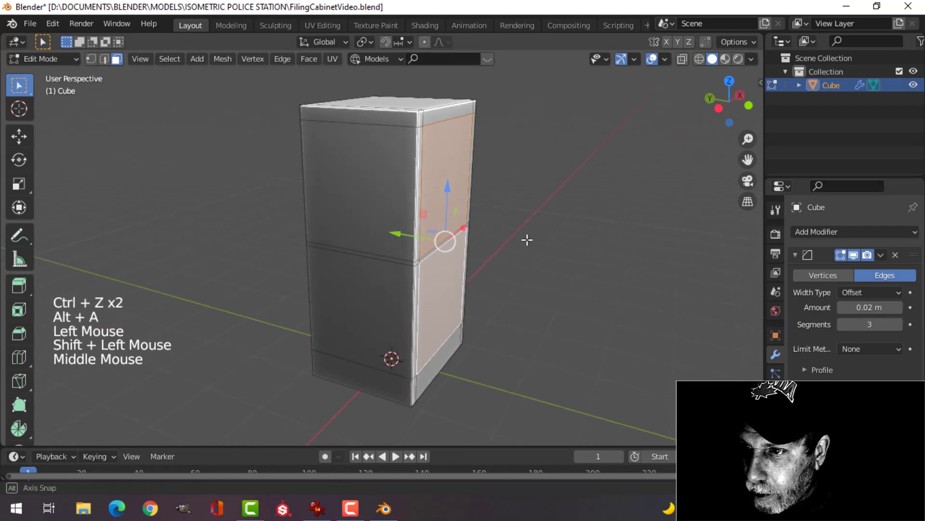
key("e")
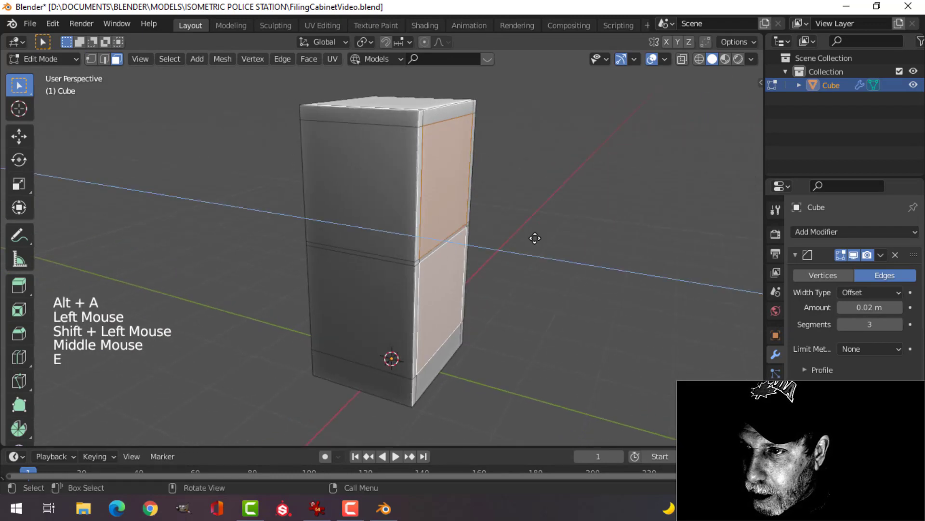
left_click(494, 231)
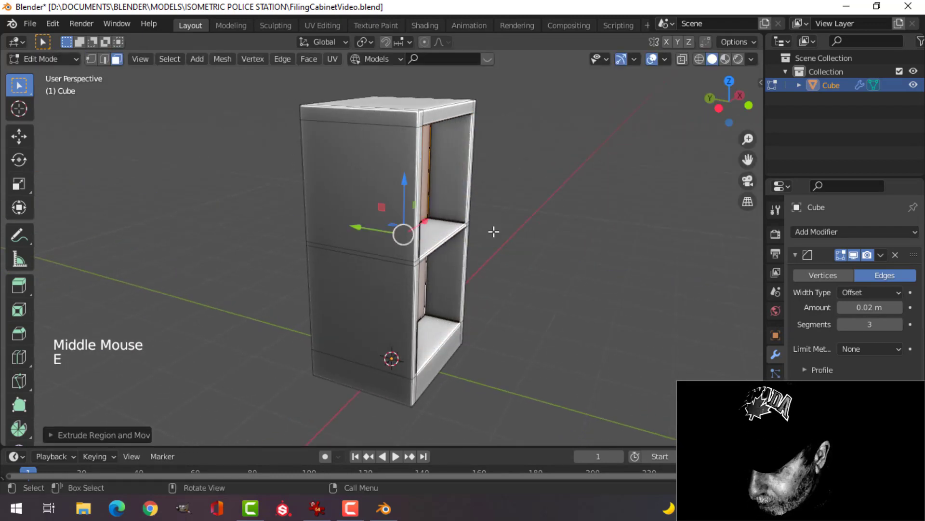
- Move the extruded faces along the Y axis until they sit close to the cabinet's rear wall, using a wireframe top view
key("KP_7")
key("z")
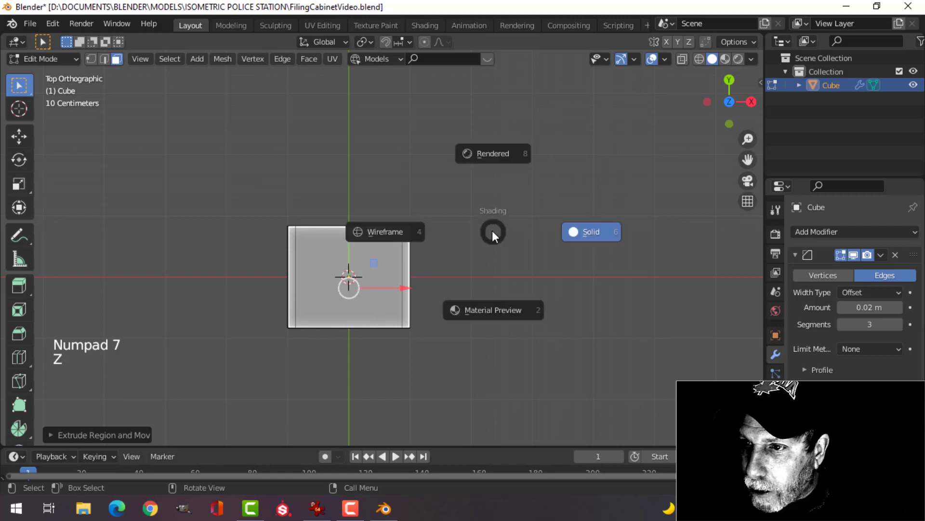
scroll(421, 232, "up", 2)
middle_click_drag(433, 223, 348, 251, "shift")
left_click_drag(354, 245, 359, 165)
mouse_move(360, 166)
middle_mouse_down()
mouse_move(508, 232)
mouse_move(516, 169)
mouse_move(544, 215)
mouse_move(556, 216)
mouse_move(499, 192)
mouse_move(522, 182)
mouse_move(496, 196)
mouse_move(442, 200)
mouse_move(493, 203)
middle_mouse_up()
key("z")
- Duplicate the two inner back faces and move the copies out in front of the cabinet
scroll(578, 223, "down", 3)
key("shift+d")
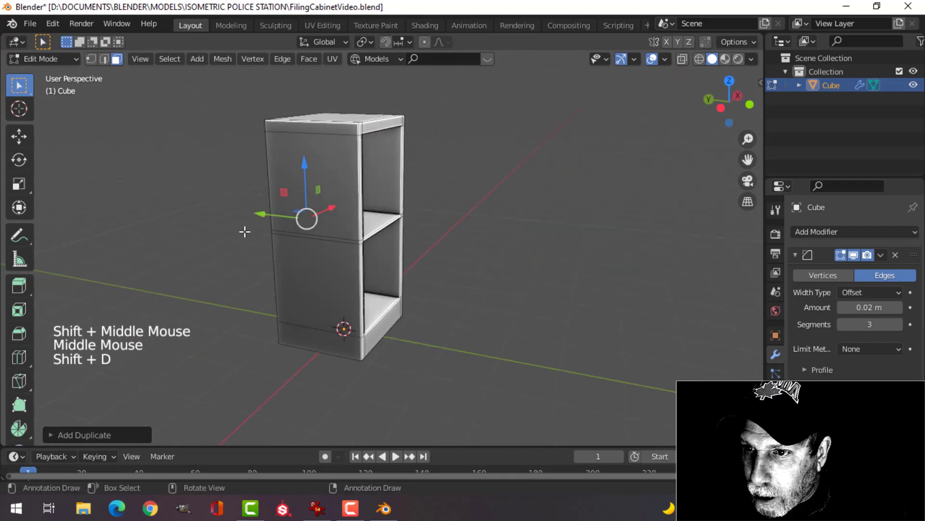
left_click(434, 229)
- Separate the duplicated panels from the cabinet into their own object by selection
scroll(526, 226, "up", 2)
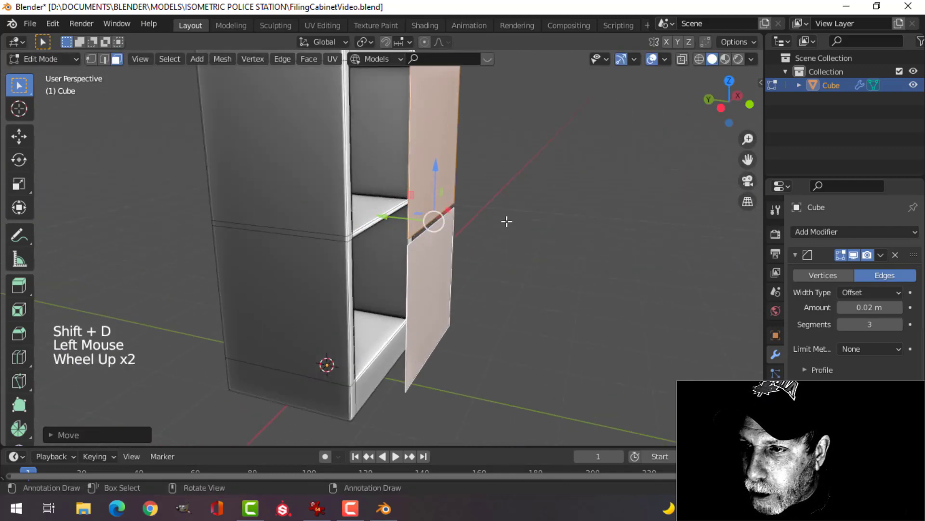
mouse_move(527, 230)
middle_mouse_down("shift")
mouse_move(538, 224)
mouse_move(520, 232)
middle_mouse_up("shift")
key("p")
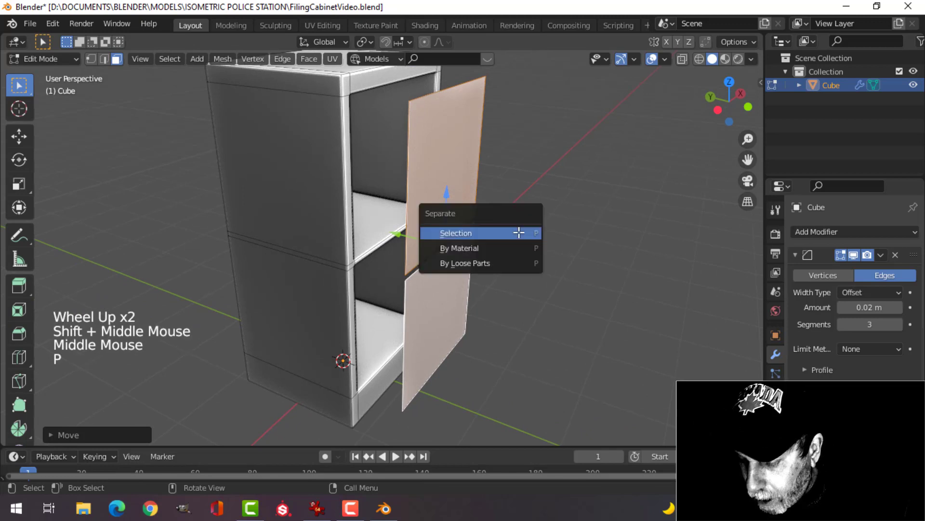
left_click(519, 233)
key("Tab")
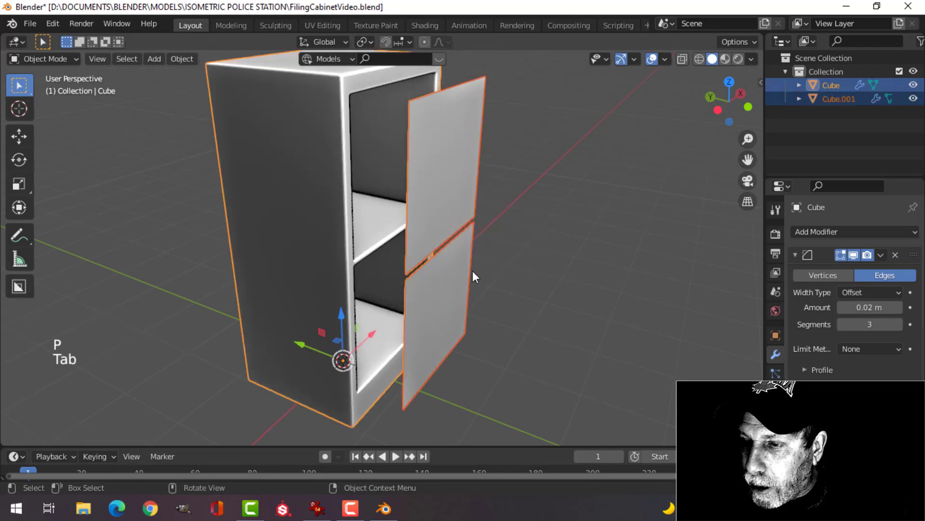
- Delete the lower face of the separated panel object, keeping only the upper drawer panel
left_click(465, 291)
key("Tab")
left_click(449, 298)
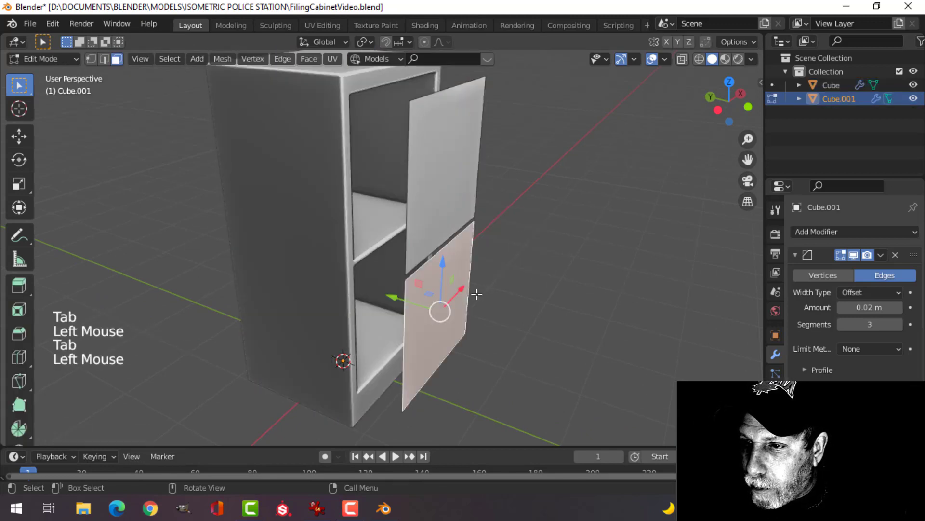
key("x")
left_click(501, 323)
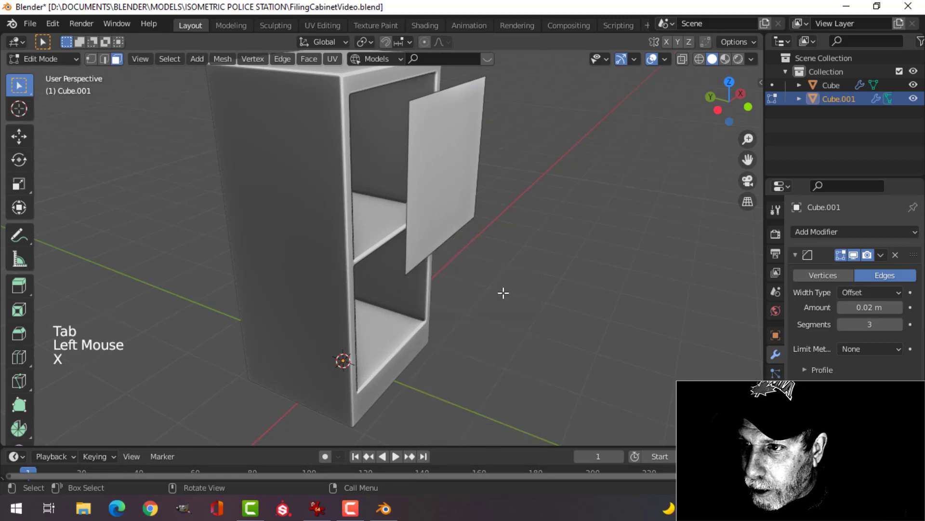
key("Tab")
- Select the whole remaining drawer panel and move it farther out from the cabinet front along the Y axis
left_click(456, 172)
key("Tab")
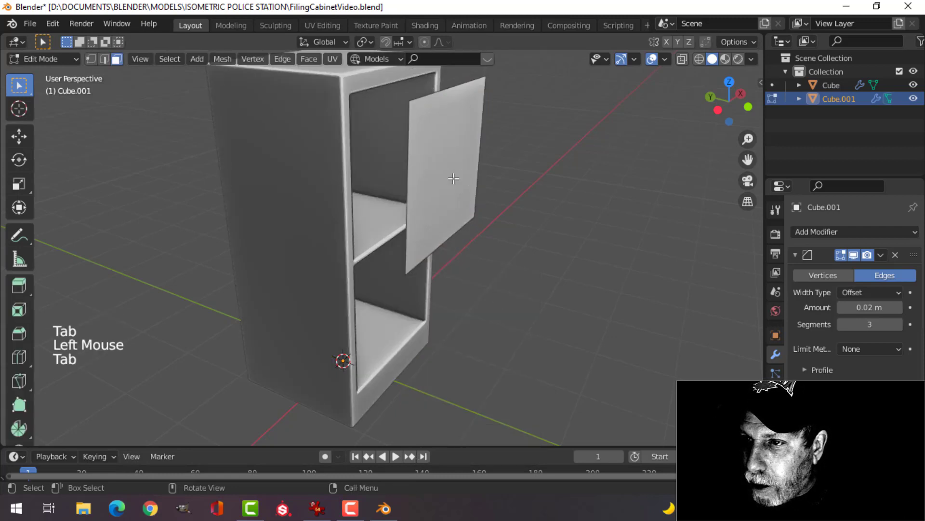
key("a")
middle_click_drag(500, 229, 455, 186)
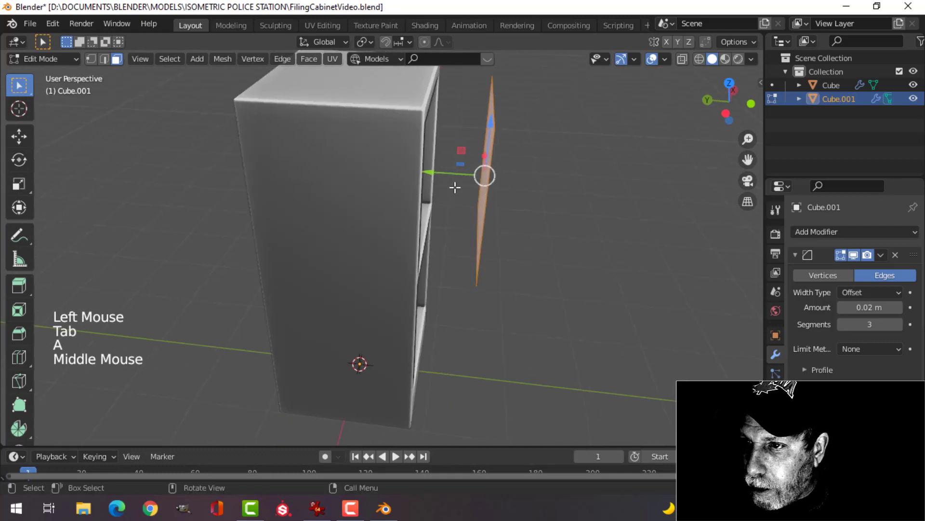
left_click_drag(454, 186, 501, 179)
middle_click_drag(522, 203, 334, 222)
- Set the limit method of the cabinet's Bevel modifier to Angle
key("Tab")
key("alt+a")
scroll(304, 216, "up", 2)
left_click(309, 209)
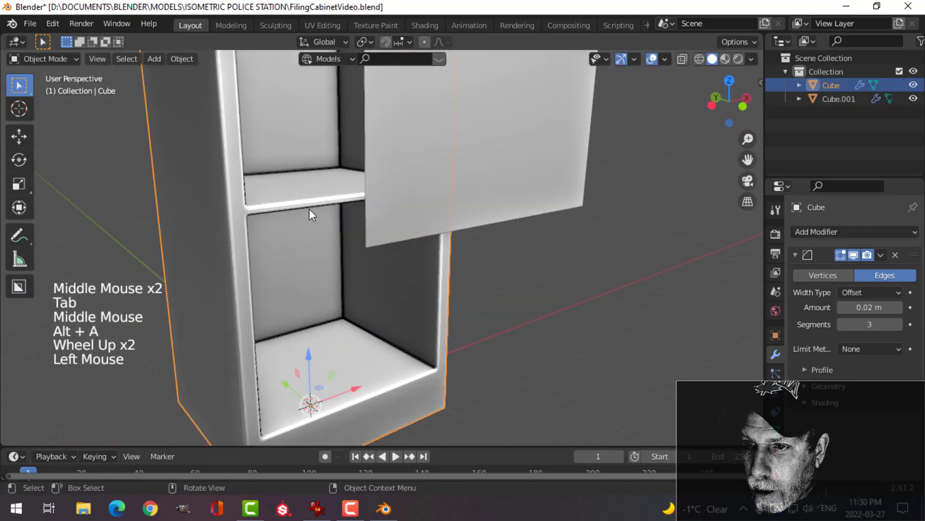
scroll(309, 209, "down", 2)
middle_click_drag(604, 266, 659, 265)
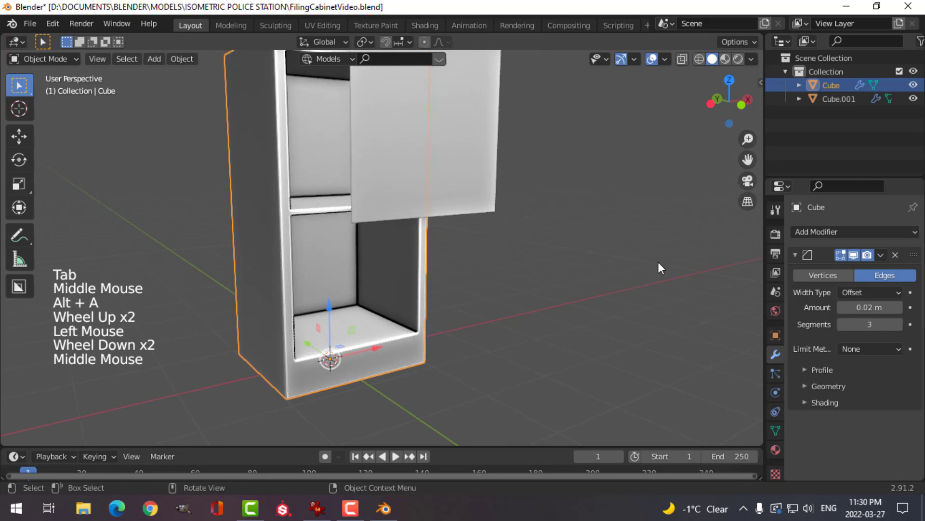
left_click(857, 351)
left_click(845, 372)
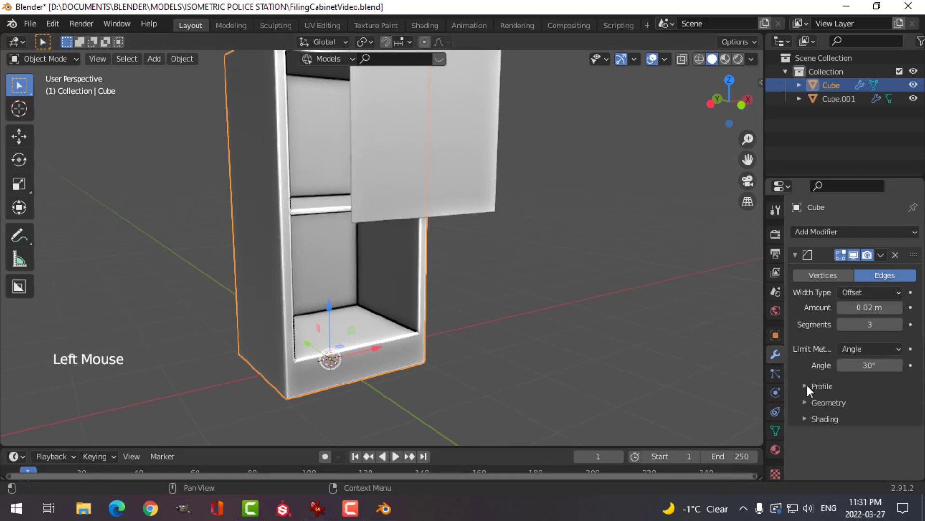
- Set the outer miter in the cabinet's Bevel modifier geometry options to Arc
left_click(804, 402)
scroll(841, 397, "down", 4)
left_click(855, 377)
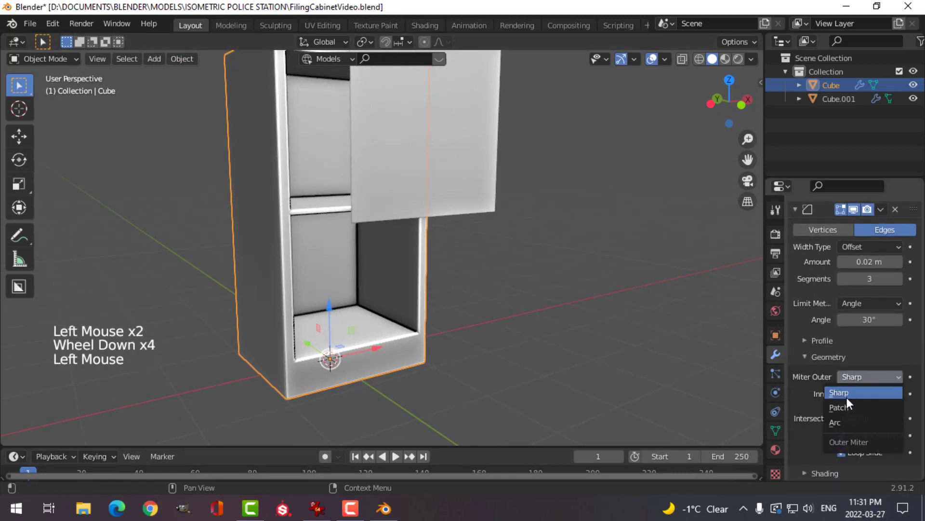
left_click(847, 422)
scroll(308, 195, "up", 2)
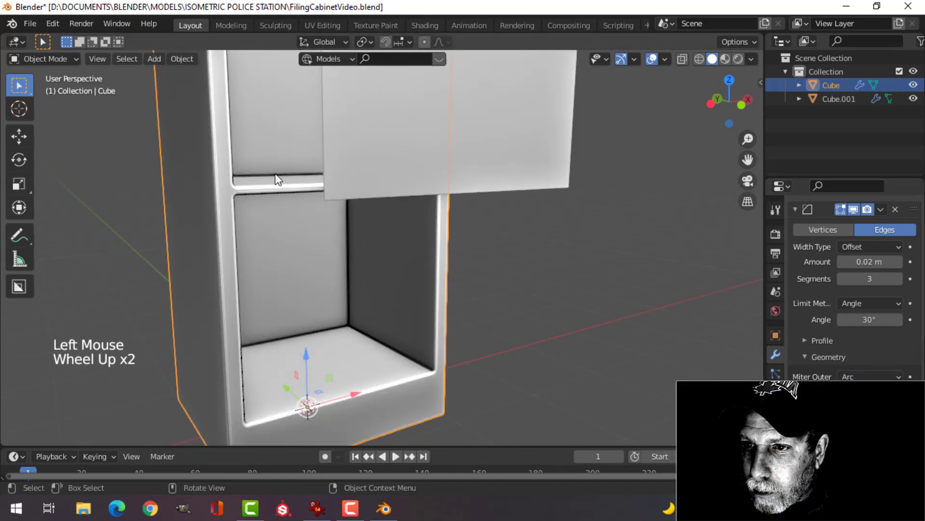
scroll(434, 232, "down", 3)
key("alt+a")
- Extrude the entire detached drawer panel slightly to give it a thin thickness
middle_click_drag(498, 247, 513, 228)
scroll(505, 233, "up", 1)
left_click(473, 210)
middle_click_drag(514, 229, 551, 222)
key("Tab")
key("a")
key("e")
right_click(556, 224)
key("Tab")
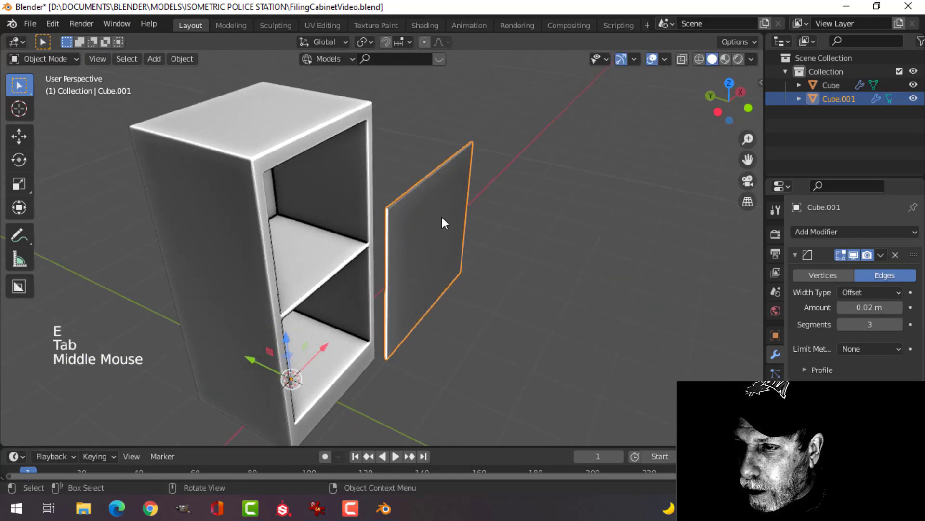
- Recalculate the normals of the whole drawer panel to face outside
key("Tab")
key("a")
key("alt+n")
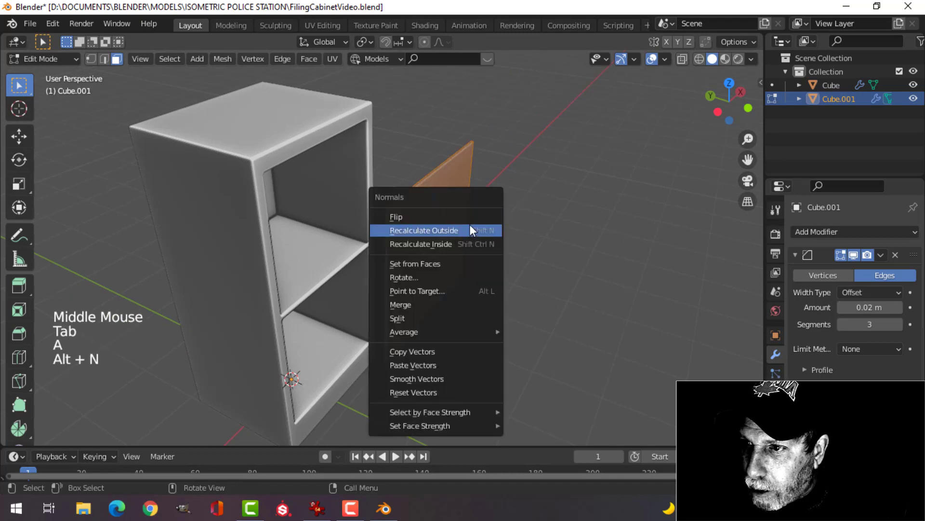
left_click(470, 230)
key("Tab")
- Duplicate the drawer panel and move the copy along the Y axis toward the cabinet opening
middle_click_drag(492, 215, 501, 239)
scroll(494, 239, "down", 1)
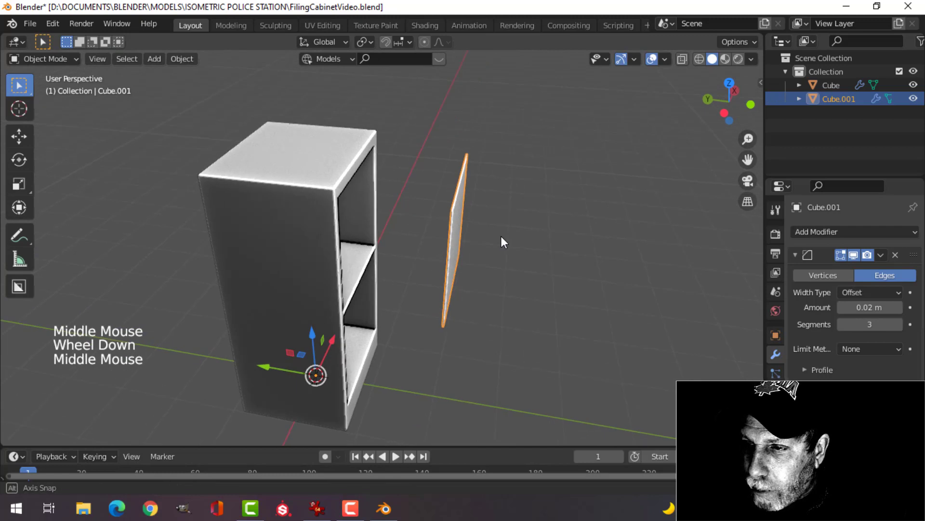
key("shift+d")
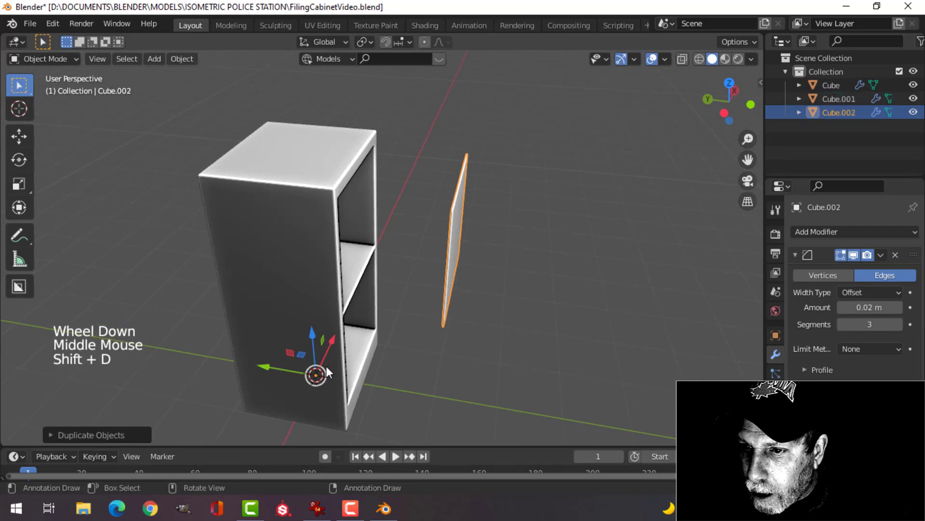
left_click_drag(270, 366, 202, 352)
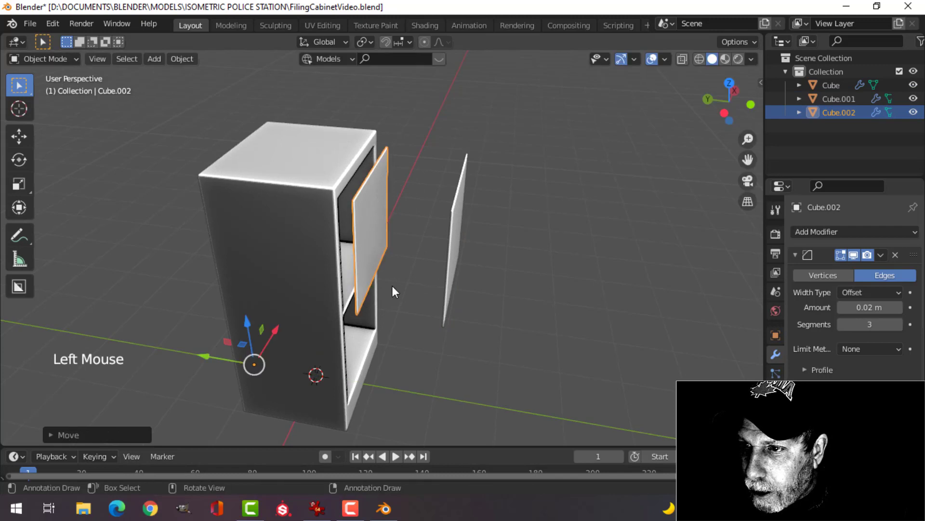
- In a wireframe top view, move both drawer panels along Y until the front panel lines up with the cabinet's front edge
left_click(464, 236, "shift")
key("KP_7")
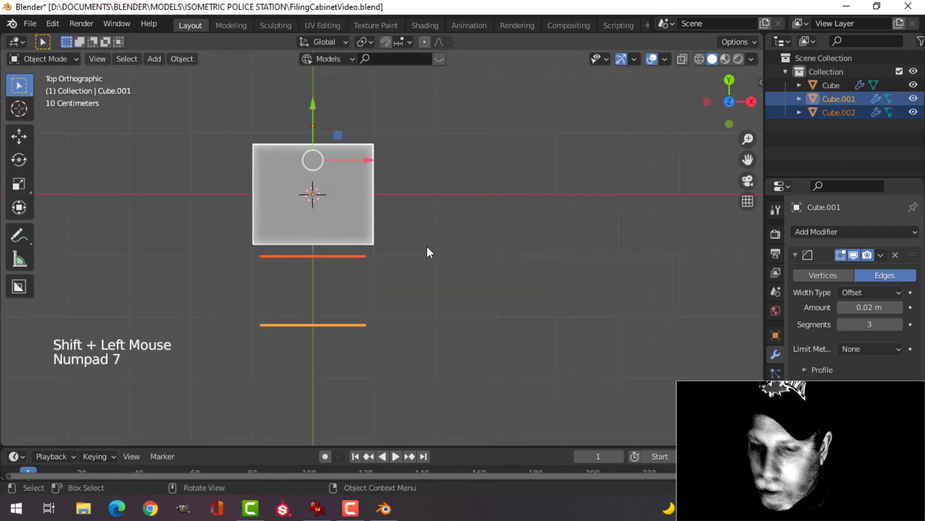
key("z")
left_click(338, 253)
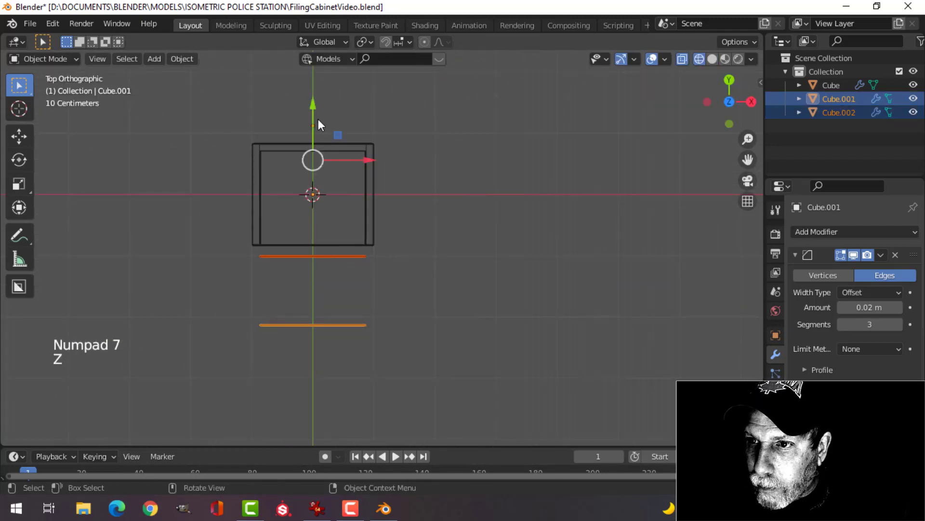
left_click_drag(318, 120, 324, 428)
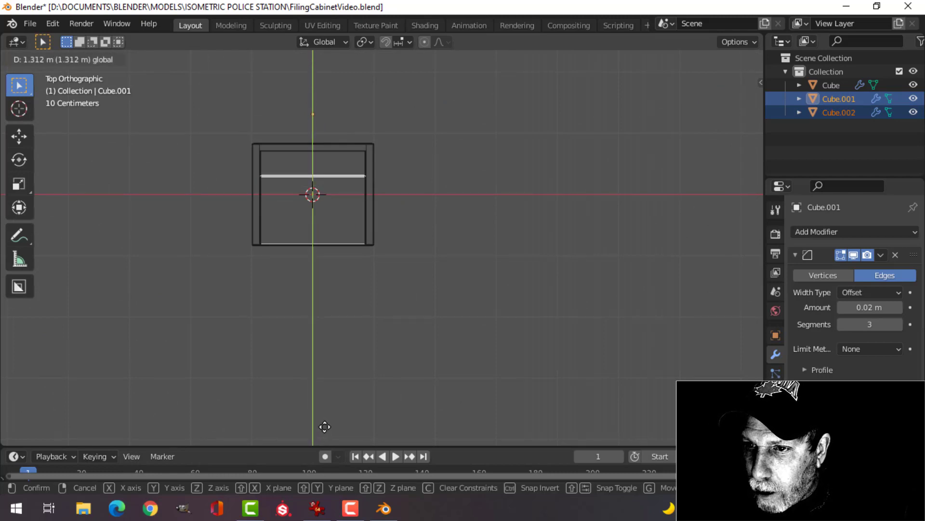
left_click_drag(324, 427, 325, 427)
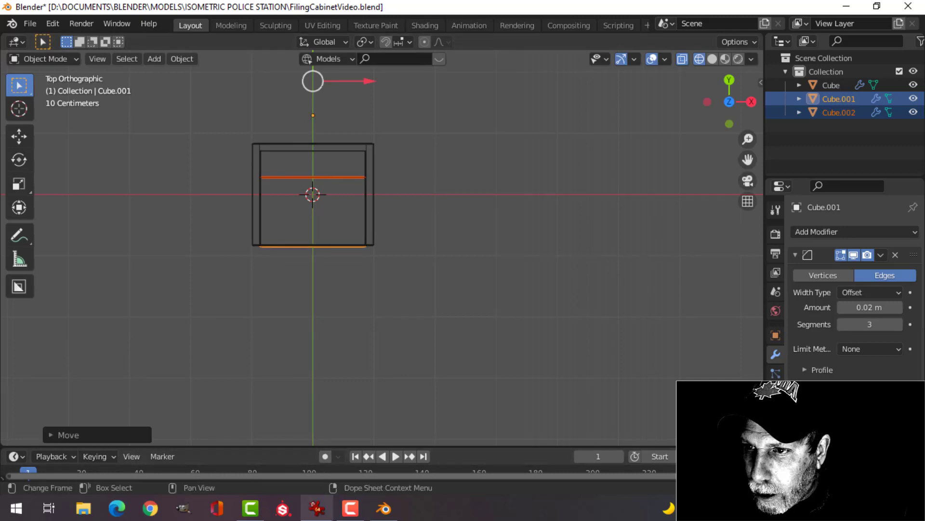
- Move only the rear drawer panel farther back along Y to just in front of the cabinet's inner back wall
left_click(324, 175)
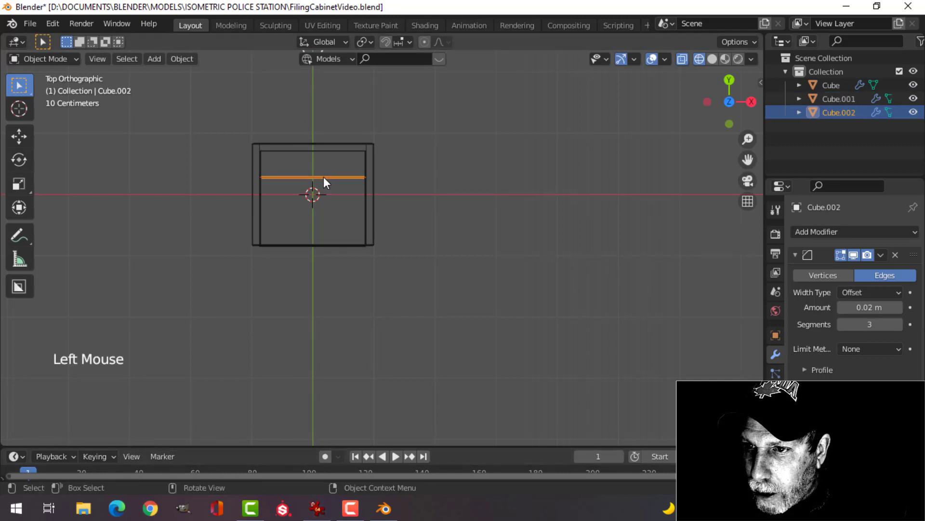
middle_click_drag(367, 186, 390, 230, "shift")
middle_click_drag(392, 166, 393, 203, "shift")
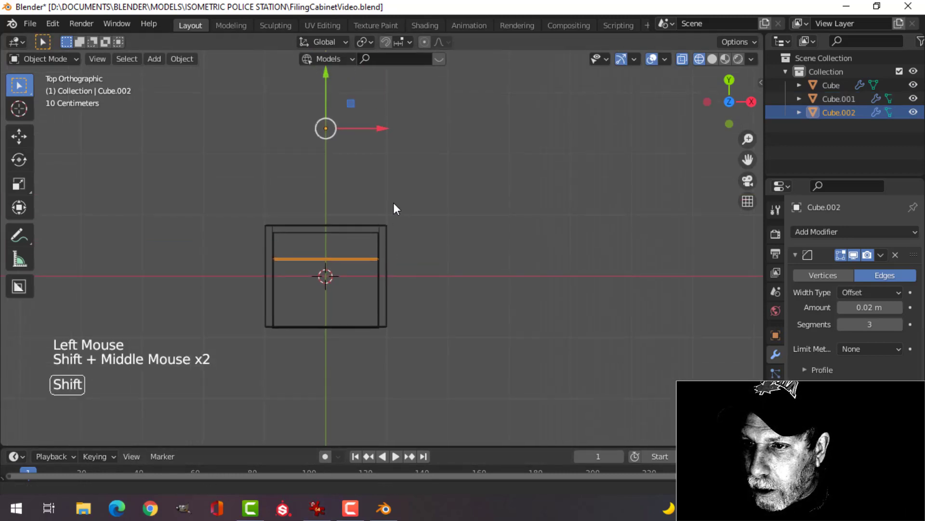
left_click_drag(324, 89, 334, 62)
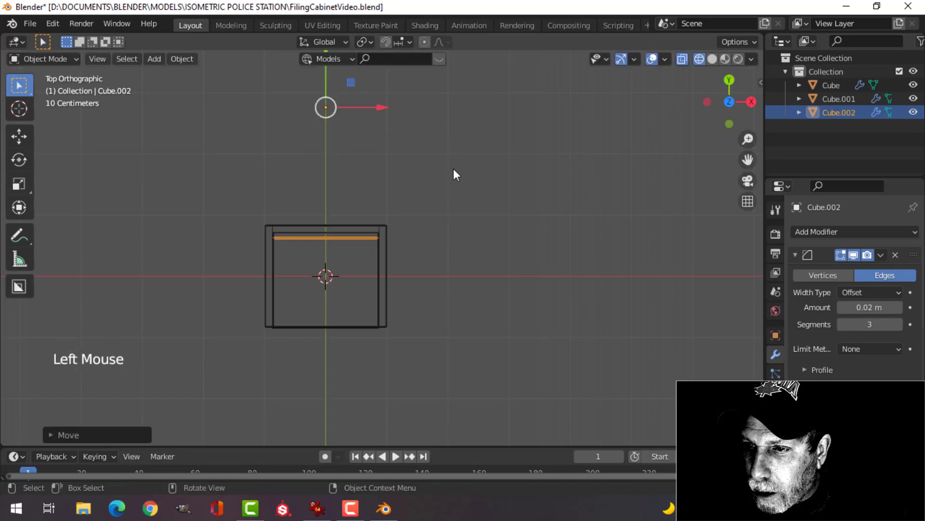
- Return to solid shading and pull both drawer panels together out of the cabinet along the Y axis
middle_click_drag(455, 171, 453, 80)
key("z")
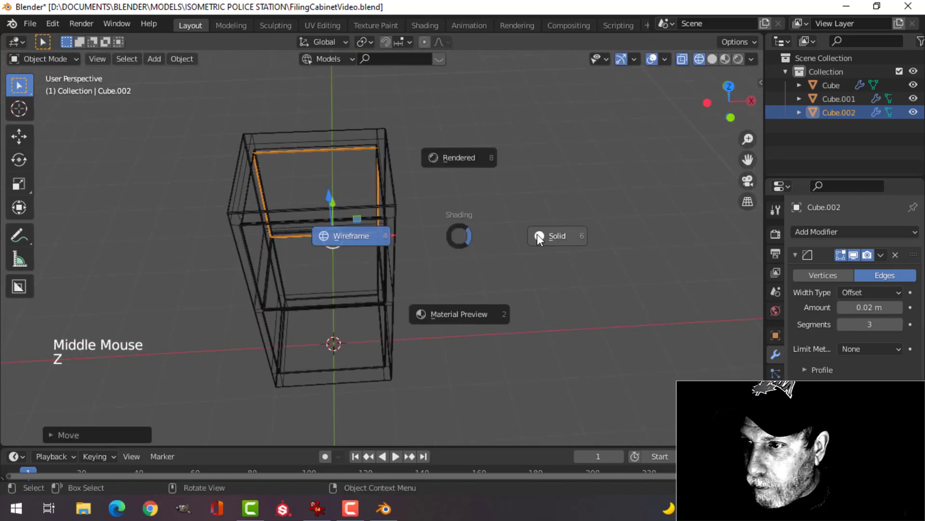
left_click(323, 273, "shift")
middle_click_drag(323, 273, 293, 314)
left_click_drag(239, 321, 462, 308)
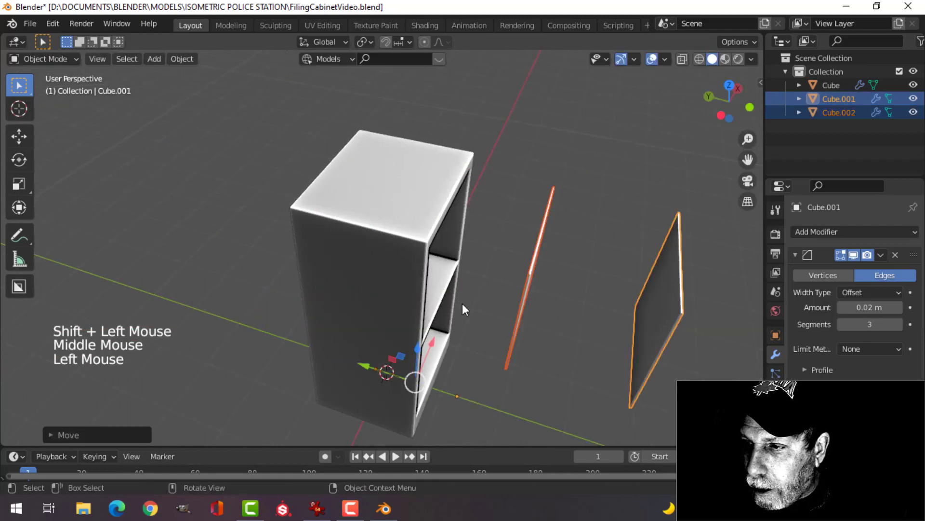
- Snap the 3D cursor to the middle of both drawer panels' combined geometry and leave everything deselected in Object Mode
middle_click_drag(554, 277, 485, 248)
scroll(504, 252, "down", 2)
scroll(501, 241, "up", 2)
key("Tab")
key("a")
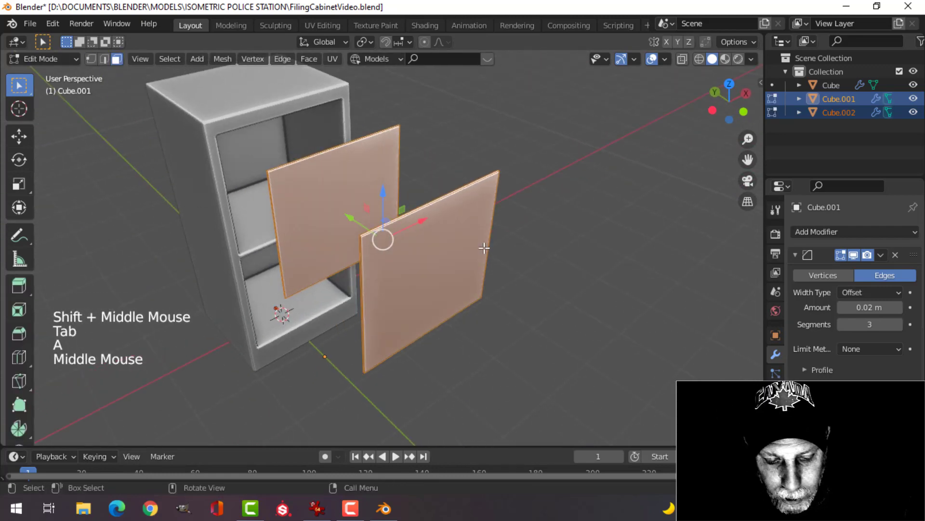
key("shift+s")
left_click(487, 329)
middle_click_drag(482, 289, 472, 269)
key("Tab")
key("alt+a")
- Add a cube at the 3D cursor and scale its mesh to about 0.74 to fit between the drawer panels
key("shift+a")
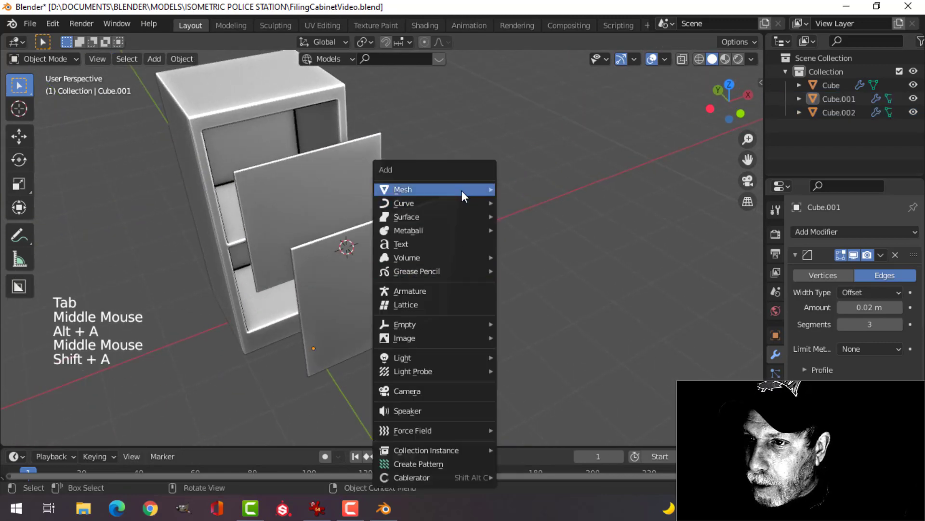
mouse_move(462, 190)
left_click(514, 200)
key("Tab")
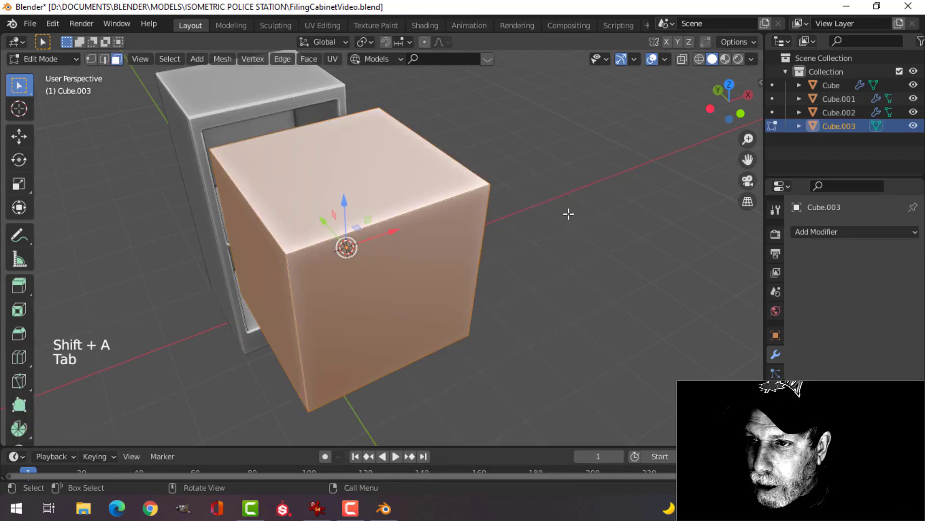
key("s")
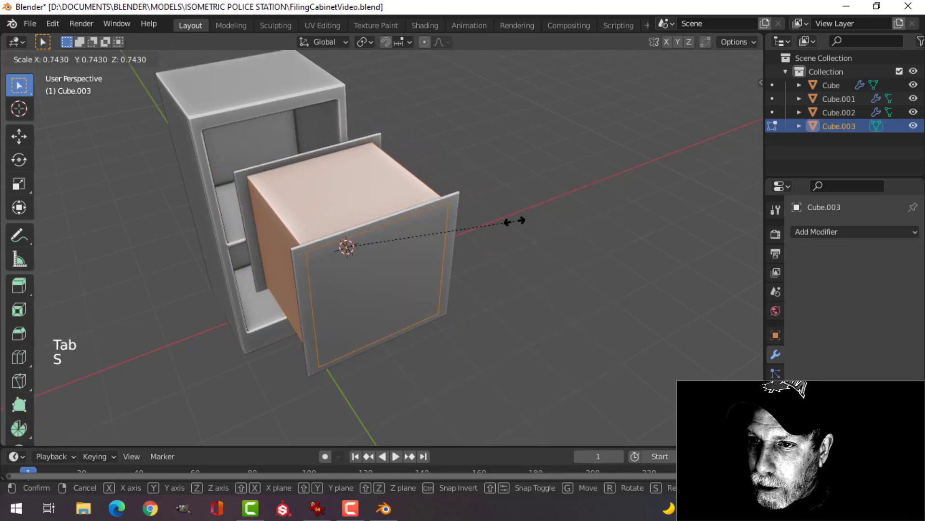
left_click(511, 218)
- Lower the cube's top face along Z so it sits slightly below the upper edges of the drawer panels
middle_click_drag(512, 218, 492, 241)
middle_click_drag(492, 241, 471, 251)
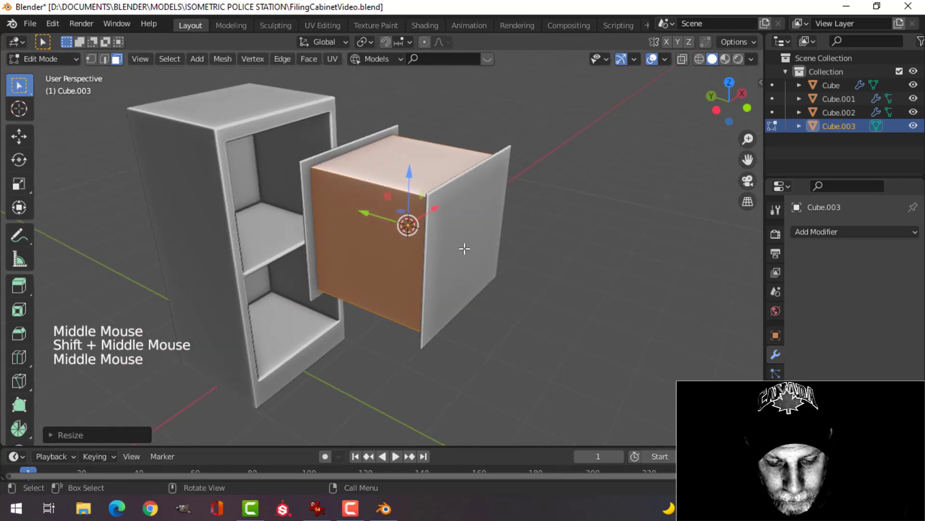
key("3")
left_click(413, 160)
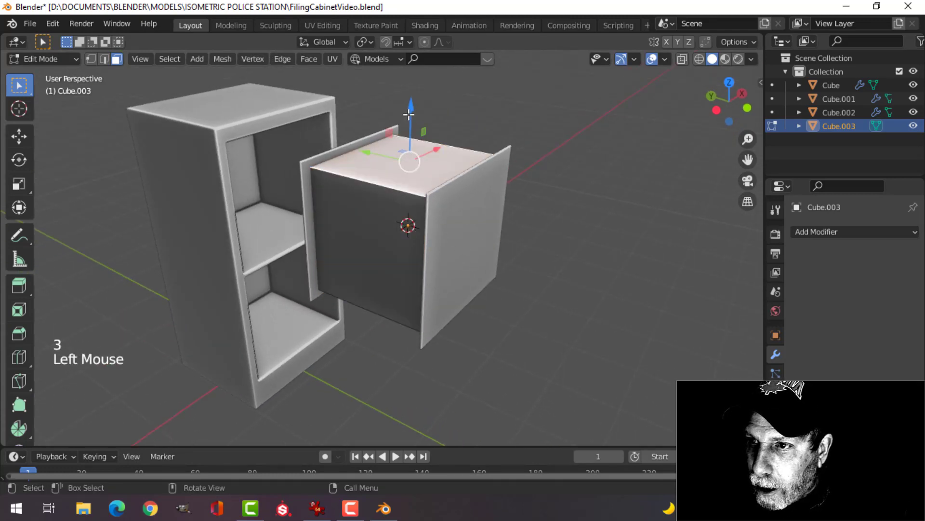
left_click_drag(409, 114, 412, 131)
- Delete the cube's top, front and back faces, keeping only the two side walls and the floor
middle_click_drag(456, 161, 465, 165)
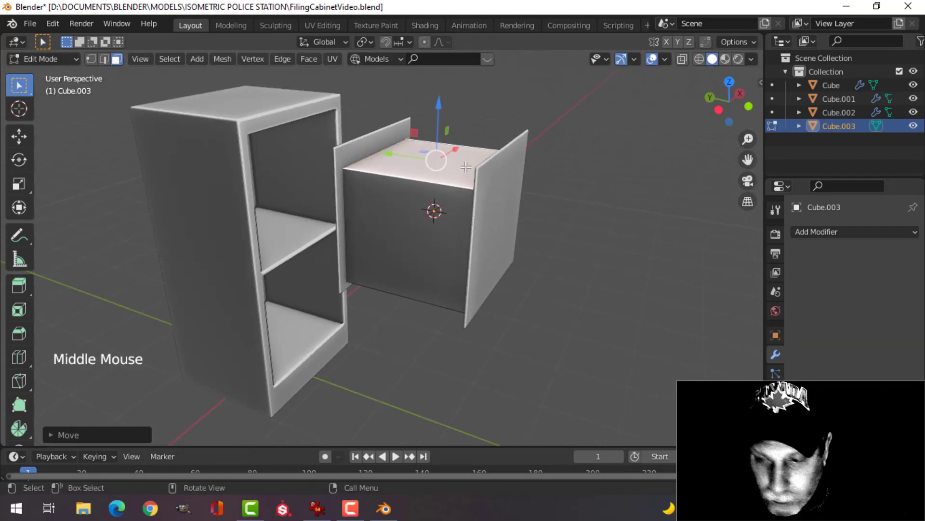
key("x")
left_click(444, 164)
middle_click_drag(444, 164, 495, 205)
key("x")
left_click(593, 197)
left_click(351, 220)
key("x")
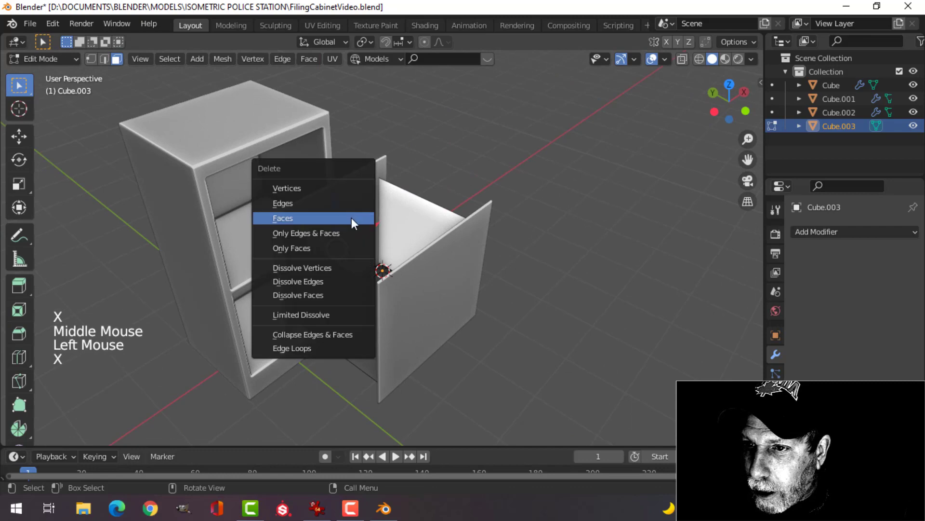
left_click(351, 218)
- Scale the remaining drawer walls and floor along X to fit the width of the drawer panels
middle_click_drag(352, 218, 401, 214)
key("a")
scroll(365, 241, "up", 1)
scroll(372, 223, "up", 1, "shift")
key("s")
key("x")
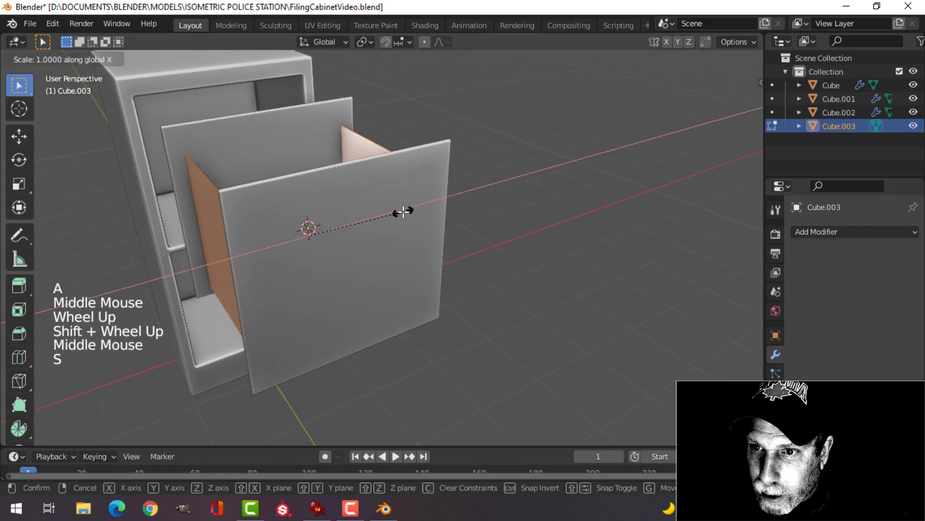
mouse_move(407, 207)
middle_mouse_down()
mouse_move(326, 223)
mouse_move(329, 237)
mouse_move(357, 222)
mouse_move(346, 255)
mouse_move(424, 217)
mouse_move(431, 242)
mouse_move(417, 212)
mouse_move(414, 223)
middle_mouse_up()
key("alt+a")
key("Tab")
- Isolate the drawer's side-and-floor object in local view
scroll(292, 230, "down", 1, "alt")
key("alt+a")
scroll(292, 230, "down", 1, "alt")
scroll(426, 221, "down", 1)
scroll(418, 215, "up", 1)
left_click(433, 217)
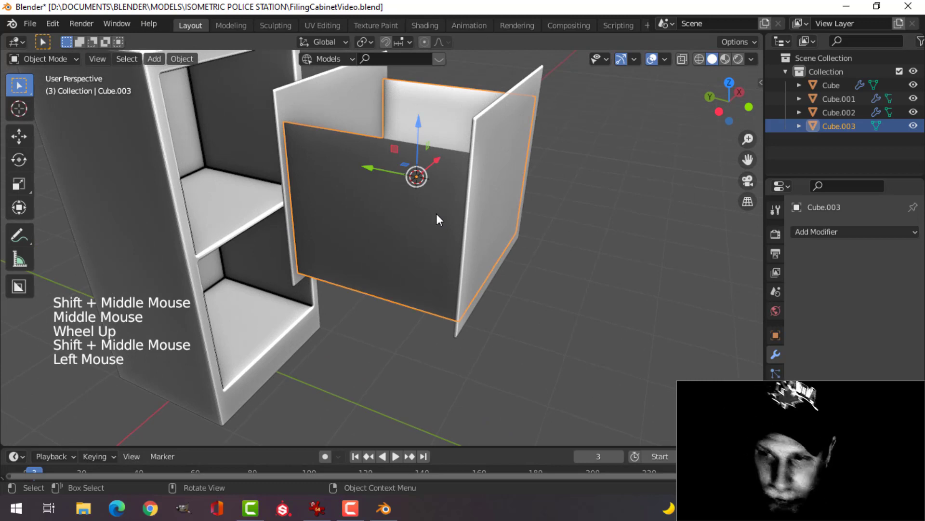
key("slash")
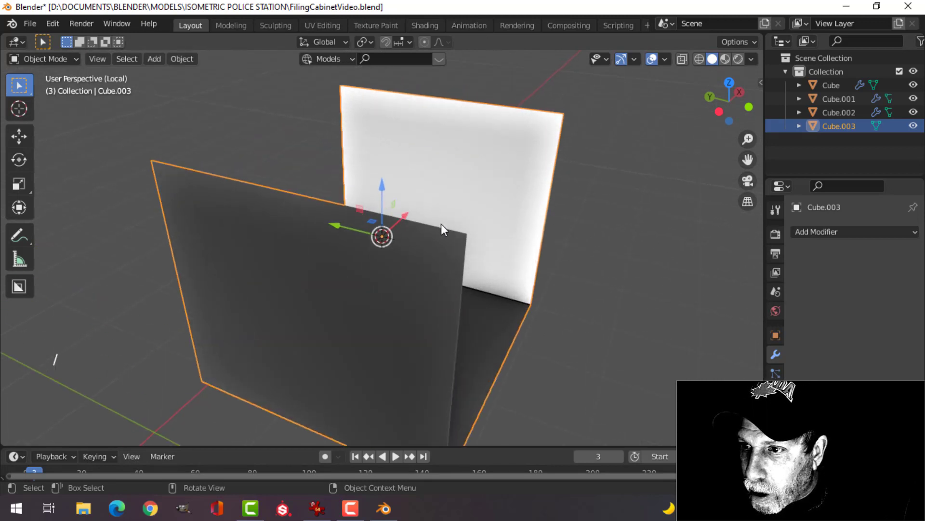
middle_click_drag(441, 224, 423, 209)
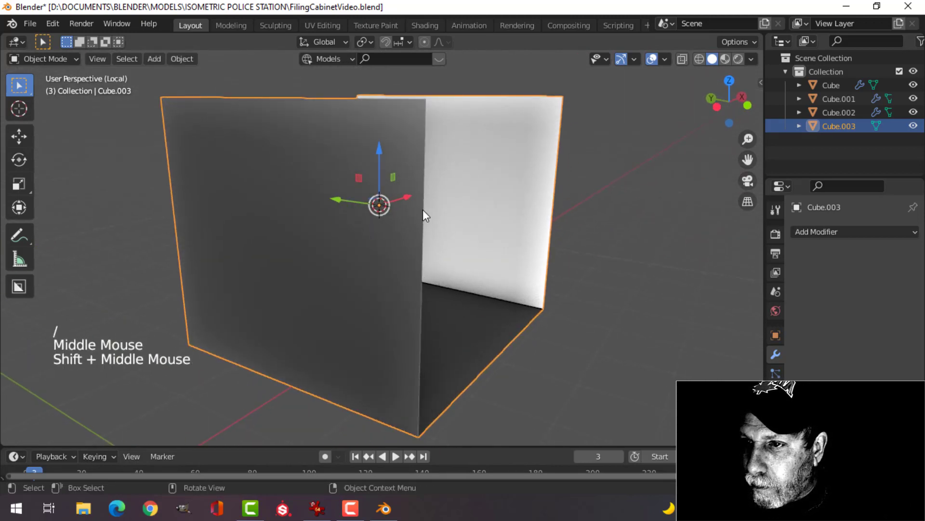
- Recalculate the normals of all the drawer's side and floor faces to the outside, then clear the selection
key("Tab")
key("a")
key("alt+n")
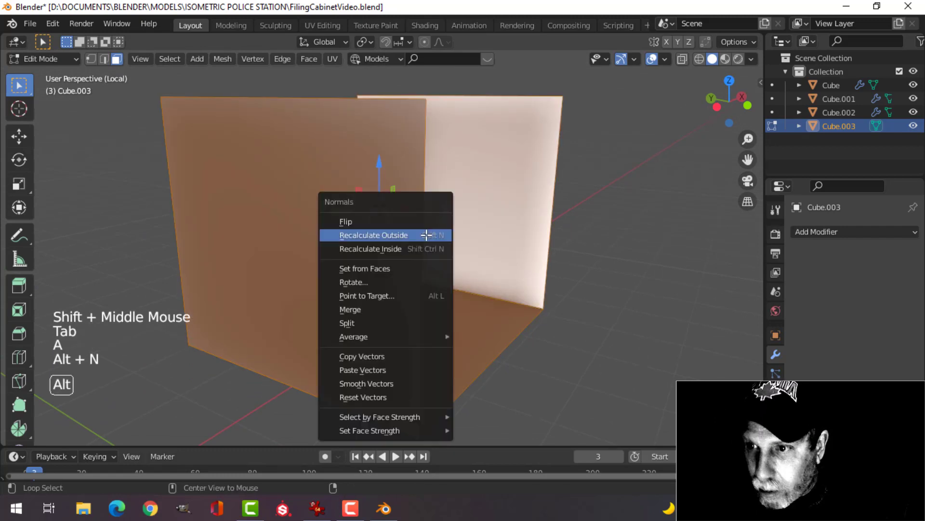
left_click(427, 236)
key("alt+a")
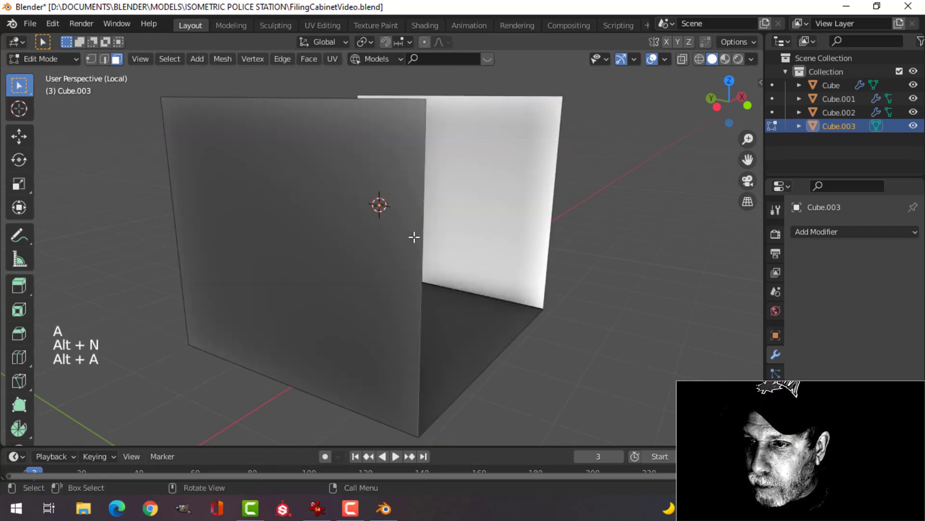
- Add a centred horizontal loop cut across each of the drawer's two side walls
key("ctrl+r")
left_click(415, 234)
left_click(416, 234)
middle_click_drag(585, 224, 450, 253)
key("ctrl+r")
left_click(478, 271)
left_click(478, 271)
- Select the horizontal loops on both side walls and raise them along the Z axis
middle_click_drag(378, 258, 422, 207)
left_click(347, 274, "alt+shift")
scroll(348, 274, "down", 2)
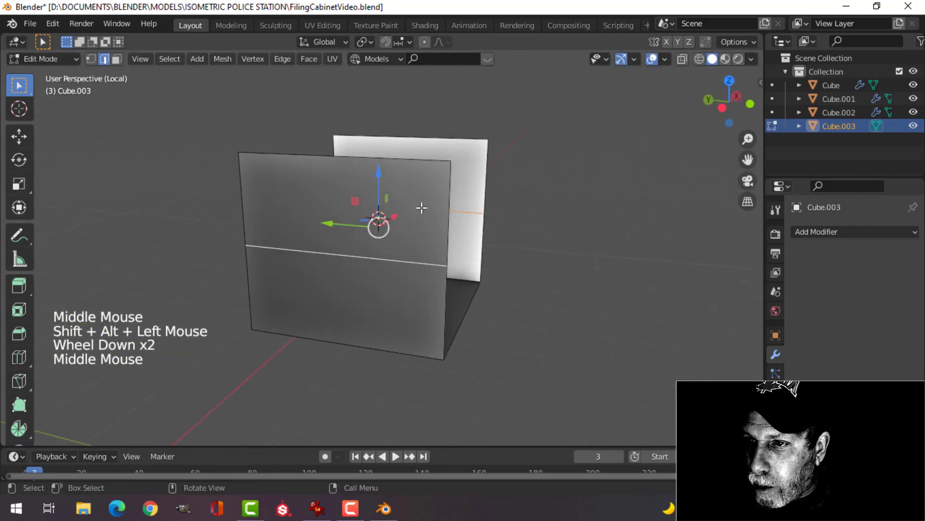
left_click_drag(379, 178, 388, 144)
- Bevel both raised loops by about 0.097 m with one segment to form a horizontal band on each side wall
middle_click_drag(388, 145, 453, 176, "shift")
key("ctrl+b")
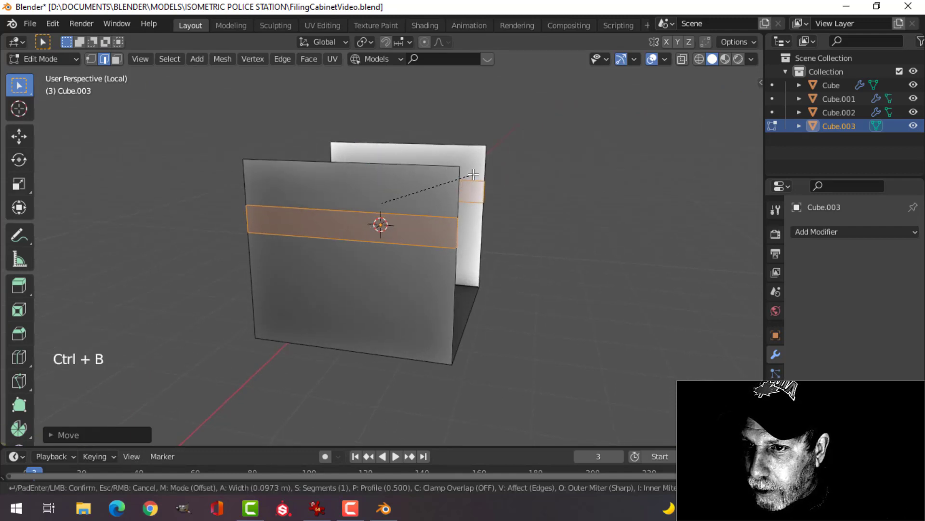
left_click(473, 175)
- Extrude the bands on both side walls and scale them along X to about 1.01 to form shallow outer rails
middle_click_drag(473, 175, 426, 227)
key("e")
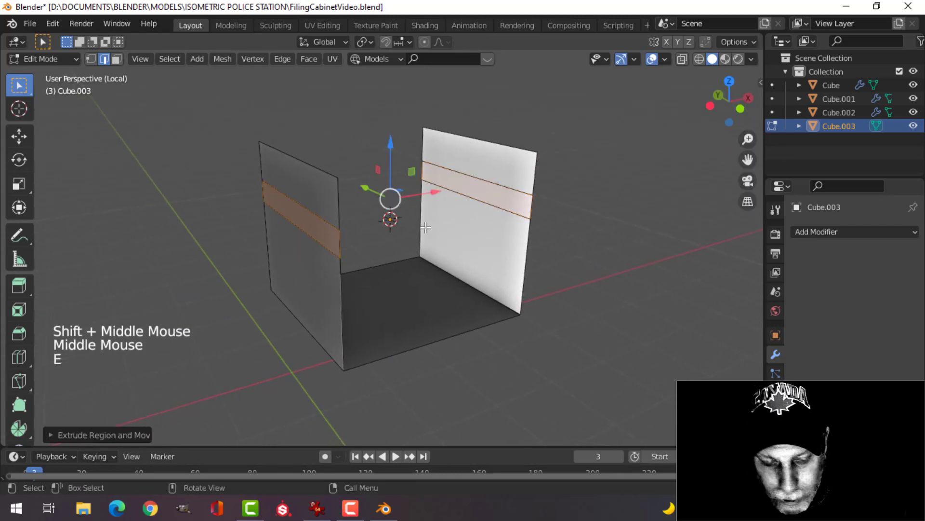
key("s")
key("x")
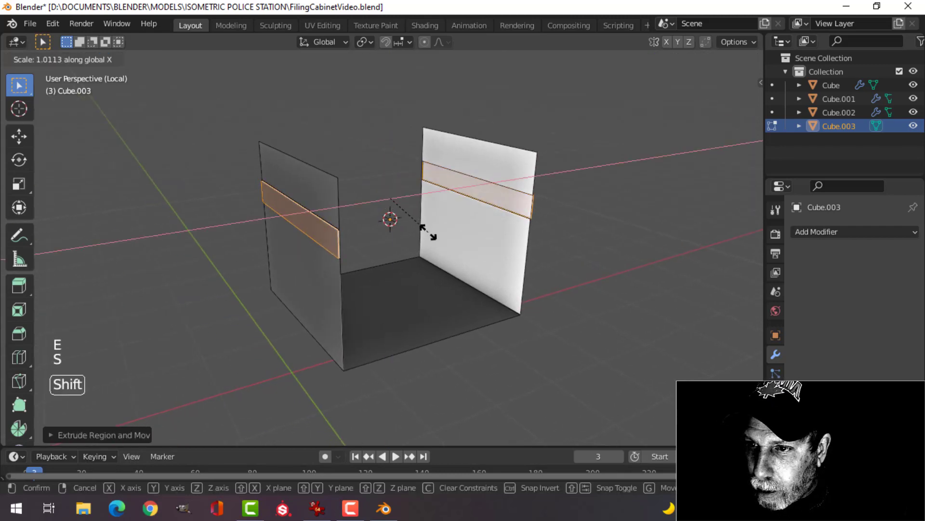
left_click(427, 232)
- Delete the small front end face of the rail on one side wall
scroll(368, 241, "up", 2)
middle_click_drag(367, 241, 397, 215, "shift")
scroll(406, 219, "up", 2)
key("alt+a")
key("3")
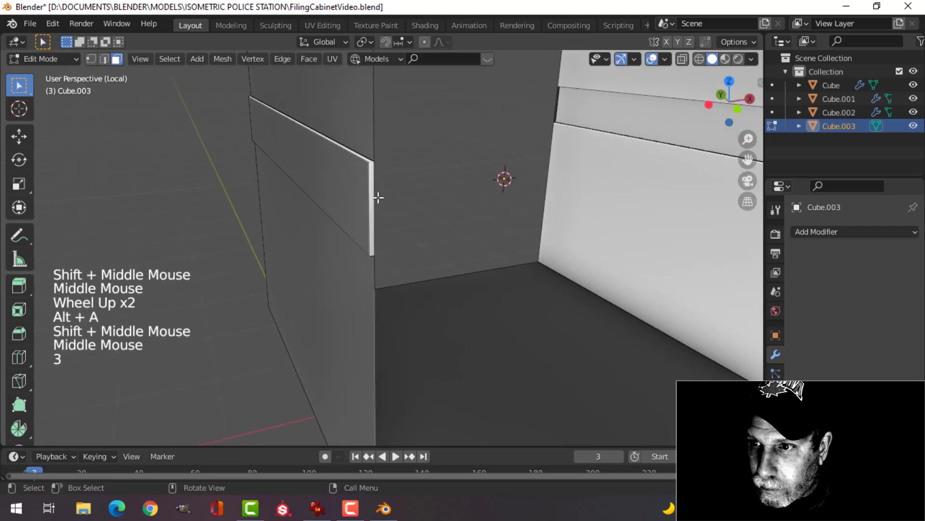
left_click(374, 184)
key("x")
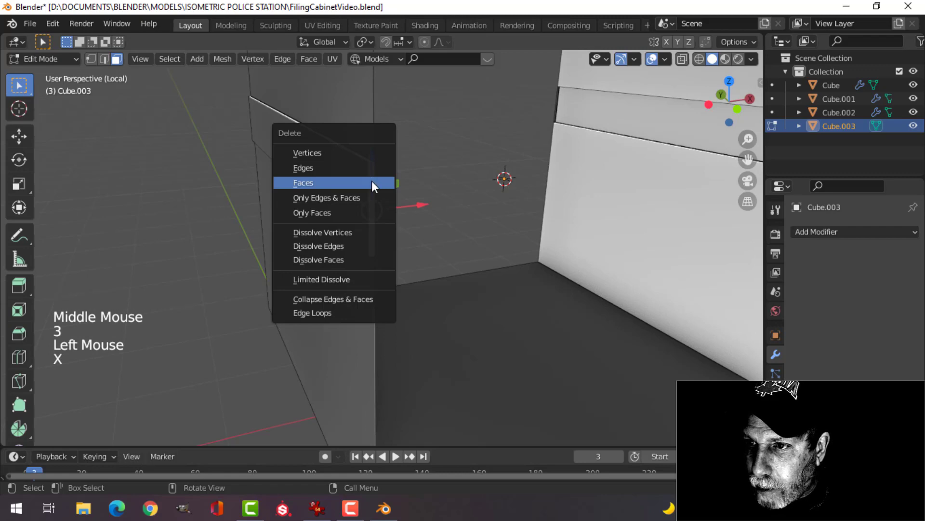
left_click(374, 183)
- Delete the small rear end faces of the rails on both side walls
middle_click_drag(370, 204, 582, 179)
key("x")
left_click(385, 134)
scroll(582, 178, "down", 2)
middle_click_drag(231, 212, 396, 219, "shift")
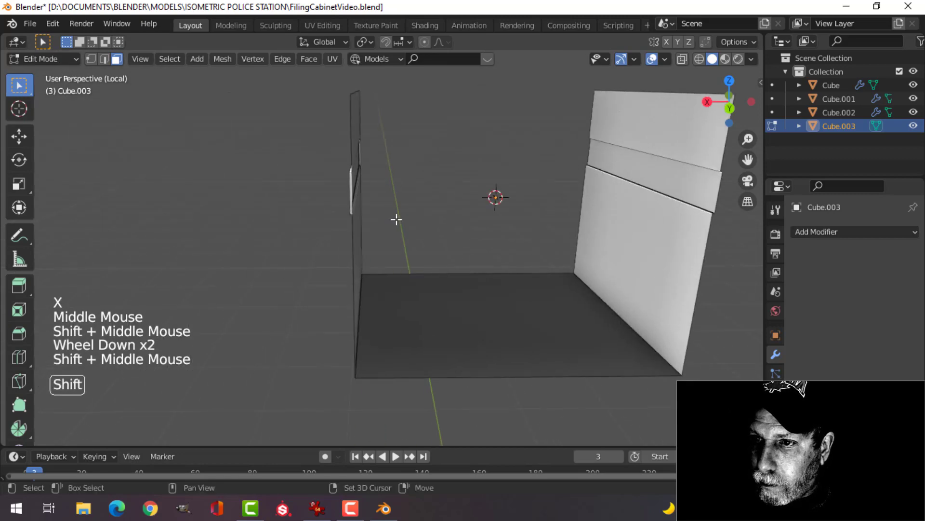
left_click(350, 194)
key("x")
left_click(351, 186)
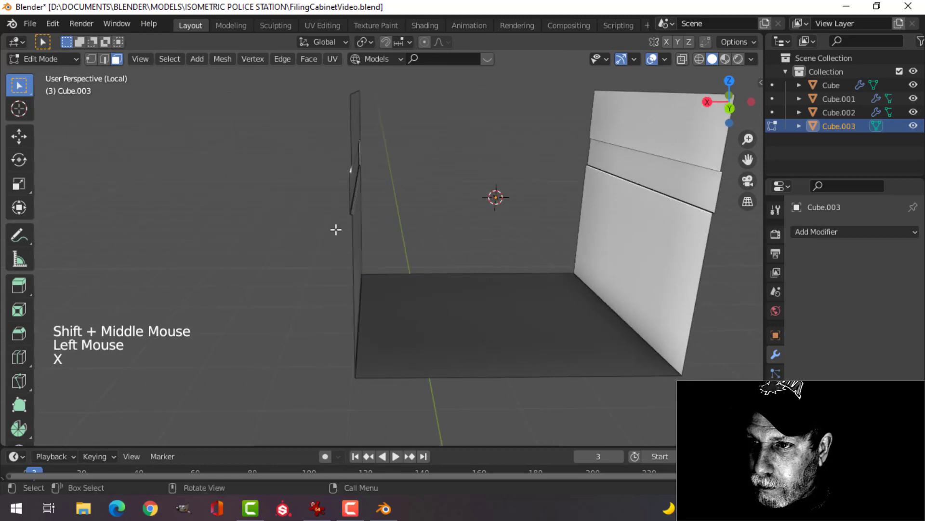
- Delete the remaining small front end face of the rail on the opposite side wall and leave mesh editing
middle_click_drag(335, 230, 467, 227)
scroll(442, 179, "up", 2)
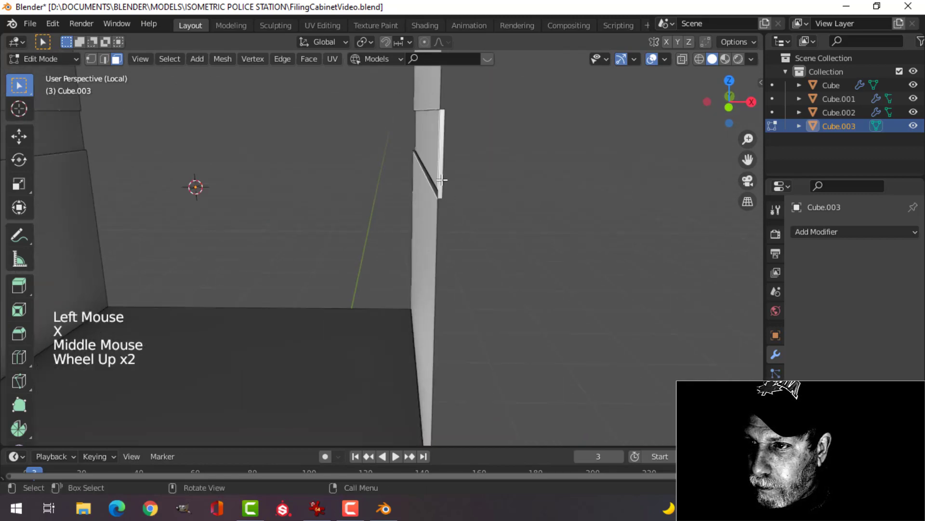
left_click(440, 154)
key("x")
left_click(440, 153)
scroll(442, 209, "down", 3)
middle_click_drag(442, 208, 468, 232)
key("Tab")
scroll(444, 248, "down", 2)
scroll(456, 229, "up", 2)
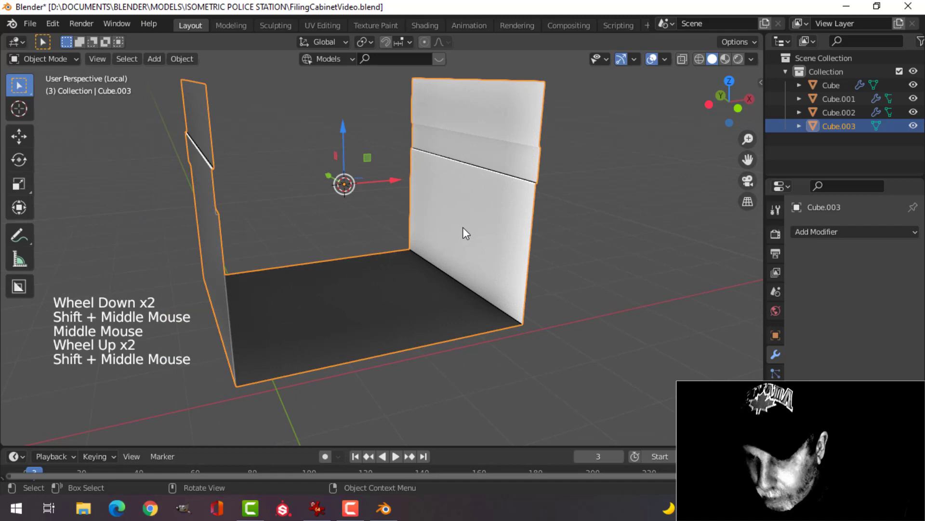
- Extrude the whole drawer shell and fatten it along its normals by about 0.0185 m to give the walls and floor thickness
key("slash")
middle_click_drag(423, 201, 370, 240)
key("Tab")
key("a")
scroll(327, 230, "up", 2)
scroll(370, 241, "down", 1)
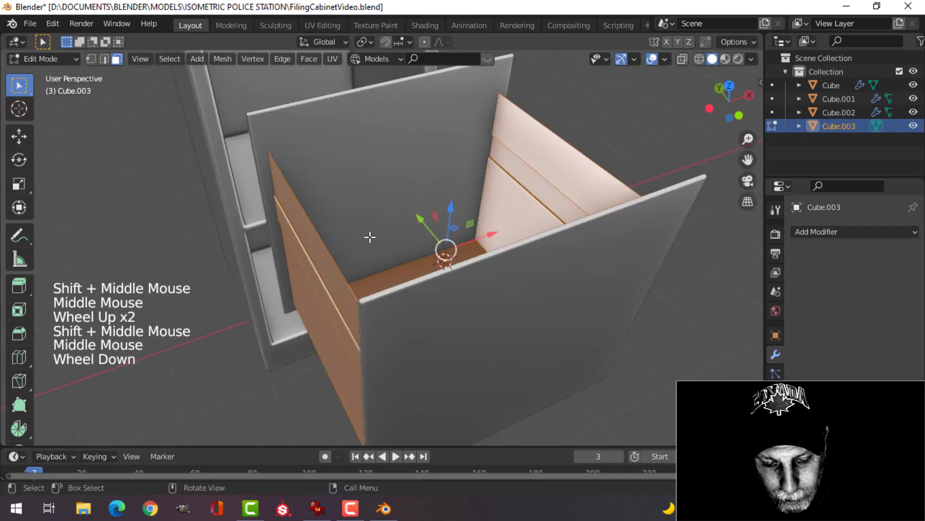
key("e")
key("alt+s")
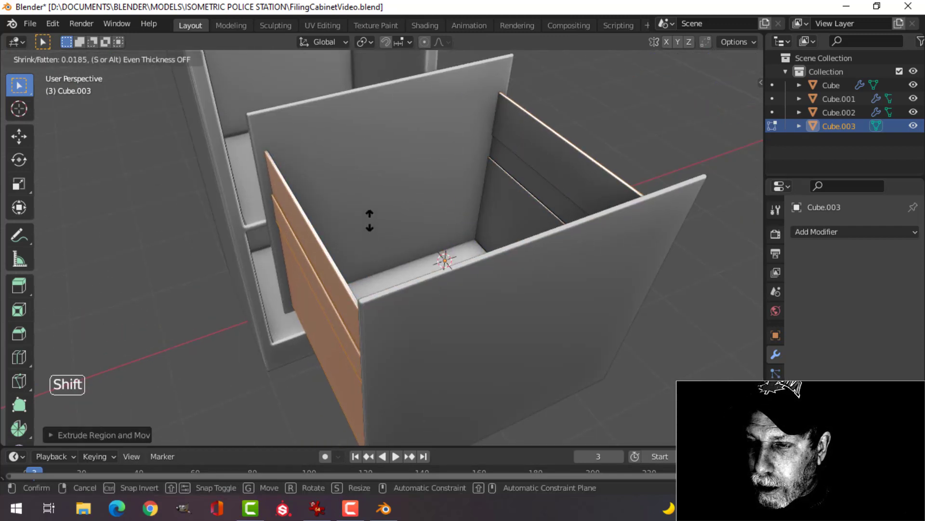
left_click(370, 219)
middle_click_drag(370, 220, 475, 198)
key("Tab")
scroll(438, 231, "down", 2)
key("alt+a")
- Isolate the thickened drawer shell and return to editing its mesh with nothing selected
left_click(514, 208)
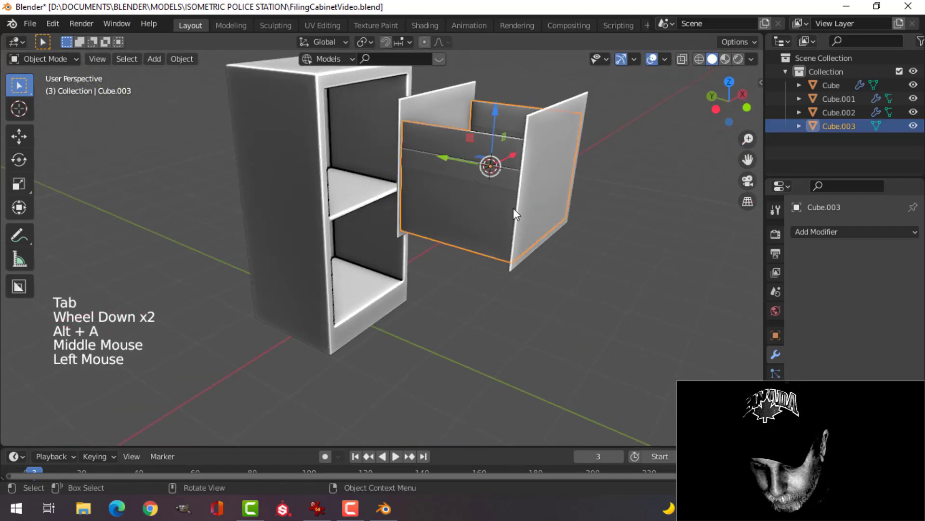
key("KP_Divide")
middle_click_drag(557, 218, 480, 214)
scroll(353, 222, "up", 2)
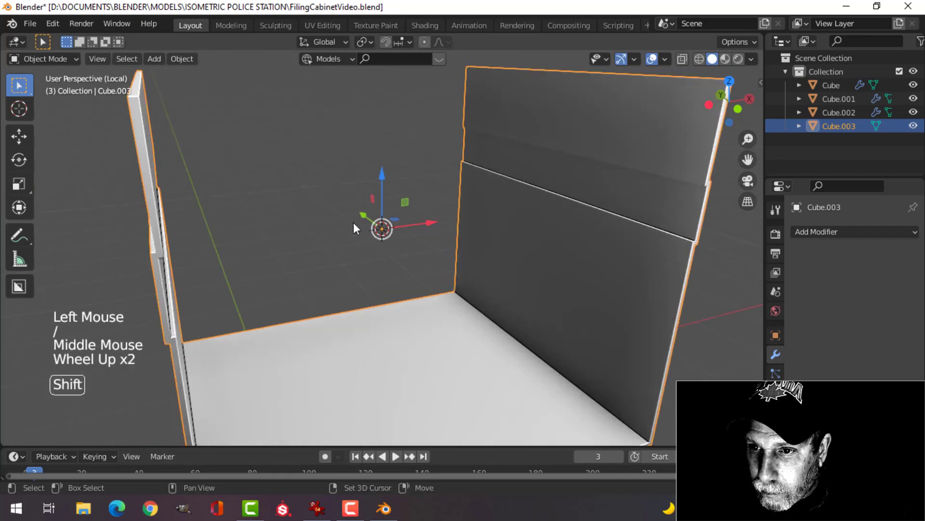
middle_click_drag(353, 222, 420, 187, "shift")
scroll(336, 207, "down", 1)
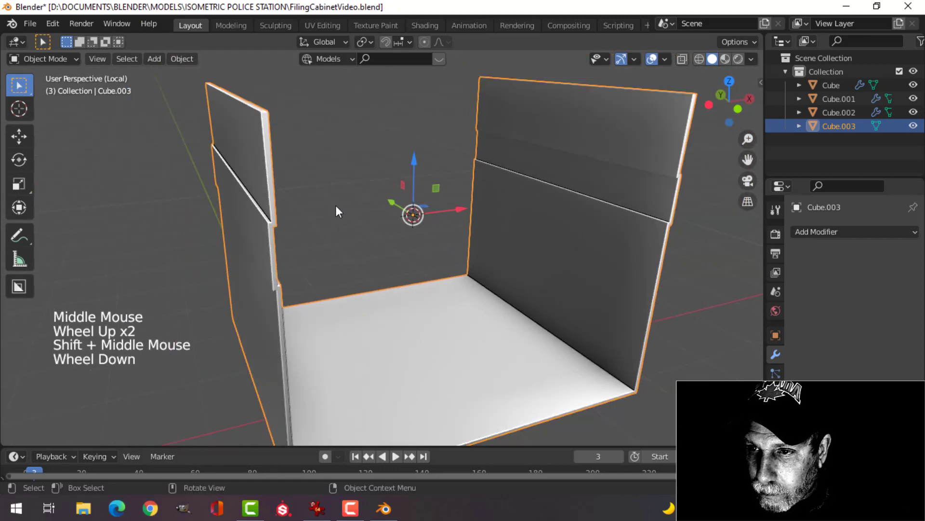
middle_click_drag(336, 206, 294, 231)
scroll(334, 186, "down", 1)
key("Tab")
scroll(331, 223, "up", 2)
scroll(340, 230, "up", 1)
key("alt+a")
- Delete the narrow front end faces along one side wall, including those at its rail
left_click(234, 180)
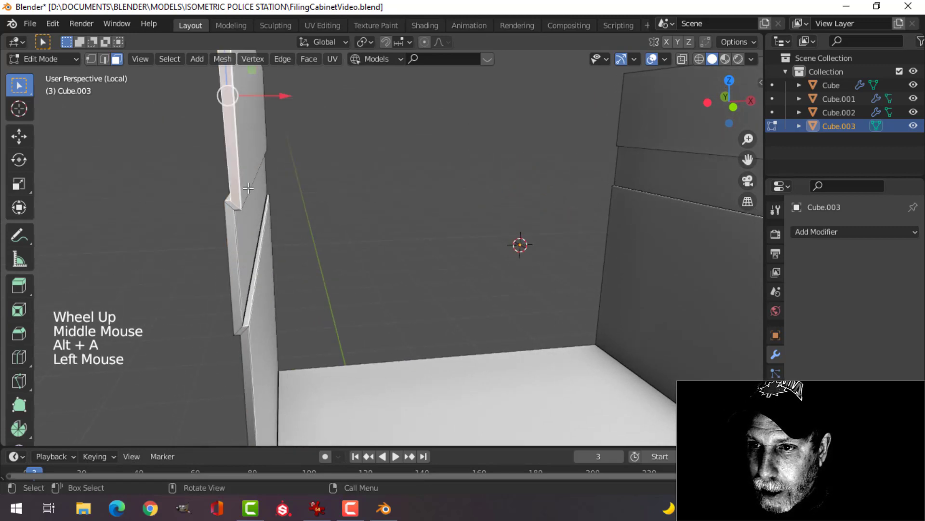
left_click(234, 206, "shift")
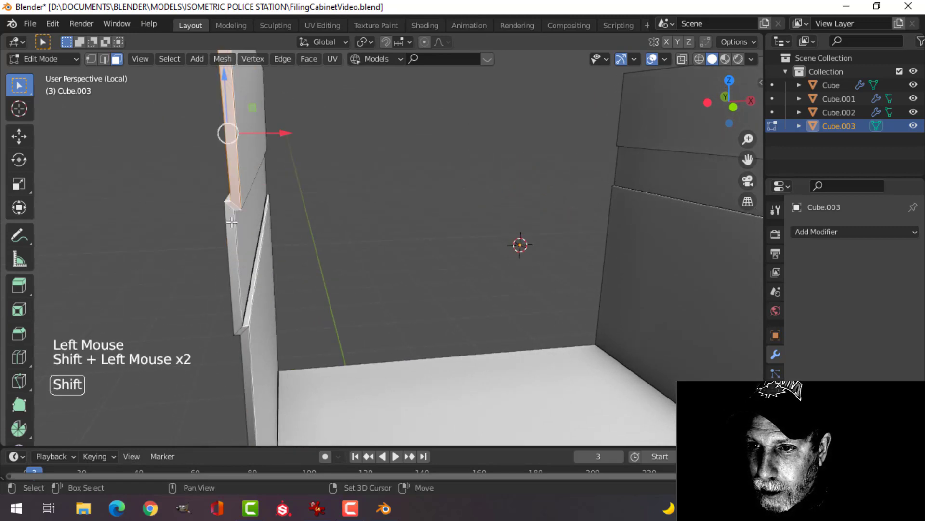
scroll(270, 274, "down", 2)
middle_click_drag(270, 275, 347, 238, "shift")
scroll(347, 238, "up", 2)
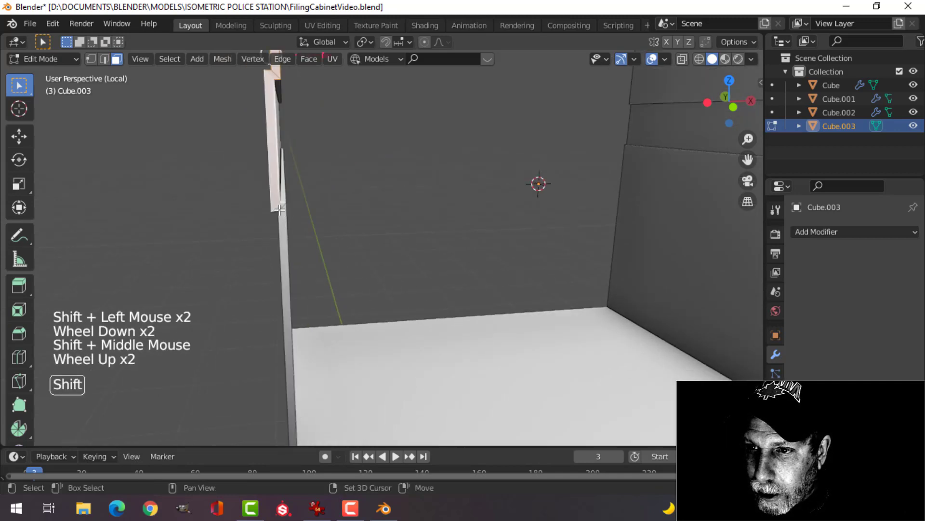
left_click(284, 220, "shift")
left_click(284, 222, "shift")
left_click(284, 221, "shift")
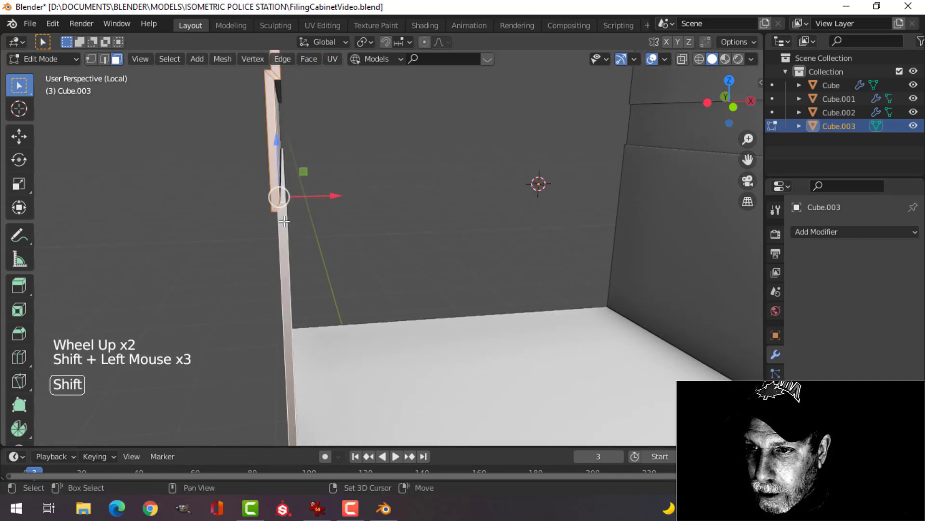
key("x")
left_click(299, 222)
- Delete the narrow front end faces along the opposite side wall, including those at its rail
scroll(296, 227, "down", 1)
middle_click_drag(347, 236, 521, 241)
left_click(421, 145)
left_click(418, 212, "shift")
scroll(427, 224, "up", 2)
left_click(424, 251, "shift")
left_click(415, 337, "shift")
key("x")
left_click(418, 337)
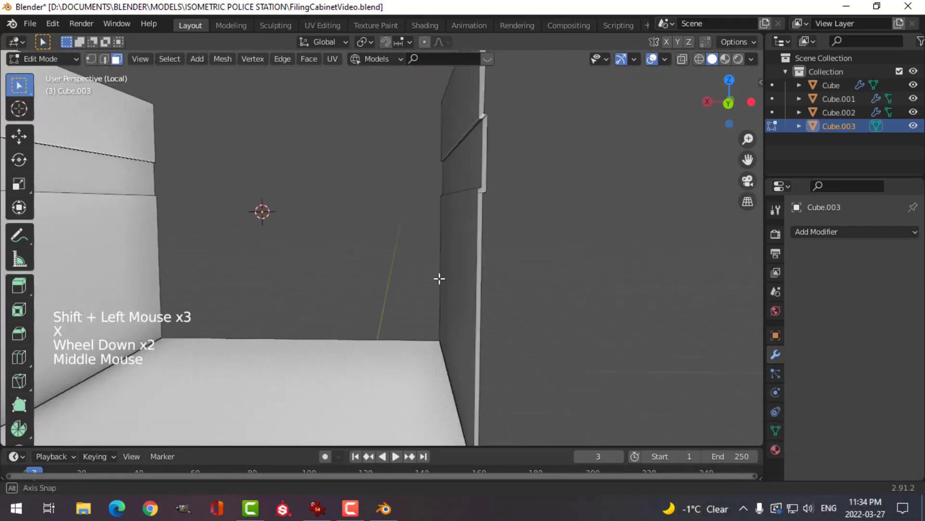
- Delete the narrow end faces of the drawer floor
middle_click_drag(441, 308, 440, 231, "shift")
left_click(418, 295)
key("x")
left_click(417, 300)
left_click(209, 251)
key("x")
left_click(222, 248)
- Delete the narrow rear end faces along one side wall of the drawer
middle_click_drag(261, 241, 285, 338, "shift")
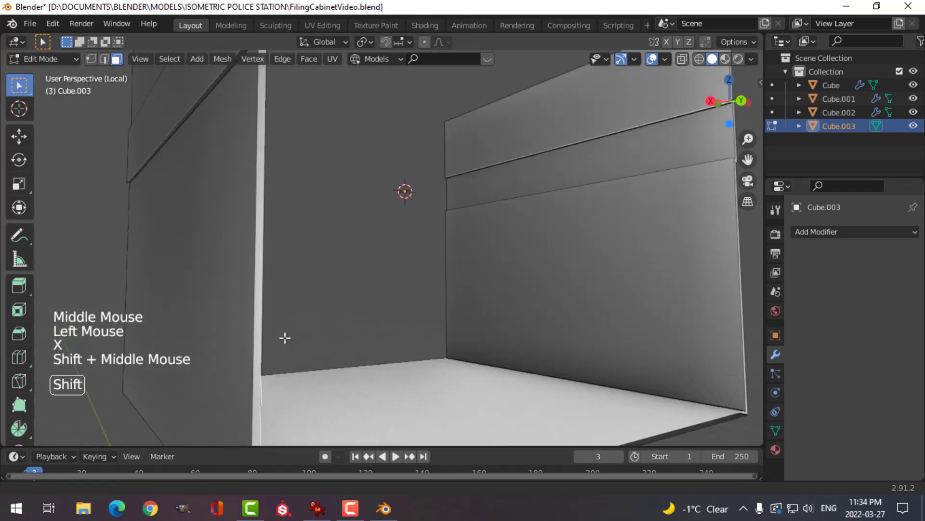
middle_click_drag(287, 202, 314, 254, "shift")
left_click(290, 281)
left_click(291, 313, "shift")
left_click(222, 251, "shift")
key("x")
left_click(221, 342)
- Delete the narrow rear end faces along the other side wall of the drawer
middle_click_drag(309, 289, 437, 241)
left_click(426, 213)
scroll(437, 270, "up", 2)
left_click(435, 272, "shift")
left_click(431, 314, "shift")
key("x")
left_click(432, 313)
- Examine the drawer's open wall ends and rails from several sides, both isolated and together with the cabinet
middle_click_drag(436, 333, 181, 232)
scroll(441, 313, "down", 2)
scroll(368, 273, "up", 2)
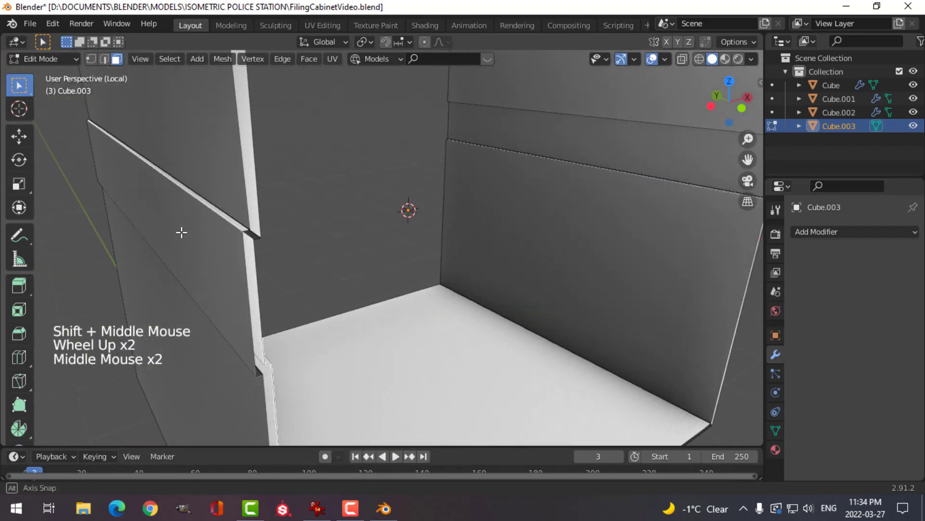
left_click(251, 163)
middle_click_drag(250, 163, 275, 244)
scroll(223, 188, "down", 1)
key("alt+a")
scroll(233, 201, "down", 2)
scroll(274, 244, "up", 1)
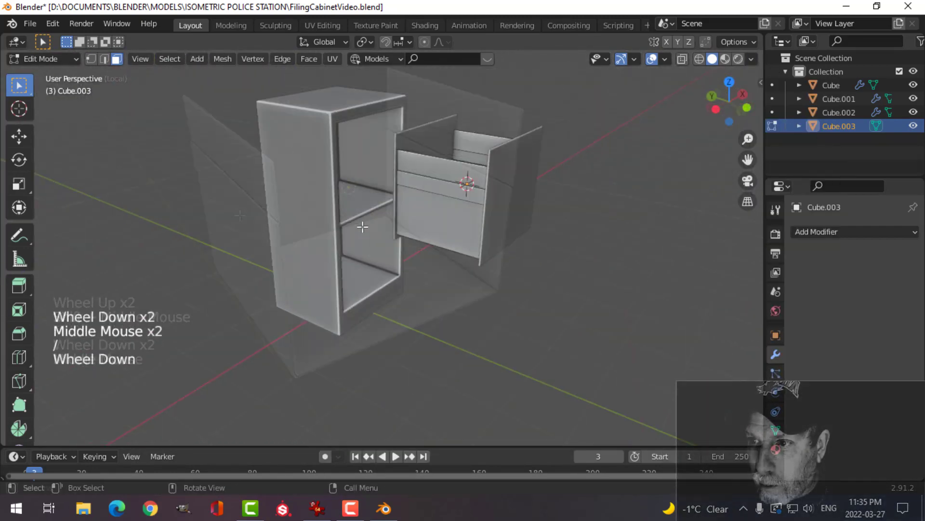
middle_click_drag(362, 224, 435, 240)
scroll(436, 239, "up", 2)
middle_click_drag(516, 233, 487, 241, "shift")
mouse_move(486, 241)
middle_mouse_down()
mouse_move(458, 252)
mouse_move(497, 231)
middle_mouse_up()
scroll(560, 209, "up", 2)
middle_click_drag(562, 208, 378, 187, "shift")
scroll(397, 229, "down", 2)
- Link the front panel's bevel modifier to the drawer shell and save the file
key("Tab")
key("alt+a")
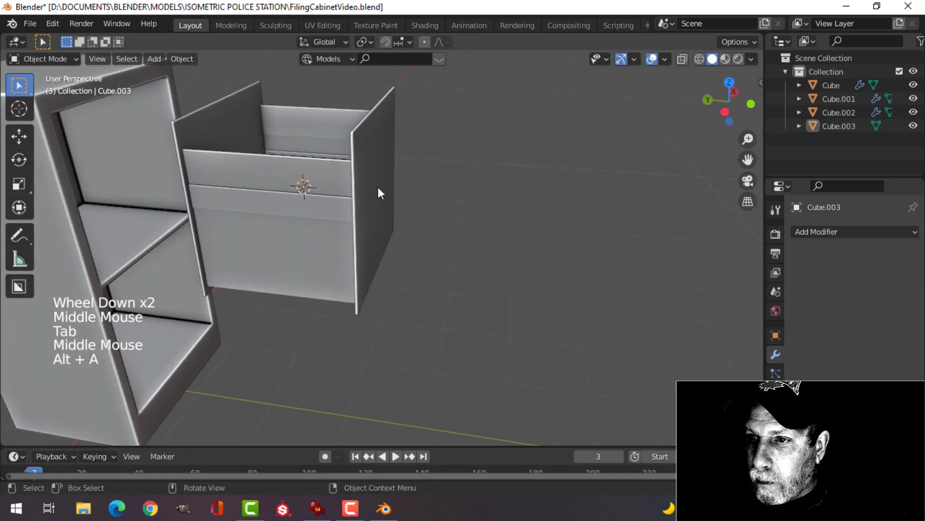
left_click(309, 201)
left_click(371, 179, "shift")
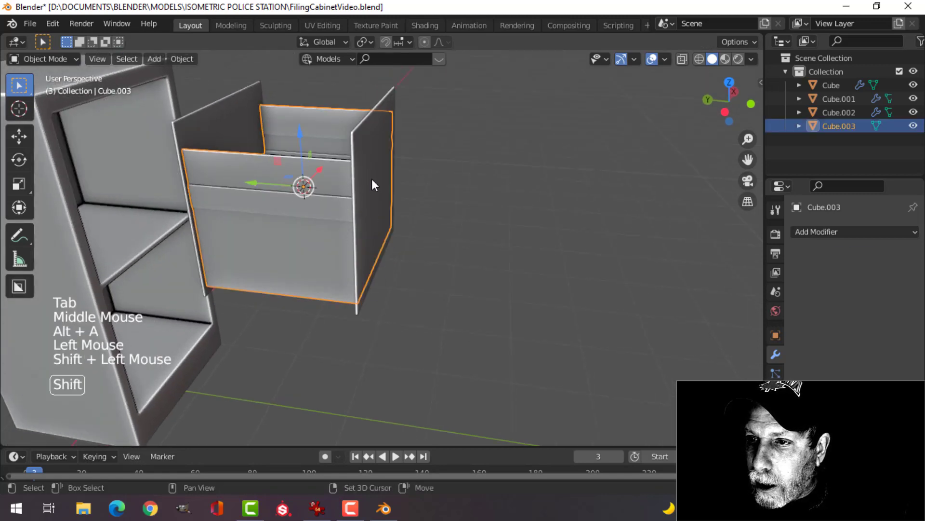
key("ctrl+l")
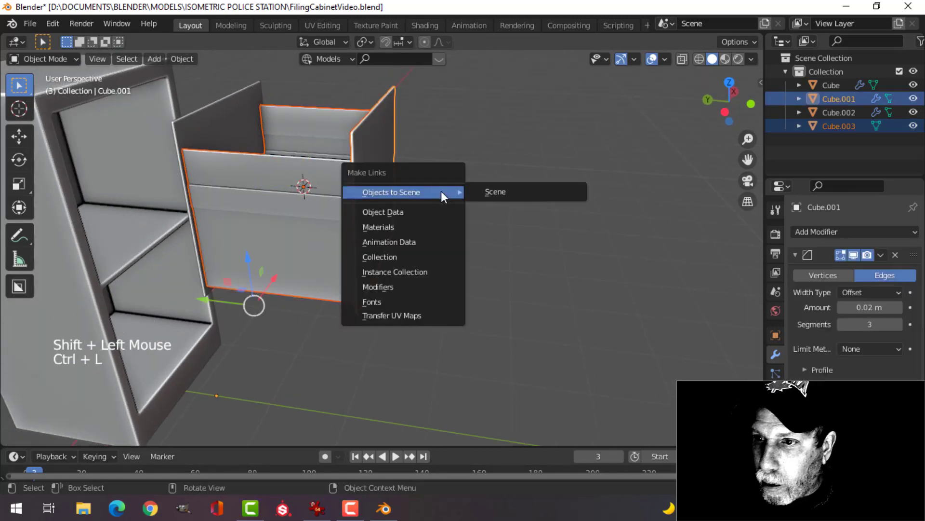
left_click(406, 287)
key("alt+a")
middle_click_drag(366, 222, 397, 208)
scroll(347, 251, "up", 2)
key("ctrl+s")
scroll(347, 215, "down", 3)
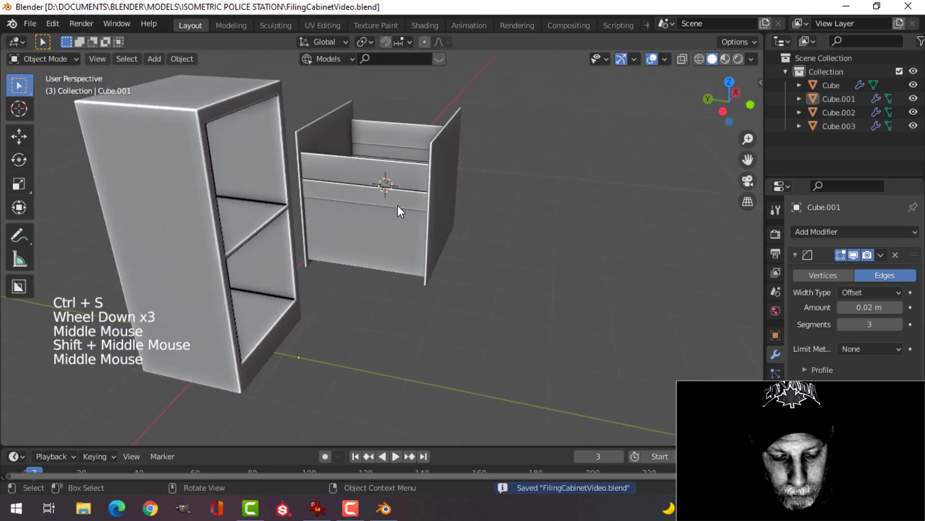
- Add a mesh circle at the drawer, change its vertex count and scale it down in Edit Mode
key("shift+a")
mouse_move(377, 189)
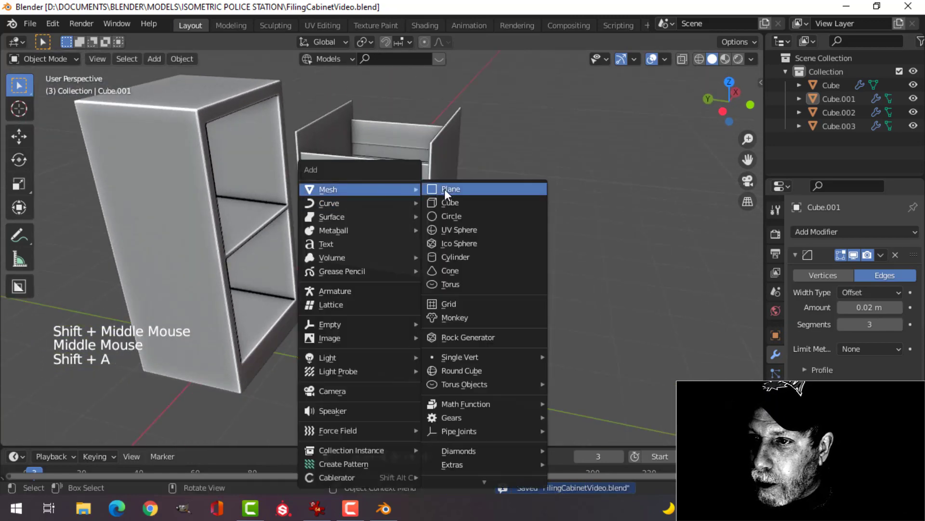
left_click(461, 217)
left_click(87, 434)
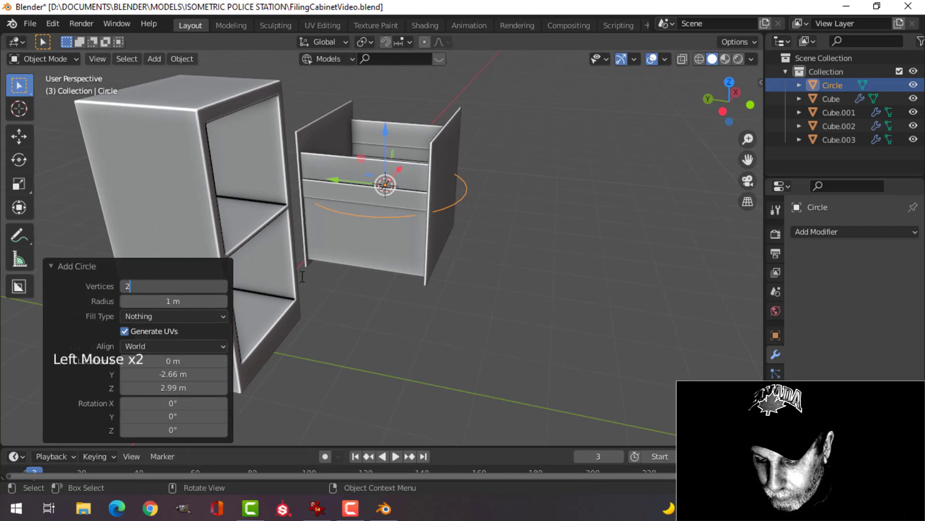
scroll(474, 244, "down", 2)
key("Tab")
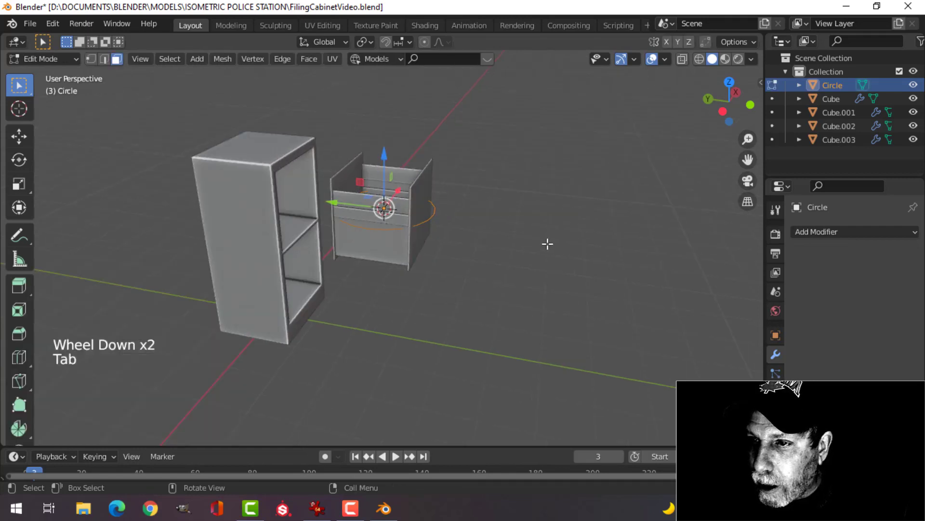
key("s")
left_click(449, 236)
- Rotate the circle 90° about Y and move it about 1.12 m along negative X, outside the drawer's side wall
scroll(449, 236, "up", 2)
middle_click_drag(449, 237, 390, 218)
key("r")
key("y")
key("0")
key("Return")
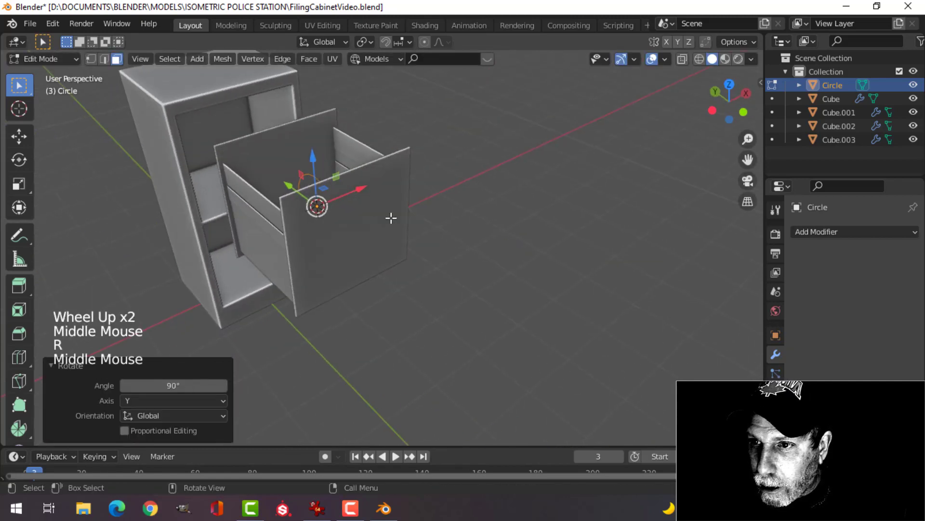
left_click_drag(368, 191, 351, 195)
left_click_drag(279, 214, 298, 246)
middle_click_drag(297, 245, 294, 158)
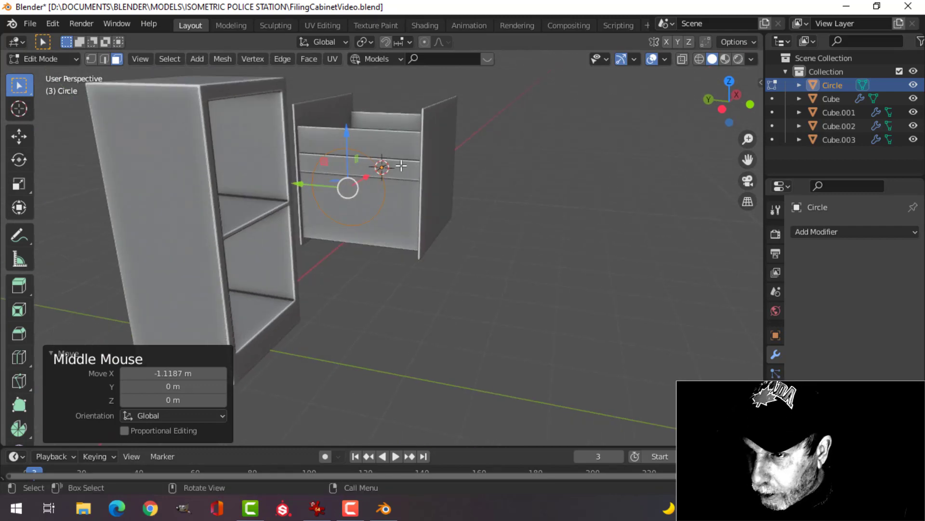
- Scale the circle to 0.202 in the left orthographic view, using vertex selection
key("ctrl+KP_3")
scroll(411, 151, "up", 2)
middle_click_drag(411, 150, 405, 271, "shift")
scroll(395, 271, "up", 2)
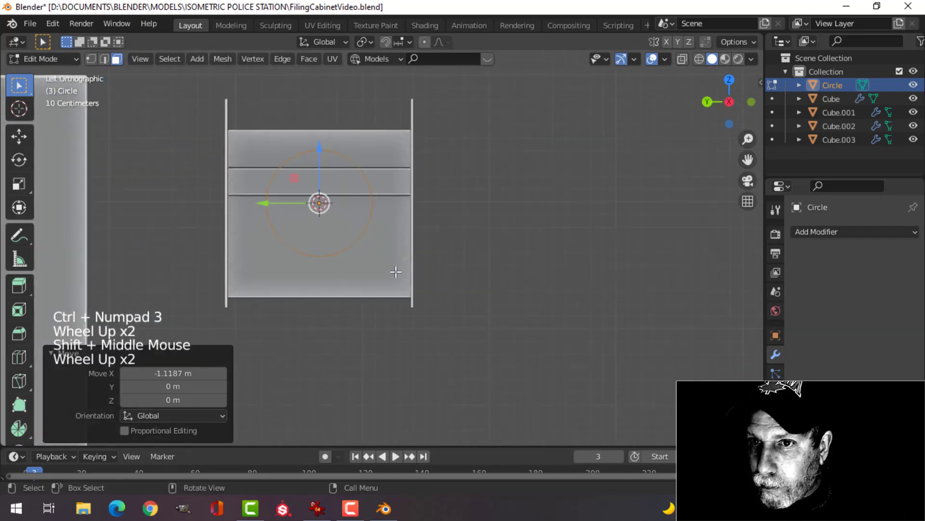
key("Tab")
key("Tab")
key("1")
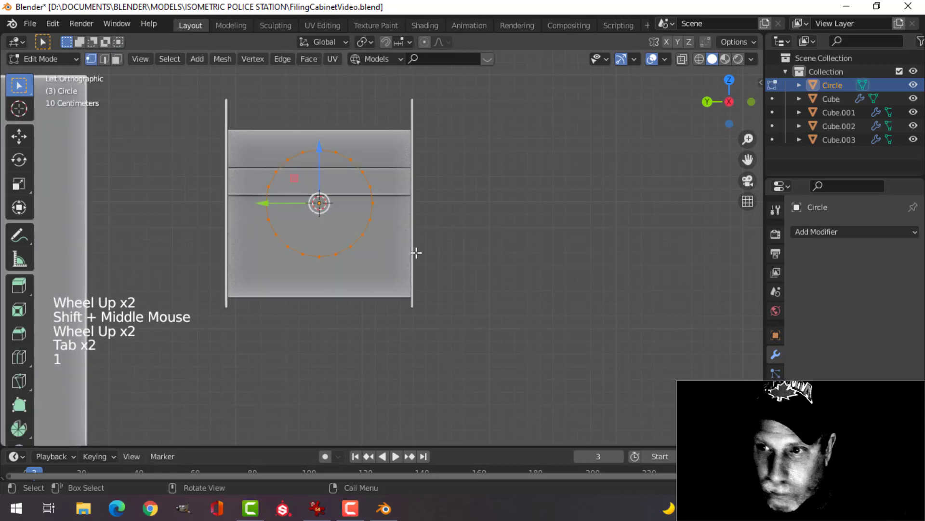
key("s")
left_click(339, 235)
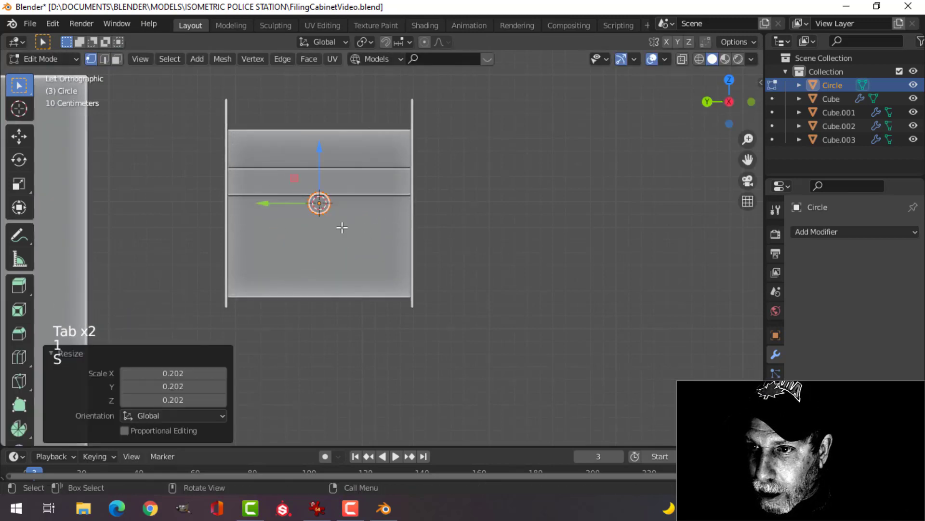
- Move the circle about 0.59 m along Y and 0.16 m along Z onto the rail's rear end, and scale it to 0.739
scroll(340, 225, "up", 3)
key("g")
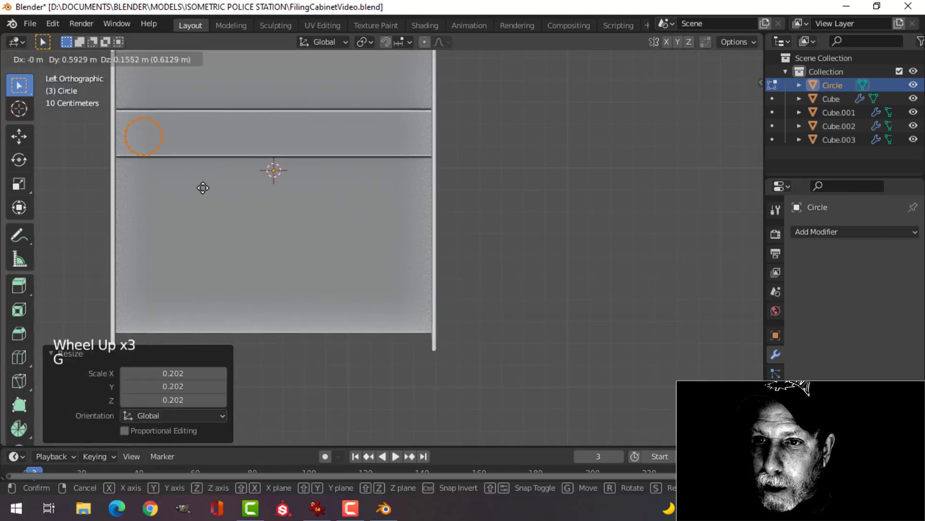
left_click(204, 186)
middle_click_drag(202, 182, 363, 223, "shift")
scroll(366, 217, "up", 2)
key("s")
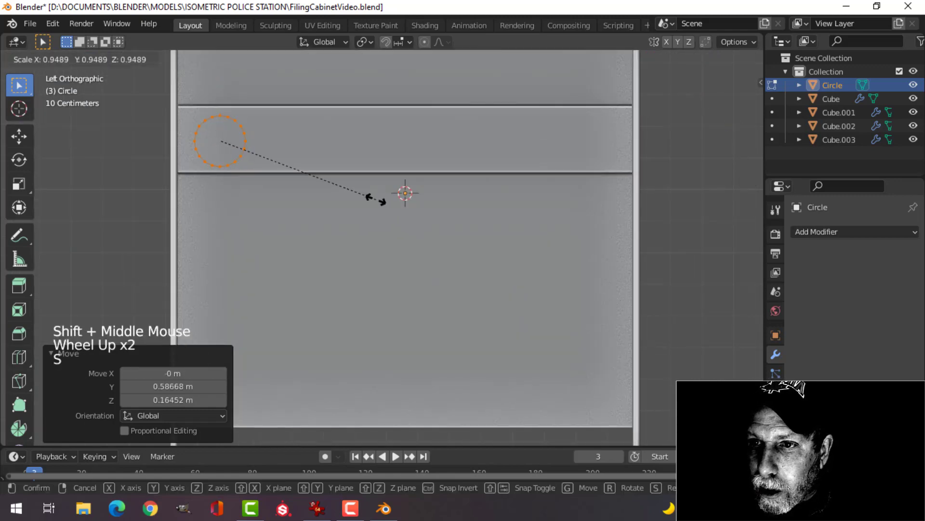
left_click(334, 202)
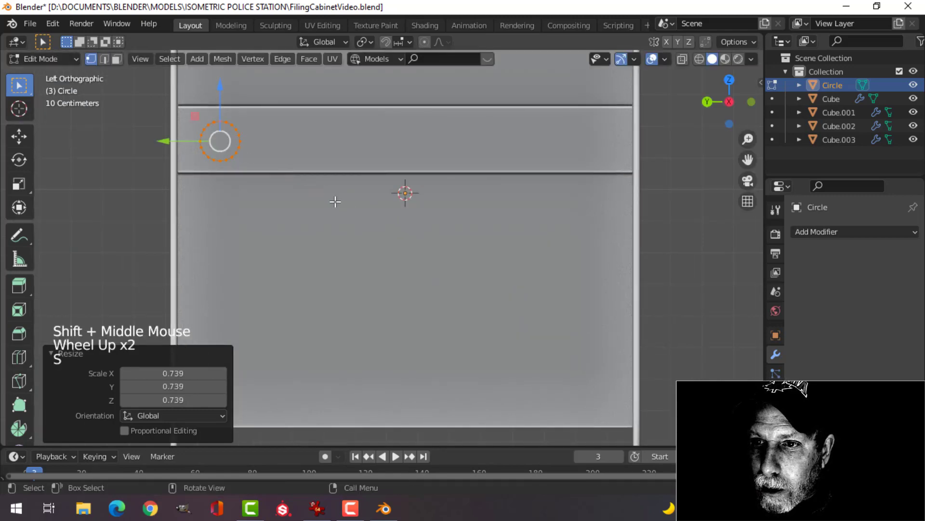
- Move the circle along X towards the drawer's side wall and fill it with a face
middle_click_drag(335, 201, 295, 217)
scroll(296, 216, "down", 4)
scroll(275, 260, "up", 1)
scroll(275, 260, "down", 2)
middle_click_drag(274, 260, 304, 250)
left_click_drag(216, 248, 272, 236)
key("f")
- Extrude the circular face about 1.76 m along X across the drawer and shift the whole cylinder about 0.016 m along negative X
middle_click_drag(306, 236, 348, 236, "shift")
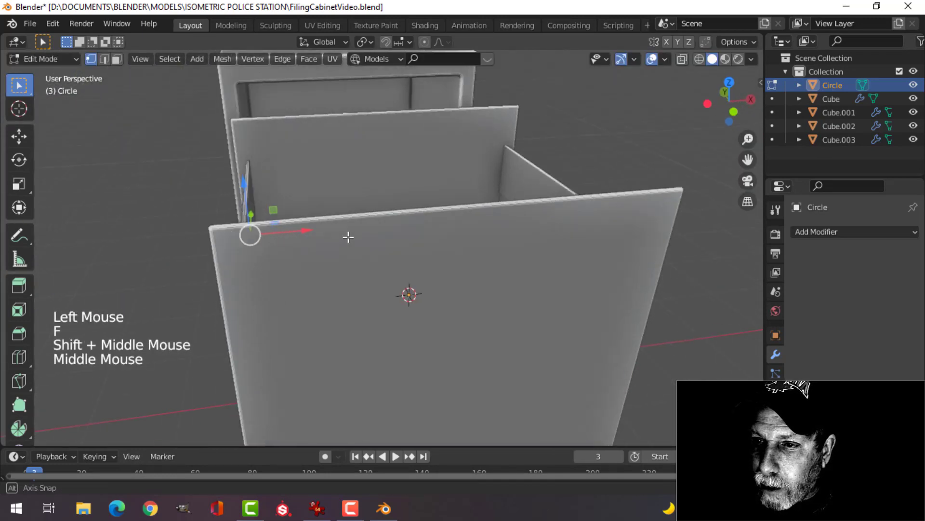
key("e")
left_click_drag(311, 228, 579, 182)
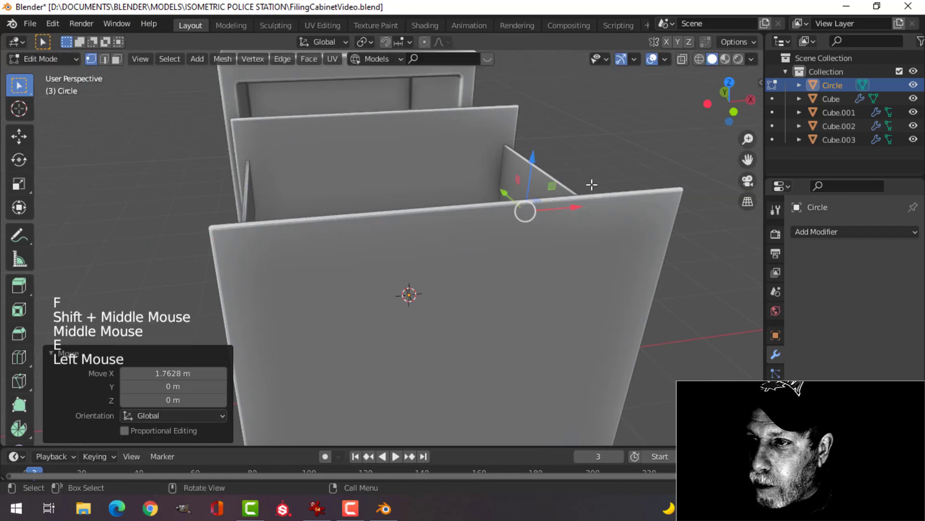
middle_click_drag(591, 184, 572, 252)
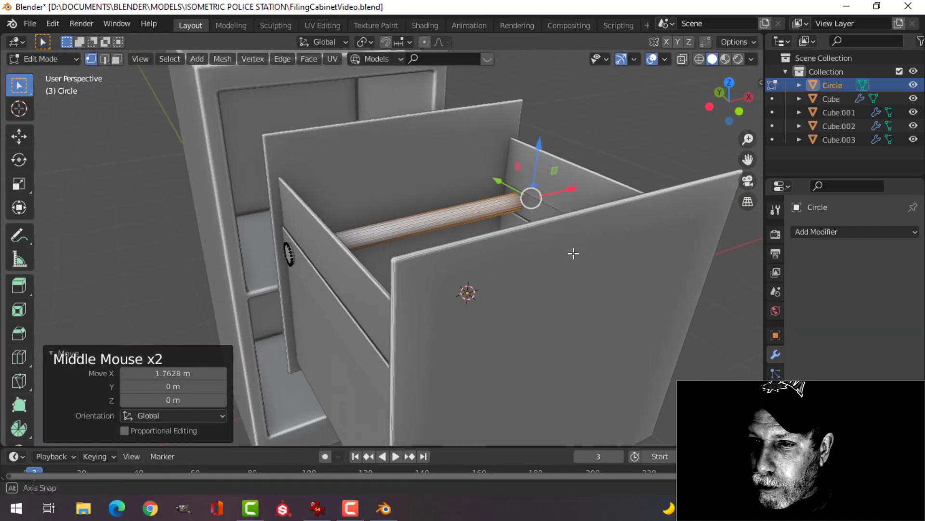
key("a")
left_click_drag(466, 214, 460, 215)
- Turn on the Face Orientation overlay to check the cylinder's normals
left_click(665, 59)
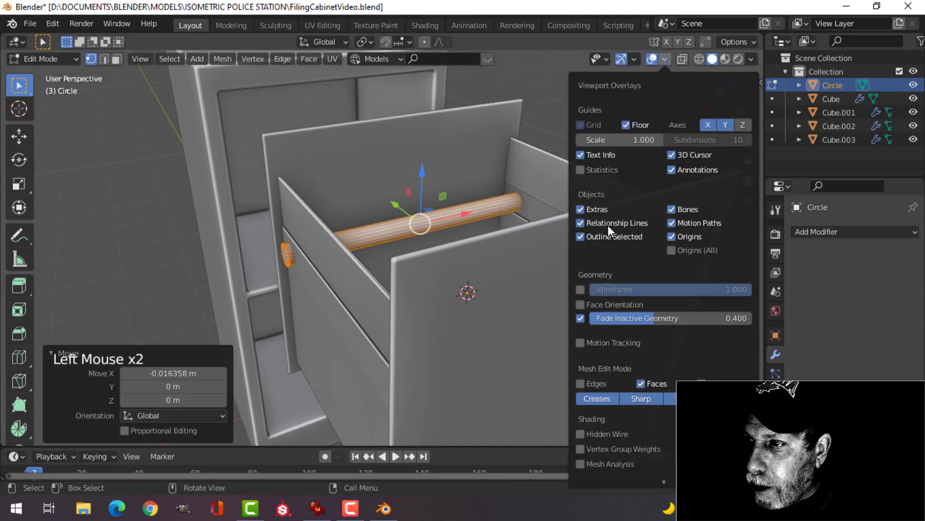
left_click(612, 303)
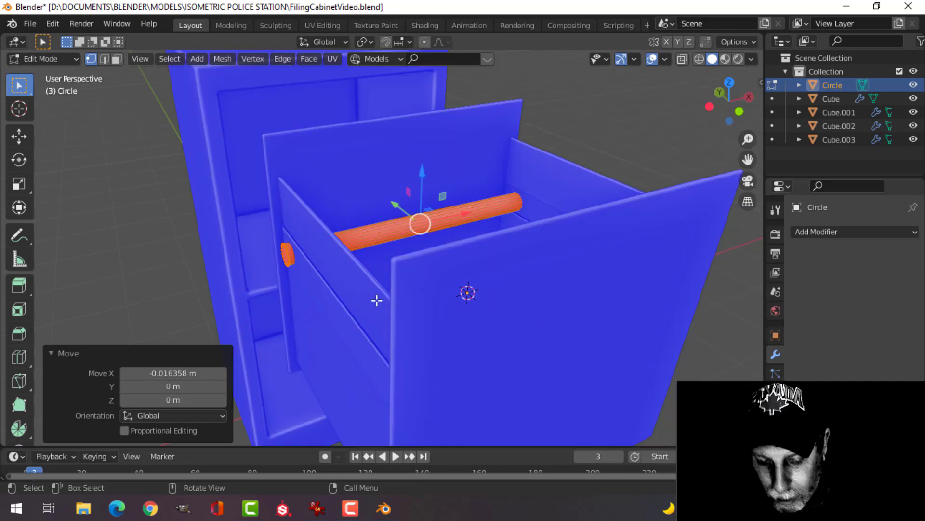
- Recalculate the cylinder's normals to face outside and turn off the Face Orientation overlay
key("alt+n")
left_click(369, 285)
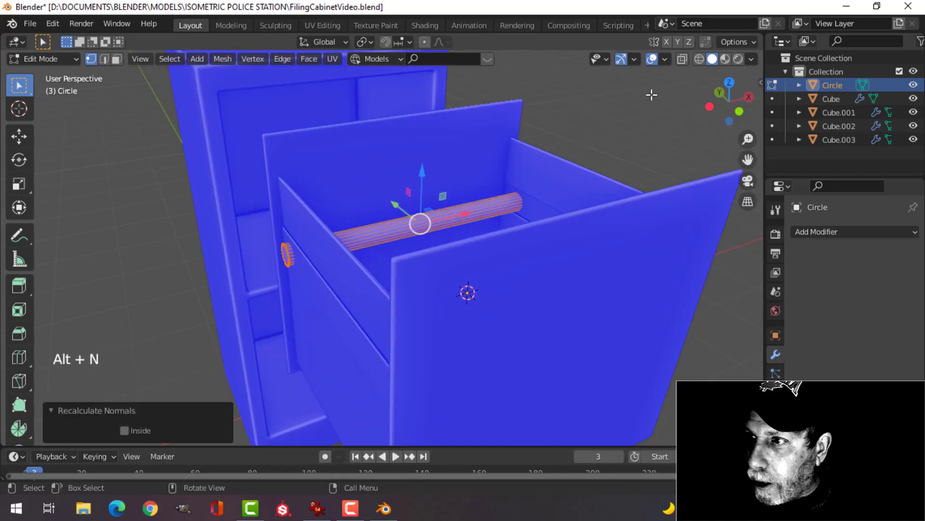
left_click(666, 58)
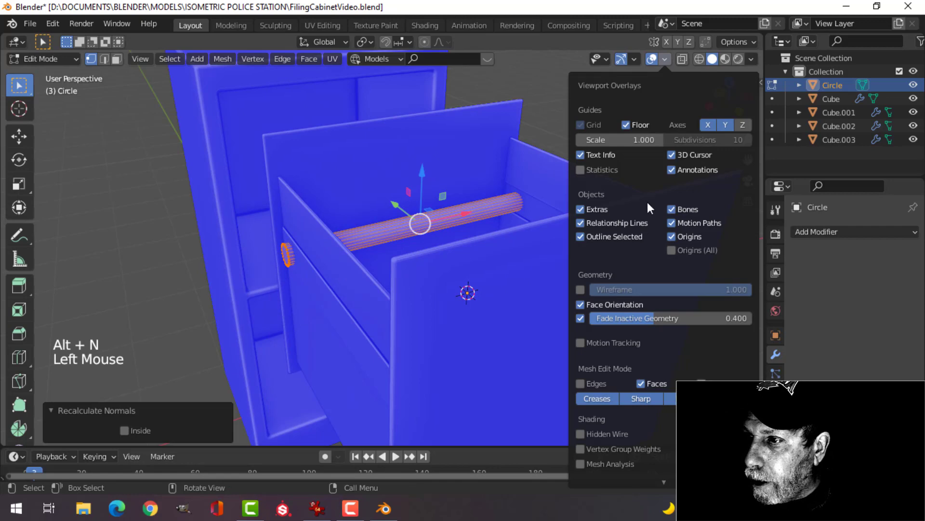
left_click(615, 305)
key("Tab")
middle_click_drag(401, 272, 430, 178)
key("alt+a")
- Add an Array modifier to the cylinder with relative offset factors of 0 in X and -1.630 in Y
left_click(501, 175)
key("ctrl+KP_3")
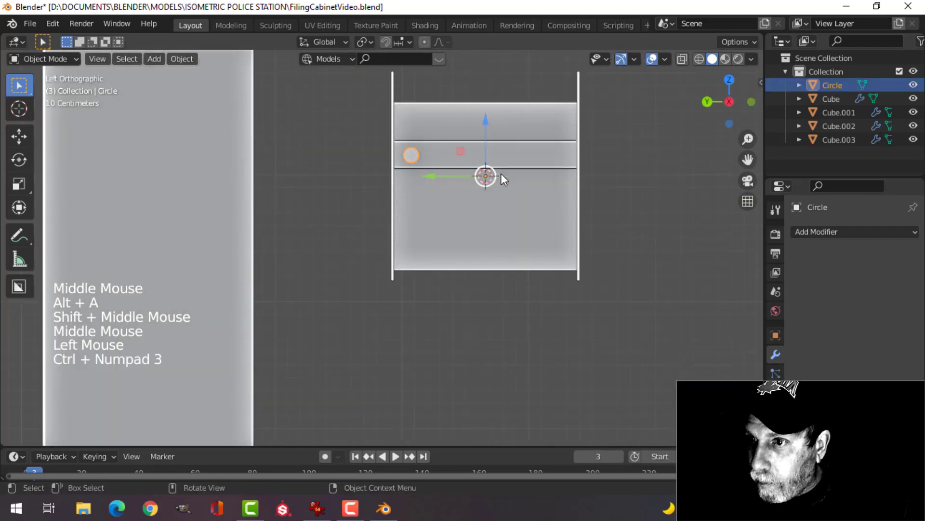
middle_click_drag(589, 152, 456, 215, "shift")
scroll(445, 233, "up", 1)
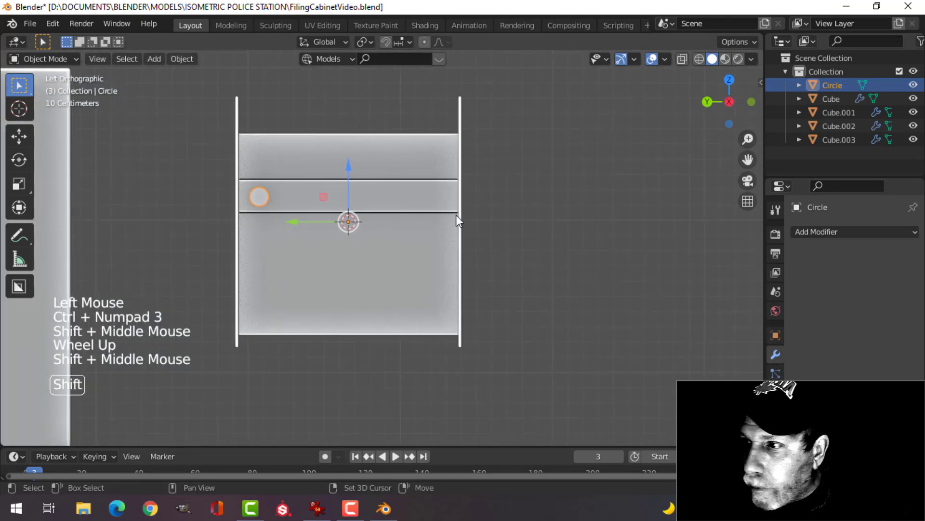
left_click(811, 234)
left_click(642, 270)
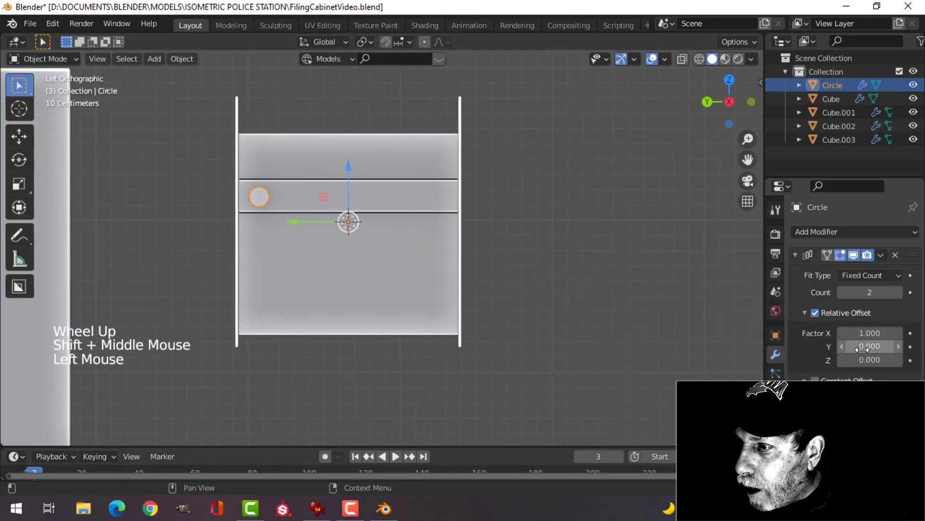
left_click_drag(863, 348, 844, 346, "shift")
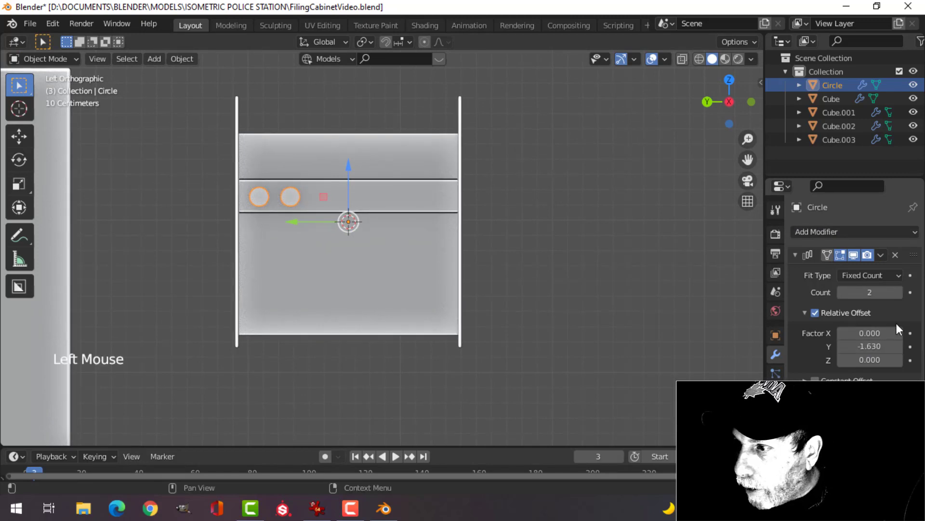
- Set the cylinder array's count to 6 and its relative Y offset to -1.850 to spread the copies along the rail
left_click(899, 292)
left_click(898, 292)
left_click(898, 292)
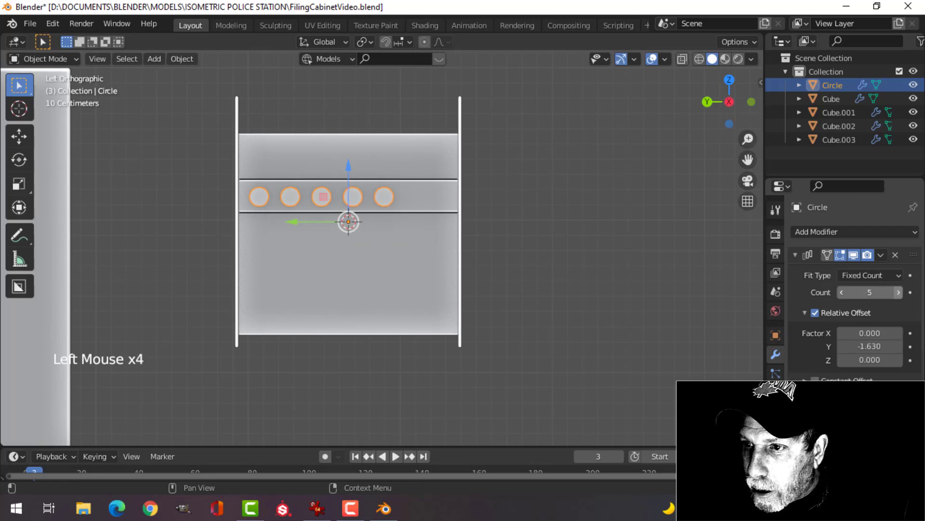
left_click(898, 292)
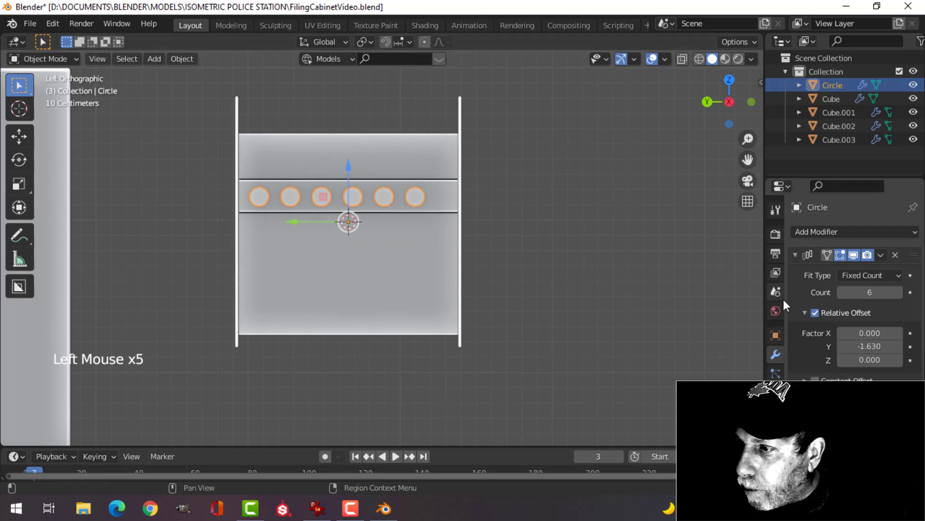
left_click_drag(870, 352, 870, 352, "shift")
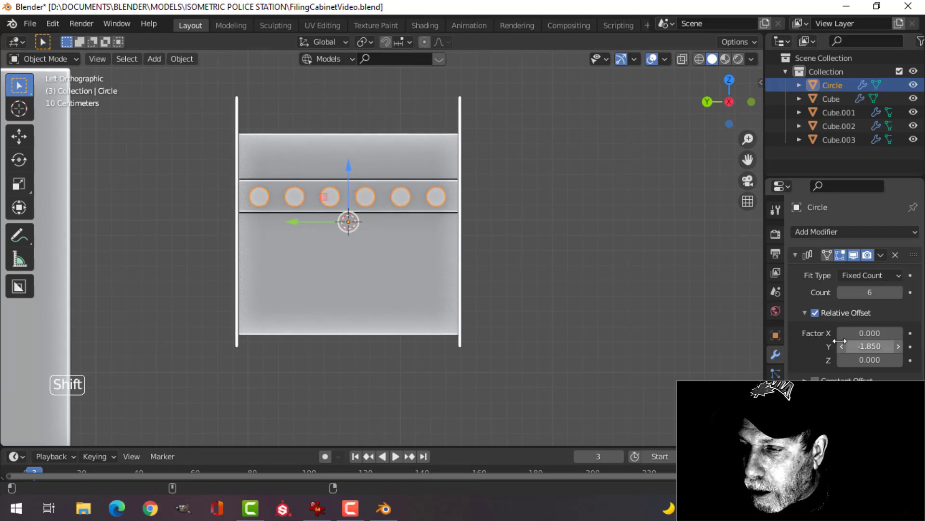
- Deselect the cylinders and save the file
middle_click_drag(434, 299, 455, 289)
key("alt+a")
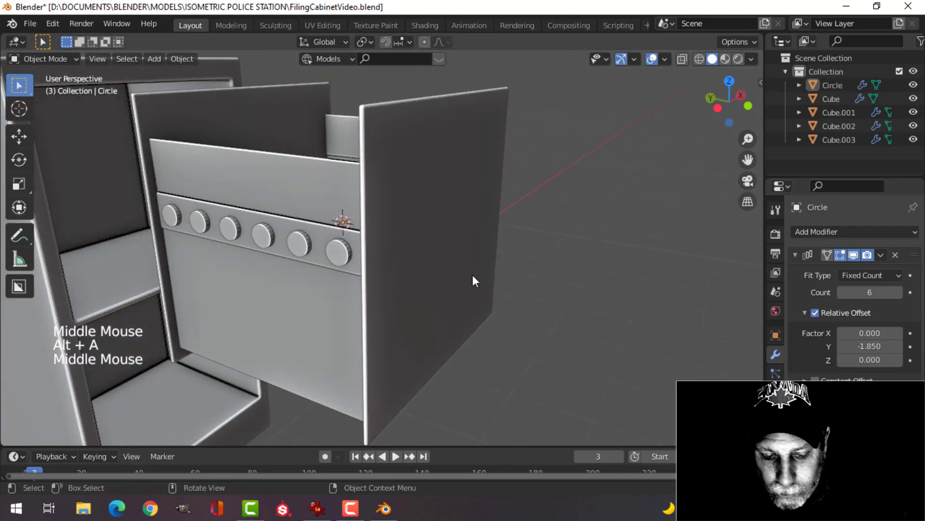
key("ctrl+s")
middle_click_drag(488, 258, 359, 292)
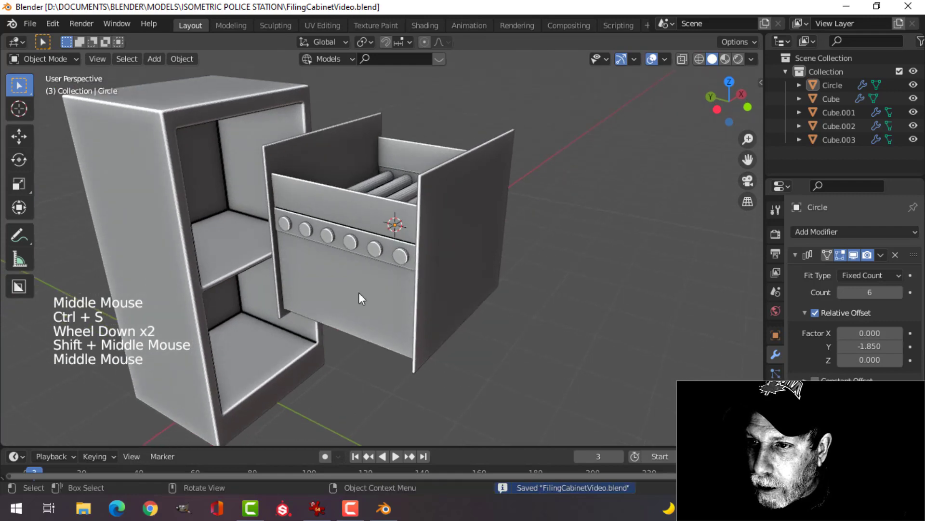
- Add a Boolean Difference modifier above the drawer's bevel, using the Fast solver and the cylinder array as the cutting object
left_click(335, 218)
scroll(464, 252, "up", 2)
middle_click_drag(464, 253, 348, 257)
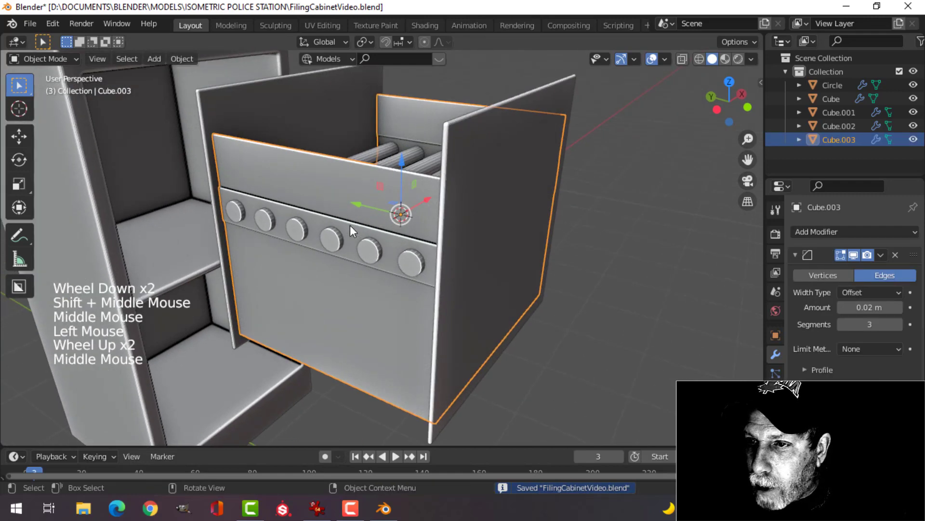
left_click(795, 256)
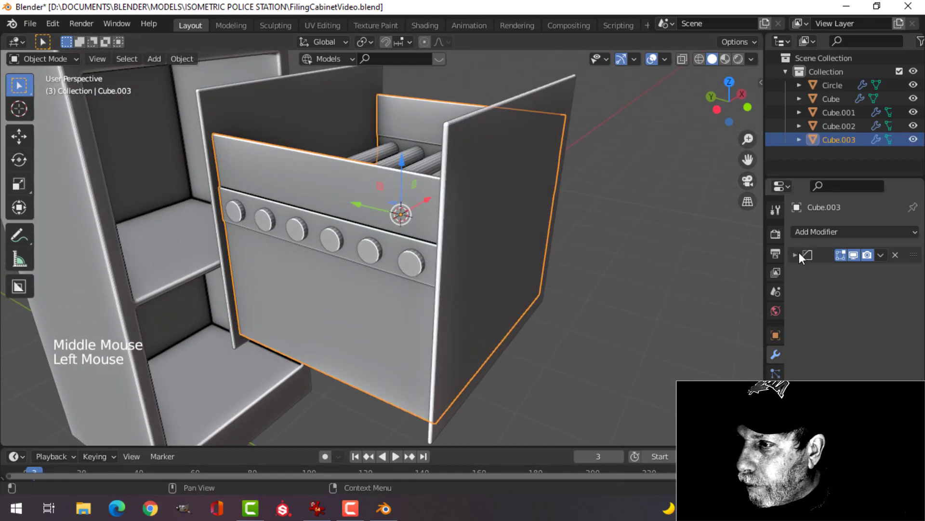
left_click(796, 233)
left_click(643, 299)
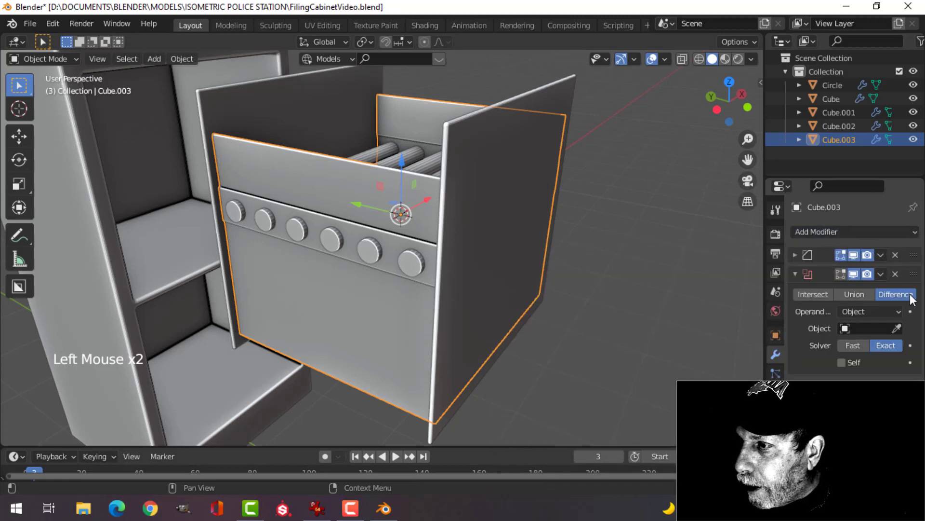
left_click_drag(911, 247, 909, 282)
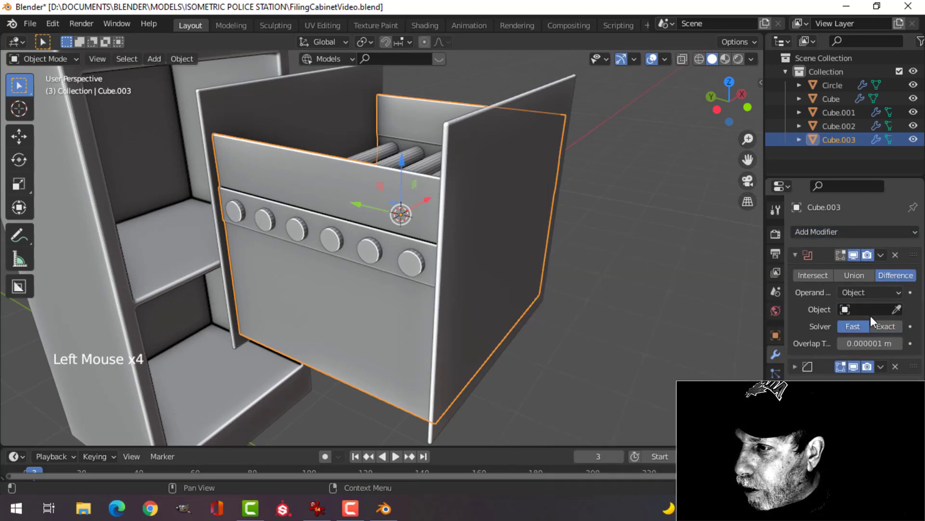
left_click(897, 309)
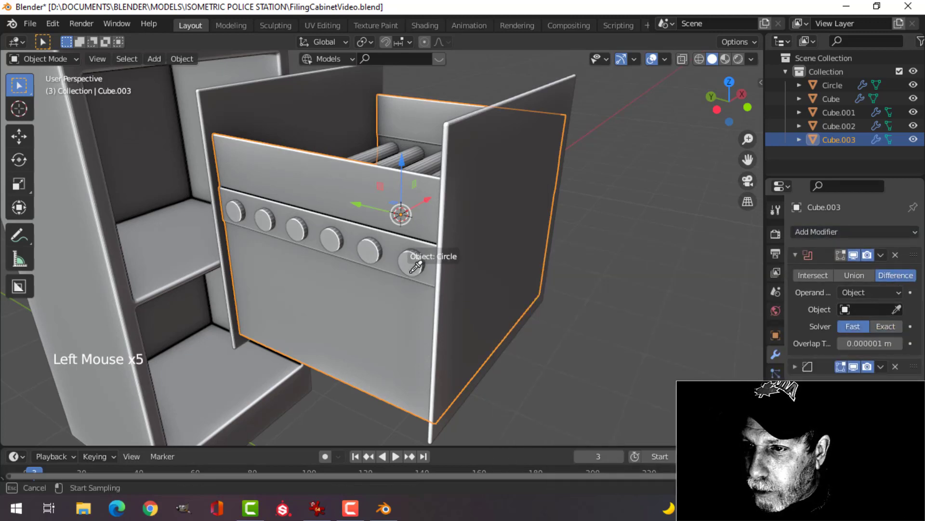
left_click(413, 254)
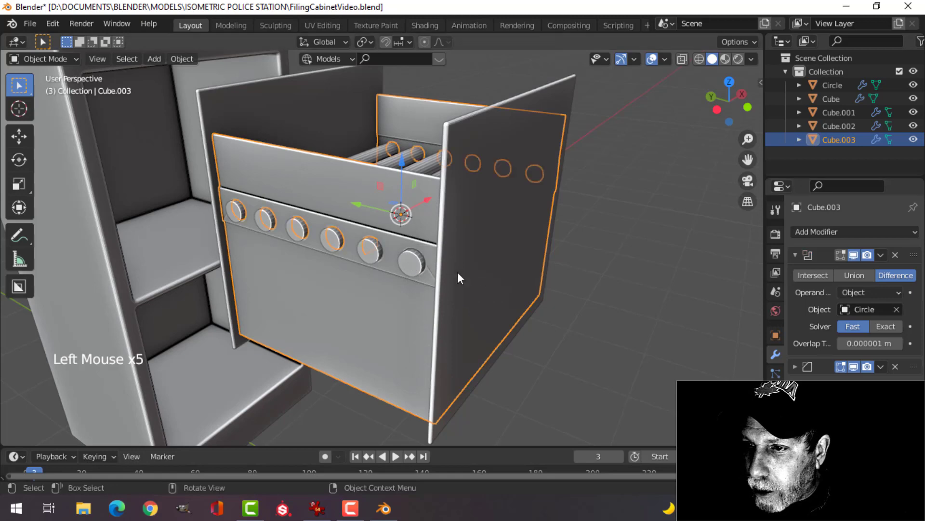
- Apply the drawer's Boolean modifier and delete the cylinder array object
left_click(881, 255)
left_click(854, 266)
key("x")
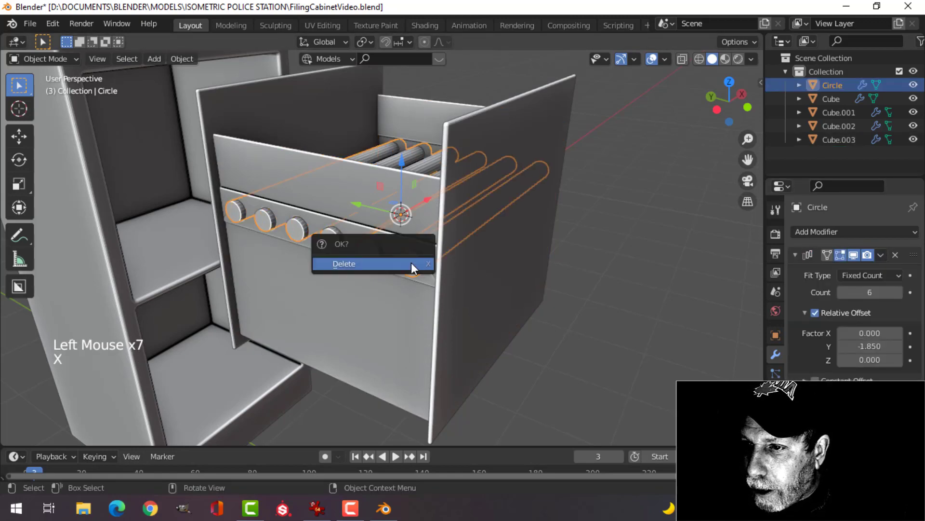
left_click(411, 262)
- Add a Weighted Normal modifier to the drawer and enable Auto Smooth for its normals
middle_click_drag(369, 285, 433, 255)
scroll(427, 268, "down", 2)
scroll(412, 262, "up", 2)
left_click(434, 256)
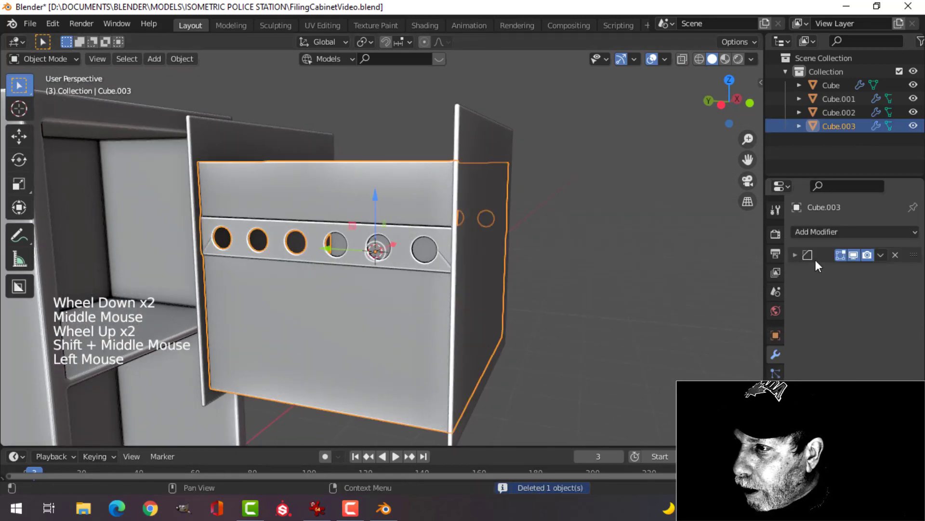
scroll(430, 294, "up", 2)
middle_click_drag(430, 294, 436, 282, "shift")
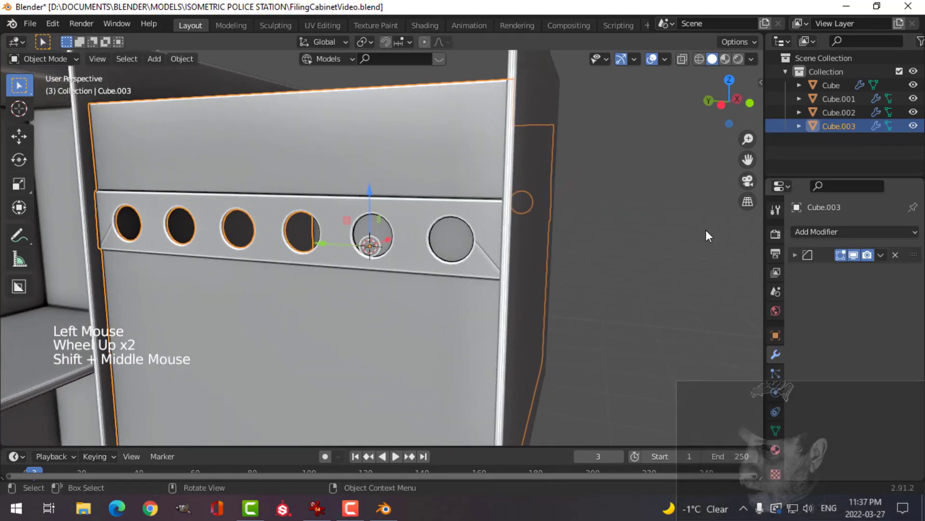
left_click(834, 230)
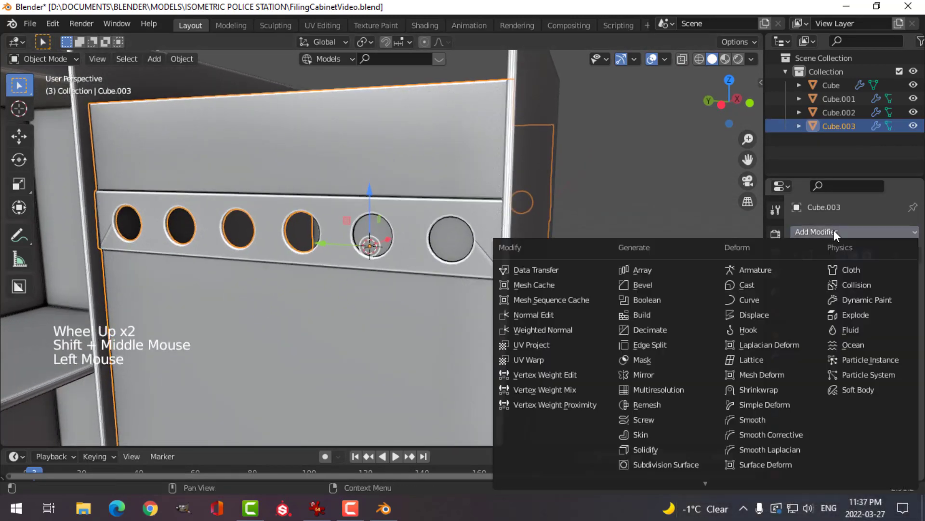
left_click(554, 328)
left_click(776, 429)
scroll(816, 407, "down", 3)
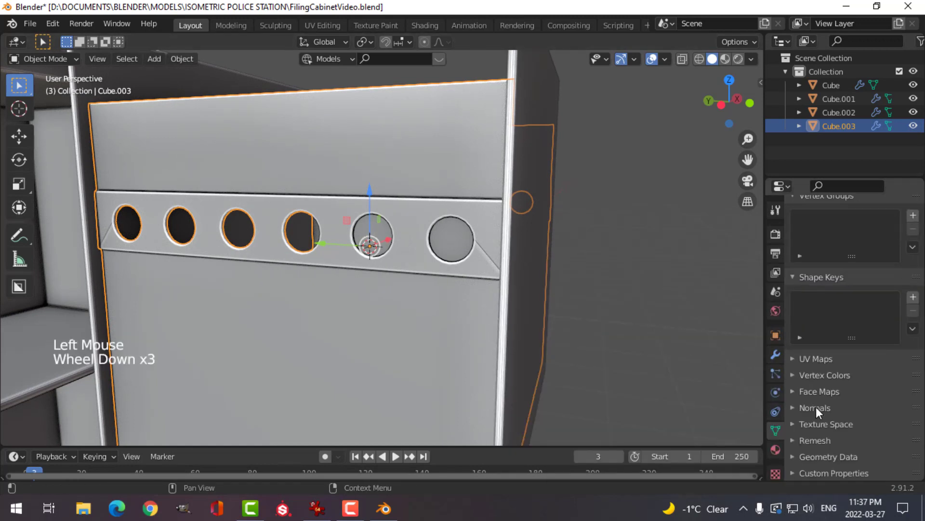
scroll(839, 412, "down", 1)
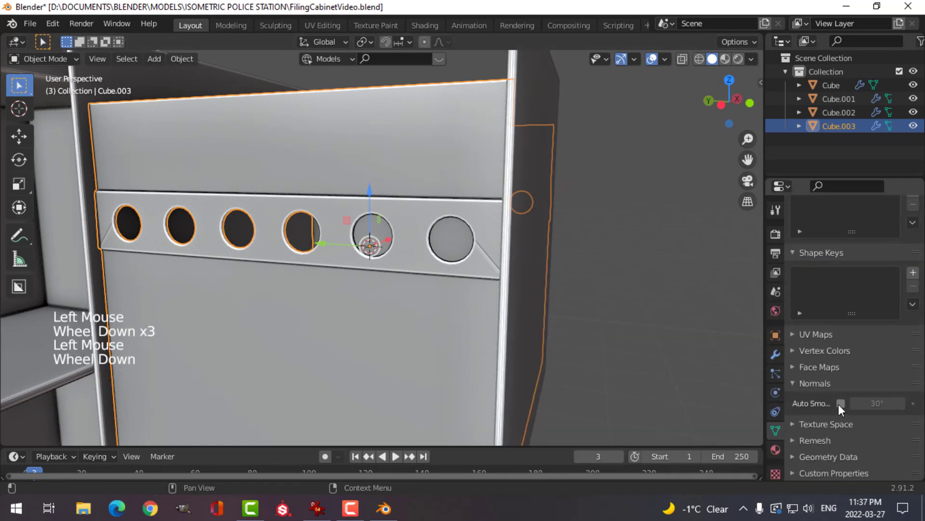
left_click(841, 403)
- Set the limit method of the drawer's Bevel modifier to Angle
key("alt+a")
middle_click_drag(493, 310, 502, 228)
left_click(501, 229)
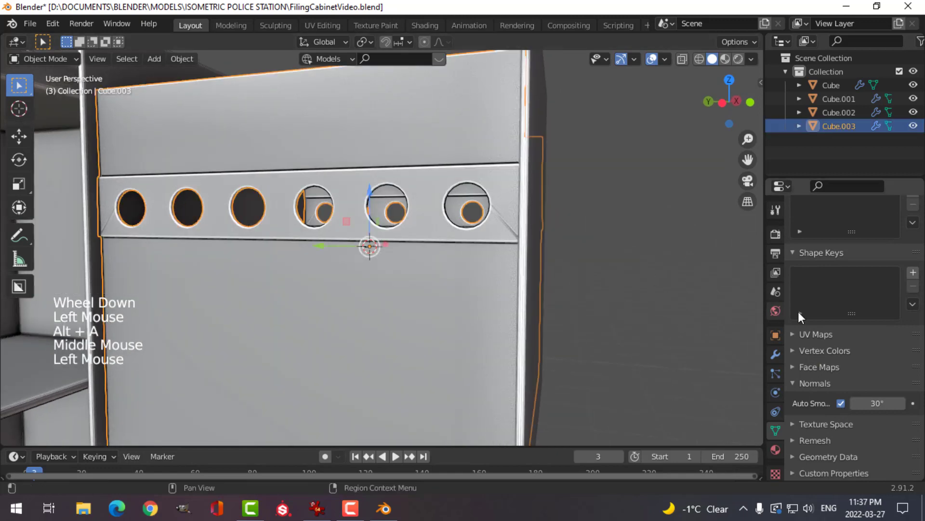
left_click(775, 354)
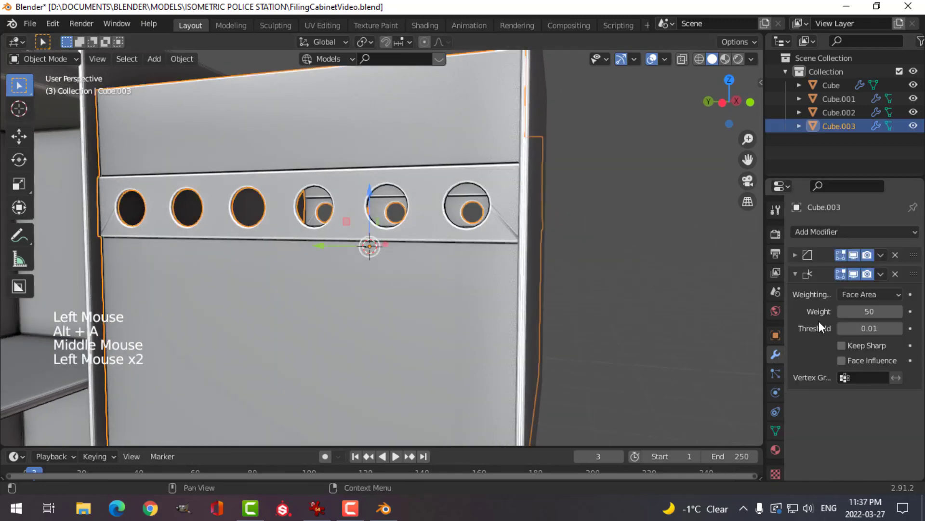
left_click(795, 254)
left_click(871, 348)
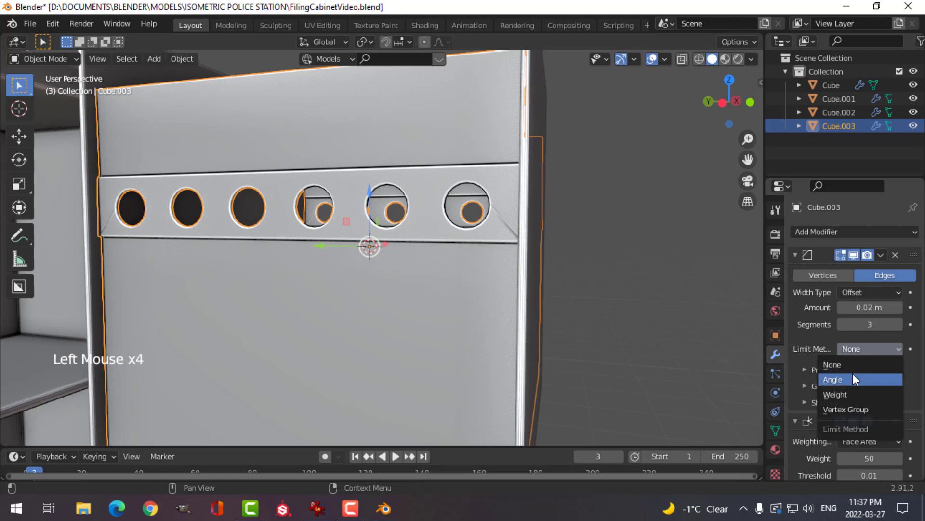
left_click(853, 379)
key("alt+a")
middle_click_drag(582, 285, 453, 282)
scroll(562, 276, "down", 2)
scroll(514, 287, "down", 2)
scroll(442, 271, "up", 1)
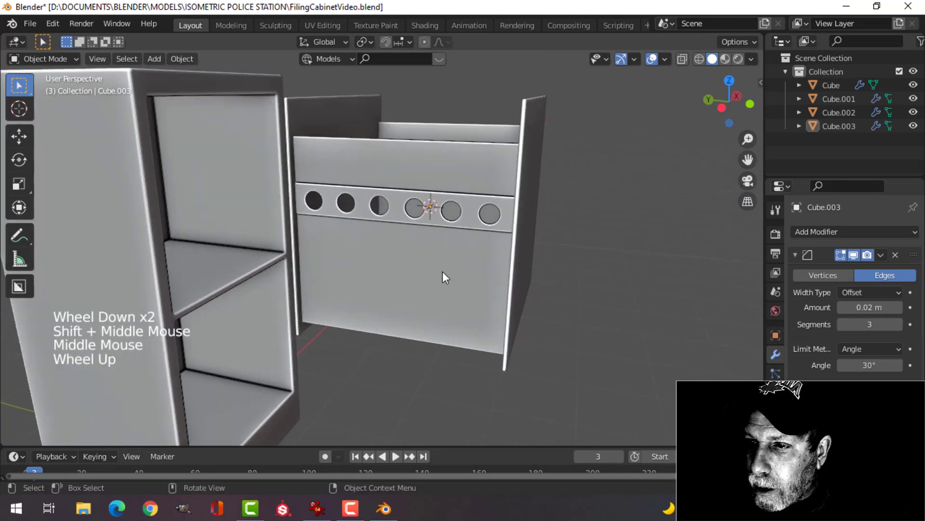
- Duplicate the bottom edge of the drawer's side wall and move the copy about 0.119 m up along Z
left_click(453, 305)
key("Tab")
scroll(463, 321, "up", 3)
key("alt+a")
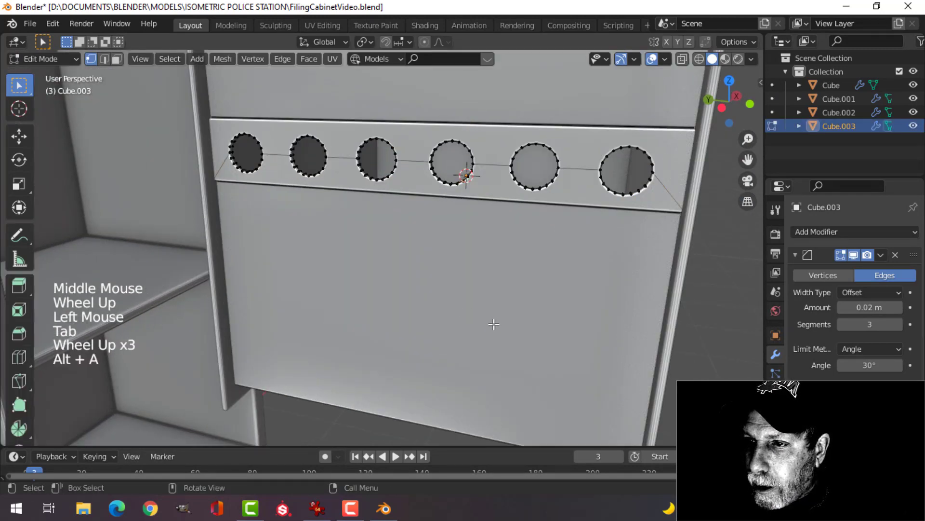
middle_click_drag(491, 324, 450, 270, "shift")
scroll(481, 275, "down", 1)
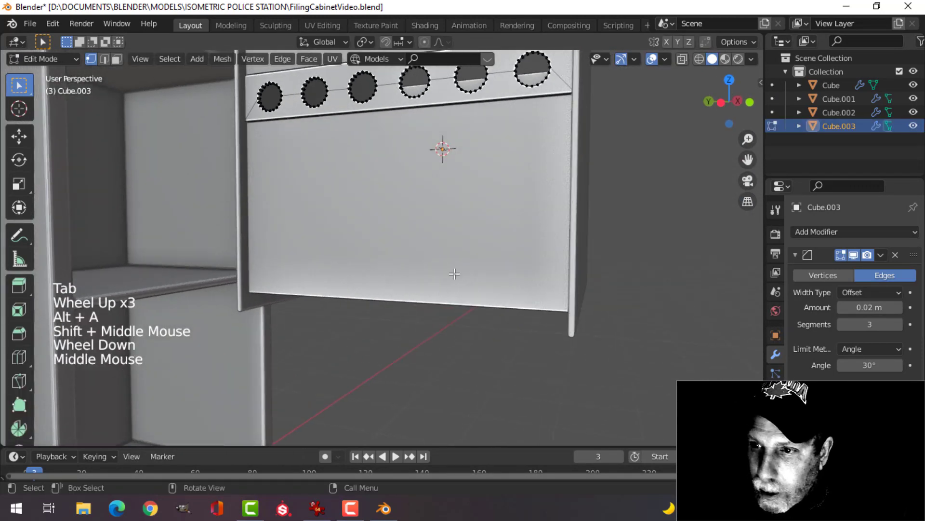
key("2")
left_click(388, 300)
mouse_move(389, 300)
middle_mouse_down()
mouse_move(325, 310)
mouse_move(410, 282)
mouse_move(389, 284)
middle_mouse_up()
key("shift+d")
left_click(385, 287)
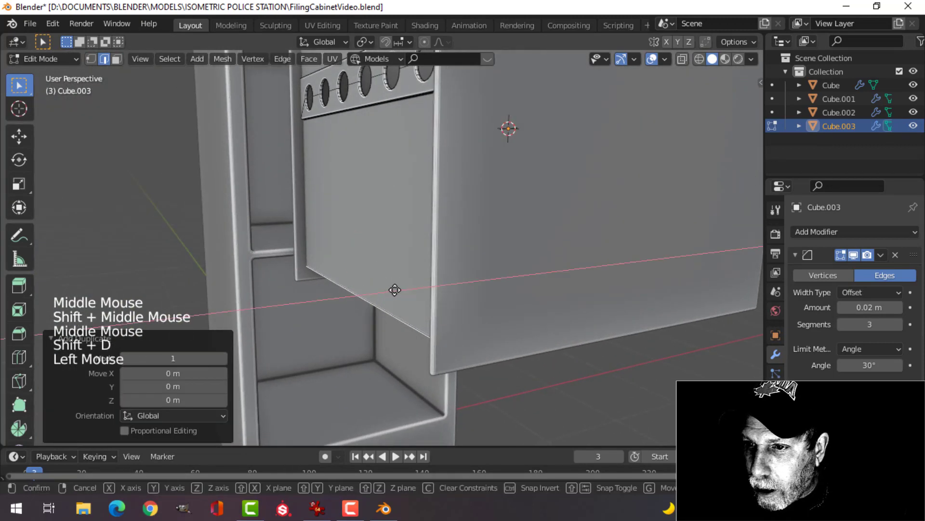
left_click_drag(347, 241, 397, 229)
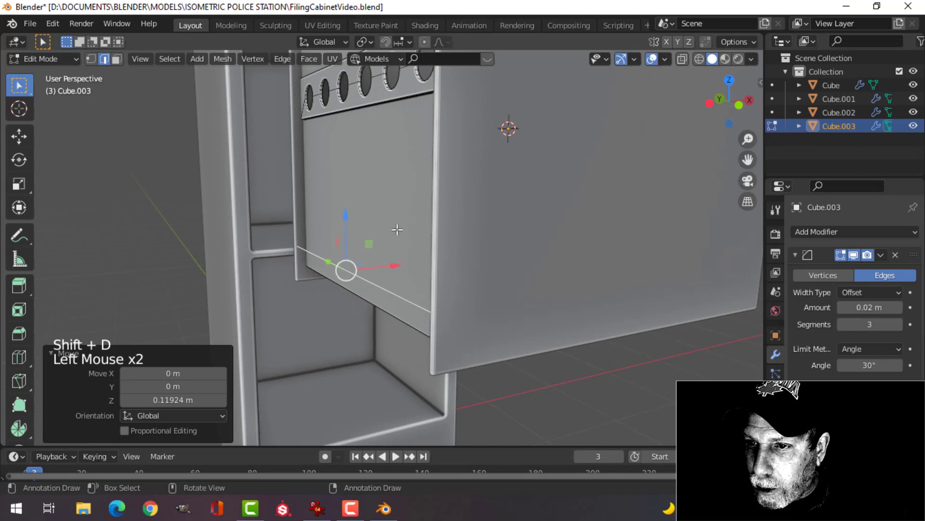
- Separate the duplicated edge into its own object and select all of its geometry in Edit Mode
key("p")
left_click(427, 216)
key("Tab")
left_click(351, 277)
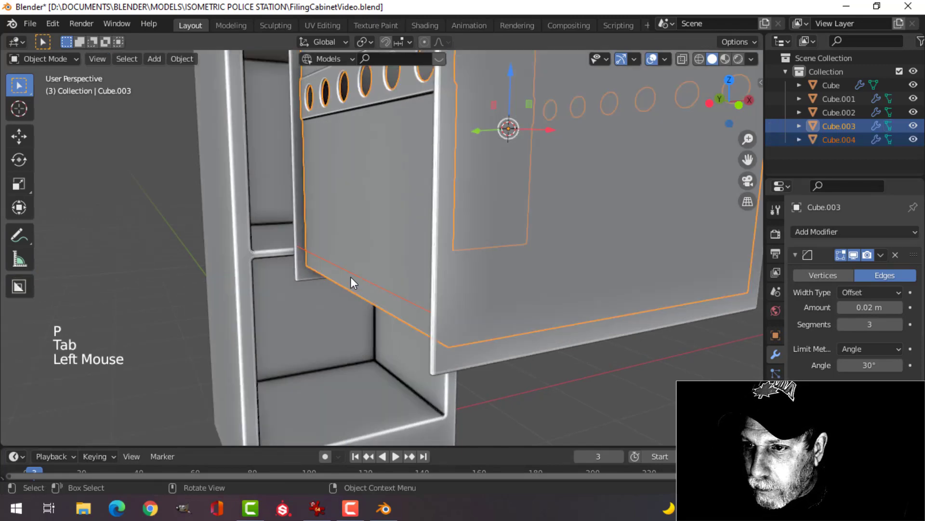
key("Tab")
key("a")
middle_click_drag(424, 275, 424, 245)
key("Tab")
left_click(357, 296)
key("Tab")
key("a")
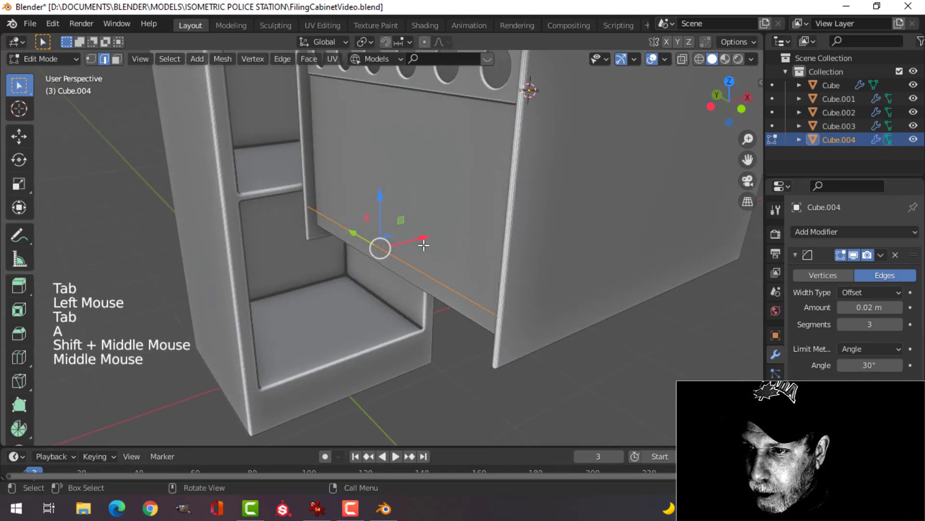
- Move the separated edge about 0.025 m along X relative to the drawer's side wall
mouse_move(424, 245)
left_mouse_down()
mouse_move(424, 234)
mouse_move(426, 243)
left_mouse_up()
middle_click_drag(426, 243, 424, 240, "shift")
middle_click_drag(424, 240, 469, 247)
middle_click_drag(469, 247, 454, 249)
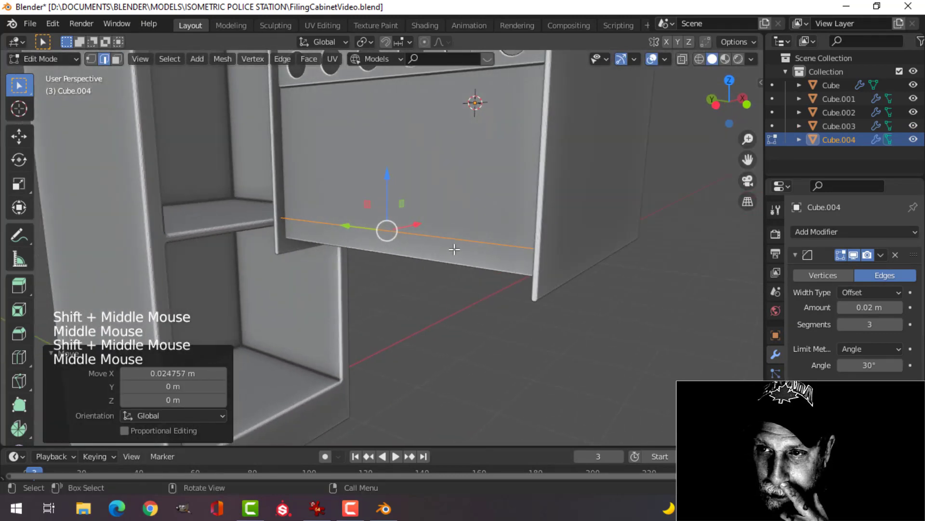
middle_click_drag(384, 231, 402, 230)
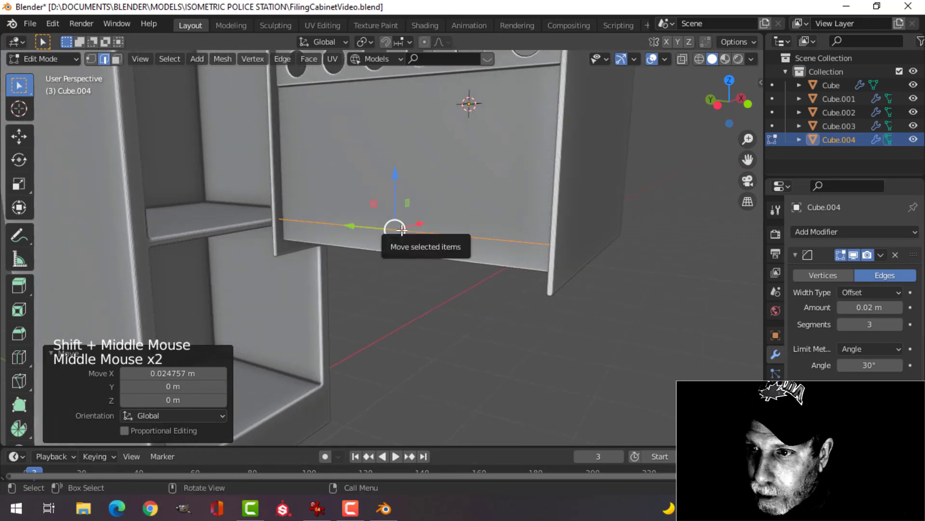
- Extrude the separated edge upward along Z by about 0.14 m to form the rail's vertical face
key("e")
left_click(397, 174)
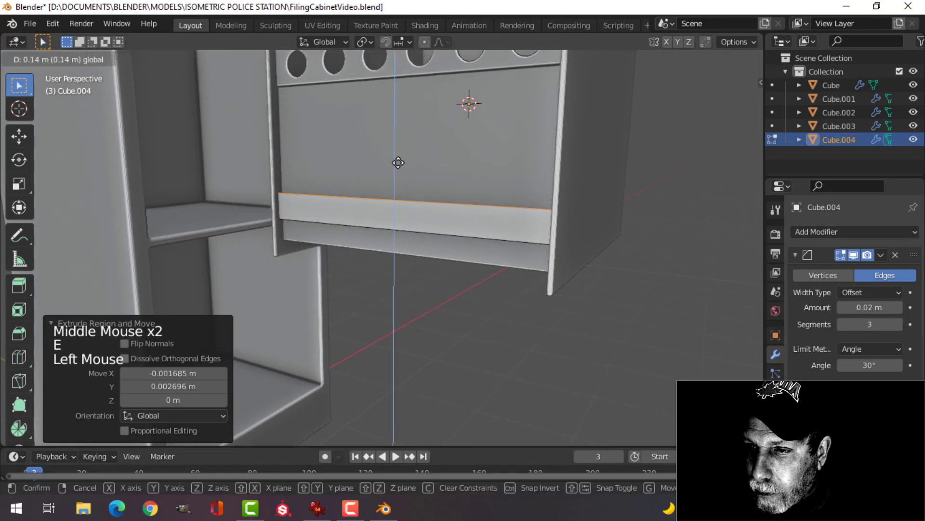
left_click(399, 163)
mouse_move(455, 193)
middle_mouse_down()
mouse_move(392, 198)
mouse_move(317, 226)
mouse_move(456, 191)
middle_mouse_up()
- Select the rail strip's top and bottom edges together and extrude them about 0.017 m in the negative X direction
left_click(401, 213, "shift")
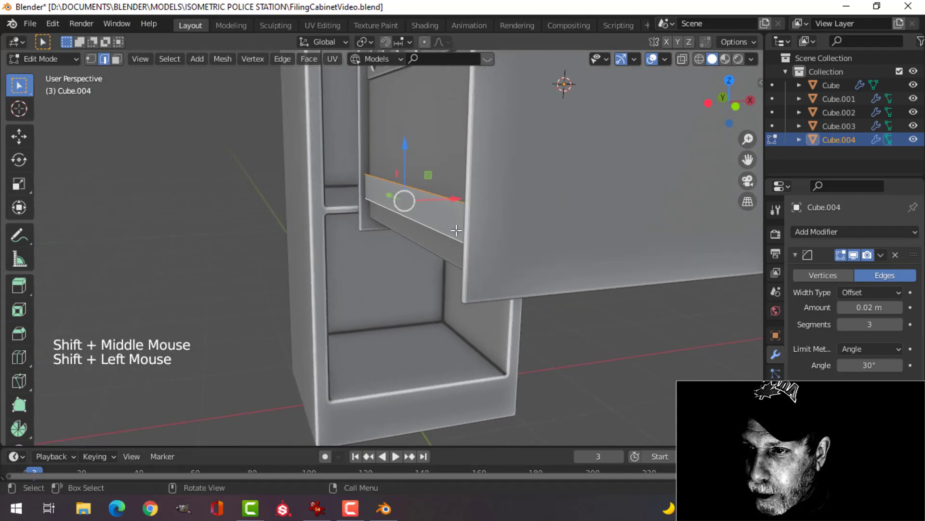
scroll(440, 238, "up", 2)
middle_click_drag(401, 212, 491, 236)
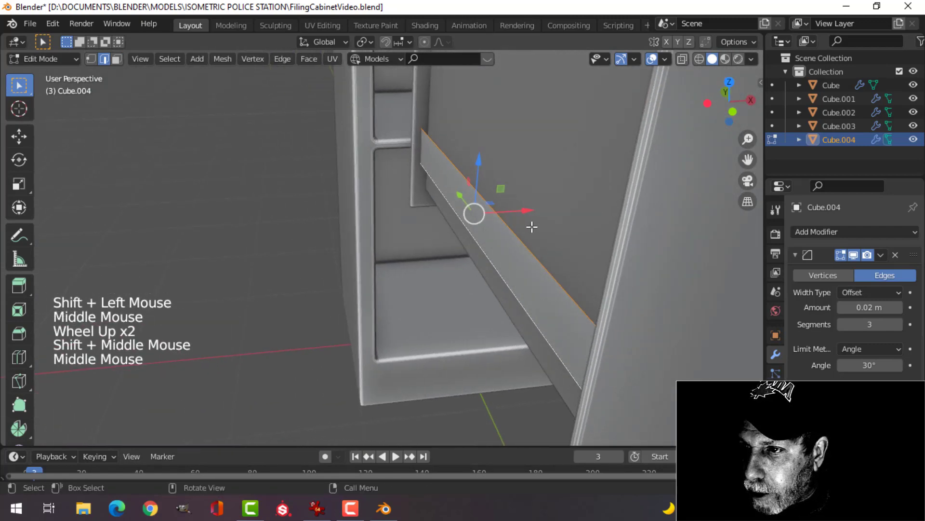
key("e")
left_click_drag(527, 211, 515, 215)
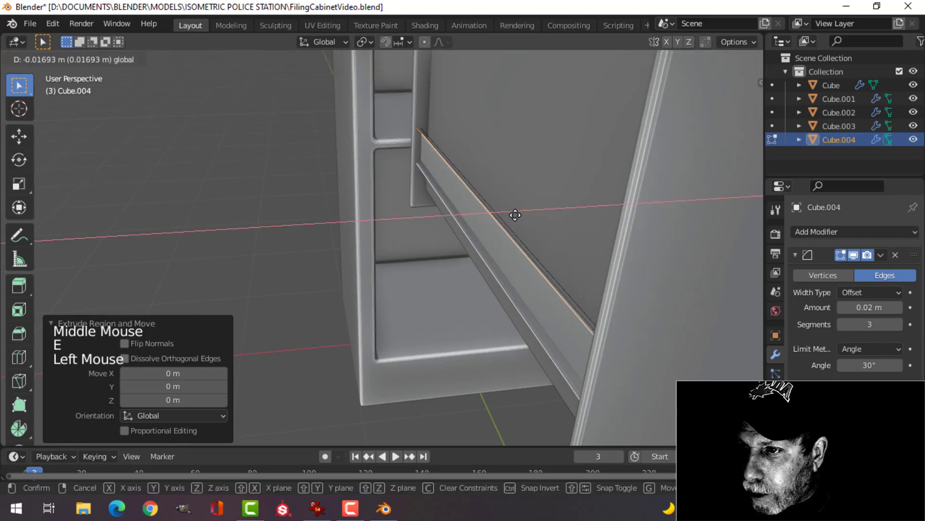
left_click(515, 215)
- Extrude the rail's two outer edges again and scale them to about 0.751 along Z to form inward lips
middle_click_drag(570, 234, 508, 231)
scroll(609, 186, "up", 2)
key("e")
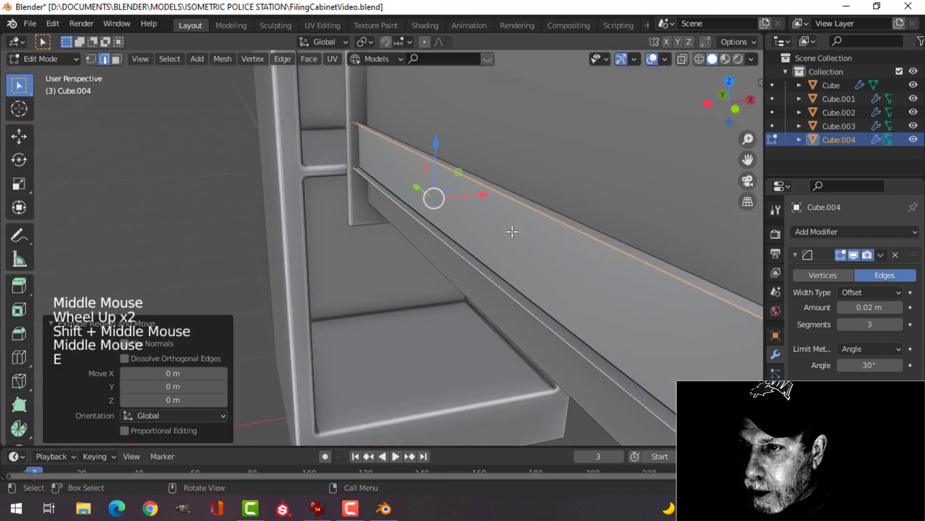
key("s")
key("z")
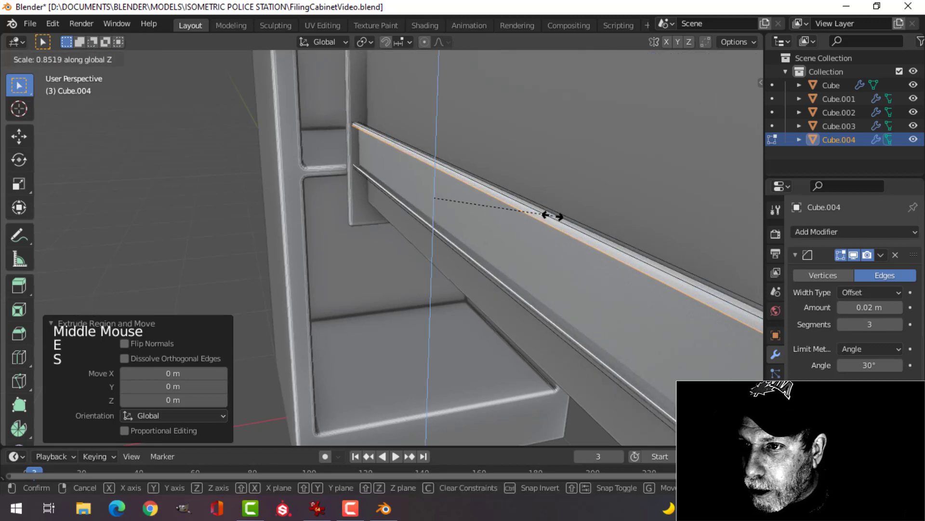
left_click(539, 202)
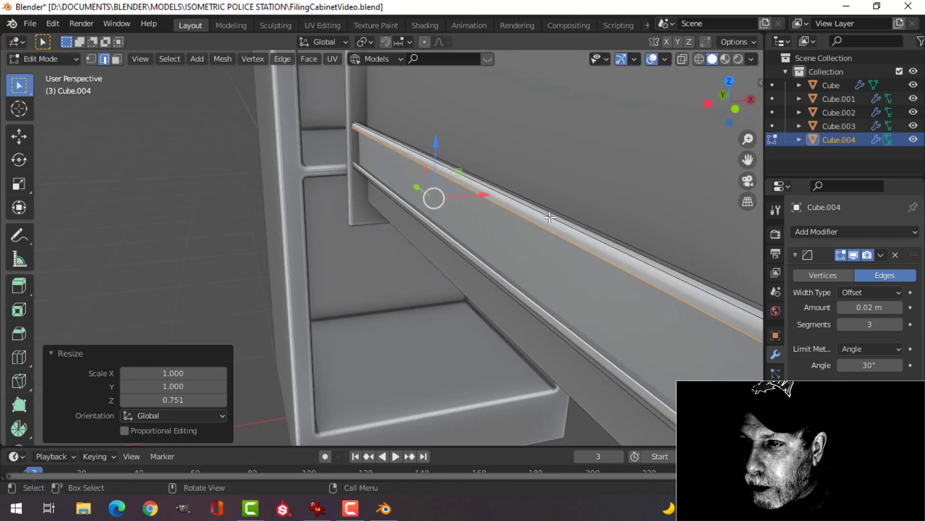
- Return to Object Mode and isolate the rail in local view
key("Tab")
key("slash")
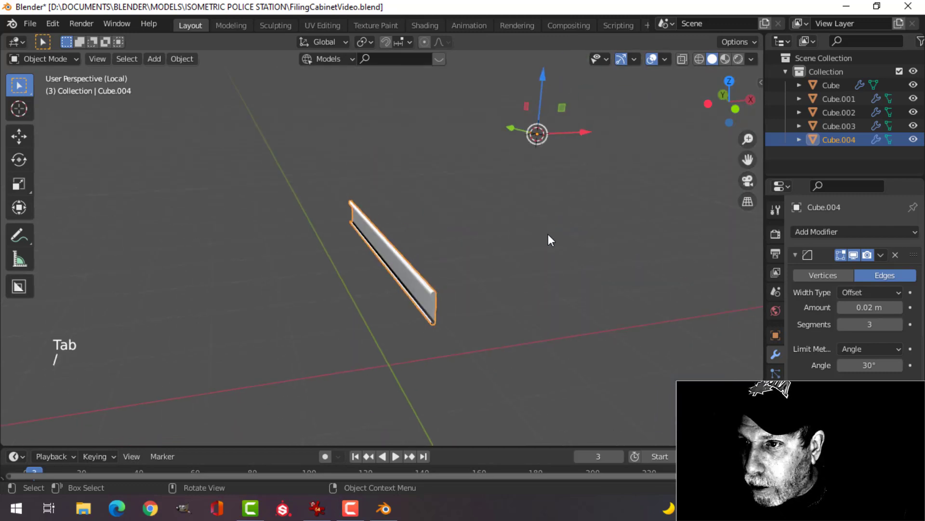
middle_click_drag(550, 237, 388, 209)
scroll(469, 233, "up", 2)
scroll(450, 241, "up", 2)
left_click(389, 209)
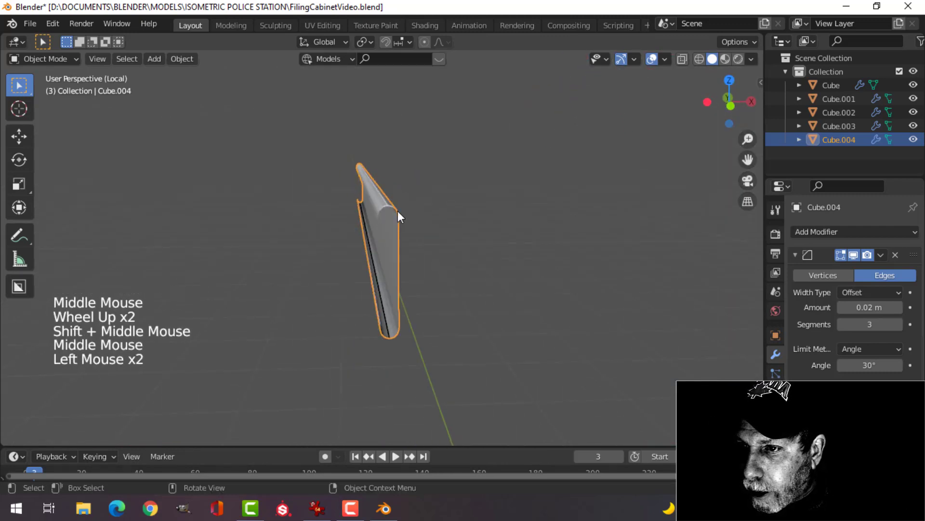
- Collapse the rail's existing modifiers and add a Solidify modifier
left_click(795, 254)
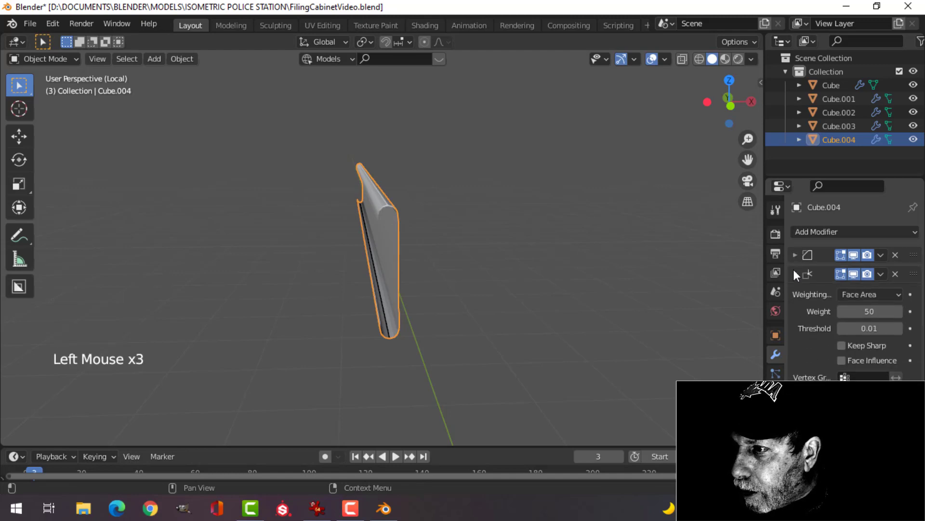
left_click(795, 274)
left_click(798, 232)
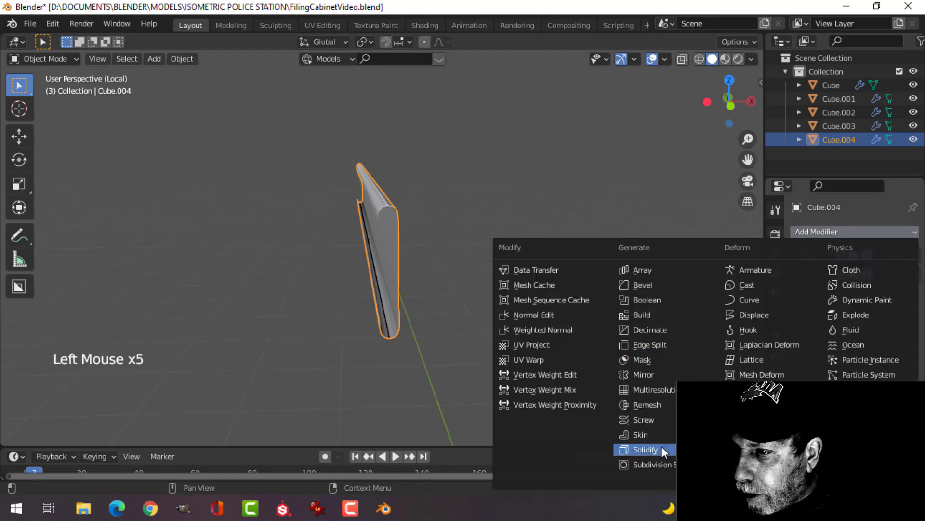
left_click(646, 449)
scroll(496, 293, "up", 1)
middle_click_drag(496, 294, 504, 287, "shift")
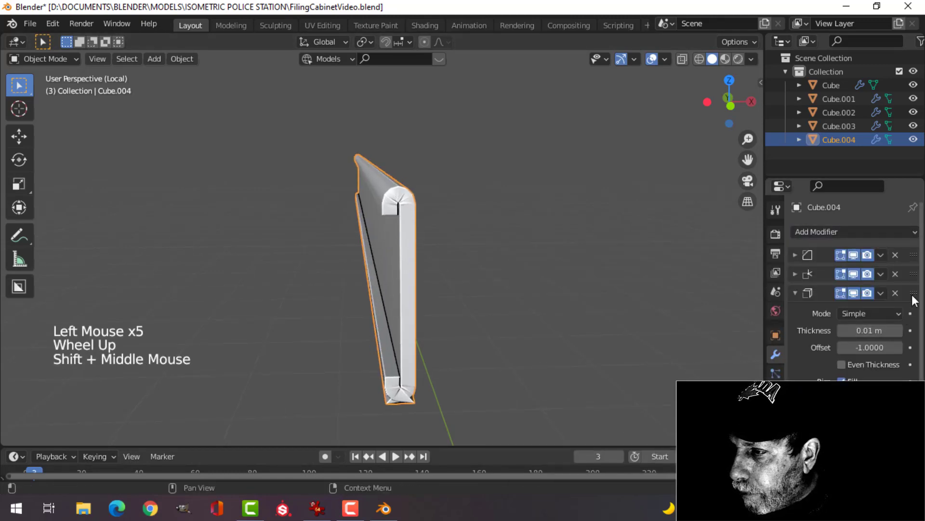
- Place the rail's Solidify modifier first in the stack, set its thickness to 0.006 m and enable Even Thickness
left_click_drag(914, 293, 905, 262)
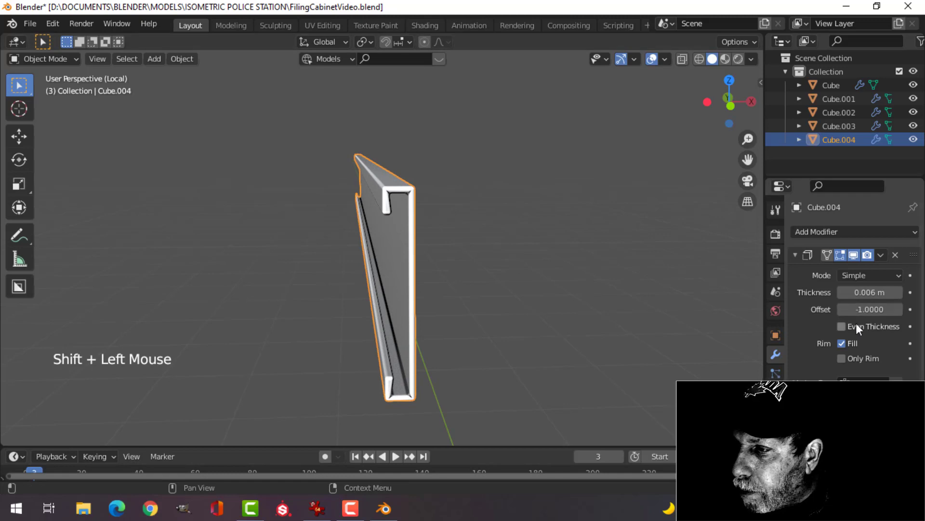
left_click(841, 326)
middle_click_drag(602, 309, 499, 303)
scroll(502, 313, "down", 1)
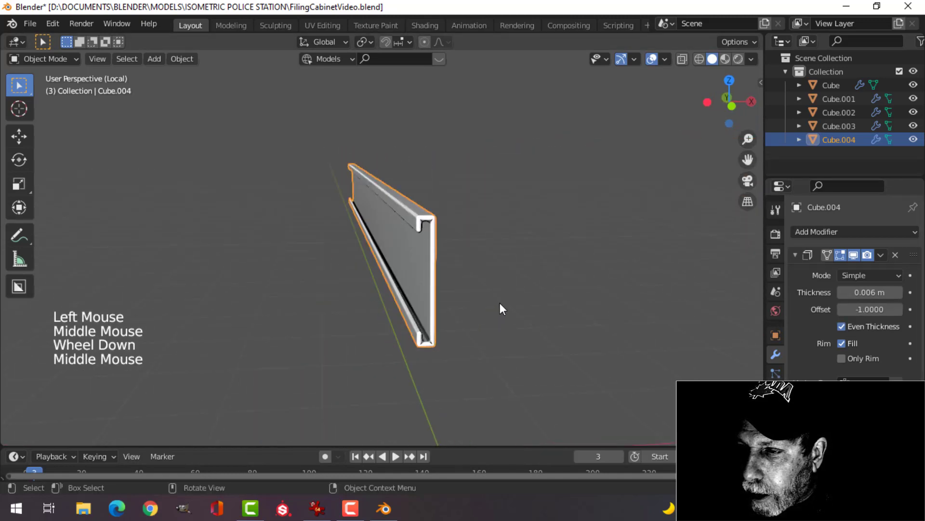
- Apply the Solidify modifier to the rail
left_click(879, 254)
left_click(851, 270)
scroll(514, 268, "up", 3)
scroll(542, 244, "down", 1)
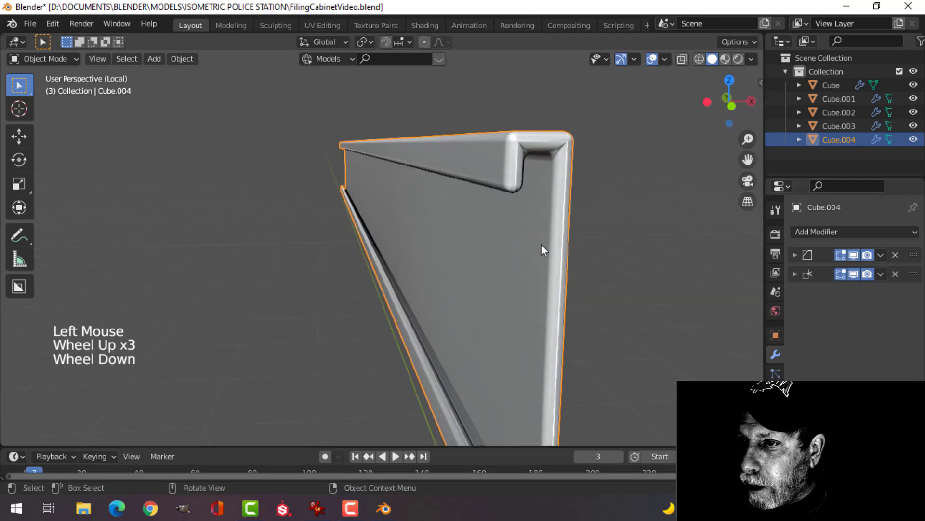
- Enter Edit Mode on the rail with face selection active and nothing selected
key("Tab")
middle_click_drag(535, 234, 497, 281)
key("alt+a")
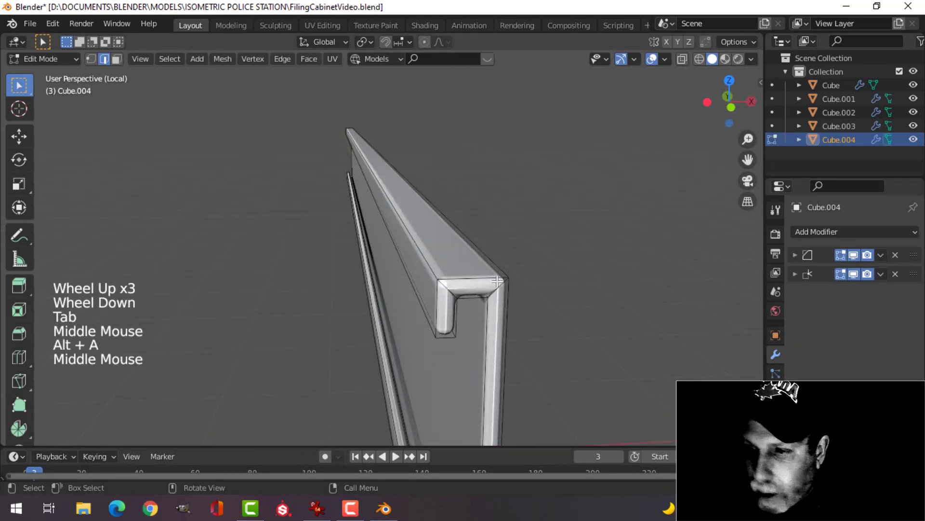
key("3")
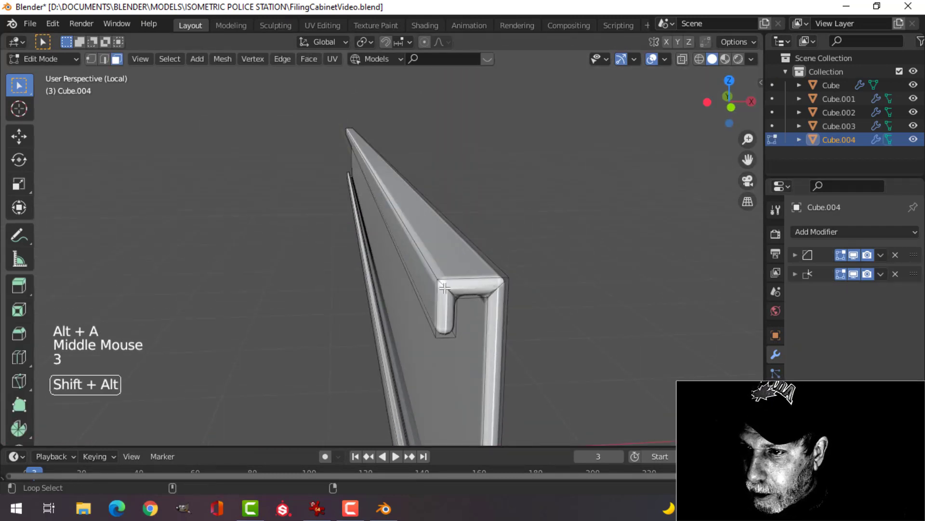
left_click(444, 287, "alt+shift")
scroll(436, 287, "down", 1)
key("alt+a")
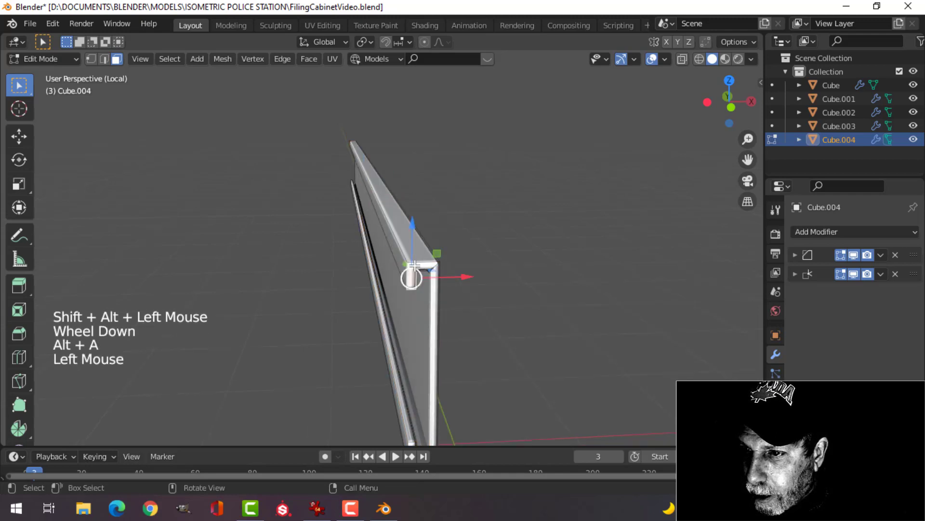
- Select the cap faces around the C-shaped profile at the rail's near end and delete them
left_click(444, 277, "shift")
left_click(434, 273, "shift")
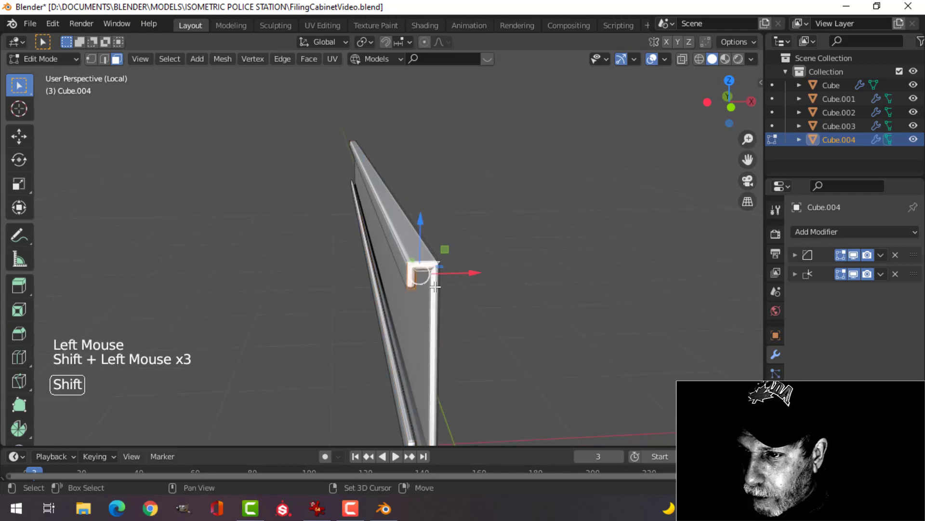
scroll(439, 301, "down", 2)
middle_click_drag(443, 320, 572, 278)
scroll(446, 291, "up", 2)
left_click(404, 264, "shift")
key("x")
left_click(390, 250)
- Delete the cap faces of the C-shaped profile at the rail's opposite end
scroll(438, 281, "down", 1)
middle_click_drag(438, 281, 476, 288)
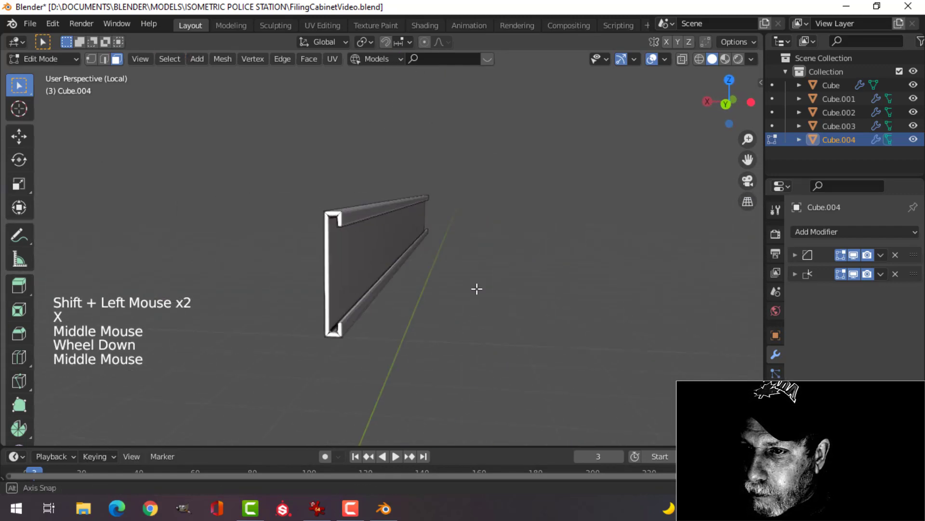
scroll(353, 233, "up", 1)
middle_click_drag(337, 236, 371, 248, "shift")
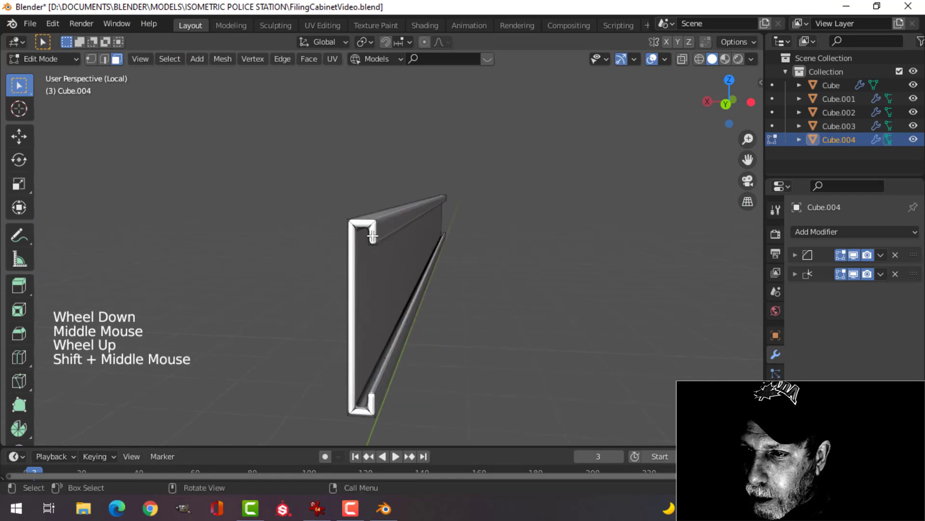
left_click(372, 235)
left_click(359, 244, "shift")
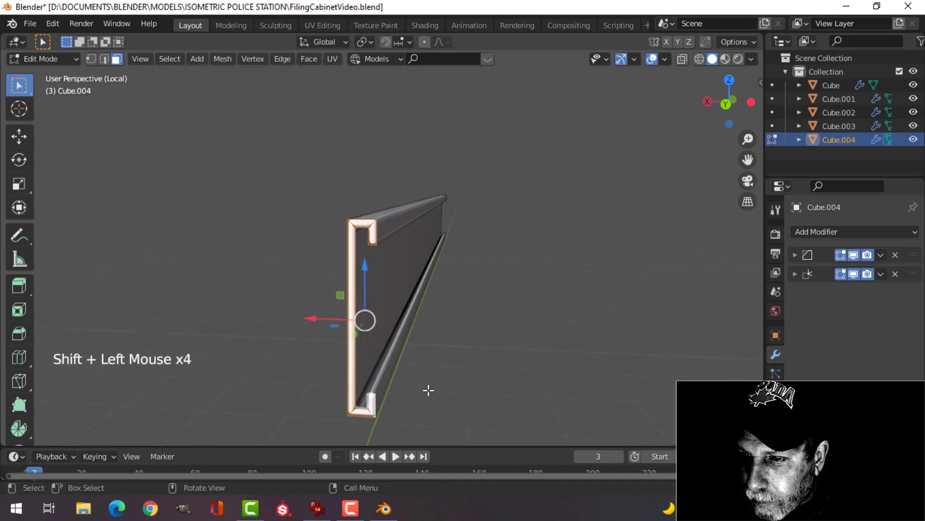
key("x")
left_click(395, 358)
- Return to Object Mode, leave local view to show the whole cabinet, and deselect the rail
scroll(490, 340, "down", 2)
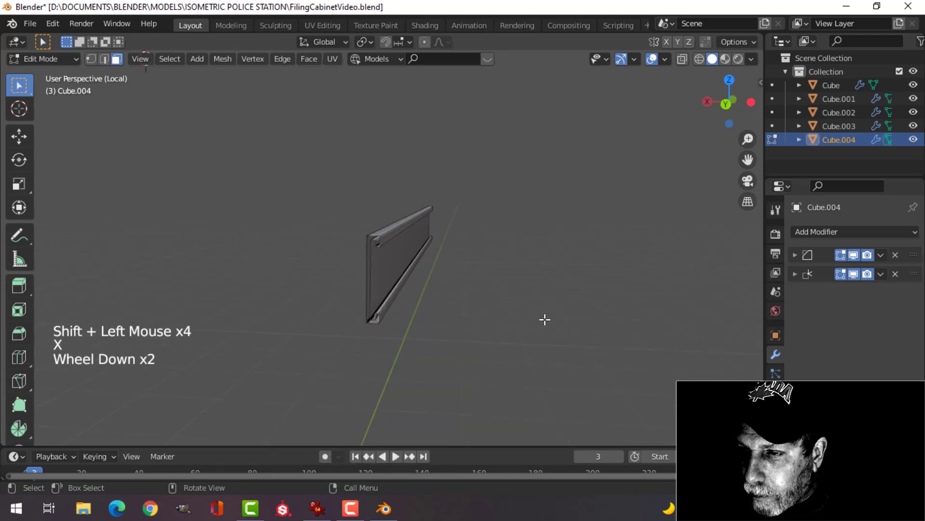
key("Tab")
middle_click_drag(545, 319, 306, 308)
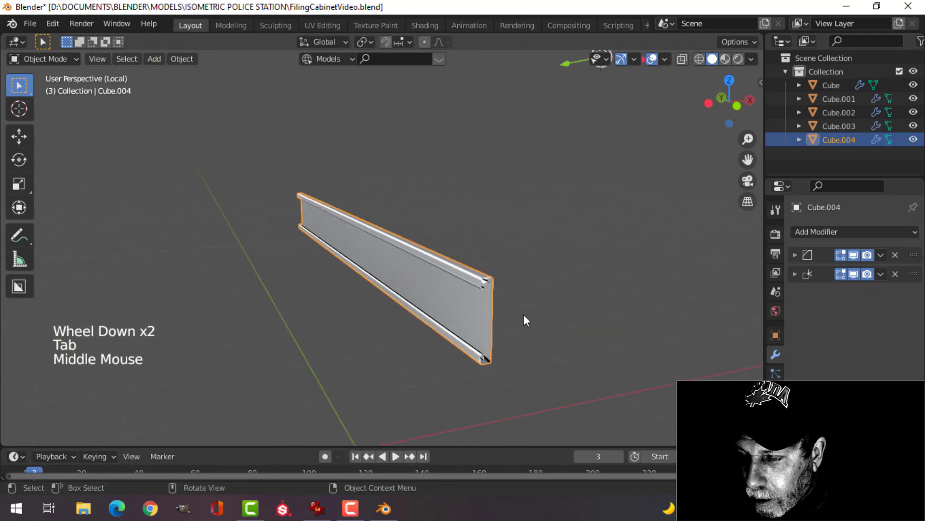
scroll(525, 316, "up", 2)
middle_click_drag(529, 311, 479, 299, "shift")
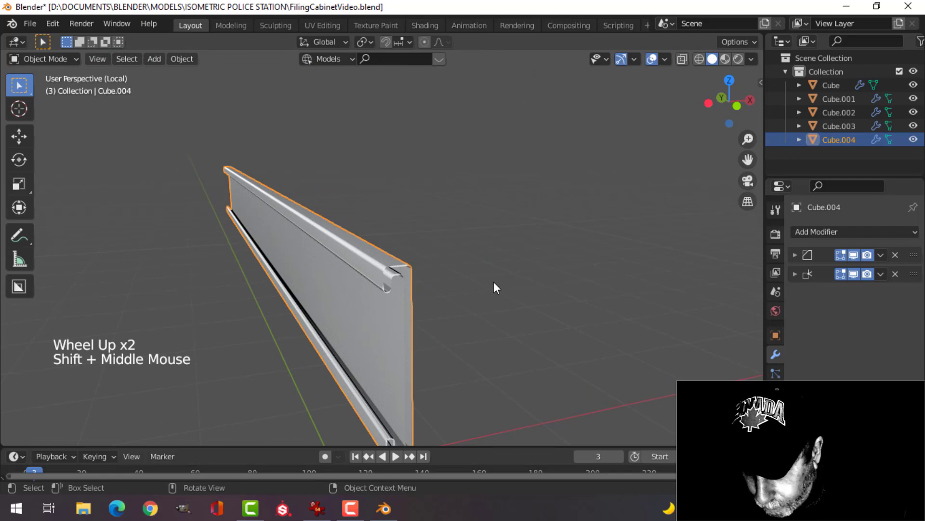
key("KP_Divide")
scroll(494, 281, "down", 1)
key("alt+a")
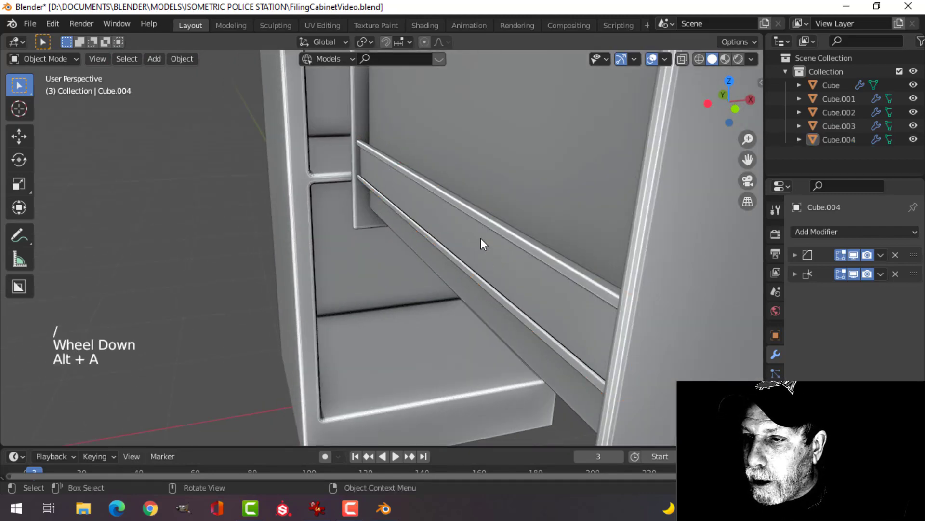
- Move all of the rail's geometry 0.012 m along X in Edit Mode, and return to Object Mode with nothing selected
middle_click_drag(481, 238, 460, 276)
left_click(461, 251)
key("Tab")
key("a")
left_click_drag(453, 232, 460, 230)
scroll(460, 230, "down", 2)
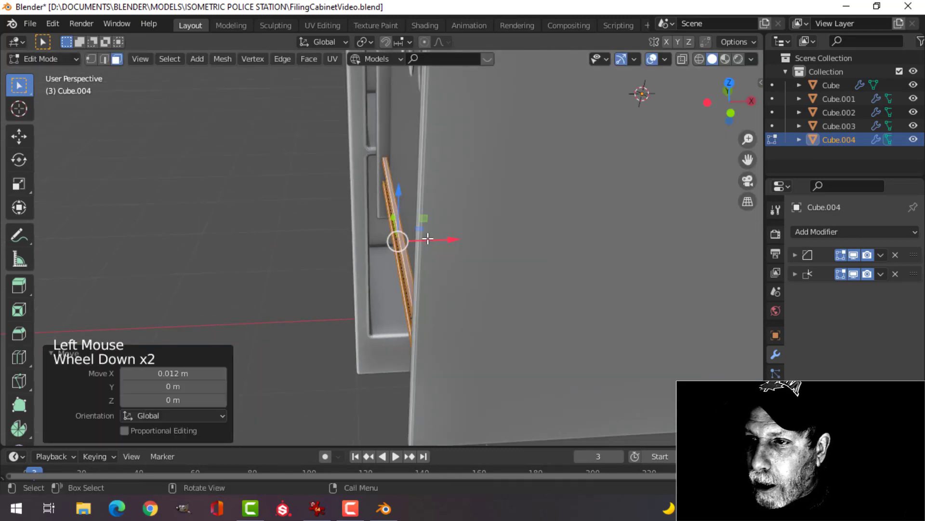
key("Tab")
key("alt+a")
- Select all geometry of the drawer body with the perforated sides in Edit Mode
middle_click_drag(407, 227, 450, 242)
scroll(456, 231, "down", 2)
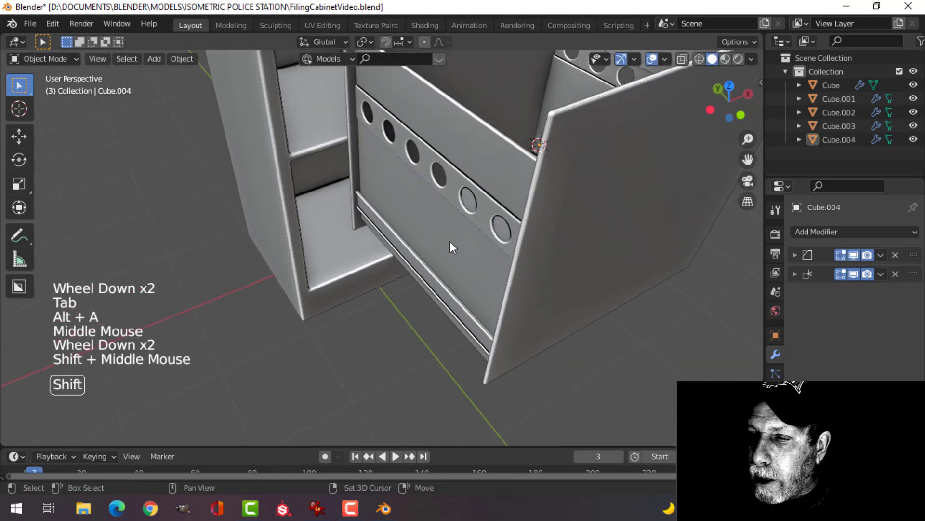
left_click(530, 236)
key("Tab")
key("a")
middle_click_drag(530, 242, 516, 270)
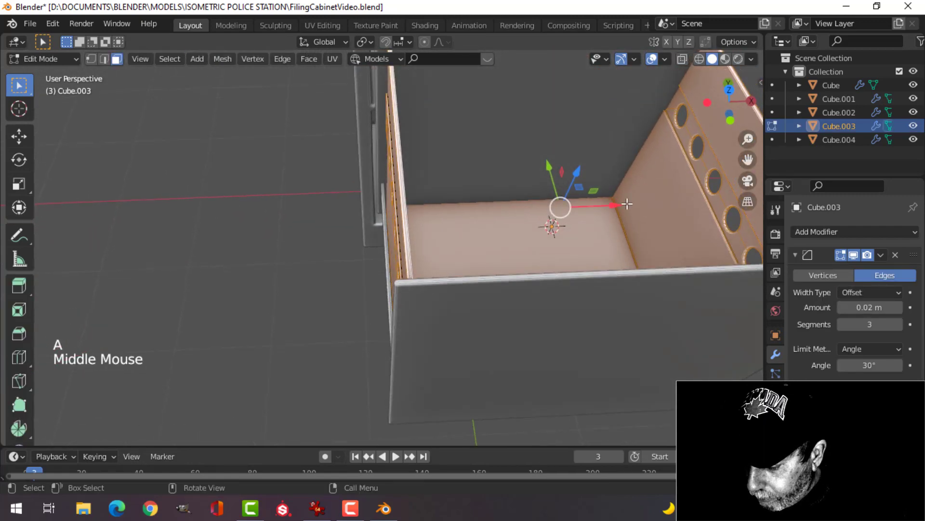
- Widen the drawer body along X by a scale of about 1.01 from the top view, and return to Object Mode
key("KP_7")
scroll(734, 188, "up", 3)
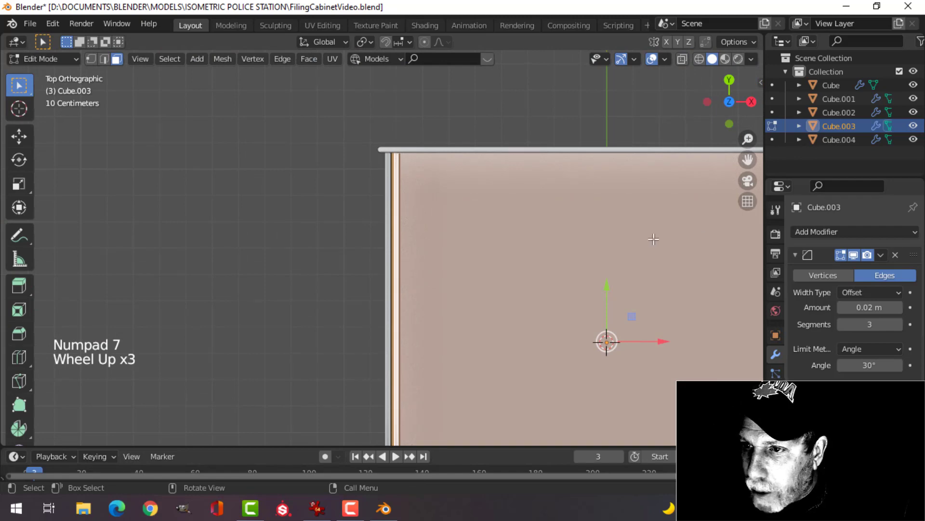
key("s")
key("x")
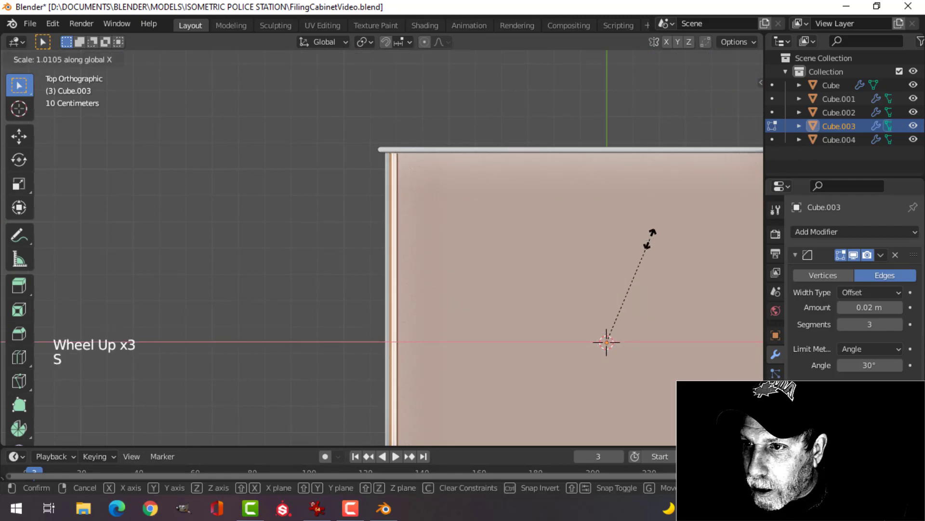
middle_click_drag(652, 234, 483, 232)
key("Tab")
scroll(577, 216, "down", 2)
key("alt+a")
scroll(502, 212, "down", 1)
- Set the lower side rail's origin to the 3D cursor
left_click(476, 272)
scroll(554, 163, "down", 2)
middle_click_drag(554, 163, 516, 217)
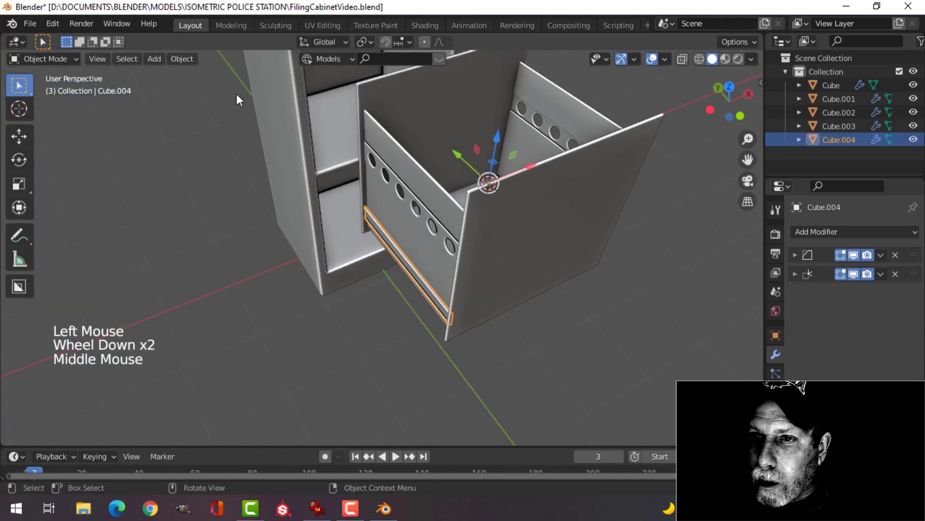
left_click(182, 60)
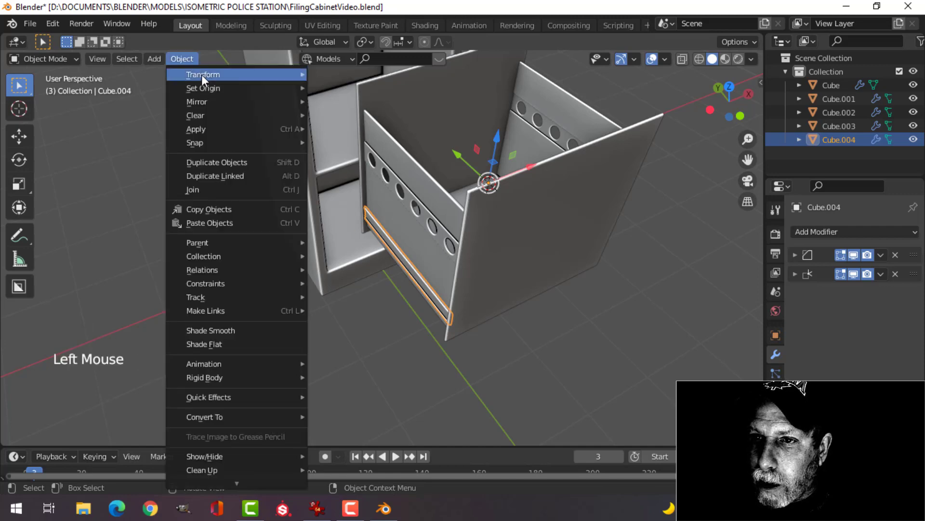
mouse_move(204, 85)
left_click(360, 116)
- Add a Mirror modifier on the X axis to the lower side rail and deselect it
left_click(832, 232)
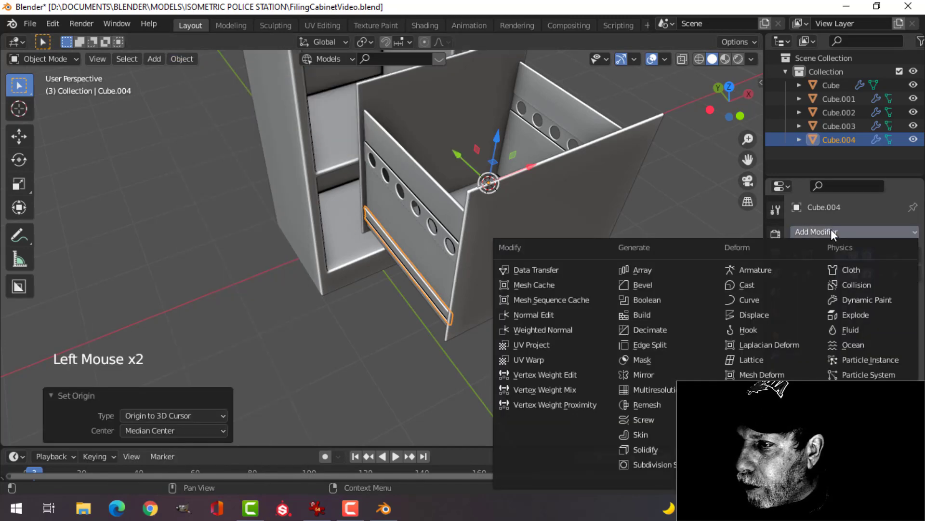
left_click(667, 373)
key("alt+a")
middle_click_drag(646, 249, 630, 229)
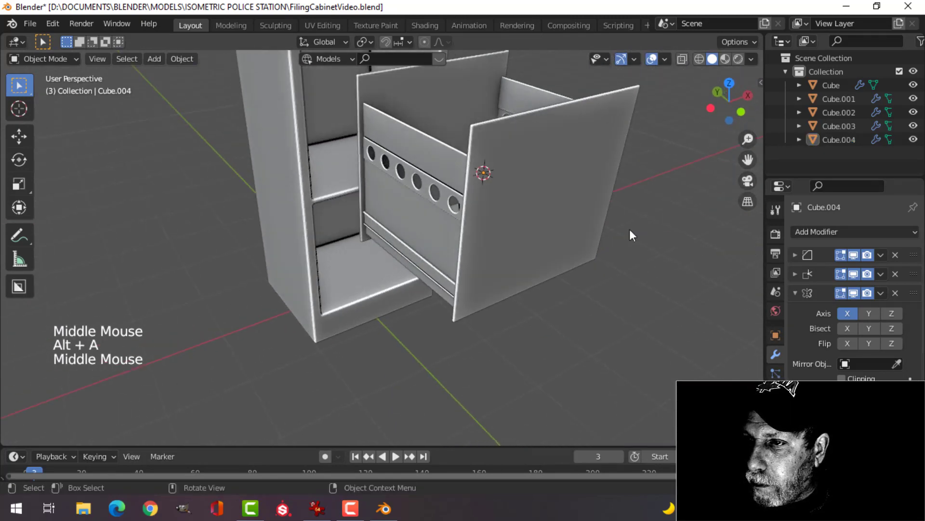
- Save the Blender file
scroll(463, 217, "down", 2)
middle_click_drag(462, 218, 493, 210)
scroll(516, 209, "up", 1)
key("ctrl+s")
key("ctrl+s")
middle_click_drag(564, 204, 597, 194)
- In Edit Mode on the drawer body, duplicate the drawer's front face and scale the copy uniformly to about 0.302
left_click(484, 190)
key("Tab")
key("alt+a")
key("3")
left_click(475, 187)
key("shift+d")
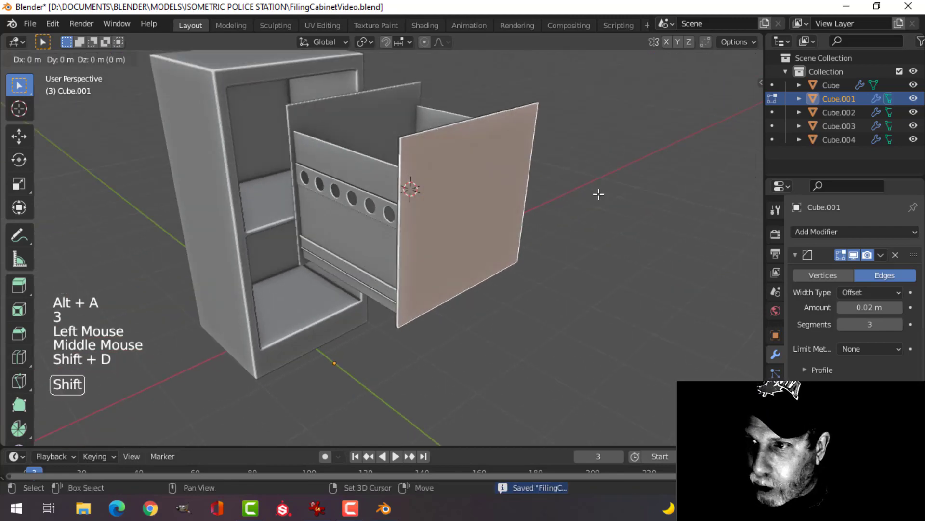
key("s")
left_click(523, 198)
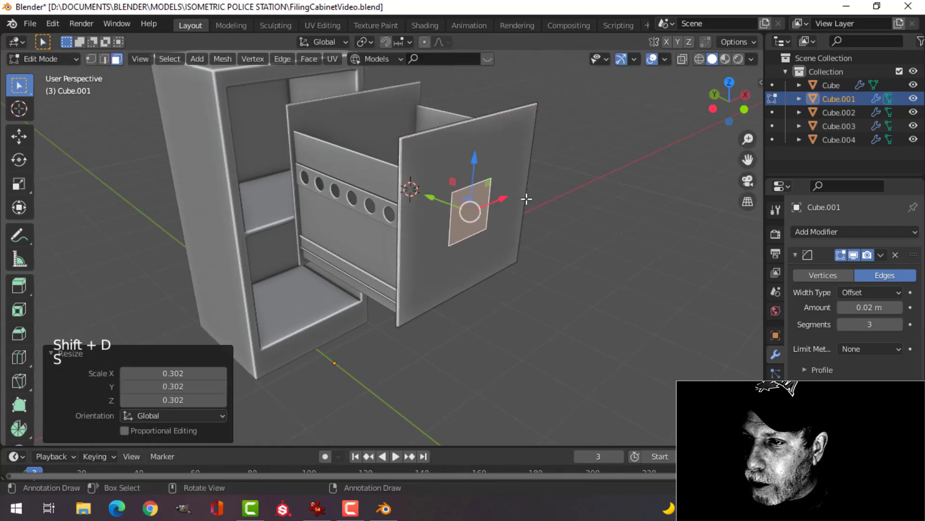
- Reduce the duplicated face's height along Z and move it up toward the upper part of the drawer front
middle_click_drag(524, 198, 477, 193)
key("s")
key("z")
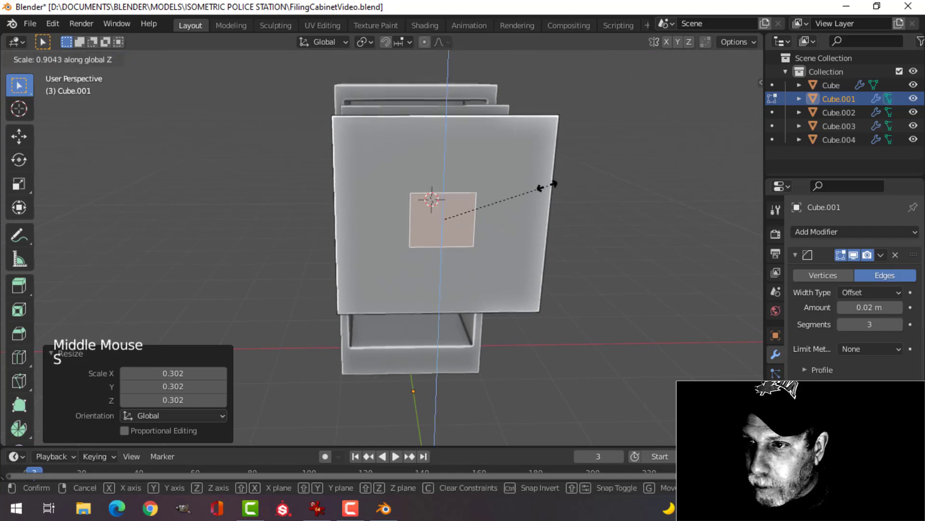
left_click(465, 173)
left_click_drag(443, 160, 443, 105)
- Scale the duplicated face along X to adjust the width of the label plate
middle_click_drag(443, 105, 434, 227)
scroll(545, 187, "up", 2)
key("s")
key("x")
left_click(472, 196)
- Separate the duplicated label face from the drawer body into its own object
scroll(434, 227, "up", 2)
middle_click_drag(434, 226, 499, 234, "shift")
key("p")
left_click(489, 218)
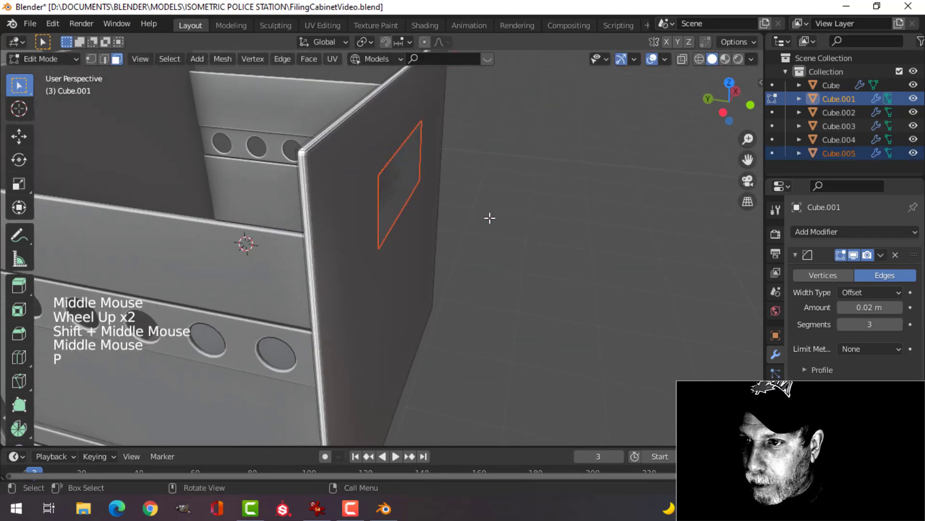
- Select all of the label plate's geometry in Edit Mode and move it about -0.02 m along Y, away from the drawer front
key("Tab")
left_click(413, 186)
key("Tab")
key("a")
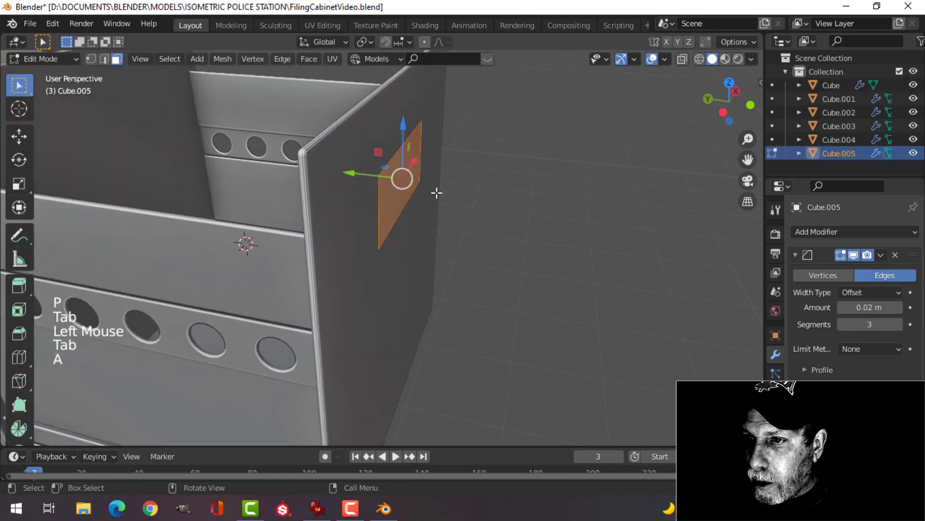
middle_click_drag(436, 190, 375, 190)
left_click_drag(367, 175, 365, 179)
scroll(454, 174, "up", 2)
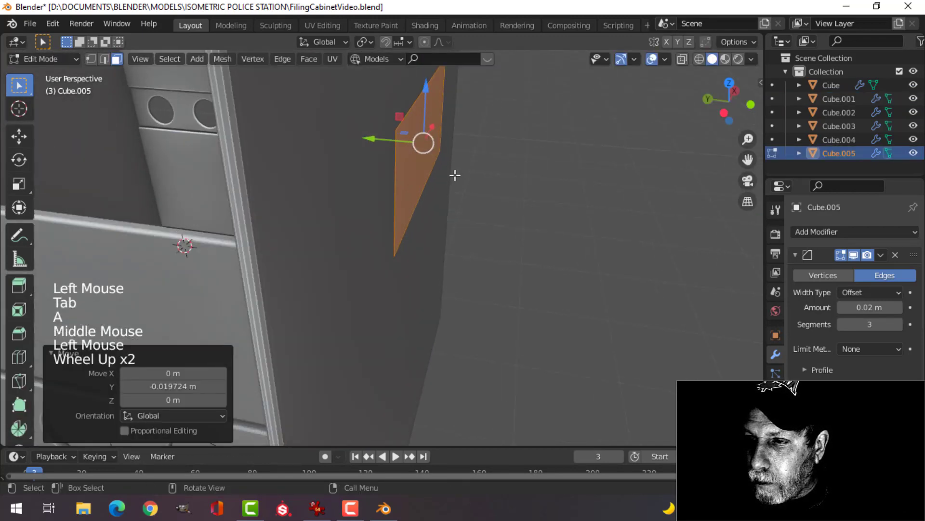
- Extrude the label plate back toward the drawer front and delete its rear face
middle_click_drag(455, 174, 458, 207, "shift")
middle_click_drag(458, 208, 444, 234)
key("e")
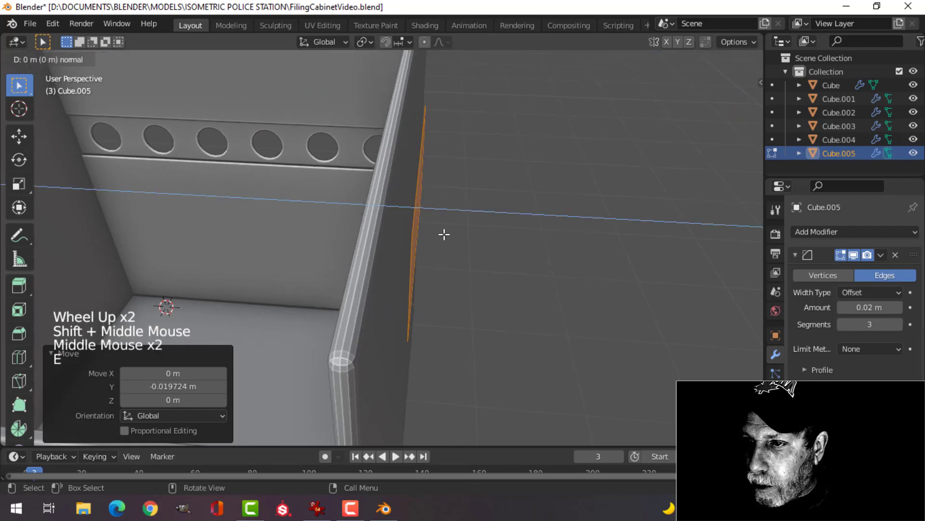
left_click_drag(363, 205, 355, 206)
key("x")
left_click(355, 206)
- Select only the label plate's front face and inset it by about 0.0196 m
middle_click_drag(477, 215, 422, 211)
left_click(368, 180)
scroll(403, 206, "up", 1)
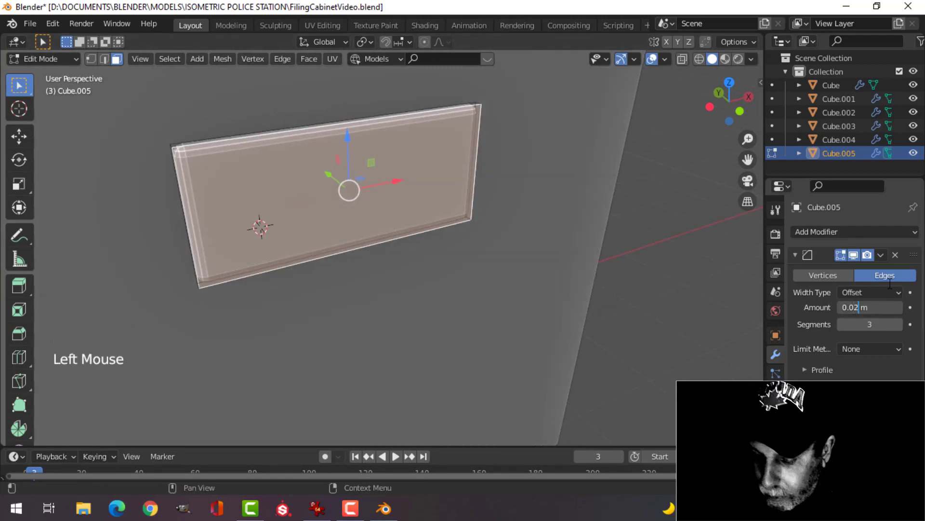
key("alt+a")
left_click(404, 198)
middle_click_drag(404, 198, 404, 210)
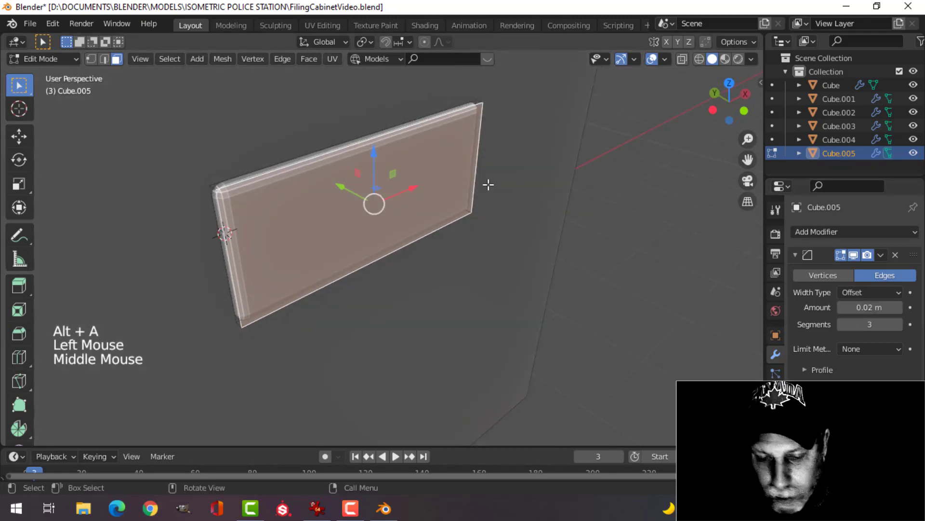
key("i")
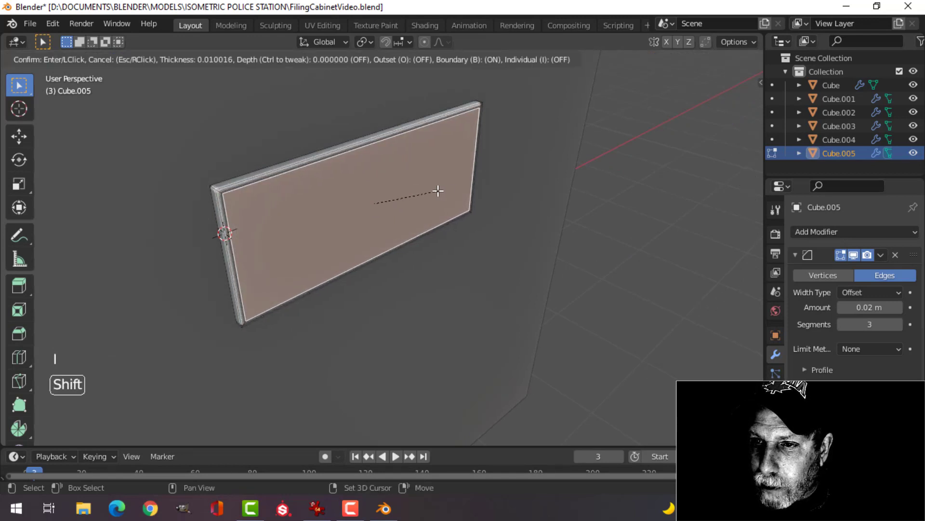
left_click(388, 191)
scroll(385, 192, "up", 2)
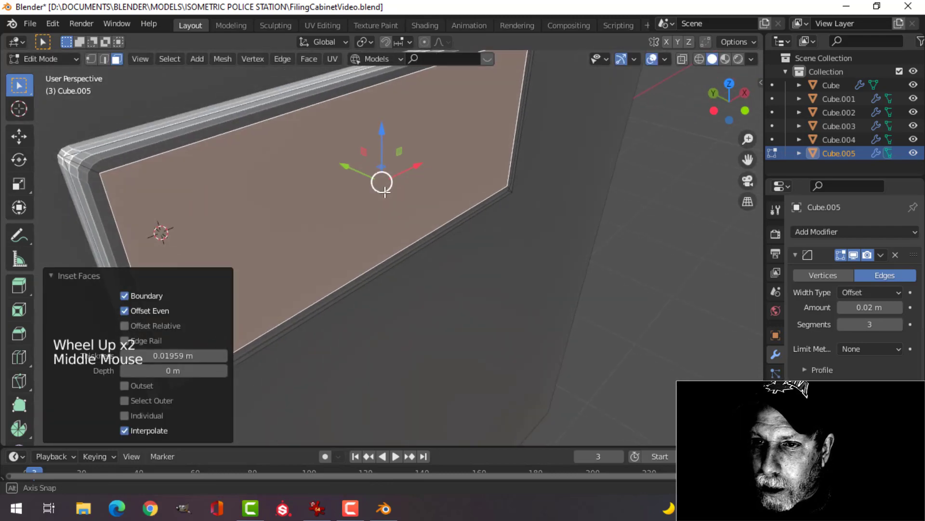
- Scale the inset face to about 0.966 along X and about 0.945 along Z
scroll(384, 192, "down", 2)
middle_click_drag(382, 202, 344, 155)
key("s")
key("x")
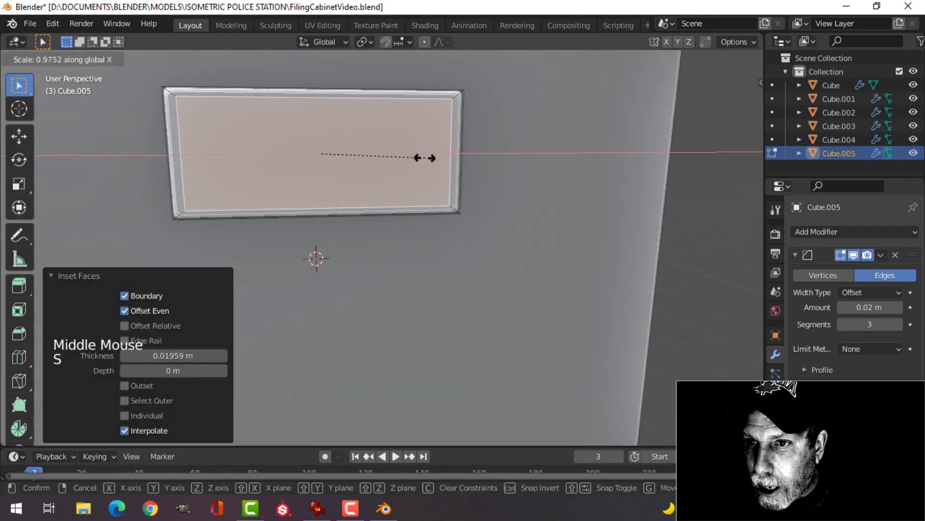
left_click(458, 153)
key("s")
key("z")
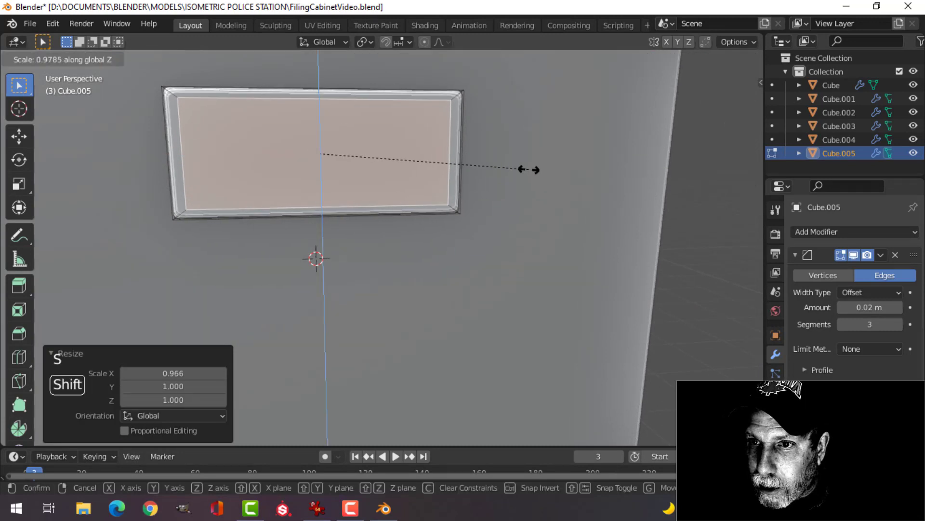
left_click(457, 152)
- Extrude the inset face inward, separate it into its own object, and return to Object Mode
middle_click_drag(457, 152, 535, 205)
key("e")
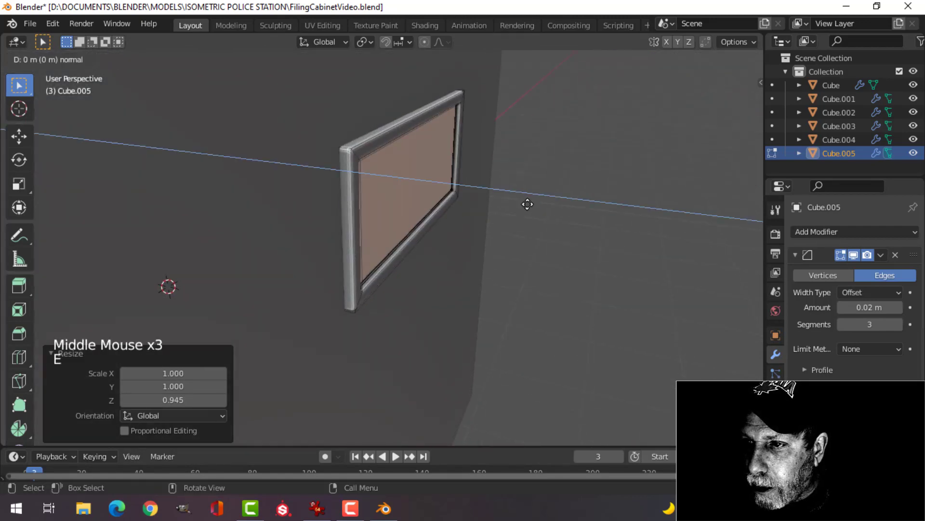
left_click(532, 196)
key("p")
key("Tab")
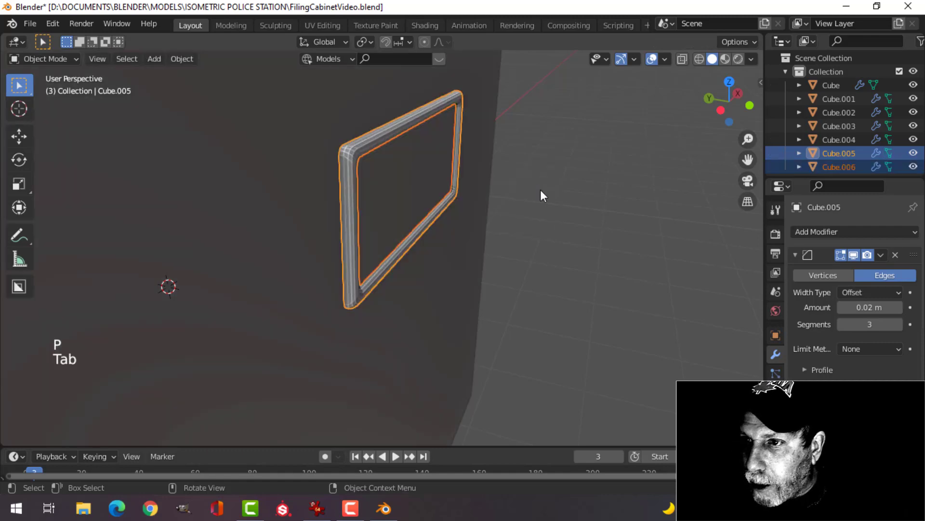
- Set the label frame's Bevel modifier amount to 0.01 m
middle_click_drag(540, 190, 465, 188)
key("alt+a")
left_click(377, 171)
scroll(322, 171, "up", 2)
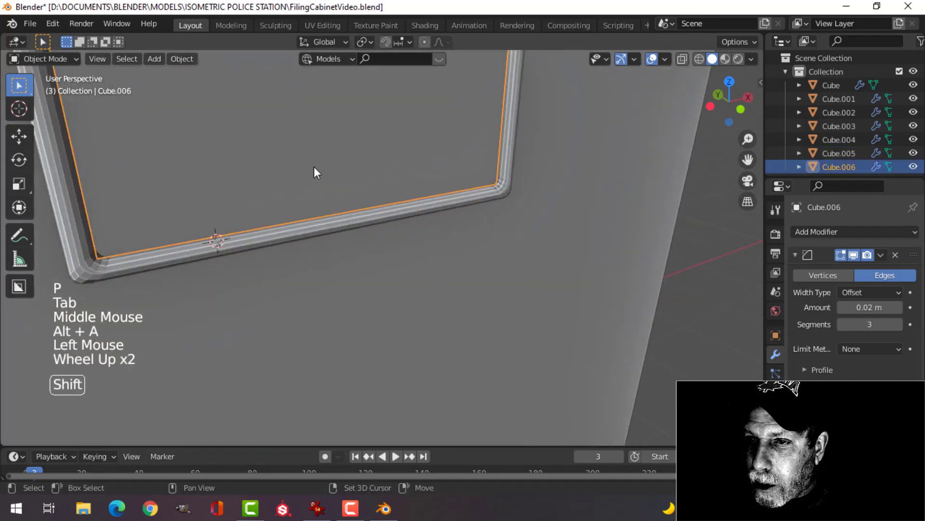
middle_click_drag(313, 167, 227, 152, "shift")
left_click(444, 213)
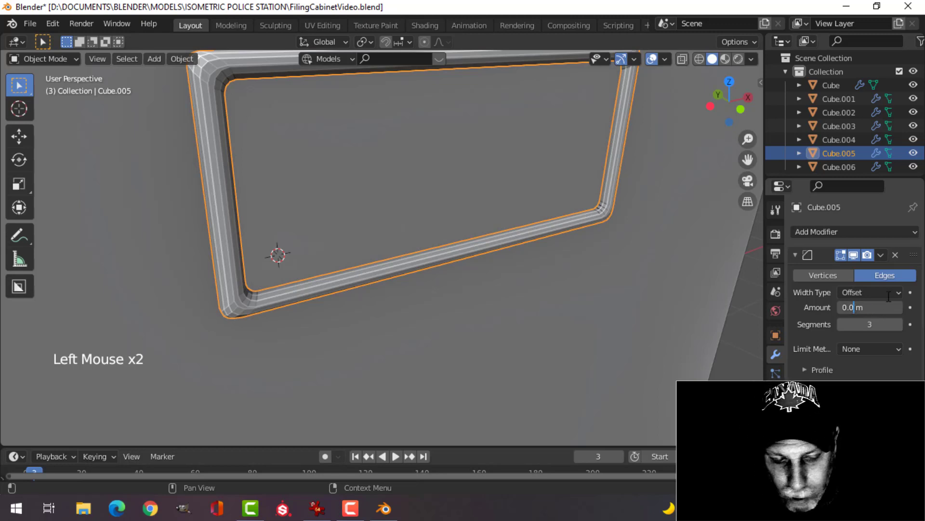
type("1")
key("Return")
scroll(611, 261, "down", 2)
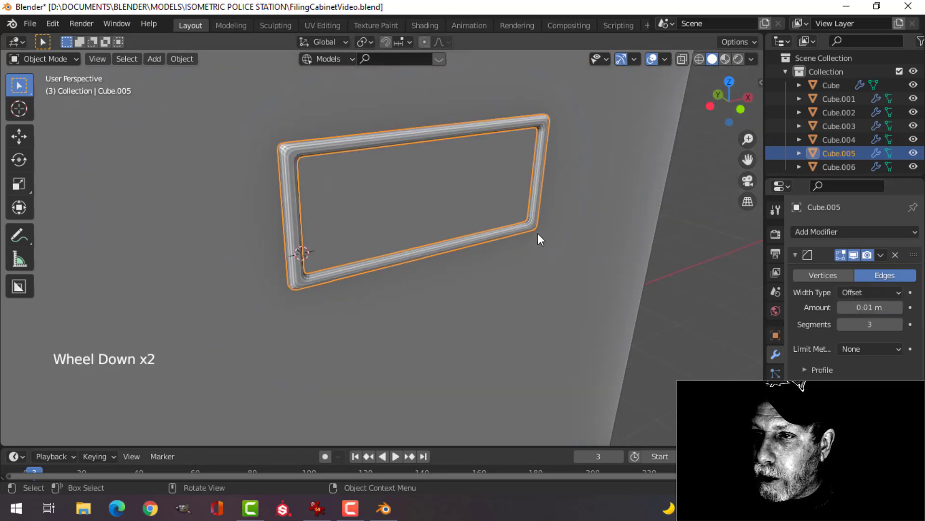
- Apply smooth shading to the label frame and deselect it
right_click(377, 141)
left_click(376, 141)
scroll(431, 167, "up", 2)
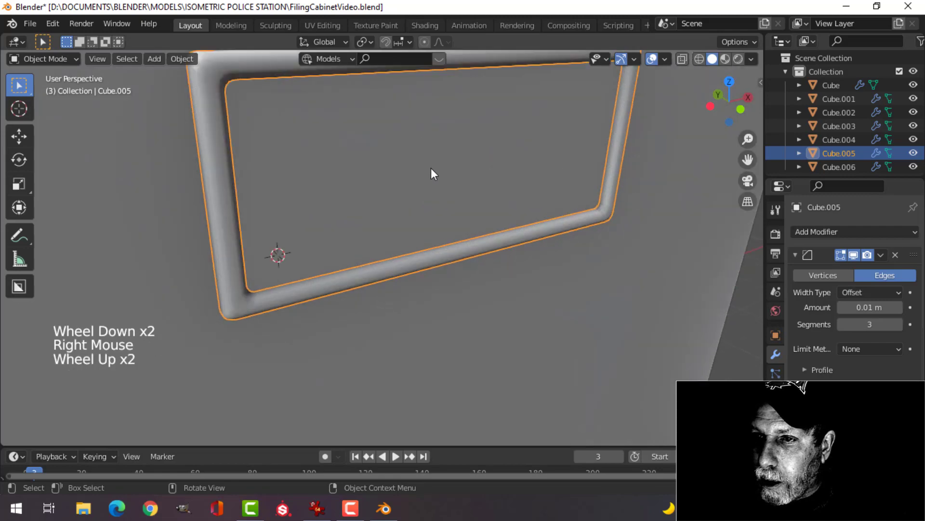
key("alt+a")
middle_click_drag(431, 168, 404, 190)
scroll(310, 147, "down", 1)
- Bevel the label frame's outer and inner edge loops by about 0.003 m using multiple segments, and deselect all
left_click(321, 167)
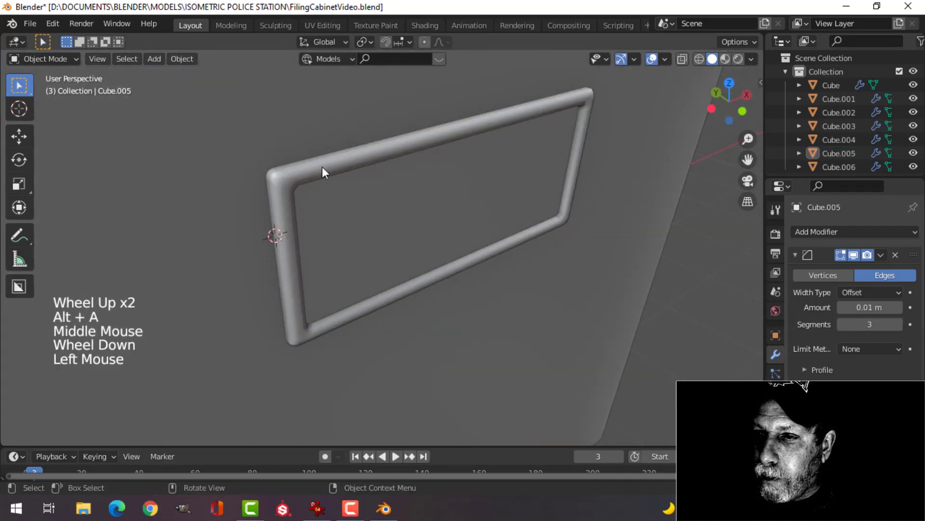
key("Tab")
middle_click_drag(321, 167, 385, 204)
key("alt+a")
key("2")
left_click(351, 192, "alt+shift")
scroll(357, 197, "up", 2)
middle_click_drag(386, 204, 480, 212)
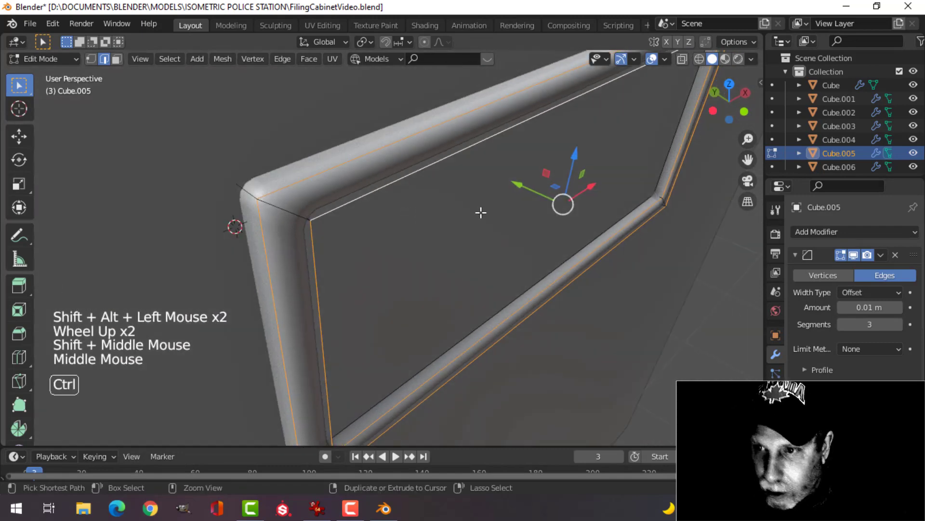
key("ctrl+b")
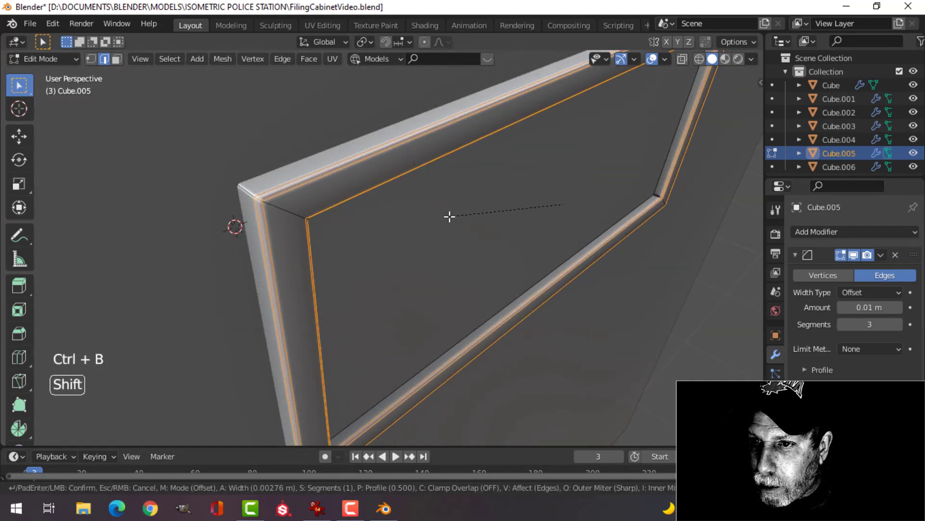
scroll(448, 216, "up", 1)
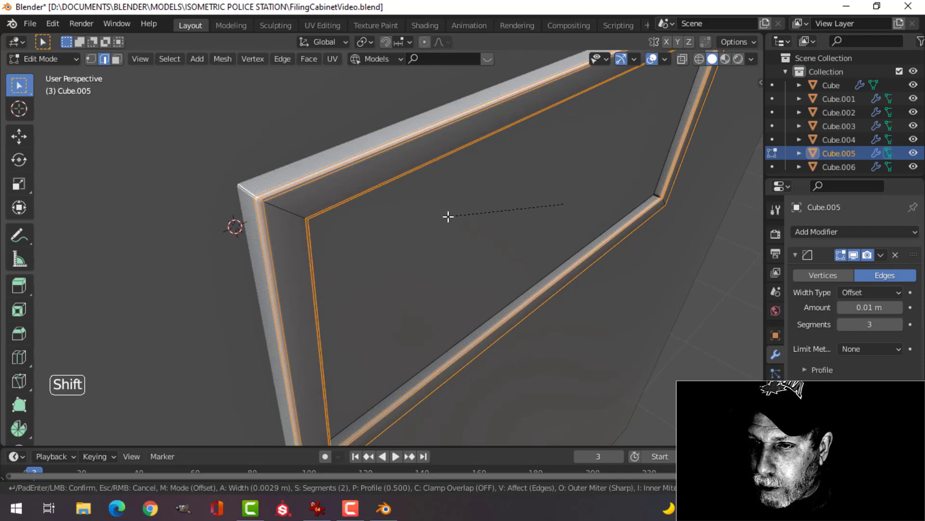
left_click(446, 215)
key("alt+a")
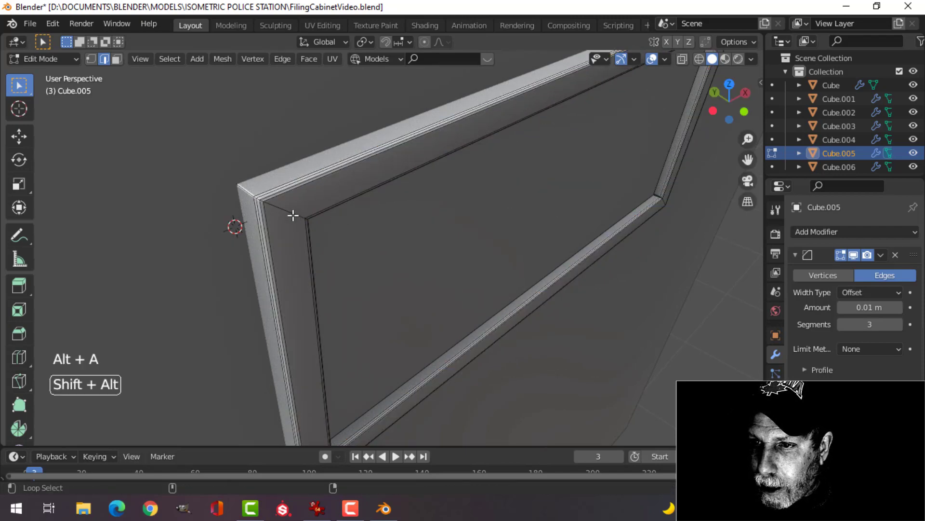
- Bevel the label frame's corner edge loops by about 0.0055 m with 3 segments, and return to Object Mode
middle_click_drag(355, 271, 316, 250)
left_click(260, 260, "alt+shift")
middle_click_drag(680, 226, 587, 237)
left_click(661, 283, "alt+shift")
scroll(675, 226, "down", 3)
scroll(545, 193, "up", 2)
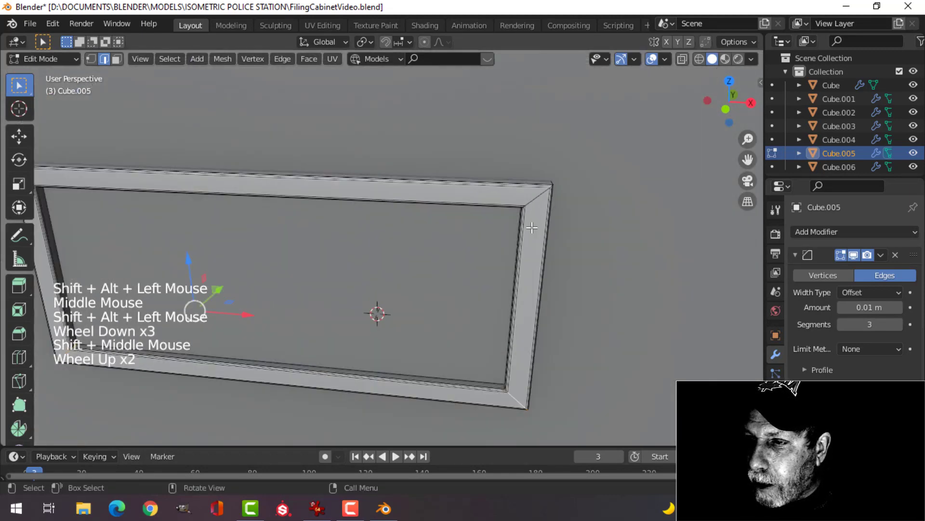
left_click(545, 194, "alt+shift")
middle_click_drag(545, 194, 564, 211)
key("ctrl+b")
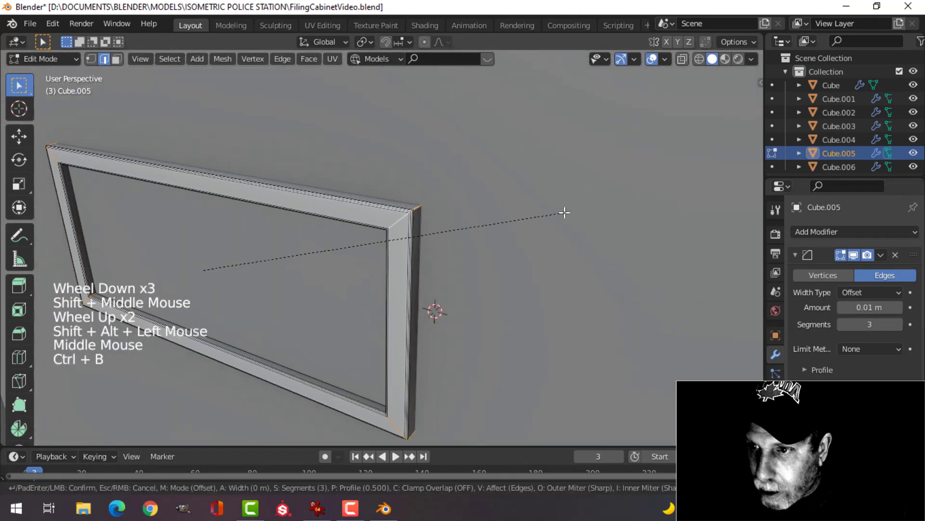
left_click(607, 202)
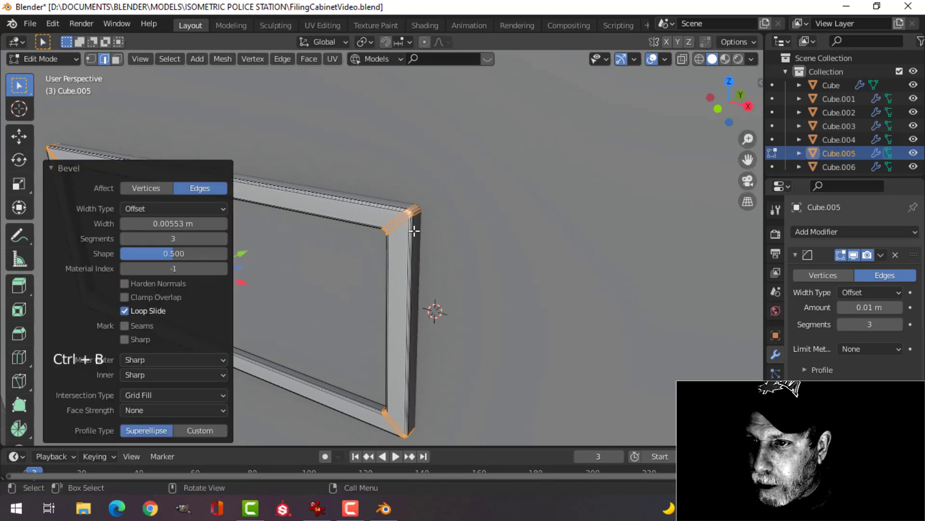
key("Tab")
- Examine the bevelled label frame on the drawer front from several distances
scroll(387, 243, "down", 4)
key("alt+a")
middle_click_drag(388, 243, 461, 231)
scroll(497, 228, "down", 1)
left_click(489, 236)
key("alt+a")
scroll(505, 256, "up", 2)
scroll(473, 223, "down", 1)
scroll(559, 279, "up", 1)
scroll(522, 268, "down", 2)
scroll(412, 275, "up", 2)
- In Edit Mode on the label frame, duplicate its bottom front edge and move the copy about 0.102 m down along Z
left_click(380, 235)
key("Tab")
scroll(412, 243, "up", 3)
key("alt+a")
scroll(385, 236, "down", 2)
scroll(463, 271, "up", 1)
scroll(462, 270, "up", 1, "shift")
key("shift+d")
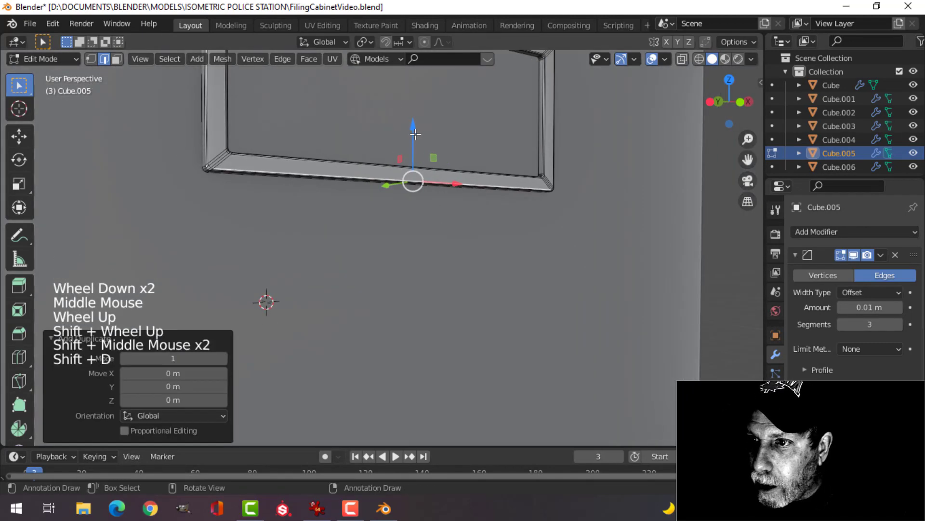
left_click(549, 216)
- Separate the duplicated edge into its own object and move it about -0.068 m along Y, away from the drawer front
key("p")
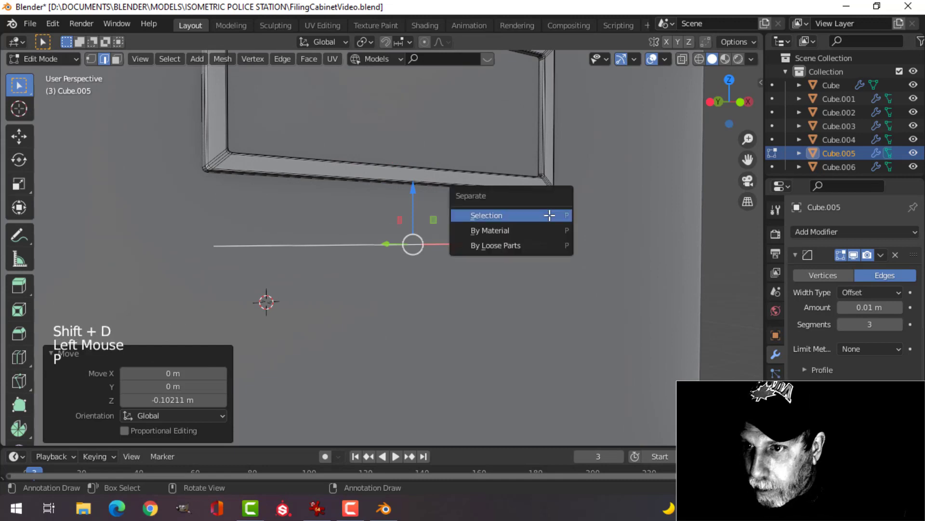
left_click(550, 213)
key("Tab")
left_click(435, 245)
key("Tab")
key("a")
mouse_move(464, 259)
middle_mouse_down()
mouse_move(479, 302)
mouse_move(501, 289)
mouse_move(454, 266)
middle_mouse_up()
left_click_drag(454, 266, 491, 275)
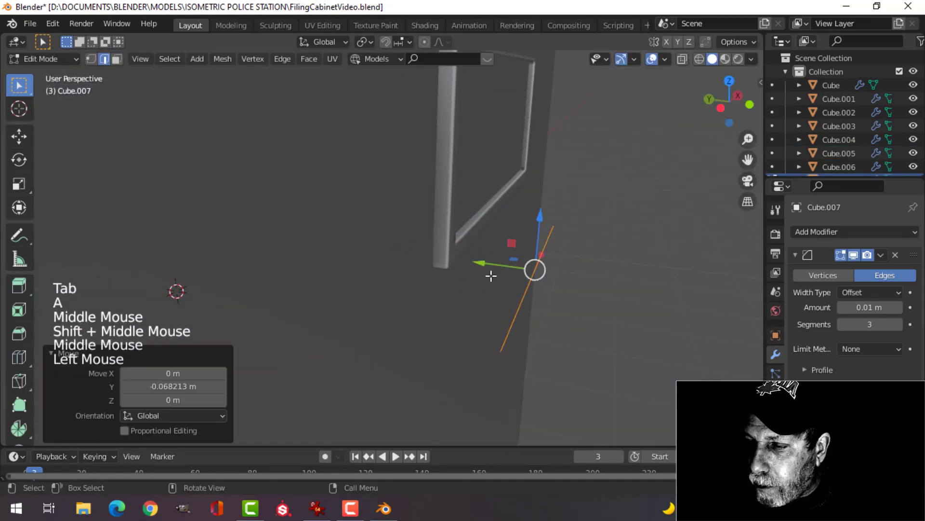
- Extrude the edge about 0.107 m along Y toward the drawer front and delete the new rear edge
key("1")
mouse_move(572, 277)
middle_mouse_down("shift")
mouse_move(566, 256)
mouse_move(573, 273)
middle_mouse_up("shift")
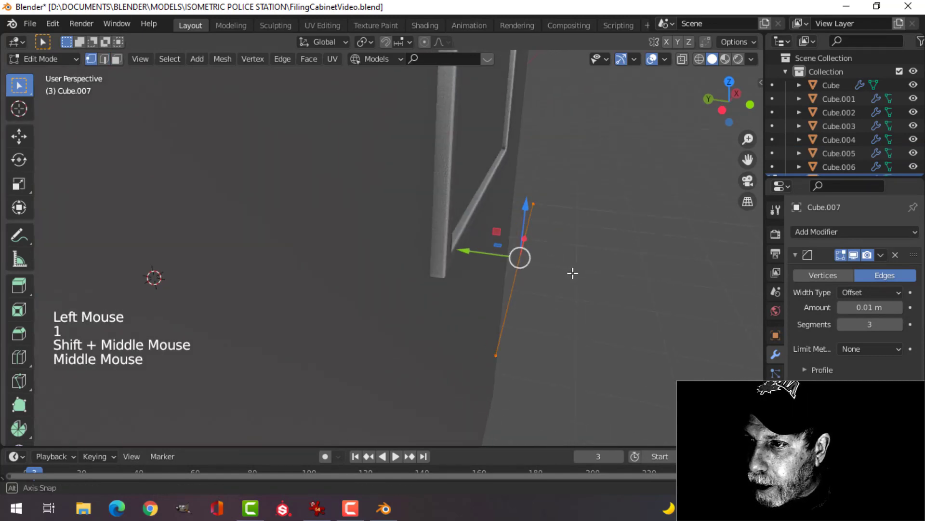
key("e")
left_click_drag(464, 251, 414, 247)
middle_click_drag(414, 247, 366, 232)
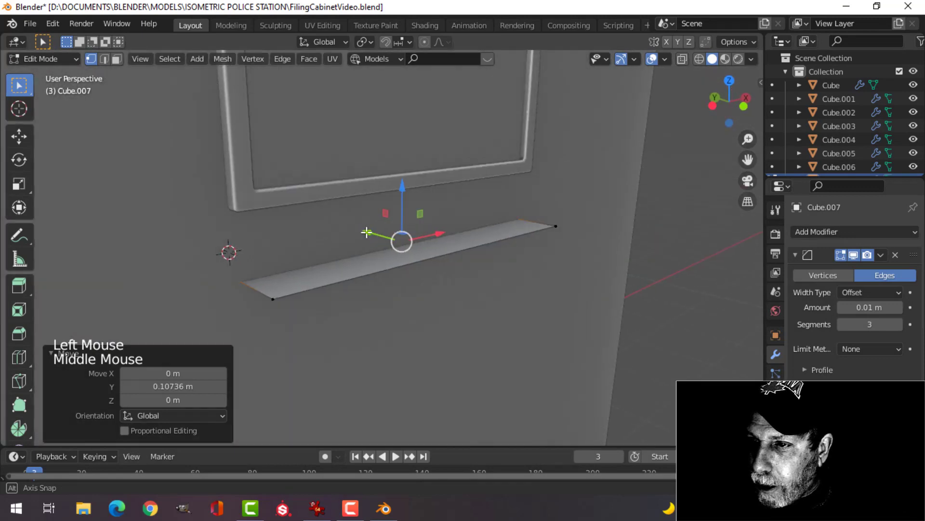
key("x")
left_click(340, 218)
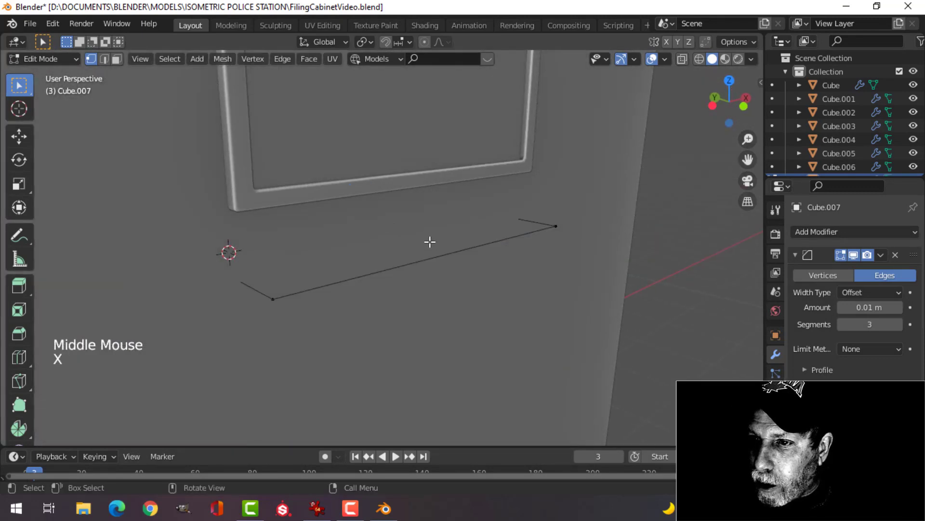
- Move the whole U-shaped handle outline about -0.056 m along Y, away from the drawer front, and deselect it
key("a")
middle_click_drag(276, 301, 411, 247)
left_click_drag(411, 247, 488, 272)
middle_click_drag(488, 272, 382, 351)
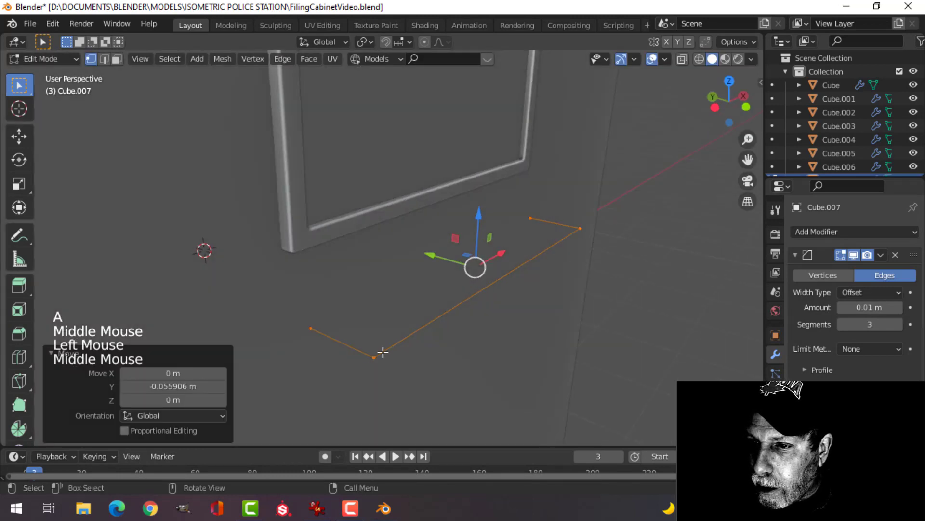
left_click(481, 334)
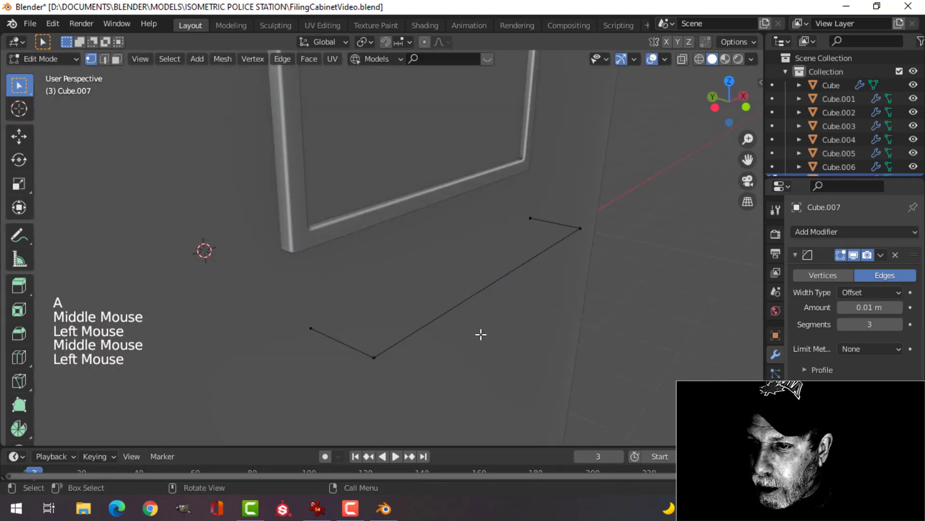
- Select the two front corner vertices of the U-shaped handle outline
left_click(598, 241, "shift")
middle_click_drag(591, 287, 514, 278)
scroll(539, 303, "up", 2)
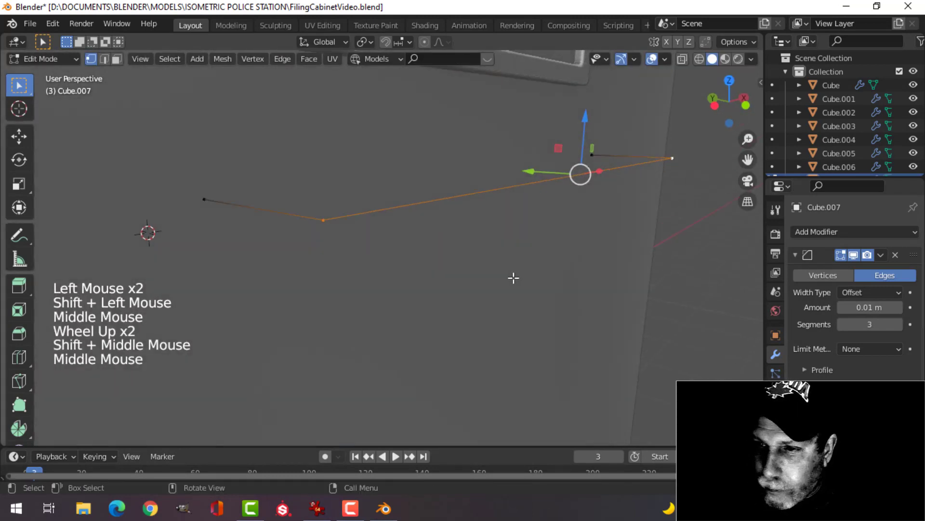
- Try a 4-segment vertex bevel about 0.0147 m wide on the handle outline's two front corners, and undo it
key("ctrl+shift+b")
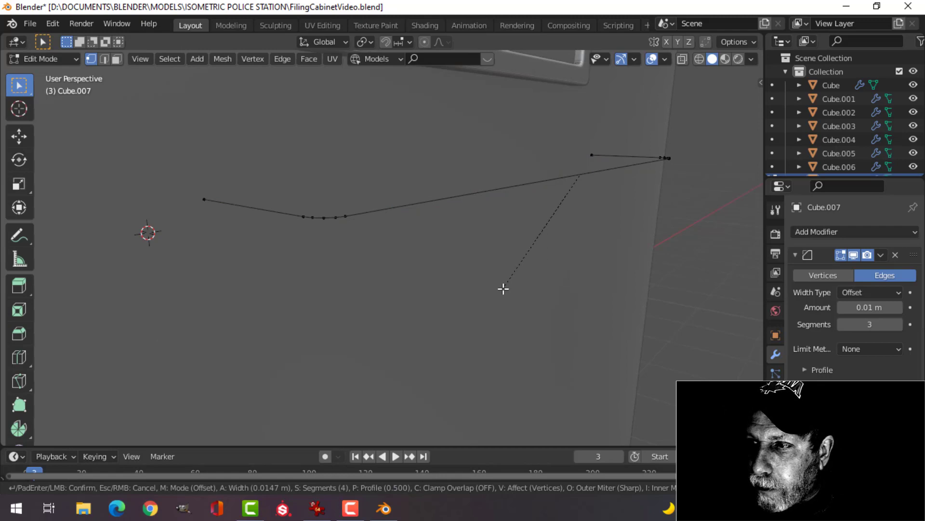
left_click(504, 286)
mouse_move(527, 260)
middle_mouse_down()
mouse_move(510, 283)
mouse_move(514, 271)
middle_mouse_up()
scroll(510, 282, "down", 3)
middle_click_drag(473, 303, 482, 268, "shift")
key("ctrl+z")
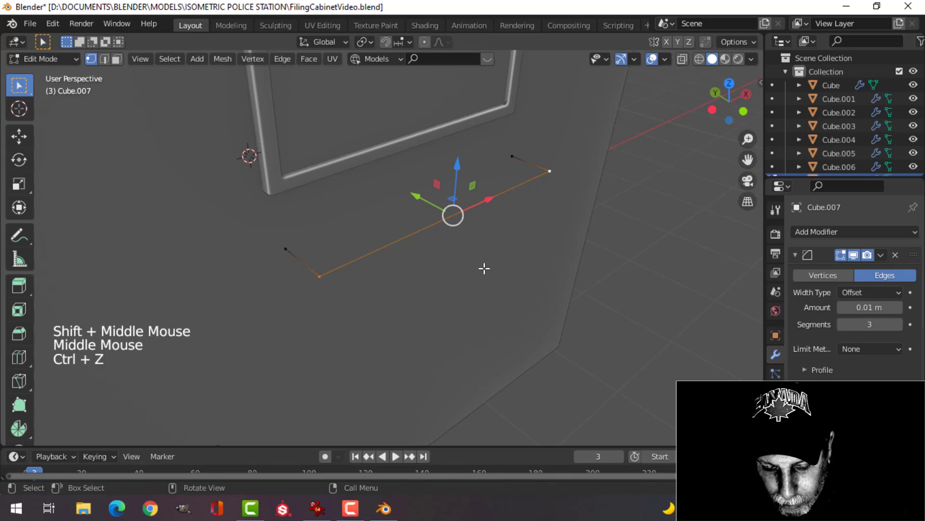
- Round the handle outline's two front corners with a 4-segment vertex bevel about 0.0385 m wide and return to Object Mode
key("shift+ctrl+b")
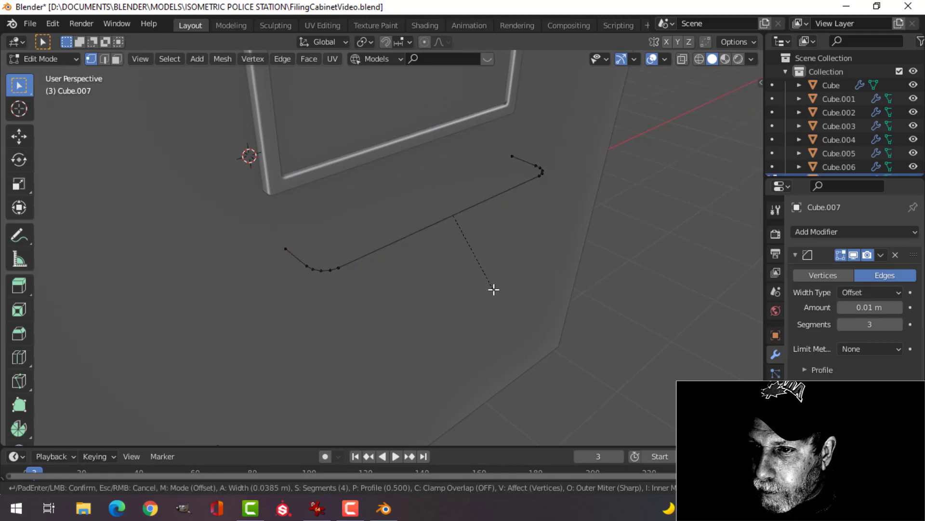
left_click(494, 289)
key("Tab")
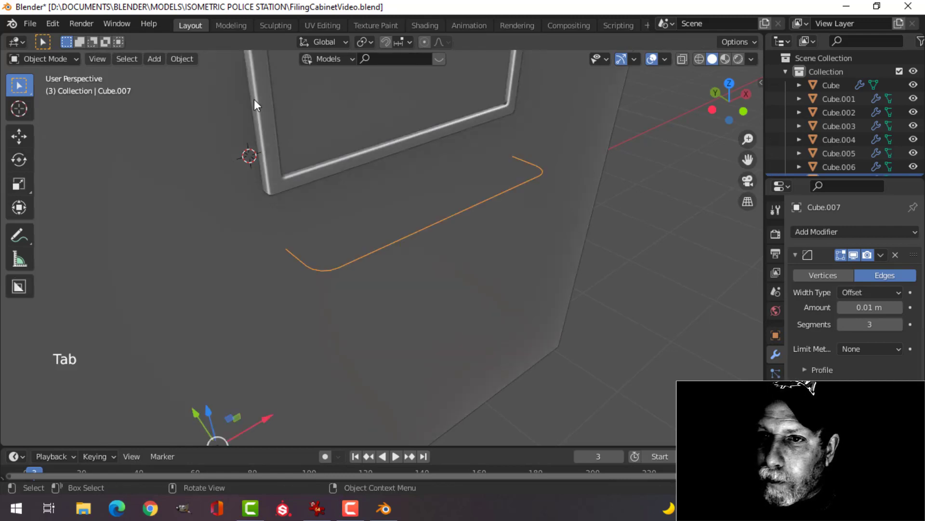
- Convert the rounded handle outline from a mesh to a curve
left_click(174, 59)
mouse_move(294, 416)
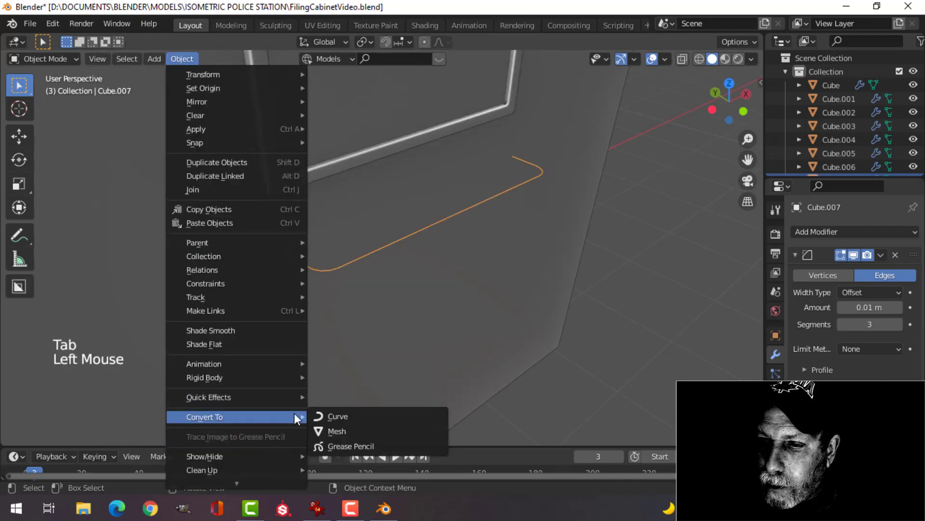
left_click(337, 416)
- Thicken the handle curve into a tube with a Round bevel and a depth of 0.019 m
left_click(776, 410)
scroll(820, 410, "down", 1)
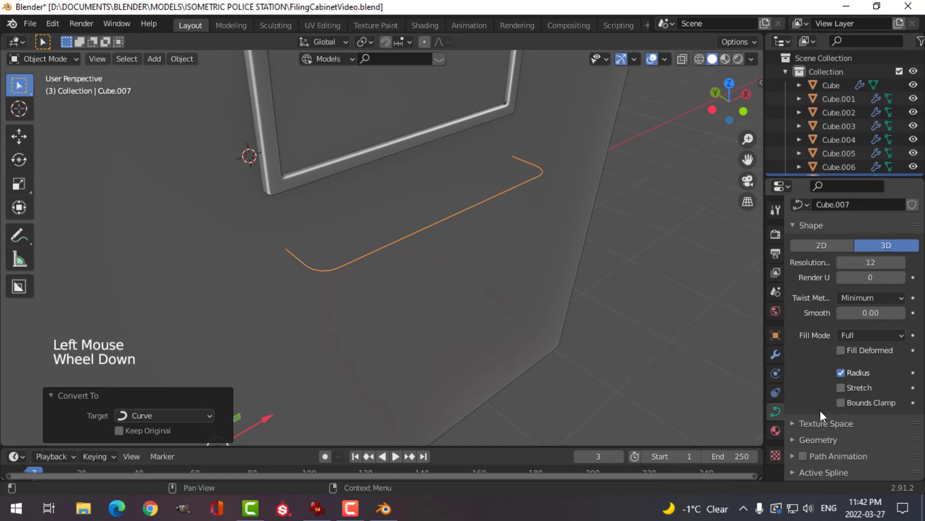
scroll(819, 420, "down", 3)
left_click(800, 358)
scroll(819, 371, "down", 4)
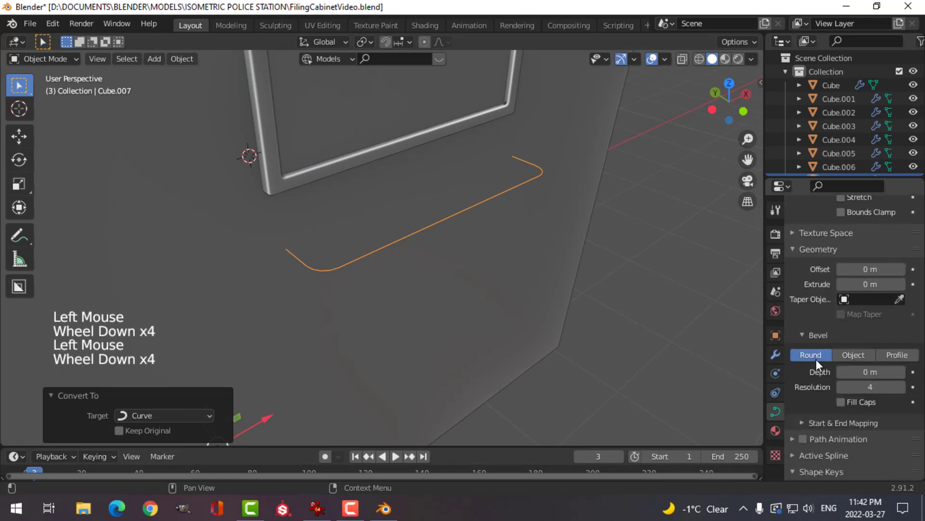
left_click_drag(863, 372, 897, 371, "shift")
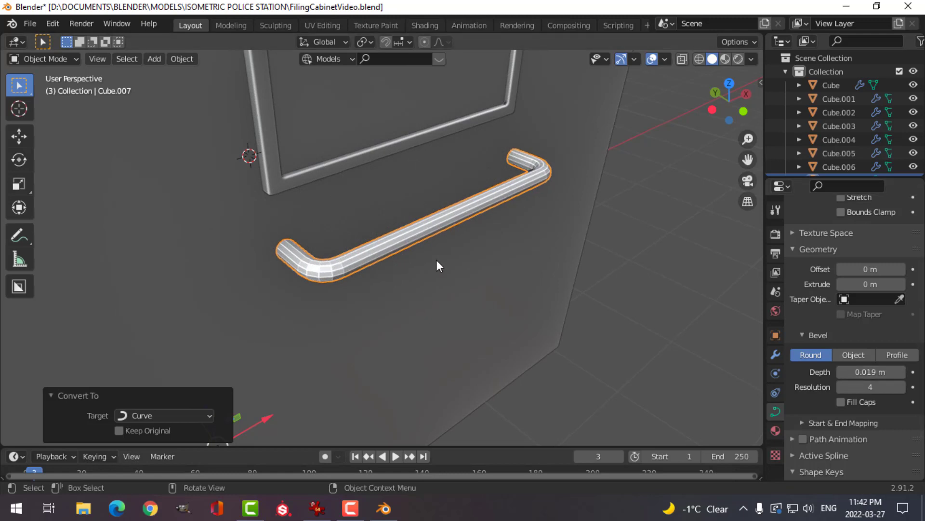
- Apply smooth shading to the handle, keeping its bevel depth at 0.019 m
right_click(400, 244)
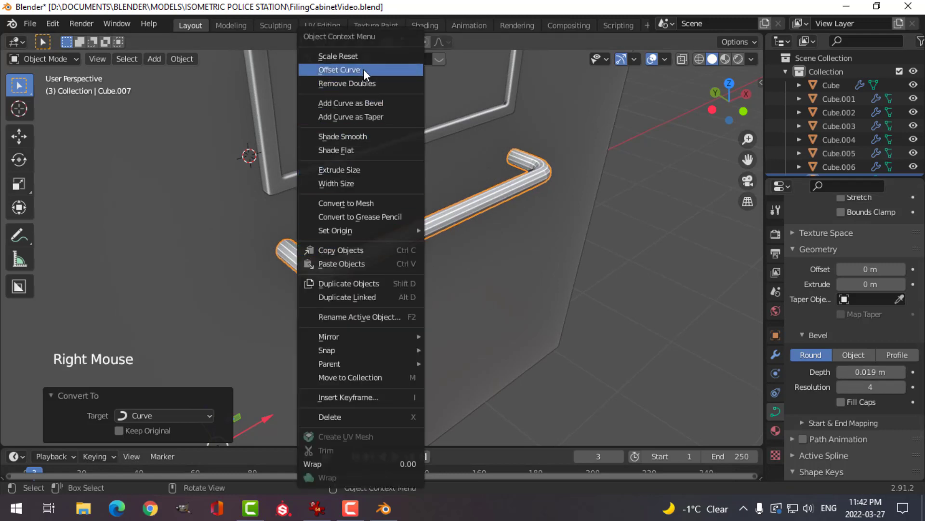
left_click(356, 140)
mouse_move(870, 372)
left_mouse_down("shift")
mouse_move(882, 371)
mouse_move(868, 372)
left_mouse_up("shift")
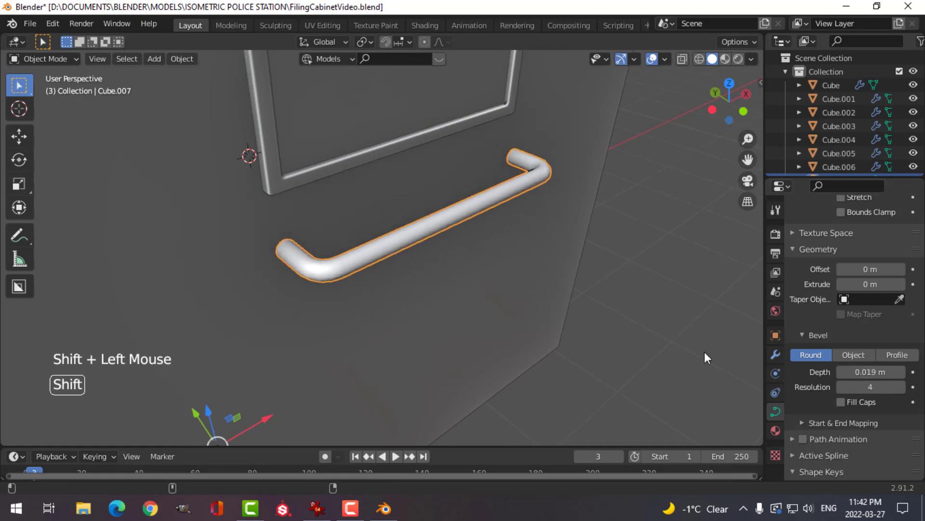
- In the front view, scale all of the handle's curve points slightly narrower along X to suit the label frame's width
middle_click_drag(704, 352, 516, 275)
key("KP_1")
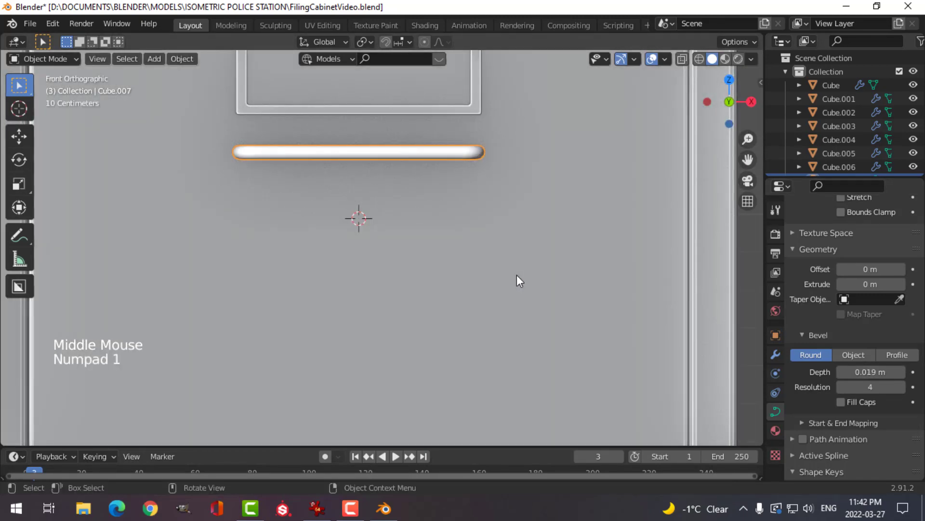
key("Tab")
key("a")
middle_click_drag(485, 244, 450, 251, "shift")
key("s")
key("x")
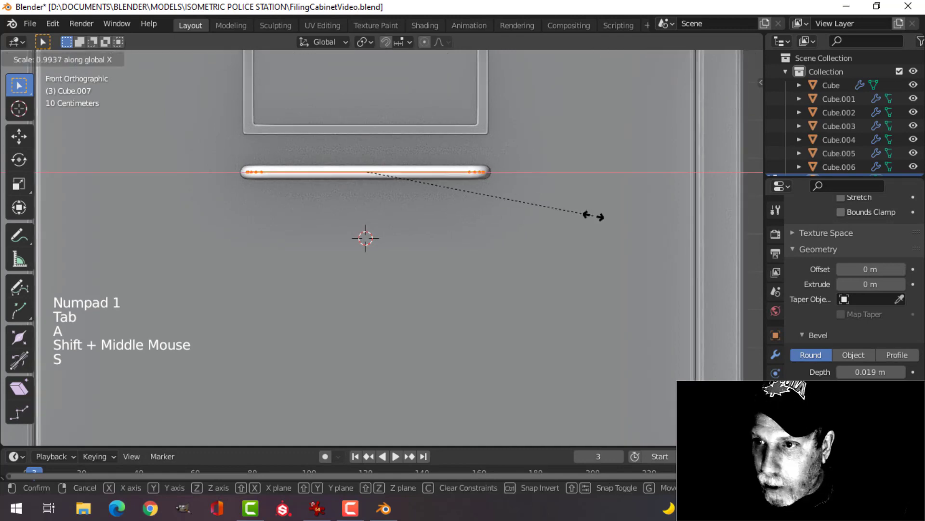
left_click(554, 211)
- Move the handle's curve points down along Z, farther below the label frame, then leave Edit Mode and deselect everything
left_click_drag(370, 119, 369, 155)
scroll(421, 192, "down", 4)
key("Tab")
scroll(389, 210, "down", 4)
key("alt+a")
middle_click_drag(389, 210, 499, 260)
scroll(471, 273, "up", 2)
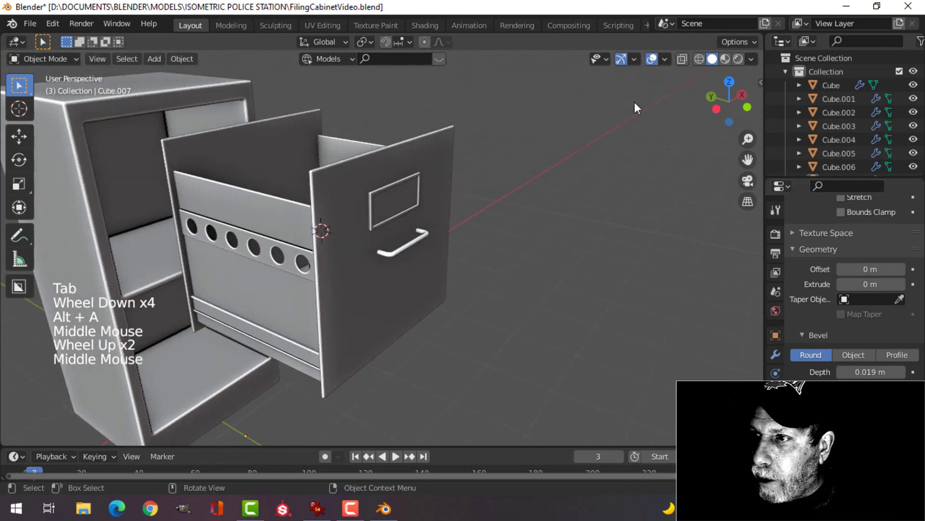
- Turn on the Face Orientation overlay and correct the face normals of the label frame and plate on the drawer front
left_click(666, 59)
left_click(620, 304)
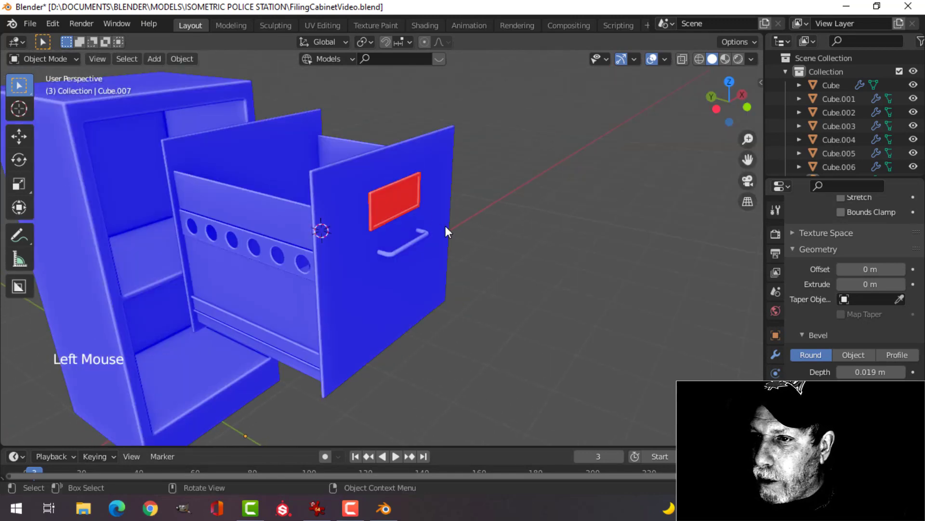
left_click(391, 187, "shift")
key("Tab")
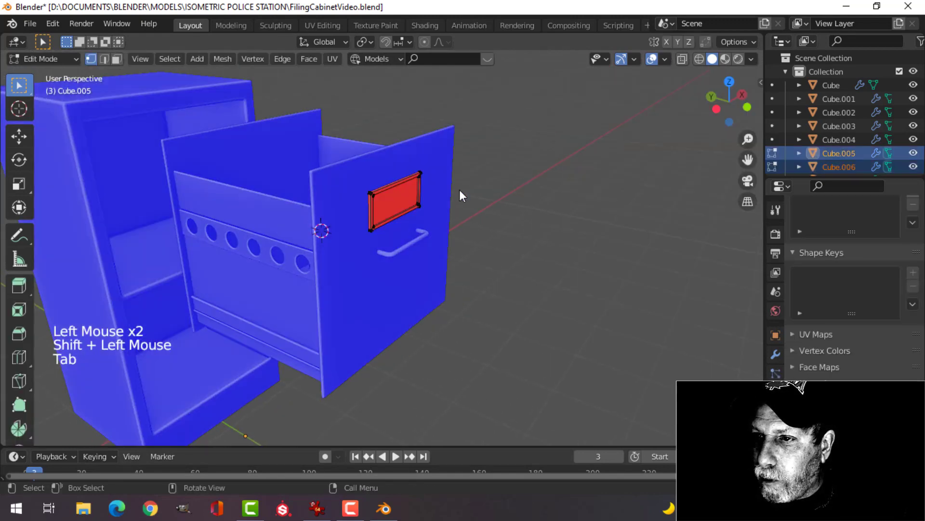
key("a")
key("alt+n")
key("Tab")
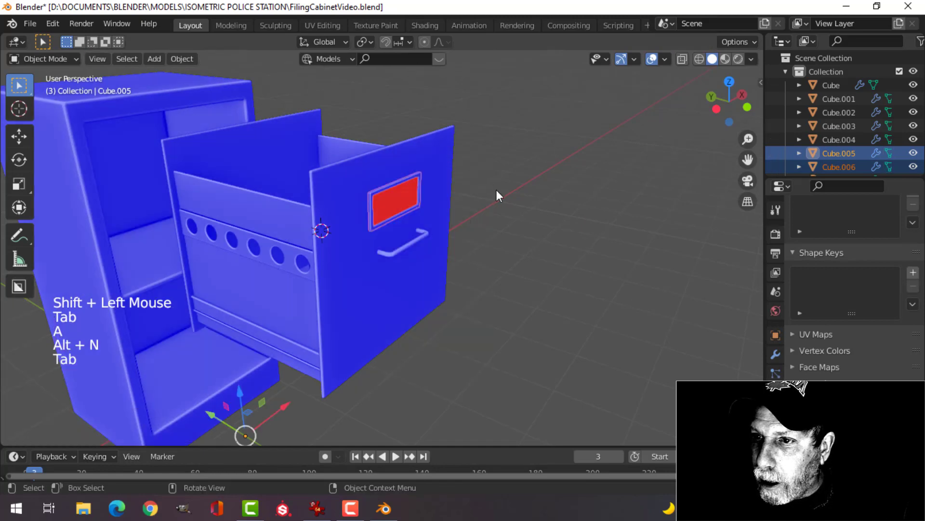
- Flip the label plate's normals so they face outward, and turn the Face Orientation overlay off
key("alt+a")
left_click(404, 193)
scroll(496, 201, "down", 2)
scroll(495, 201, "up", 2)
middle_click_drag(495, 201, 503, 171, "shift")
key("Tab")
key("a")
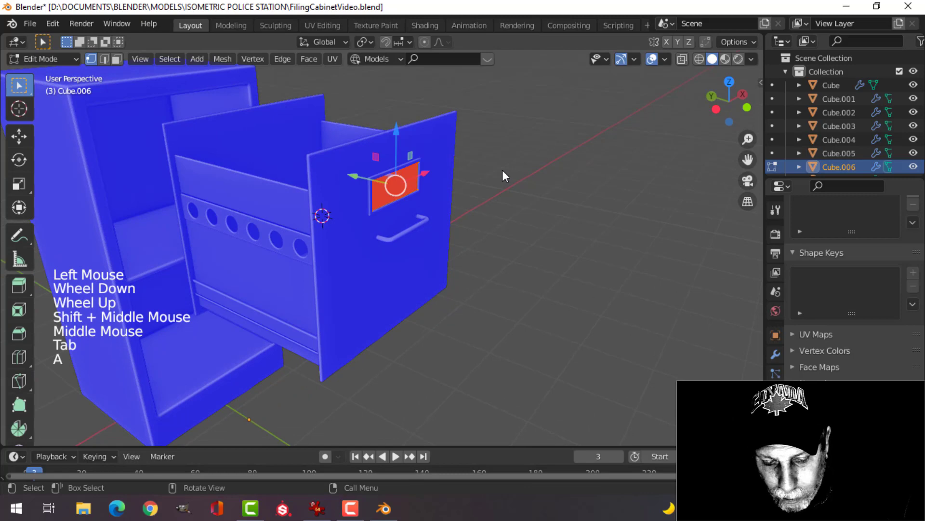
key("alt+n")
left_click(471, 155)
key("alt+a")
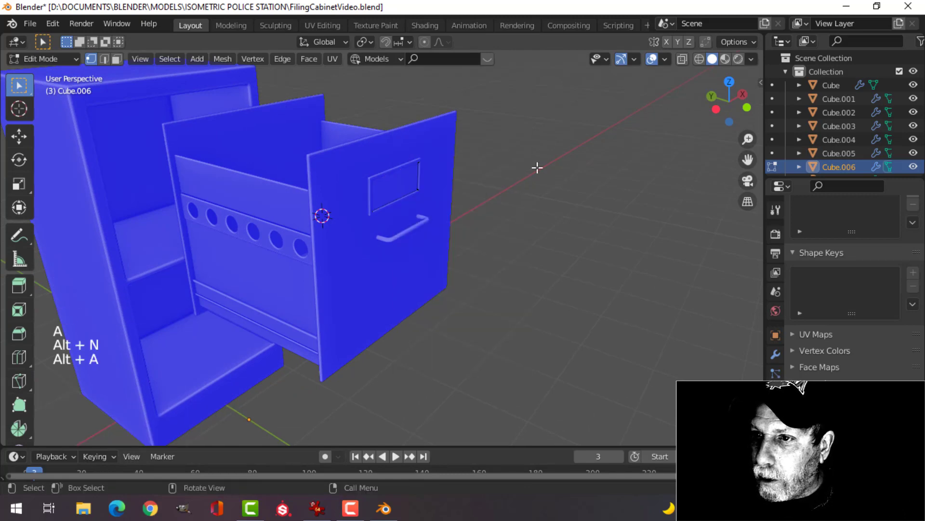
key("Tab")
left_click(666, 59)
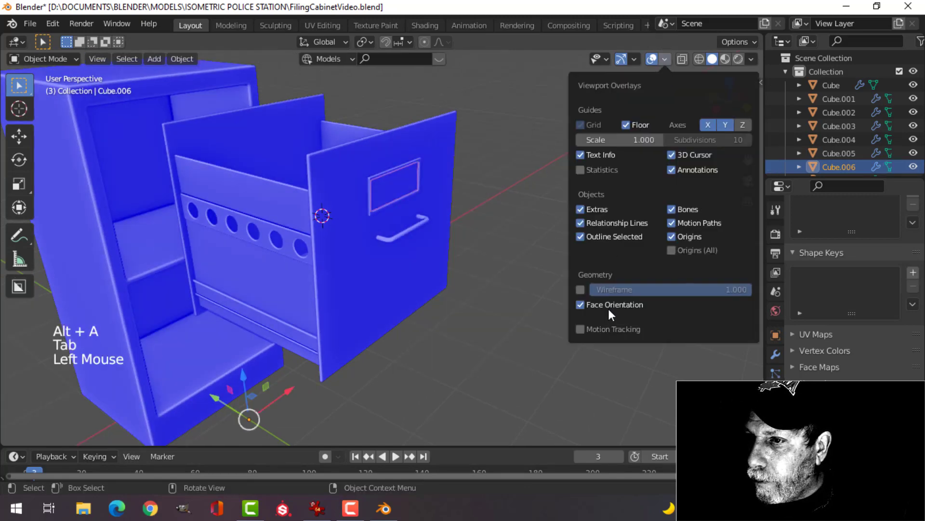
left_click(581, 304)
key("alt+a")
- Duplicate the label plate's geometry to the side along the X axis and scale the copy to about 0.54
middle_click_drag(516, 235, 413, 129)
scroll(434, 227, "up", 2)
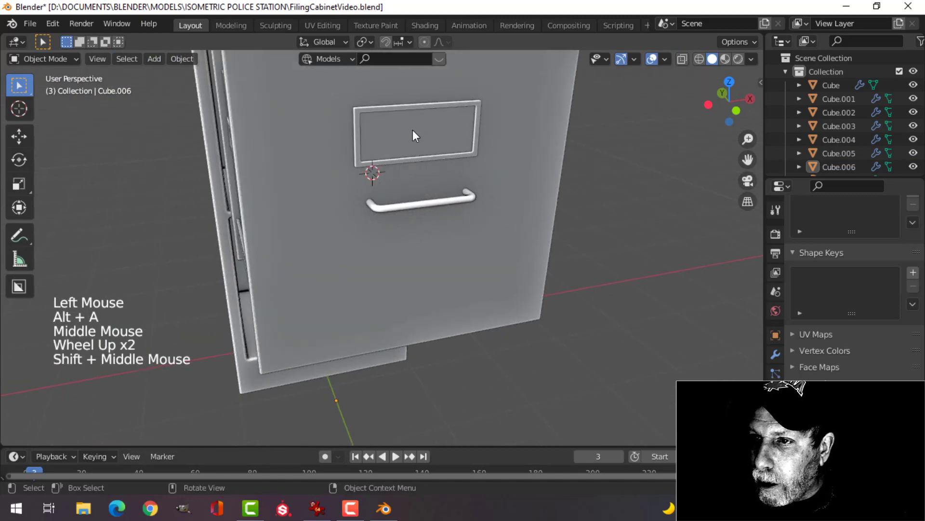
left_click(413, 129)
scroll(482, 164, "down", 2)
middle_click_drag(485, 166, 522, 196, "shift")
key("Tab")
key("a")
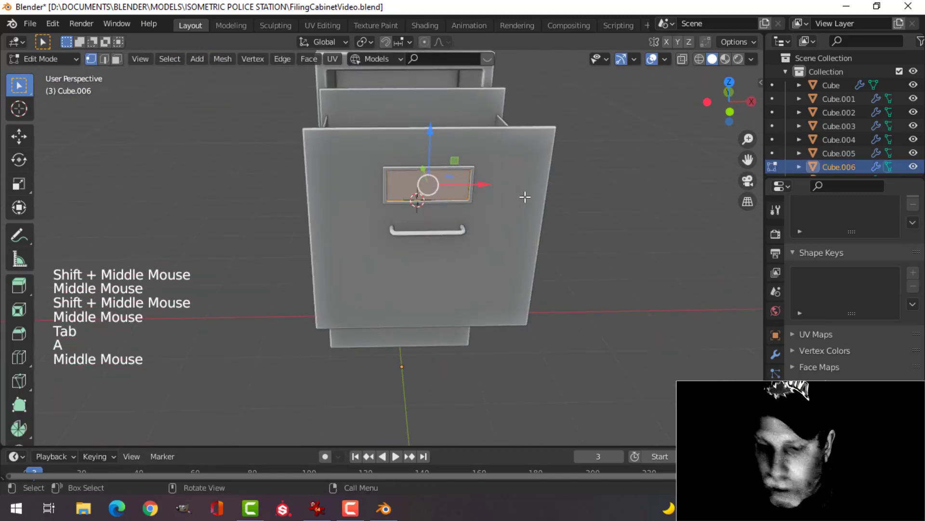
key("shift+d")
left_click(413, 192)
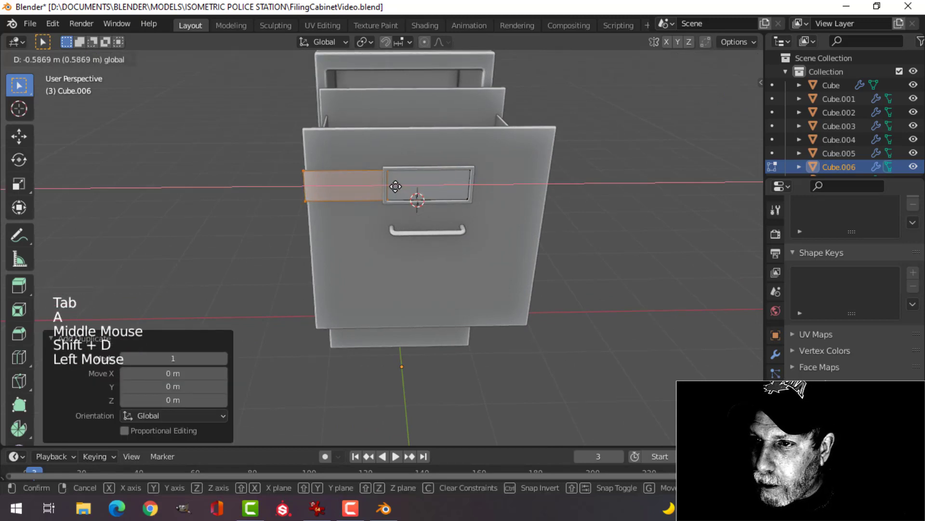
key("s")
left_click(417, 192)
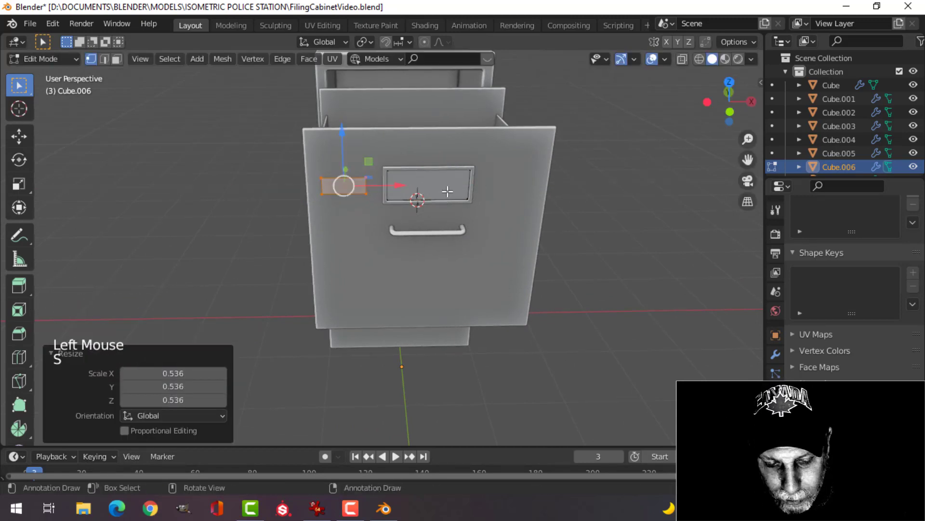
- Narrow the plate copy along X and move it down beside the drawer handle, shifting it about 0.12 m in X
key("s")
key("x")
left_click(414, 193)
left_click_drag(351, 143, 359, 191)
left_click_drag(392, 232, 417, 231)
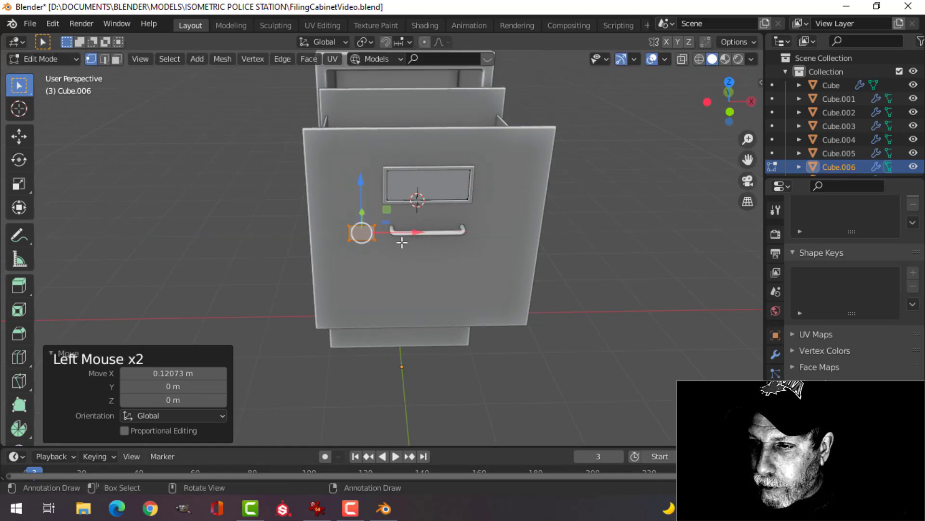
- Separate the small plate copy from the label plate into its own object
middle_click_drag(418, 231, 465, 253)
scroll(466, 253, "up", 2)
key("p")
left_click(467, 240)
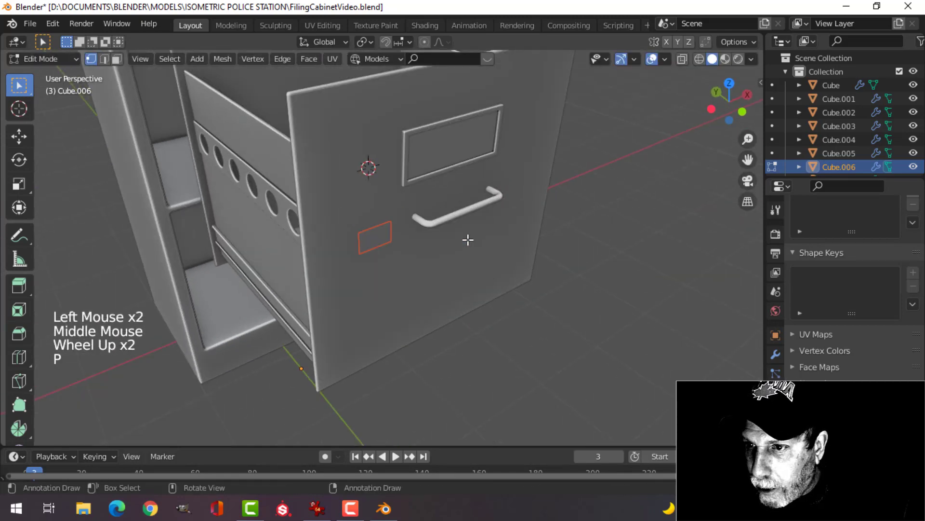
key("Tab")
- Resize the separated small plate and extrude it forward along Y into a thin block
left_click(376, 247)
key("Tab")
key("a")
middle_click_drag(393, 257, 492, 213)
scroll(469, 264, "up", 2)
key("s")
left_click(448, 188)
key("e")
left_click(420, 208)
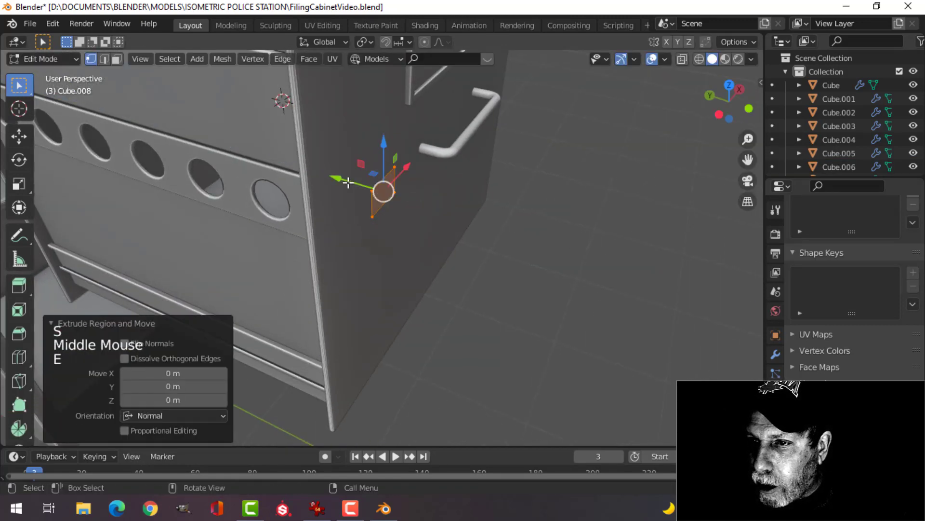
left_click_drag(341, 182, 354, 191)
- Extrude the block's front face another 0.041 m or so along Y and taper it by scaling to about 0.63
scroll(458, 190, "up", 2)
middle_click_drag(458, 190, 443, 191, "shift")
middle_click_drag(443, 191, 429, 192)
key("e")
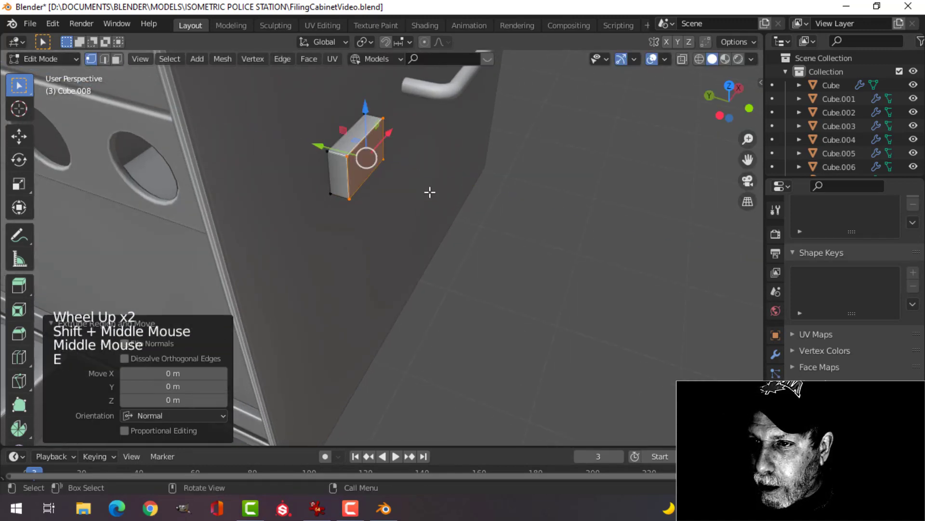
left_click_drag(325, 151, 345, 169)
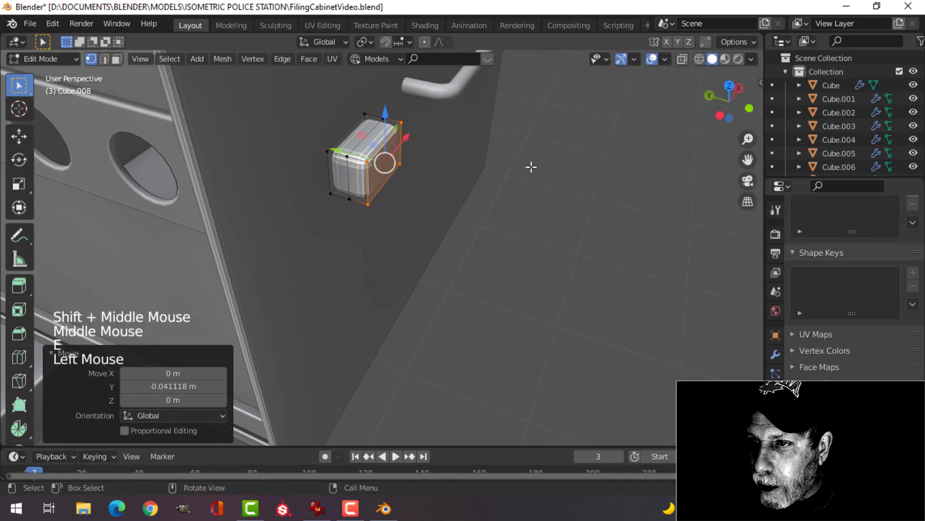
key("s")
left_click(475, 172)
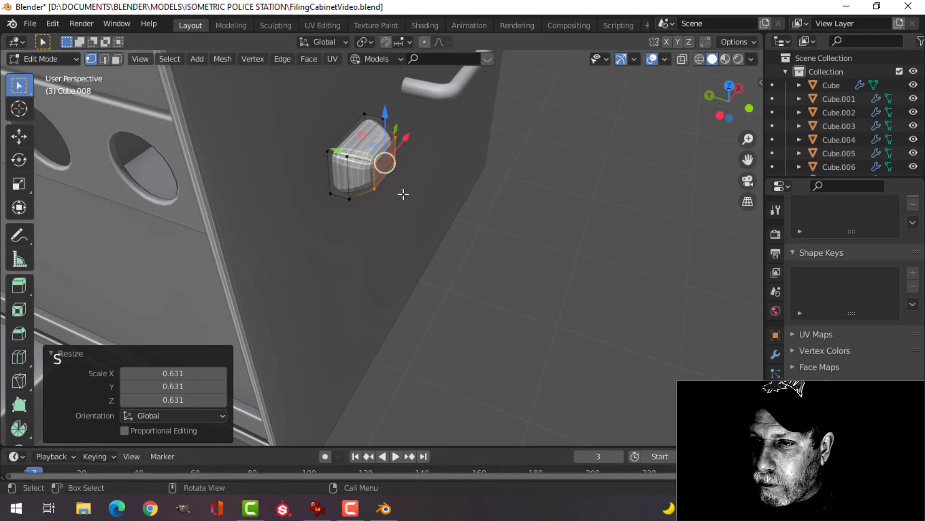
- Move the whole tapered block along Y, clear of the drawer front
middle_click_drag(404, 193, 448, 198)
key("a")
left_click(351, 170)
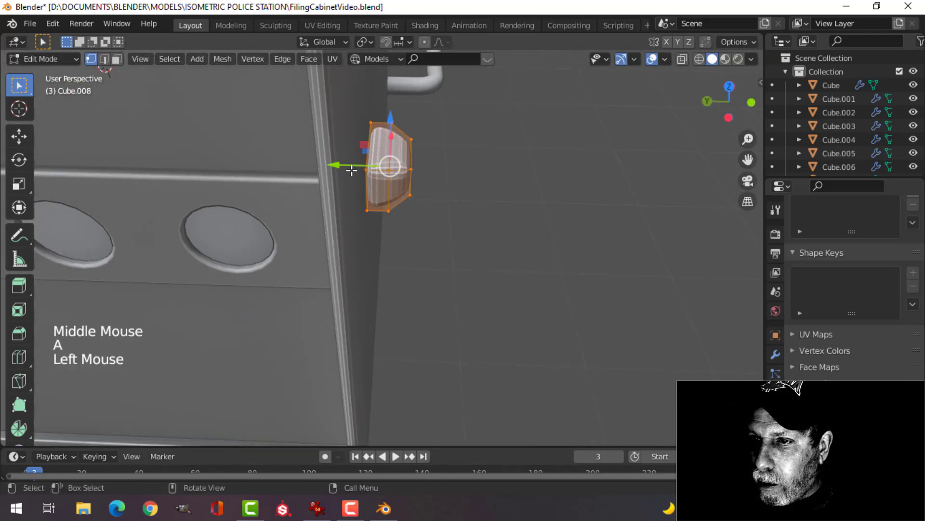
left_click_drag(352, 170, 424, 170)
- Delete the block's back face and remove the block's Bevel modifier
middle_click_drag(424, 169, 497, 166)
key("alt+a")
key("3")
left_click(439, 150)
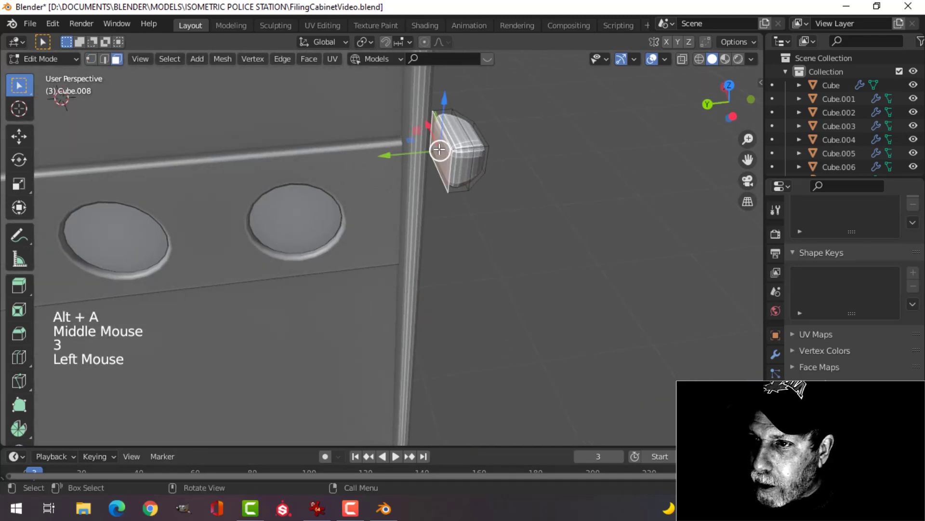
key("x")
left_click(433, 163)
middle_click_drag(434, 164, 451, 186)
key("Tab")
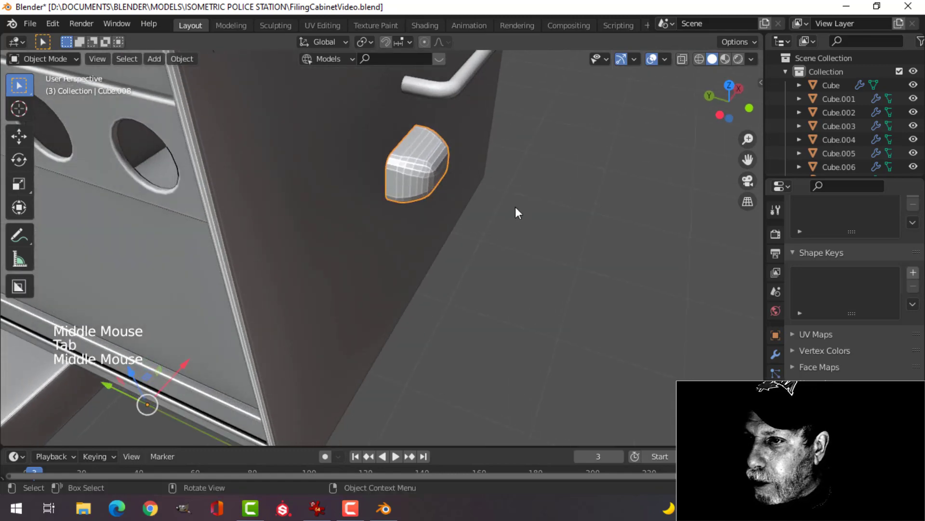
left_click(775, 355)
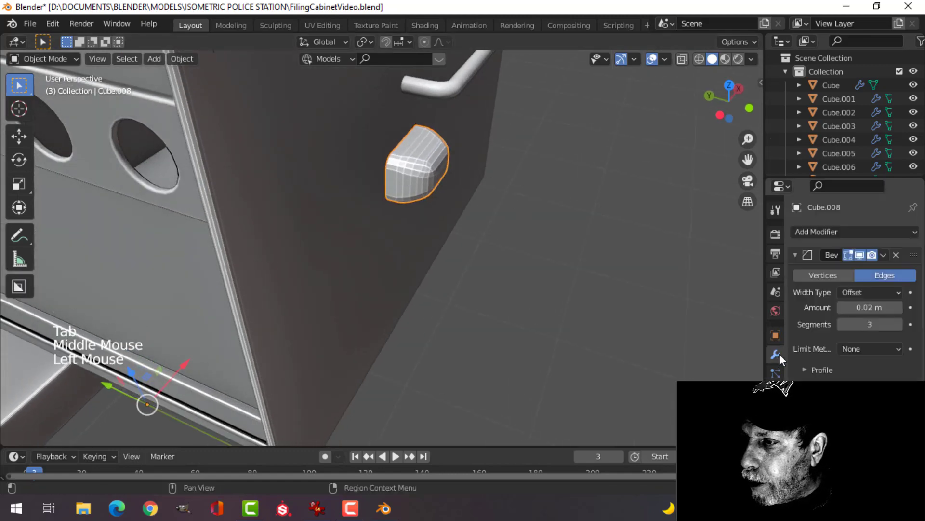
left_click(895, 256)
- Bevel the block's four corner edge chains running from back to front with 2 segments, about 0.005 m wide
key("Tab")
scroll(443, 208, "up", 2)
key("2")
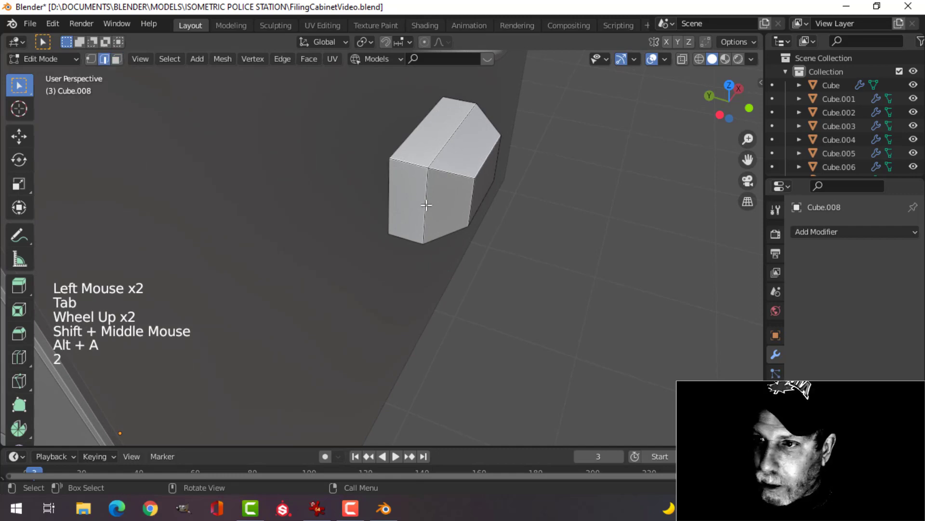
left_click(416, 159, "alt+shift")
middle_click_drag(400, 237, 496, 223)
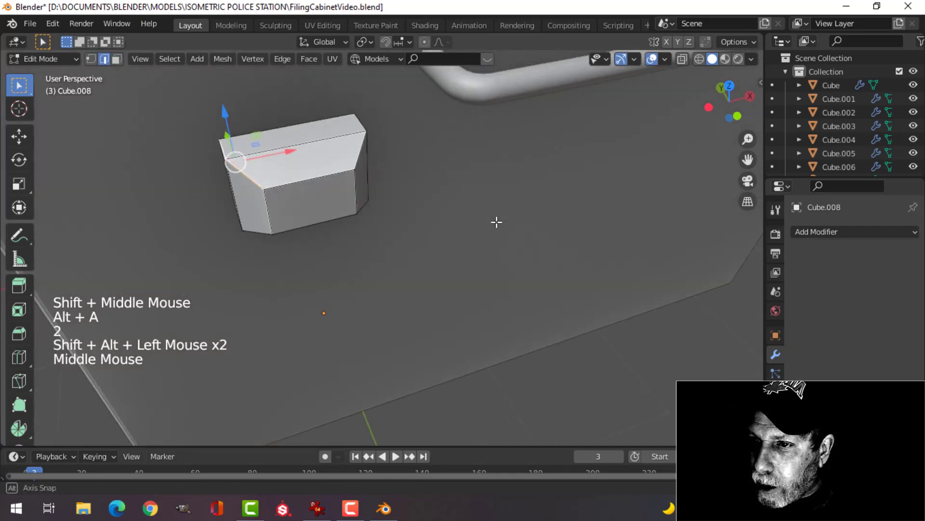
left_click(263, 232, "alt+shift")
middle_click_drag(393, 182, 322, 113)
left_click(253, 119, "alt+shift")
left_click(301, 160, "alt+shift")
scroll(303, 157, "up", 2)
middle_click_drag(303, 157, 387, 224, "shift")
key("ctrl+b")
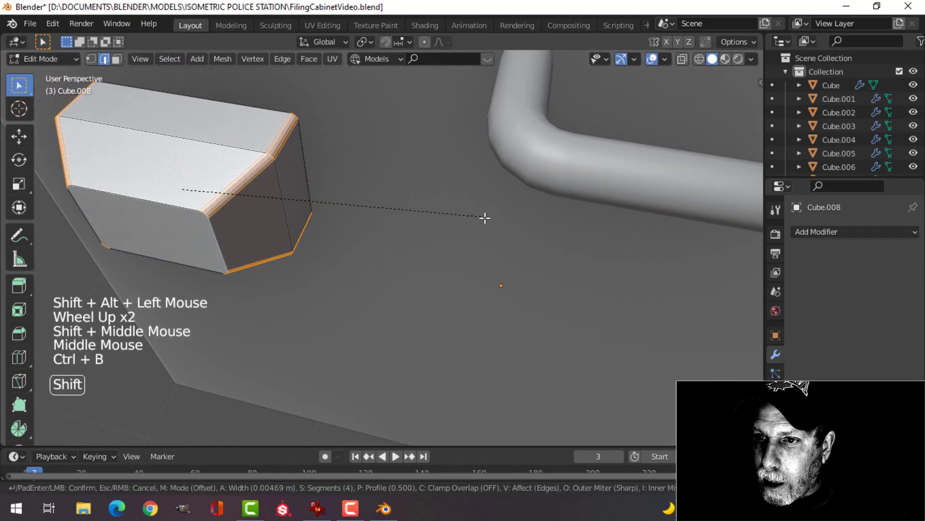
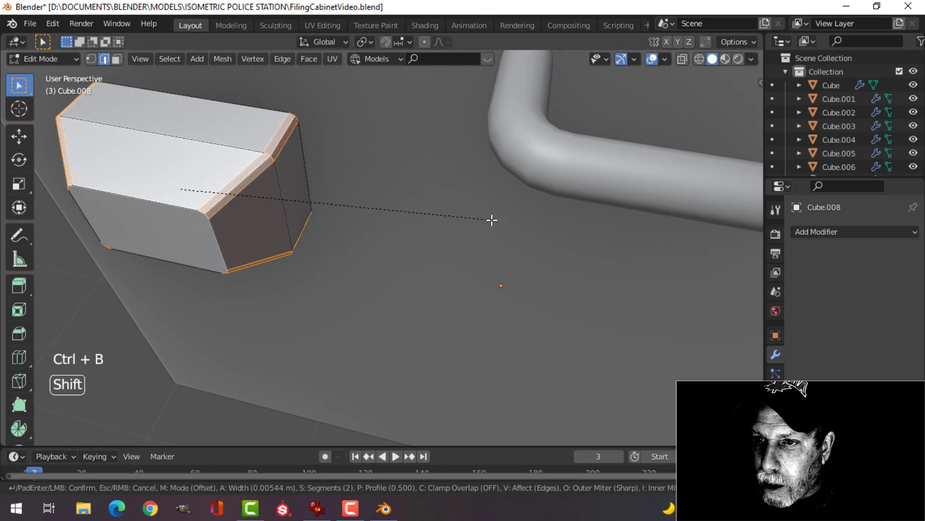
left_click(492, 220)
- Bevel the edge loop around the block's front face with 2 segments, about 0.004 m wide
key("alt+a")
left_click(232, 209, "alt+shift")
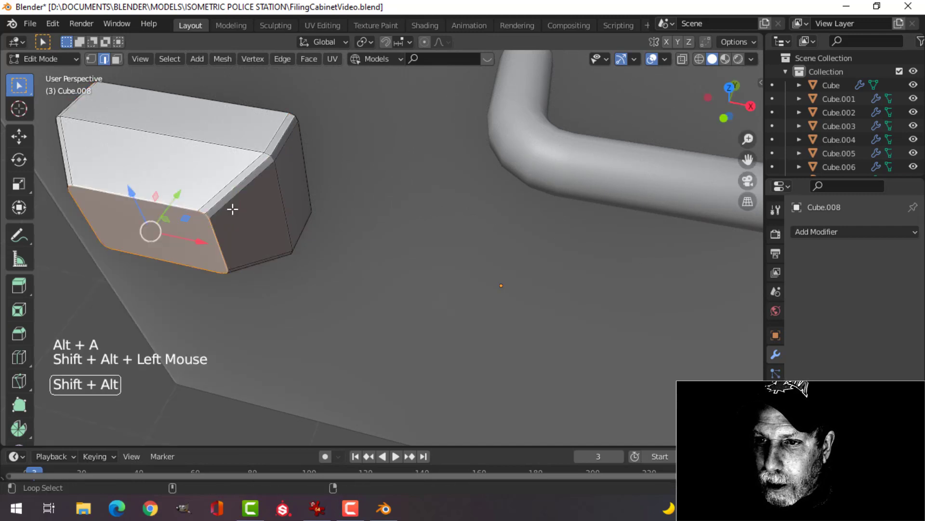
key("ctrl+b")
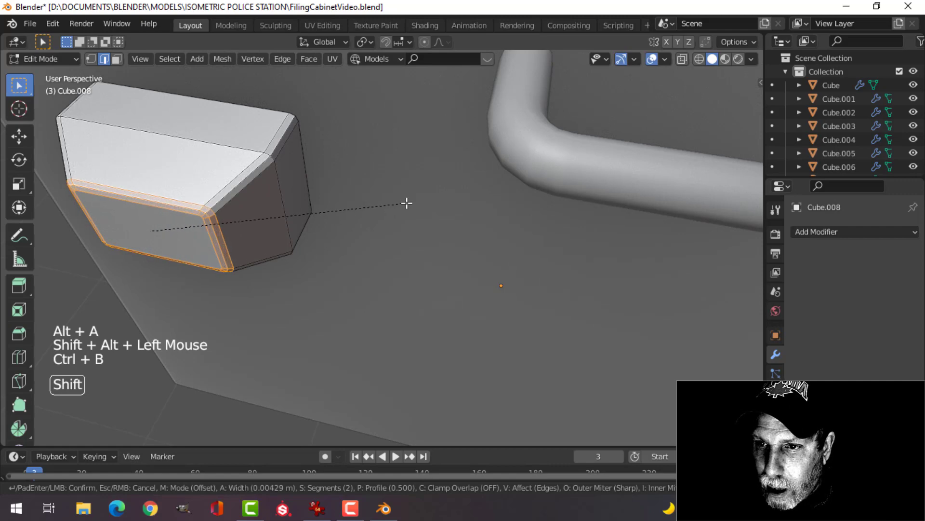
left_click(407, 203)
- Add a loop cut around the block's tapered section near the ridge and shade the block smooth
key("alt+a")
key("ctrl+r")
left_click(258, 195)
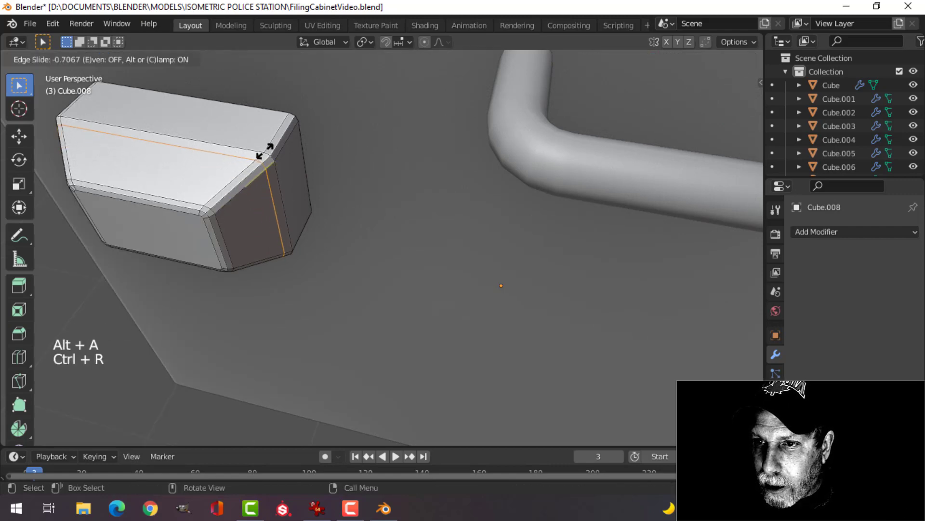
left_click(265, 146)
key("Tab")
right_click(230, 149)
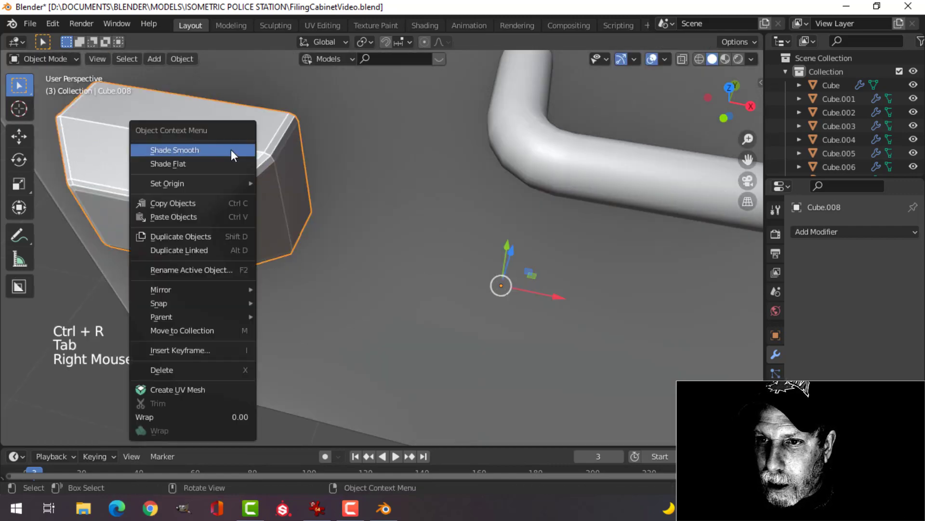
scroll(251, 172, "down", 3)
key("alt+a")
middle_click_drag(251, 174, 345, 186)
- Flatten the block along Y to about 0.66 and move it about 0.15 m along Y onto the drawer front
left_click(372, 210)
key("Tab")
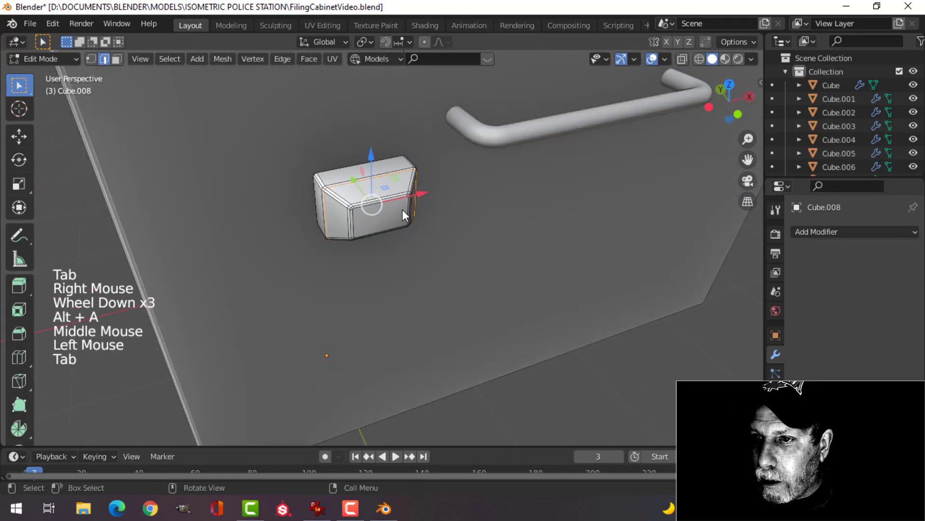
key("a")
mouse_move(403, 210)
middle_mouse_down()
mouse_move(523, 231)
mouse_move(477, 229)
mouse_move(413, 202)
middle_mouse_up()
key("s")
key("y")
left_click(494, 222)
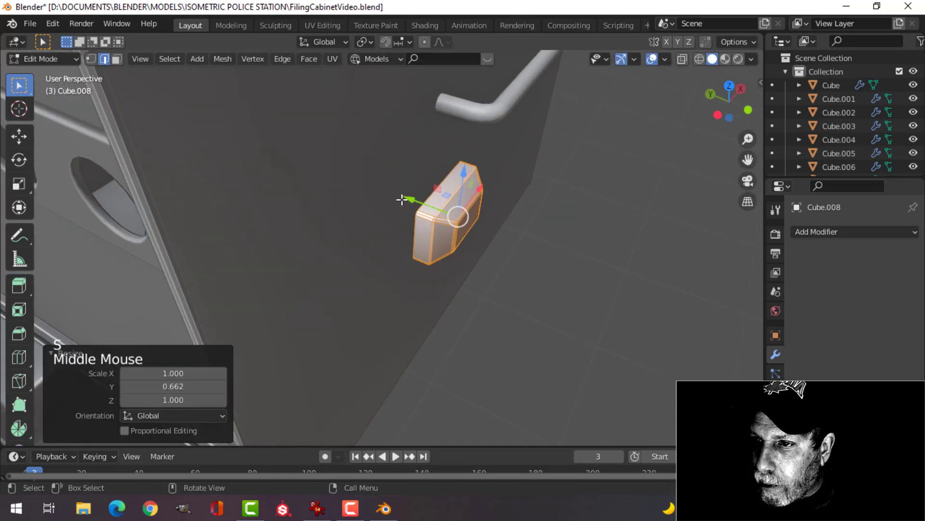
left_click_drag(402, 199, 329, 142)
- In front view, raise the block about 0.047 m and shift it about 0.015 m in X, level with the handle
middle_click_drag(329, 142, 358, 144)
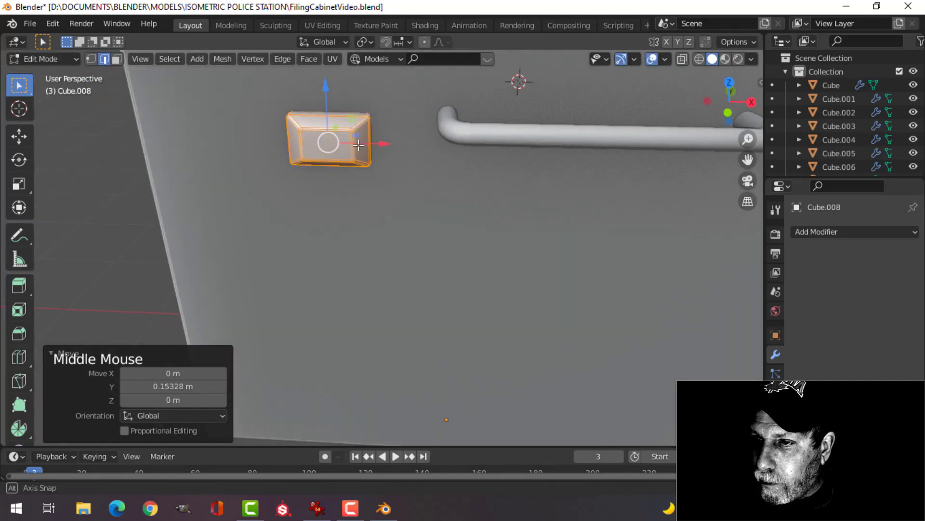
key("KP_1")
scroll(371, 159, "down", 2)
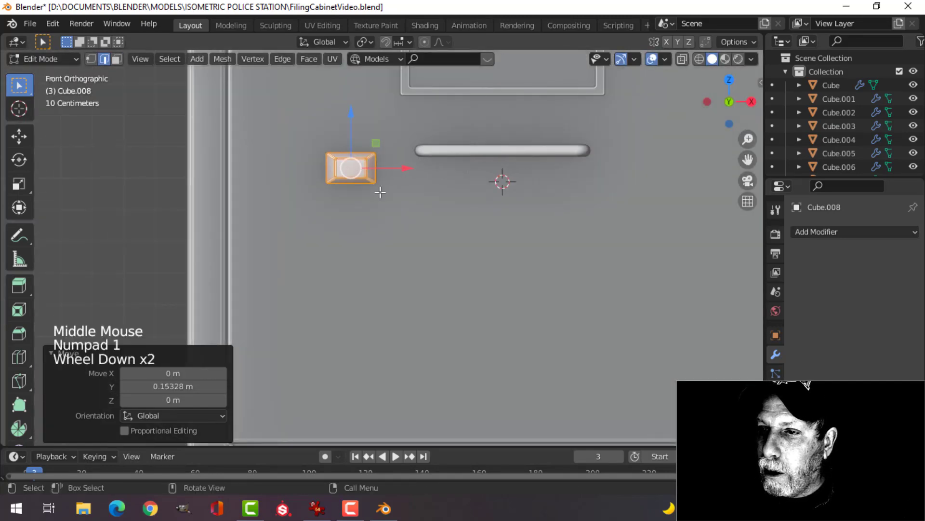
key("g")
left_click(386, 179)
scroll(424, 188, "down", 4)
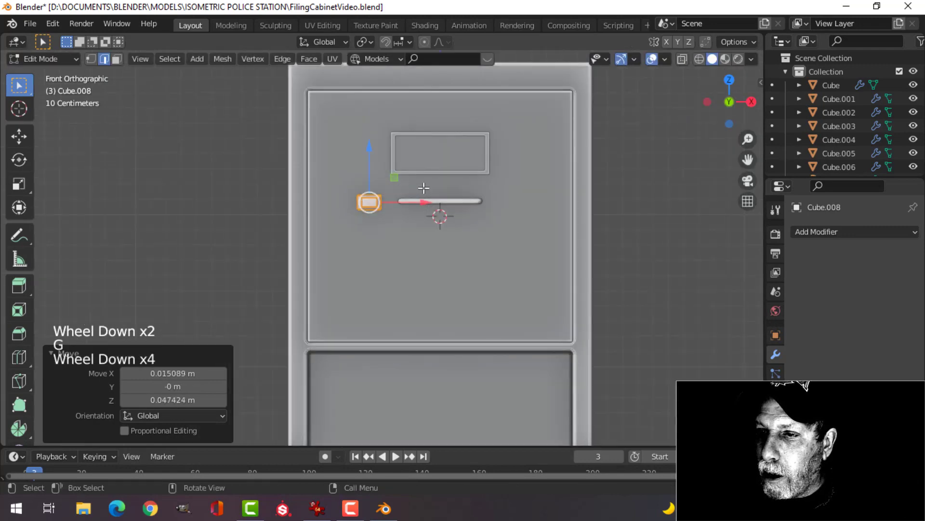
key("Tab")
key("alt+a")
- Move all the drawer's parts, including the handle, latch block, label frame, front, sides and back, into a new collection named D1
scroll(415, 192, "down", 4)
middle_click_drag(414, 193, 421, 261)
scroll(462, 238, "up", 2)
scroll(428, 195, "up", 2)
scroll(417, 210, "up", 1)
left_click(428, 208)
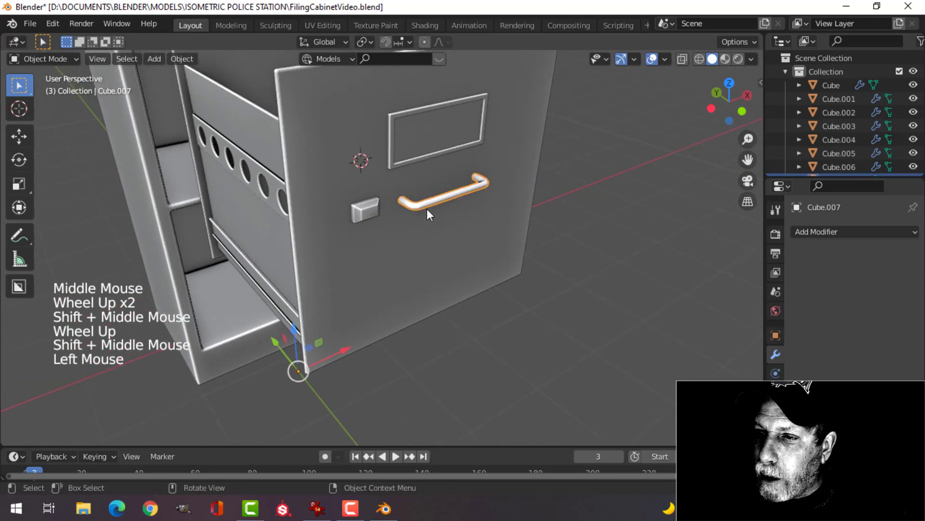
left_click(373, 212, "shift")
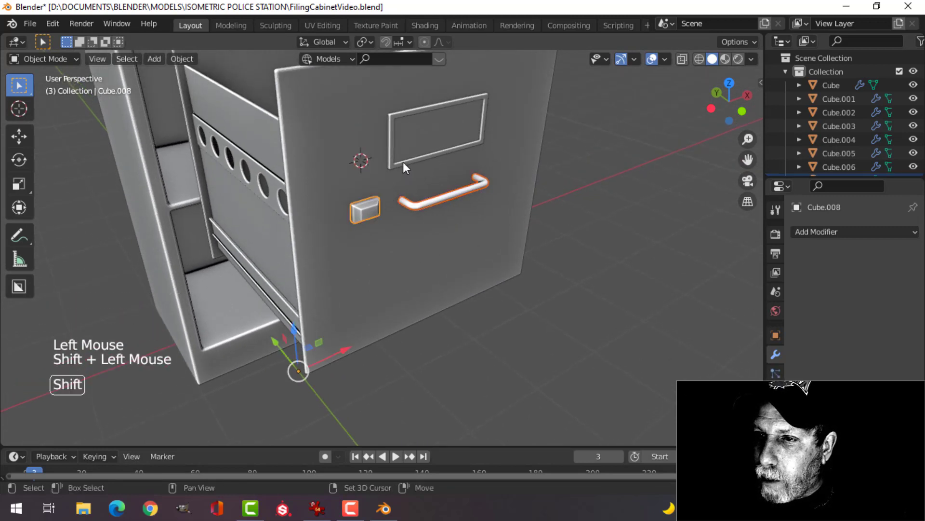
left_click(394, 140, "shift")
left_click(388, 131, "shift")
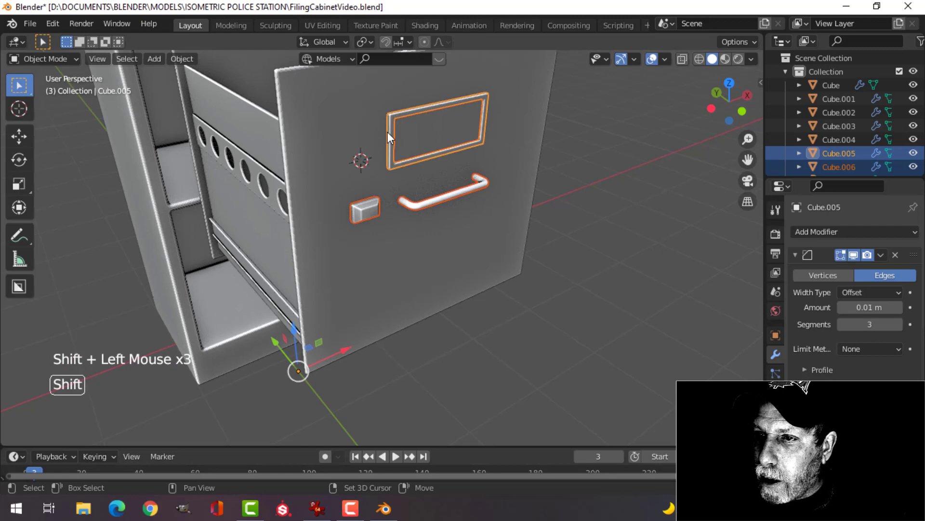
left_click(342, 109, "shift")
left_click(252, 129, "shift")
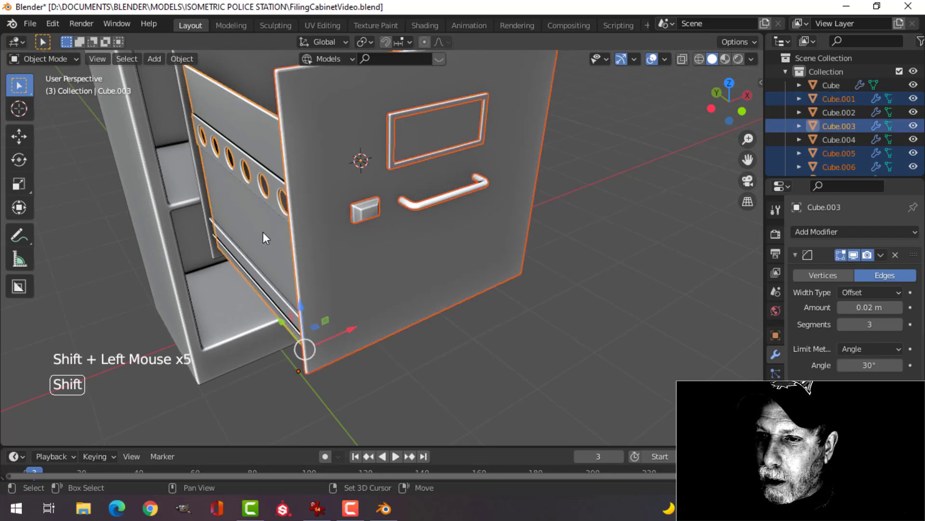
left_click(265, 284, "shift")
middle_click_drag(319, 207, 348, 233)
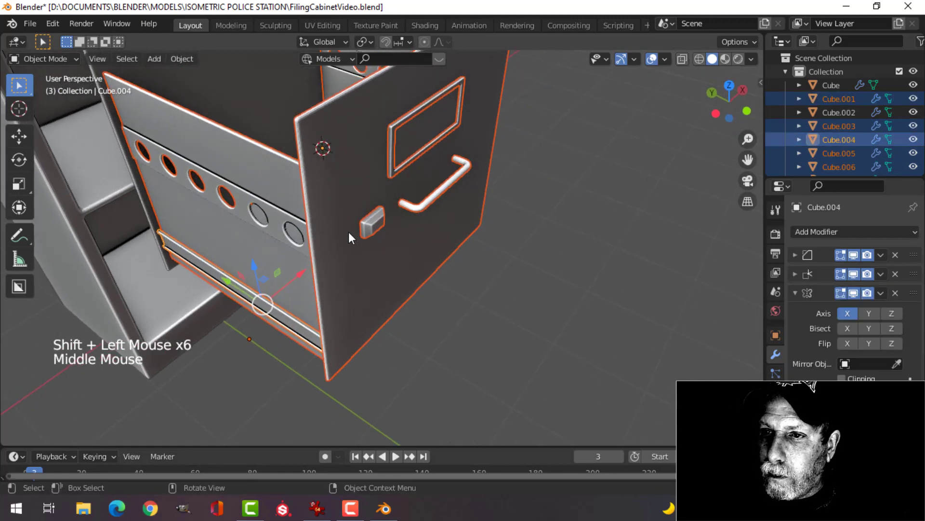
left_click(253, 92, "shift")
scroll(288, 139, "down", 2)
middle_click_drag(288, 139, 365, 197)
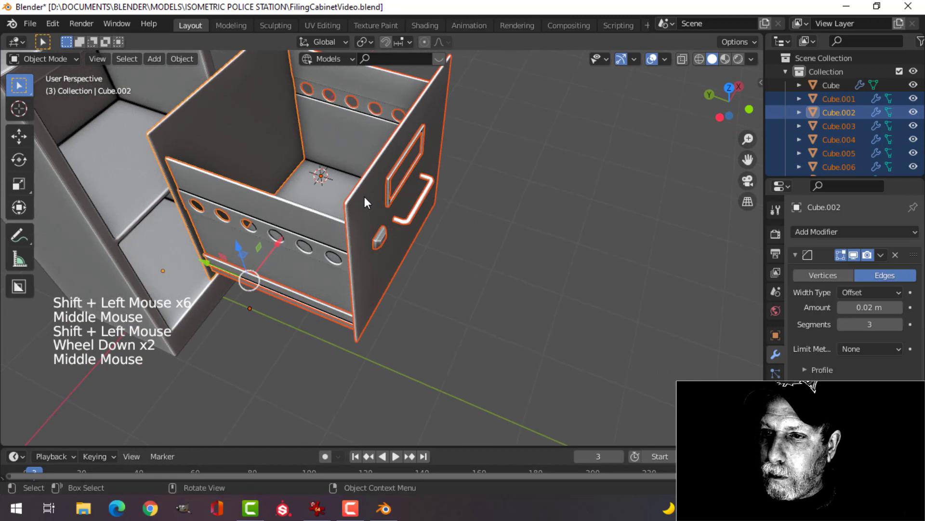
key("m")
left_click(515, 191)
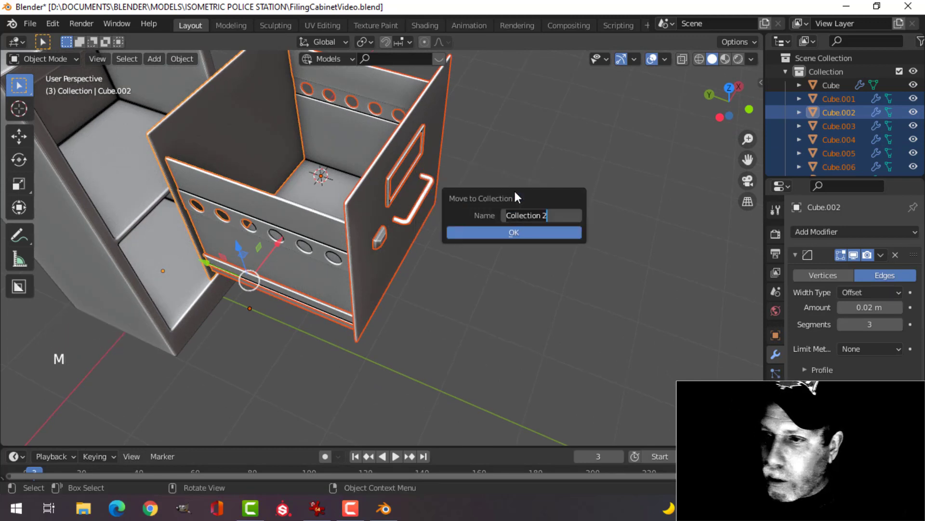
type("D")
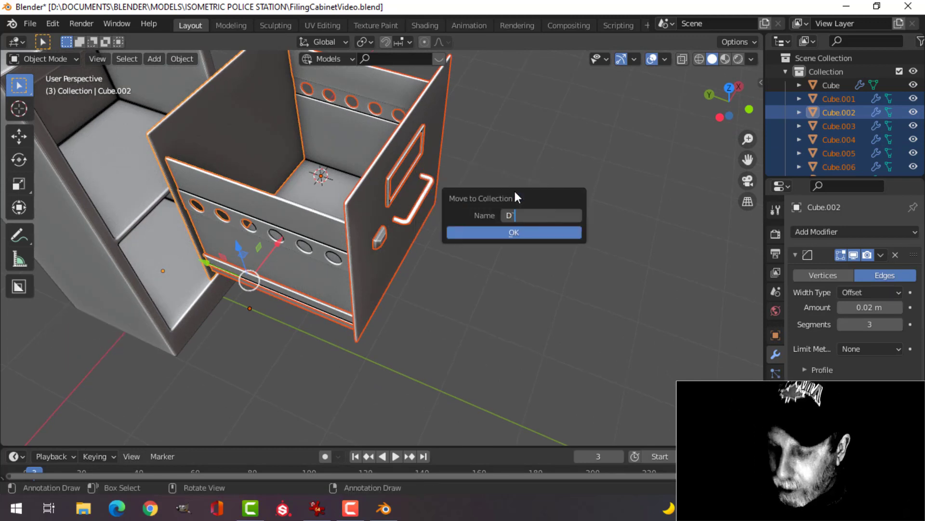
type("1")
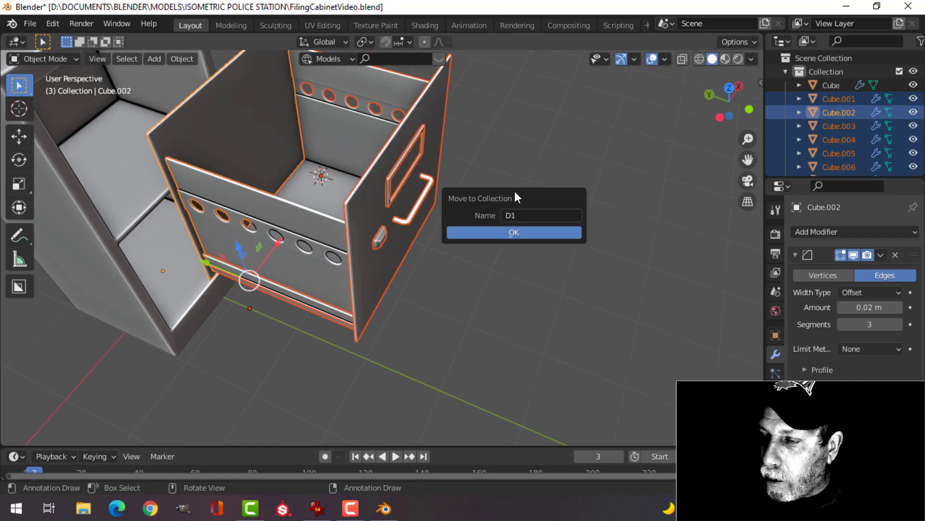
left_click(505, 234)
scroll(486, 263, "down", 2)
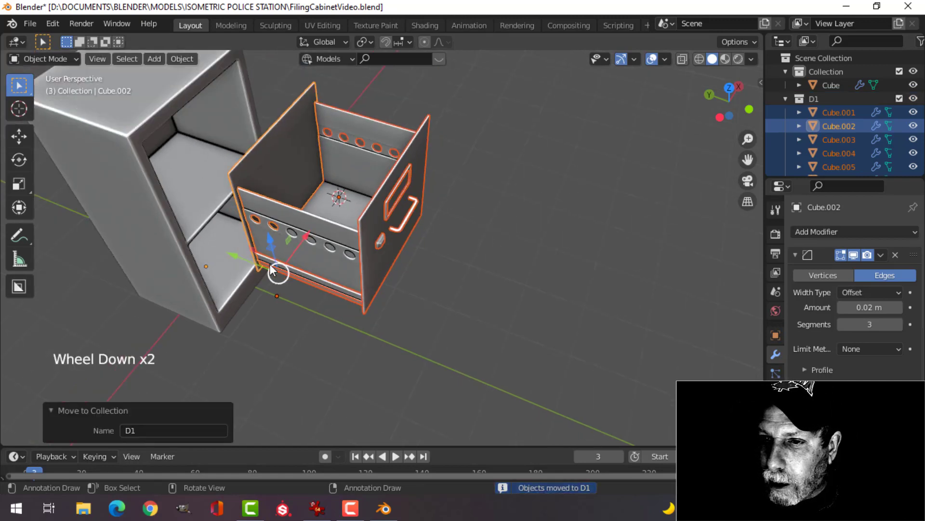
left_click_drag(237, 255, 449, 273)
key("ctrl+z")
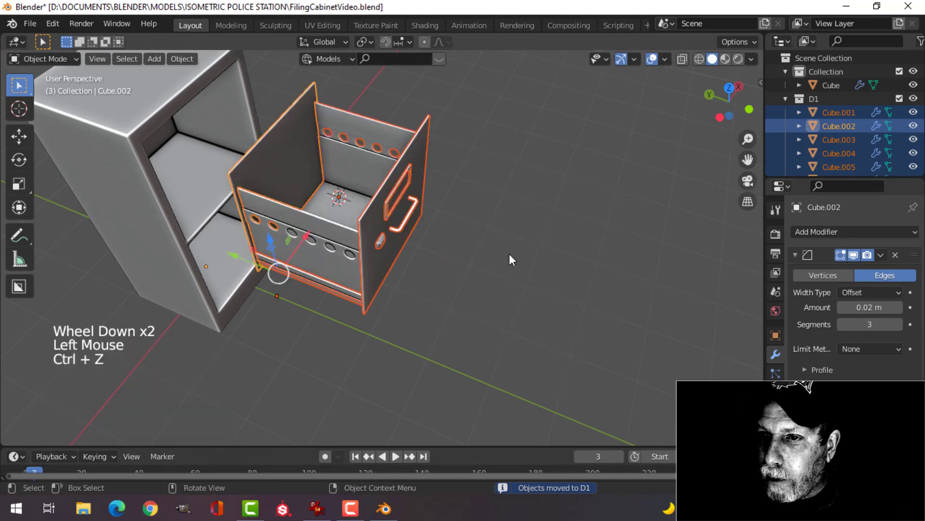
- Slide the whole drawer about 2.54 m along Y into the cabinet's upper opening
middle_click_drag(509, 254, 461, 186)
middle_click_drag(462, 186, 496, 221)
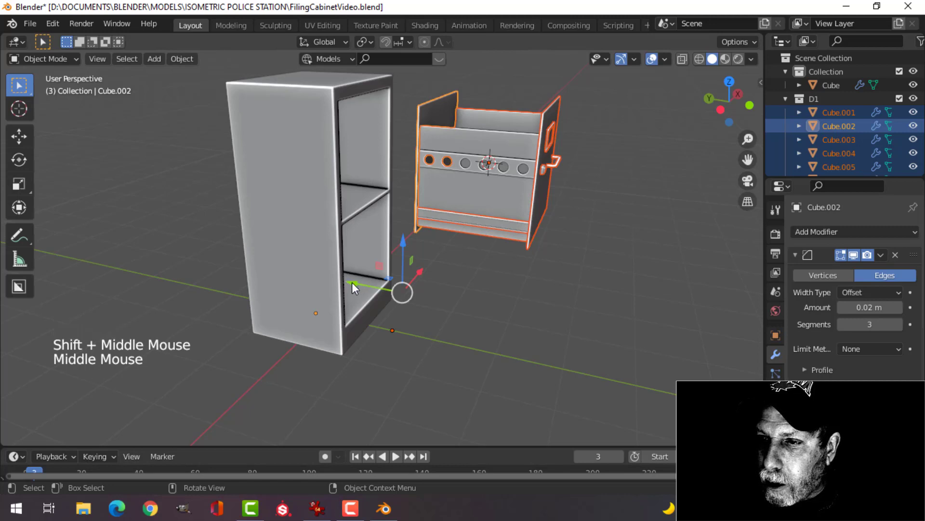
left_click_drag(352, 283, 222, 242)
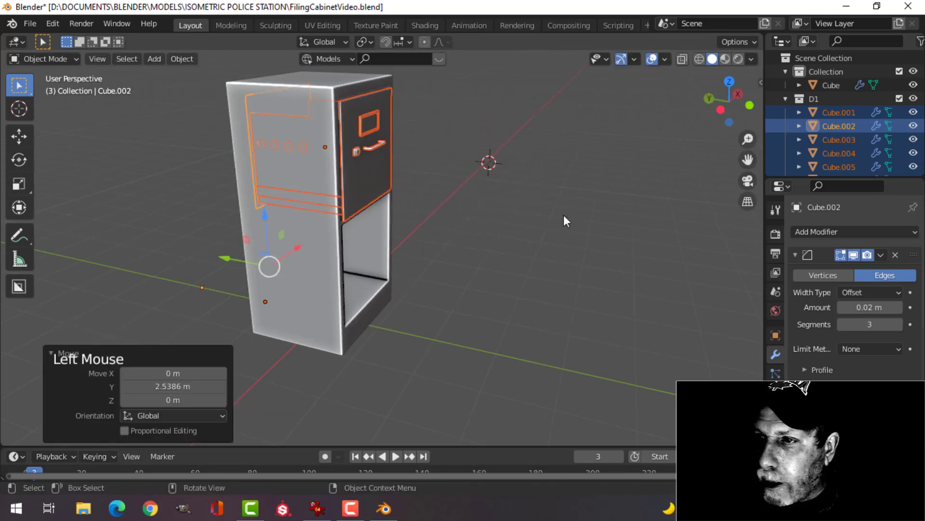
- Collapse both collections in the Outliner, toggle D1's visibility off and on, and deselect everything
left_click(786, 98)
left_click(785, 70)
left_click(914, 85)
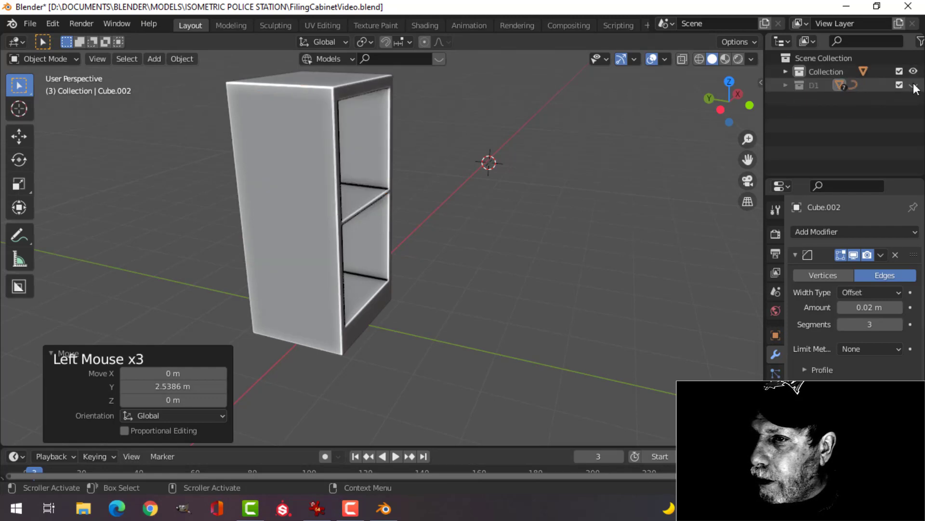
left_click(913, 85)
middle_click_drag(426, 198, 385, 203)
key("alt+a")
mouse_move(515, 175)
middle_mouse_down()
mouse_move(476, 217)
mouse_move(384, 188)
mouse_move(513, 191)
middle_mouse_up()
scroll(460, 196, "down", 3)
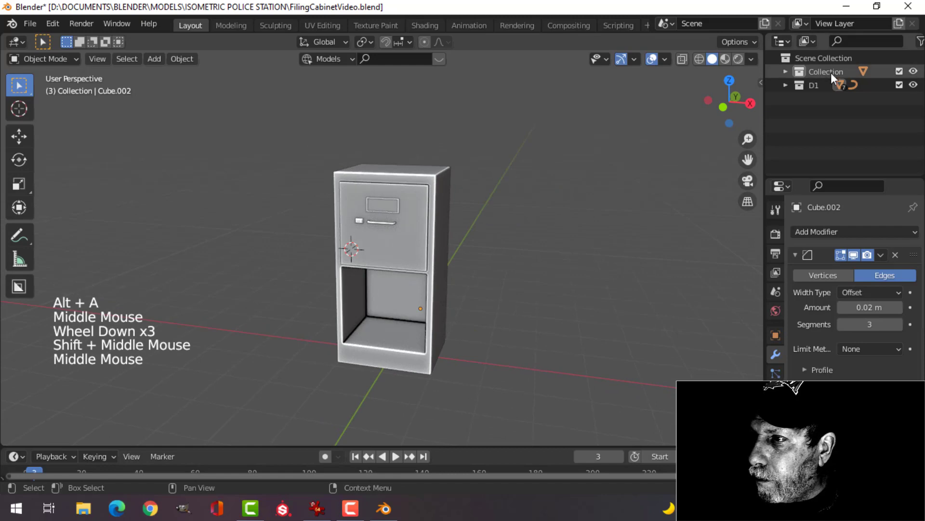
- Select all objects in the D1 collection and slide the drawer partway out of the cabinet along Y
left_click(814, 85)
right_click(814, 85)
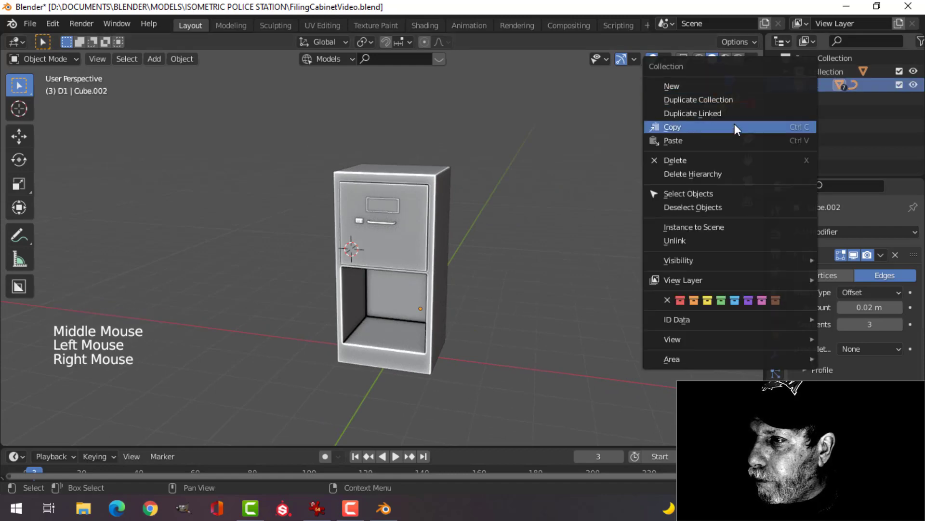
left_click(696, 192)
middle_click_drag(342, 196, 380, 219)
scroll(467, 214, "up", 2)
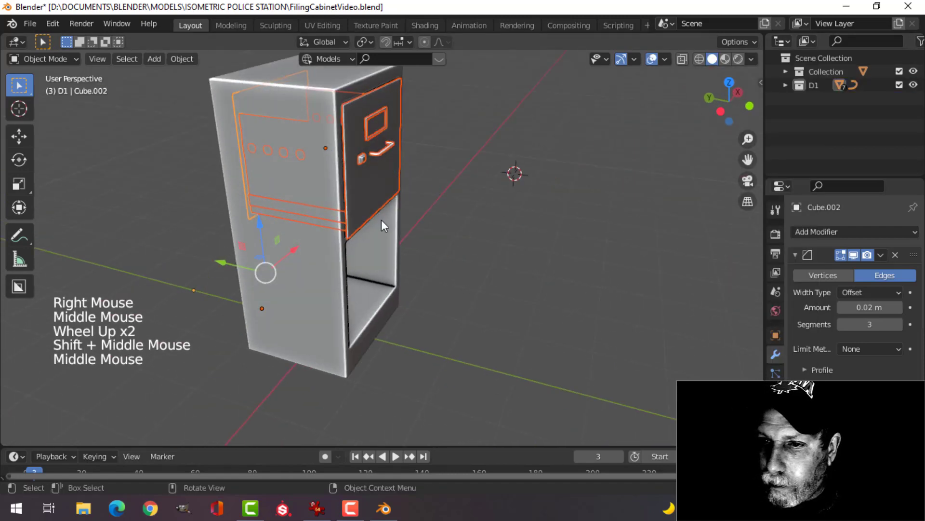
left_click_drag(226, 266, 371, 253)
key("alt+a")
mouse_move(536, 211)
middle_mouse_down()
mouse_move(285, 187)
mouse_move(262, 158)
mouse_move(339, 145)
mouse_move(548, 186)
mouse_move(531, 217)
mouse_move(544, 207)
middle_mouse_up()
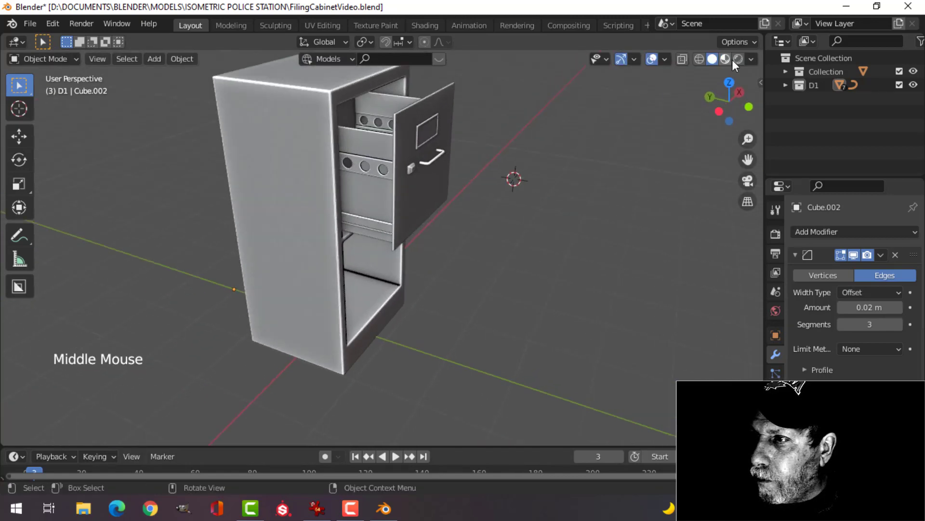
- Change the lighting of the solid viewport shading and turn on shadows, checking the cabinet from several angles
left_click(752, 59)
left_click(729, 123)
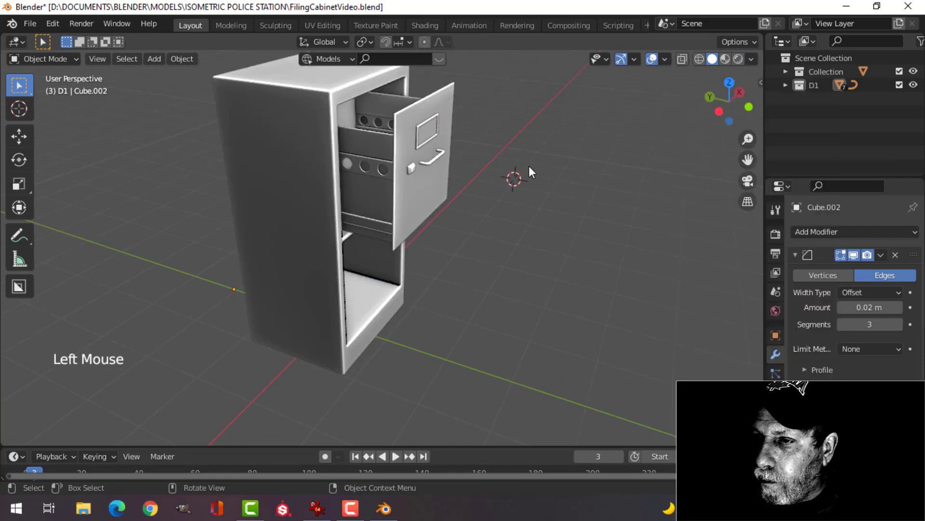
mouse_move(529, 166)
middle_mouse_down()
mouse_move(346, 159)
mouse_move(424, 163)
middle_mouse_up()
scroll(424, 163, "up", 2)
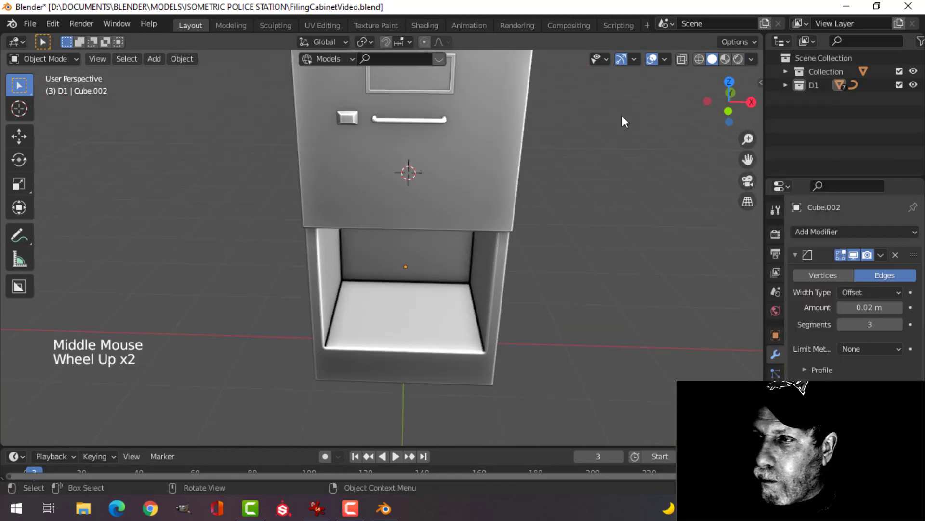
left_click(751, 59)
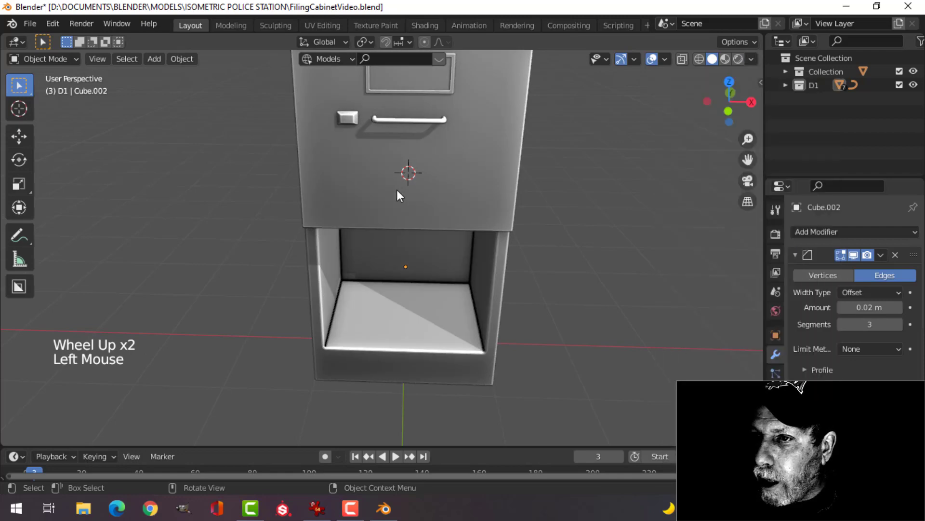
middle_click_drag(397, 189, 500, 191)
scroll(499, 192, "down", 2)
middle_click_drag(419, 163, 429, 198, "shift")
mouse_move(429, 197)
middle_mouse_down()
mouse_move(441, 229)
mouse_move(320, 250)
mouse_move(428, 230)
mouse_move(444, 274)
mouse_move(452, 222)
mouse_move(479, 231)
mouse_move(435, 221)
mouse_move(440, 209)
mouse_move(416, 215)
mouse_move(441, 166)
mouse_move(473, 212)
mouse_move(467, 227)
mouse_move(443, 212)
mouse_move(463, 211)
mouse_move(385, 224)
middle_mouse_up()
scroll(436, 221, "down", 1)
scroll(481, 214, "up", 1)
scroll(443, 208, "up", 2)
- Snap the 3D cursor to the center of the drawer's front face
left_click(385, 224)
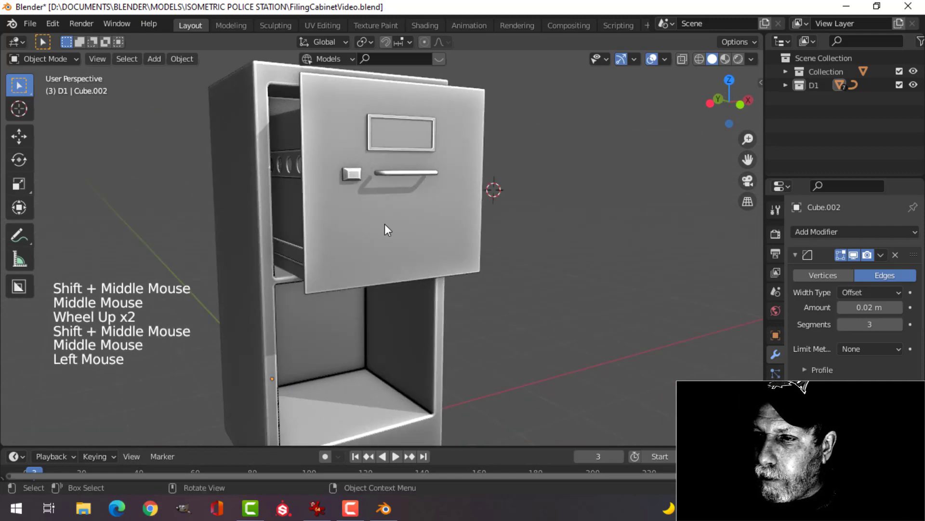
key("Tab")
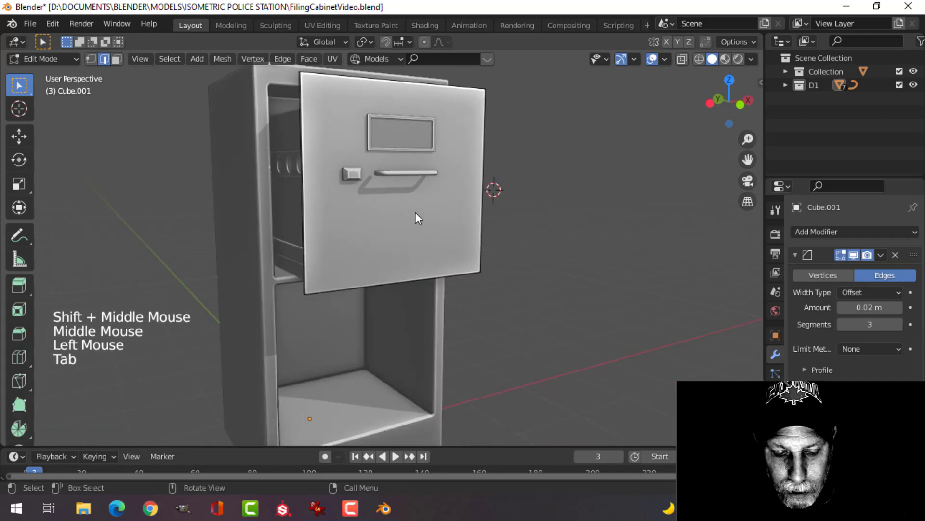
key("3")
left_click(400, 215)
key("shift+s")
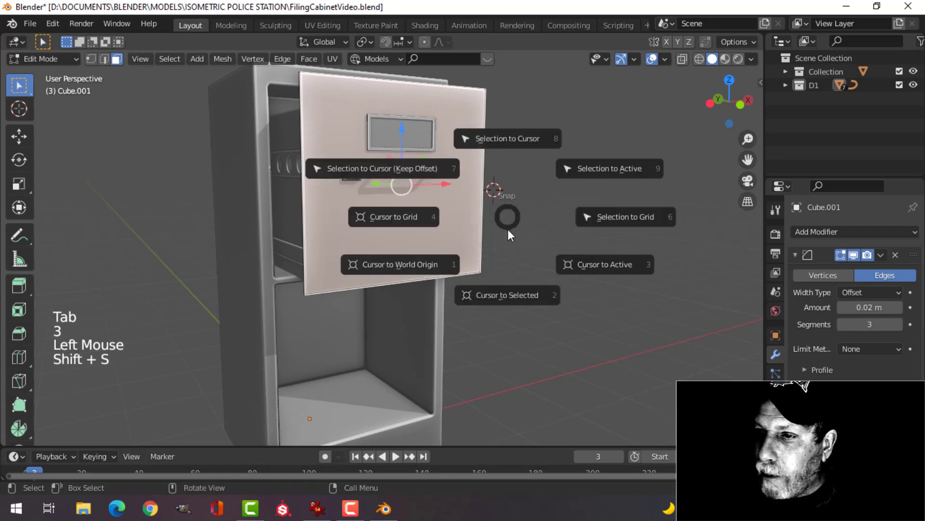
left_click(520, 296)
key("Tab")
middle_click_drag(502, 224, 511, 239)
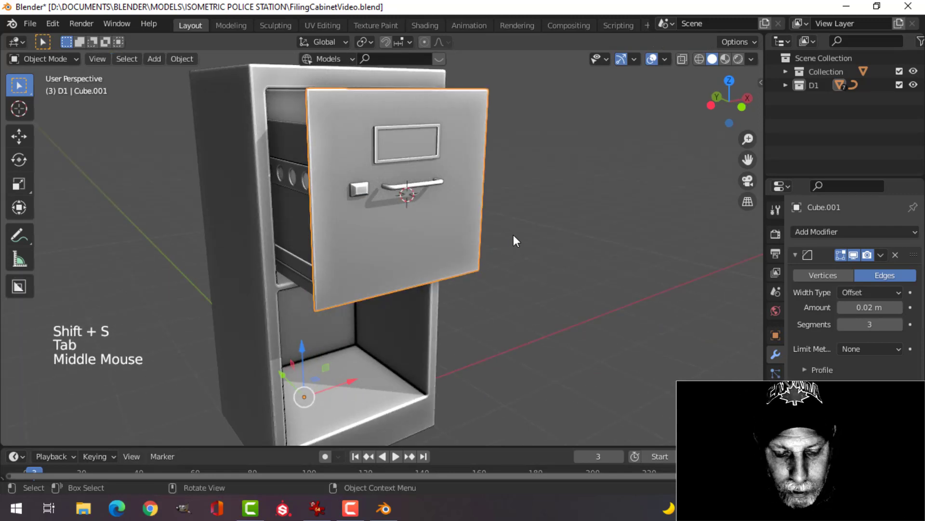
- Add a mesh circle at the 3D cursor on the drawer front
key("shift+a")
mouse_move(475, 190)
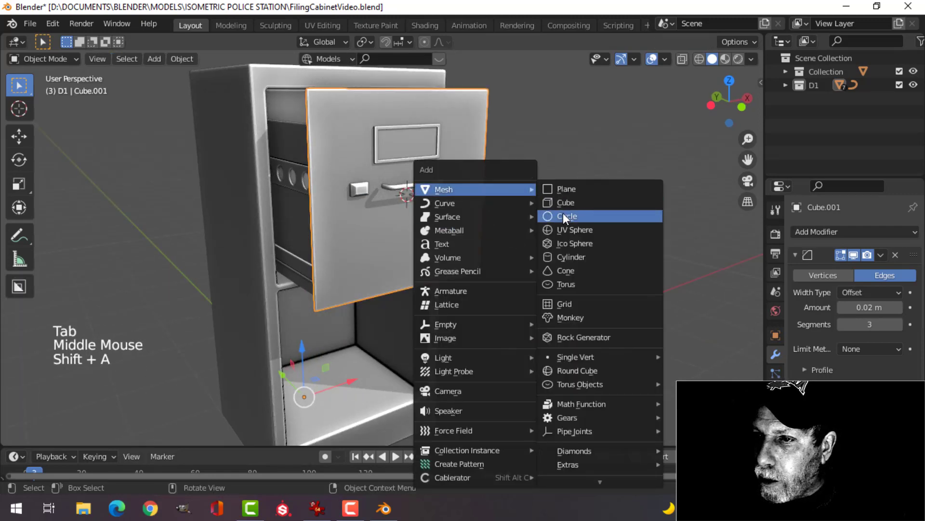
left_click(563, 217)
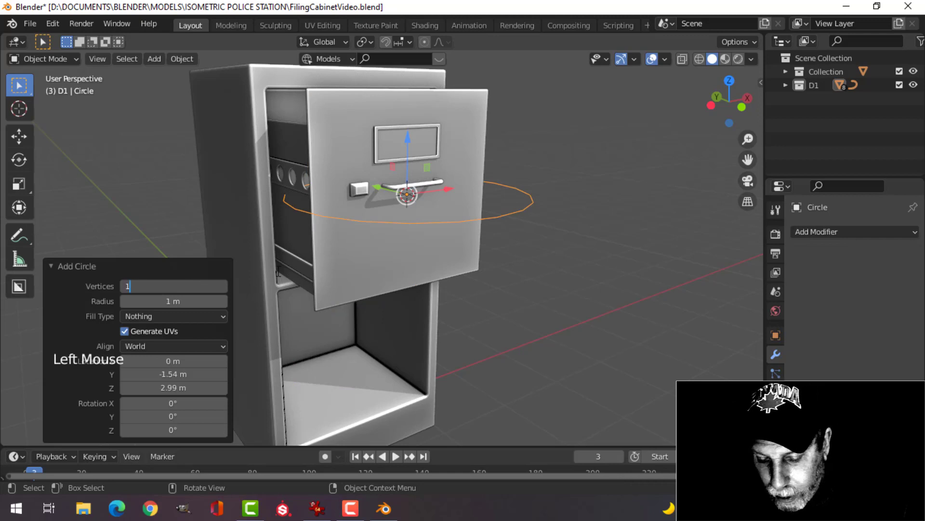
scroll(493, 235, "down", 3)
- Scale the circle's mesh to about 0.297 and rotate it 90° about X, parallel to the drawer front
key("Tab")
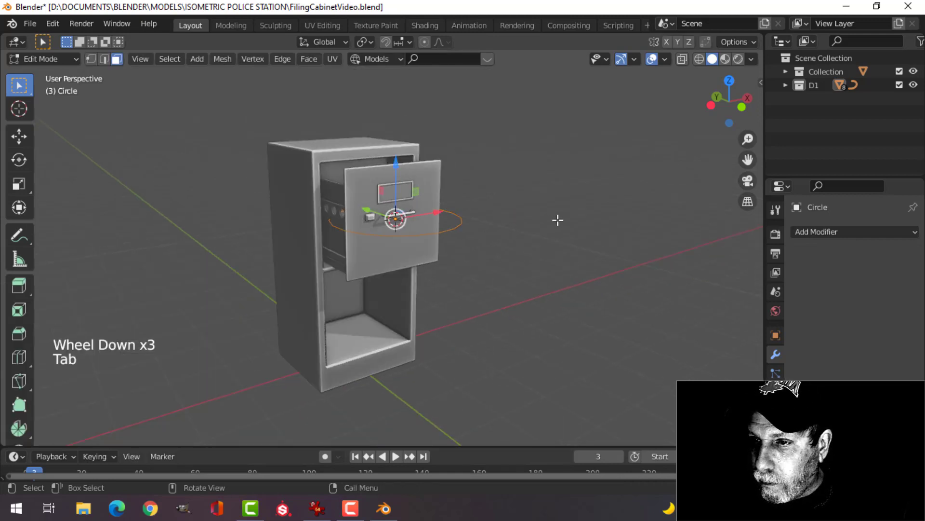
key("s")
left_click(458, 233)
middle_click_drag(378, 237, 473, 244)
scroll(473, 243, "up", 2)
type("r")
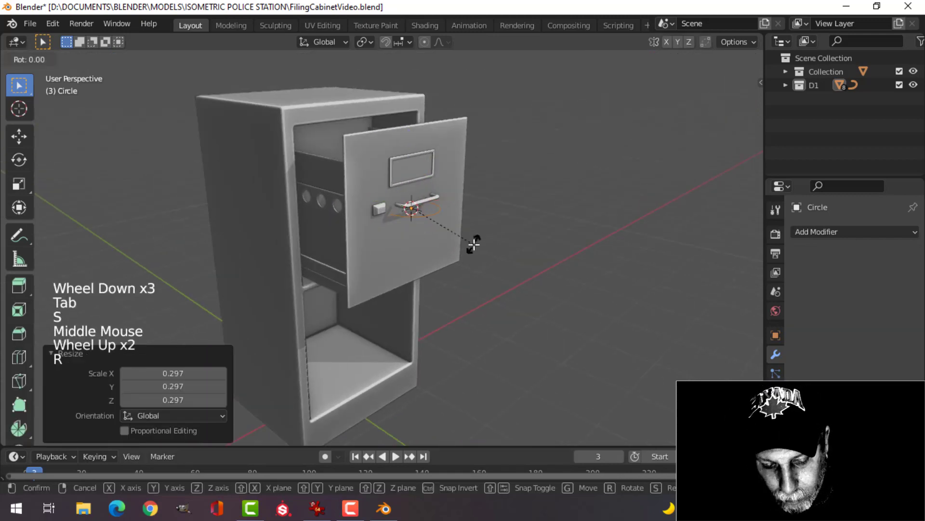
type("x90")
key("Return")
- Lower the circle about 0.32 m along Z and scale it down to about 0.299
middle_click_drag(520, 227, 466, 237)
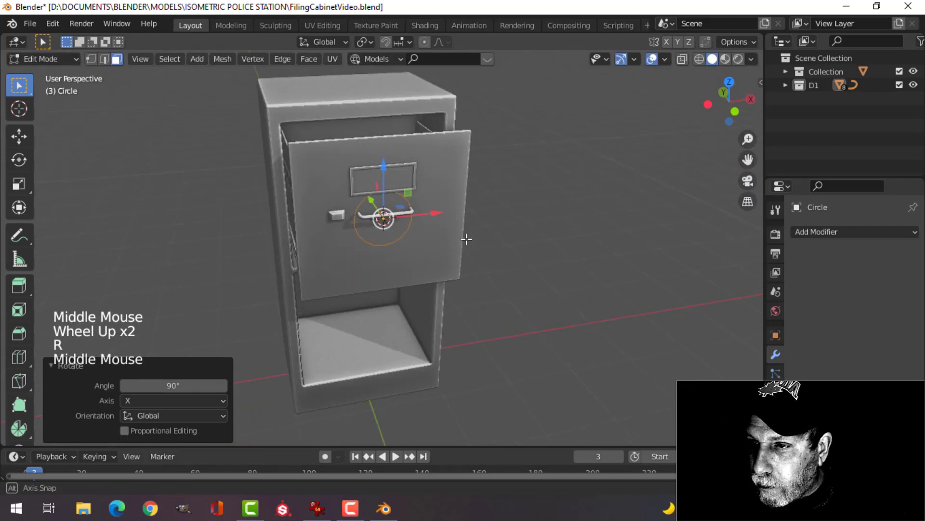
left_click_drag(381, 174, 385, 205)
key("s")
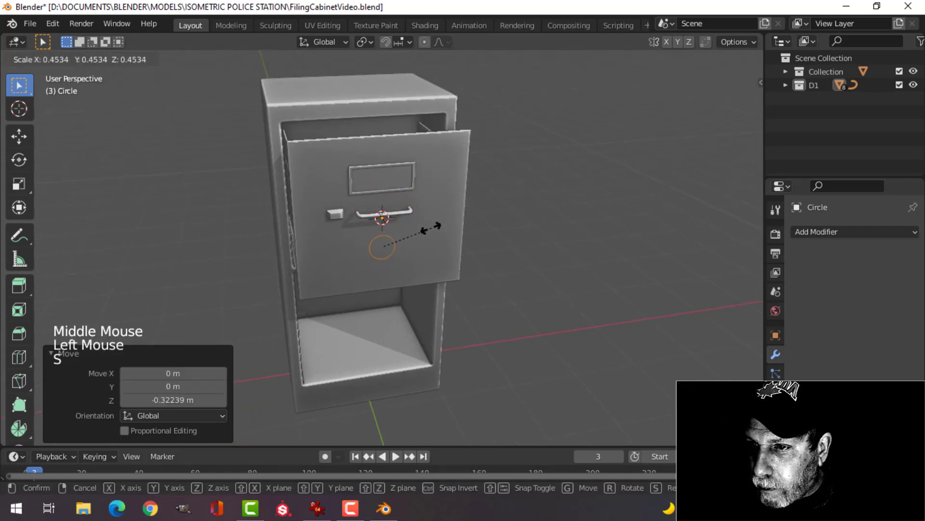
left_click(415, 232)
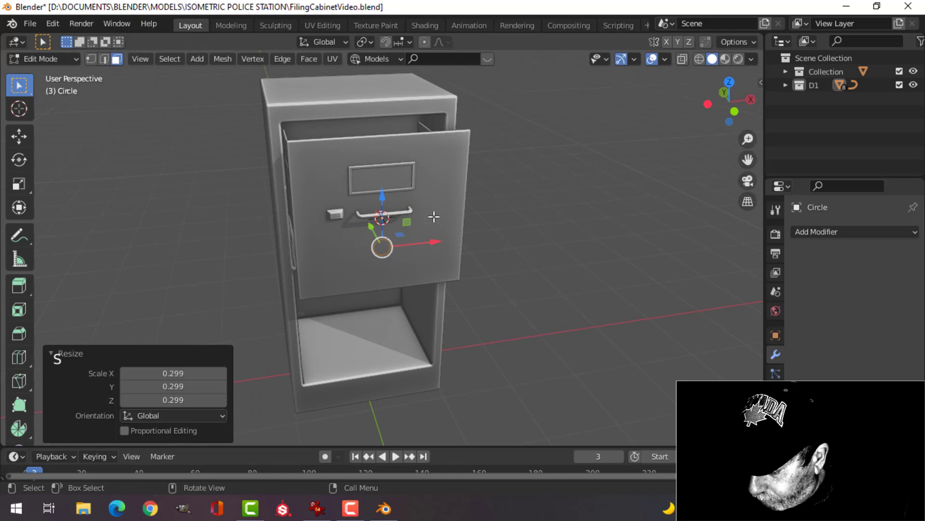
- In front view, shrink the circle further and move it about 0.566 m in X and -0.212 m in Z, toward the drawer's lower right corner
key("KP_1")
scroll(434, 217, "up", 4)
key("s")
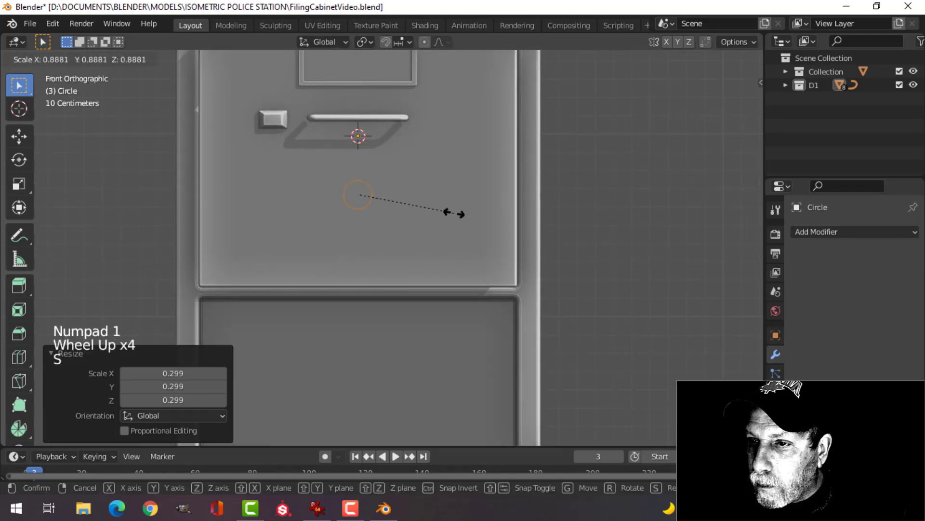
left_click(424, 213)
key("g")
left_click(532, 250)
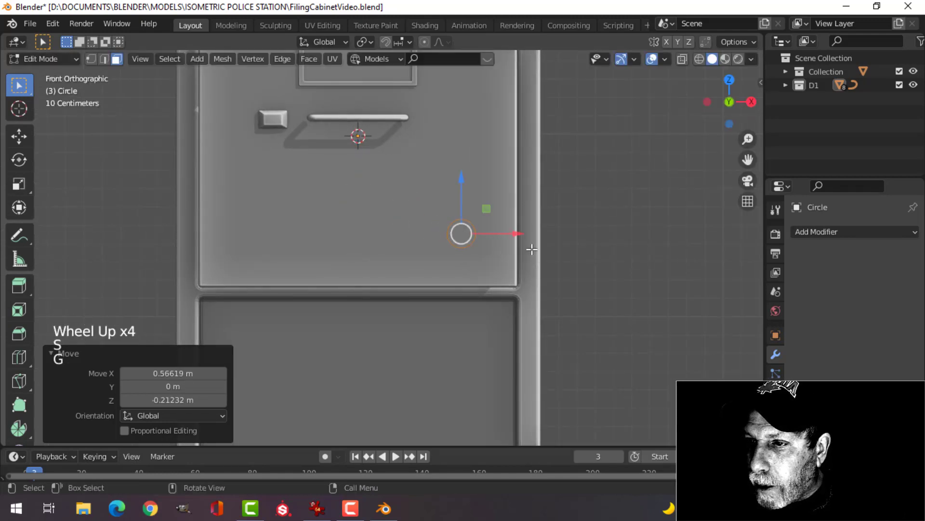
- Nudge the circle slightly along Y relative to the drawer front
middle_click_drag(530, 248, 500, 271)
scroll(564, 277, "up", 2)
scroll(537, 263, "up", 2)
left_click_drag(435, 236, 443, 237)
- Fill the circle, extrude the face slightly along Y toward the drawer front, and delete that rear face
key("f")
middle_click_drag(512, 262, 563, 290)
key("e")
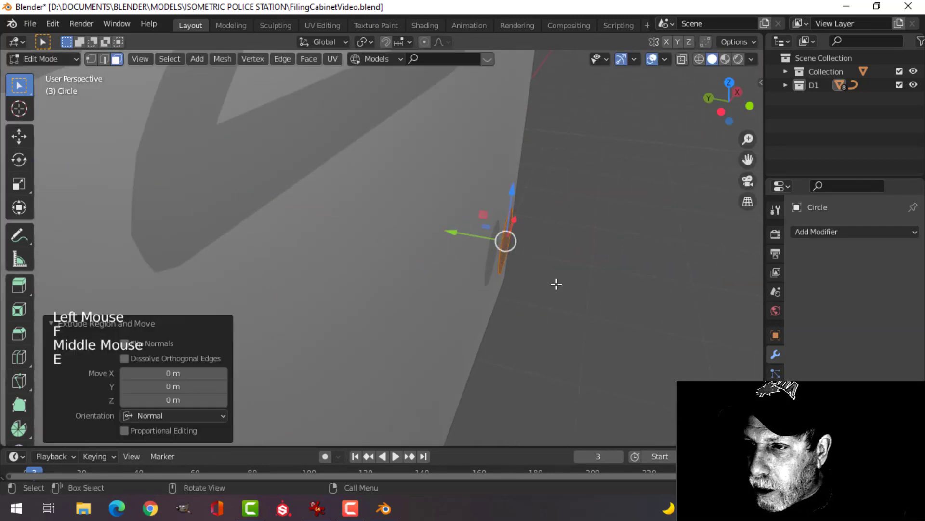
left_click_drag(464, 233, 458, 234)
key("x")
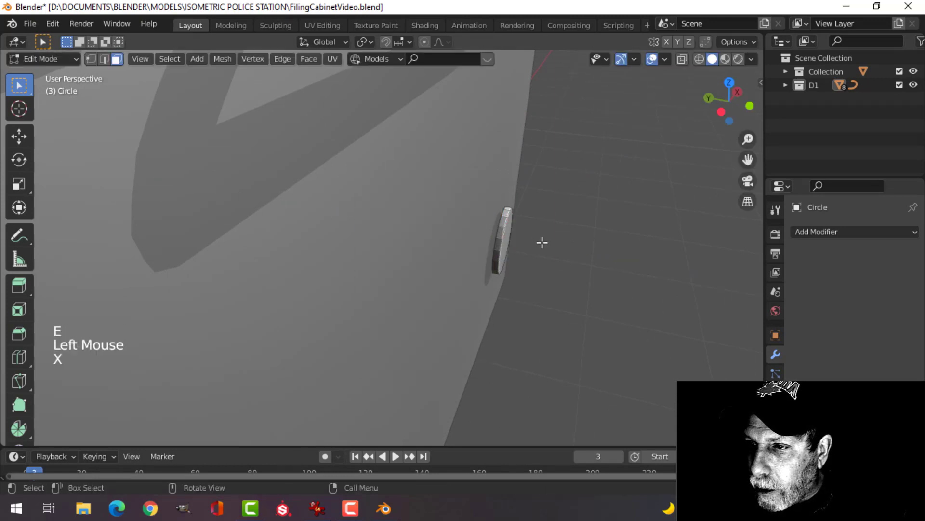
middle_click_drag(542, 241, 466, 241)
- Bevel the rim of the disc's front face with 2 segments
left_click(442, 257)
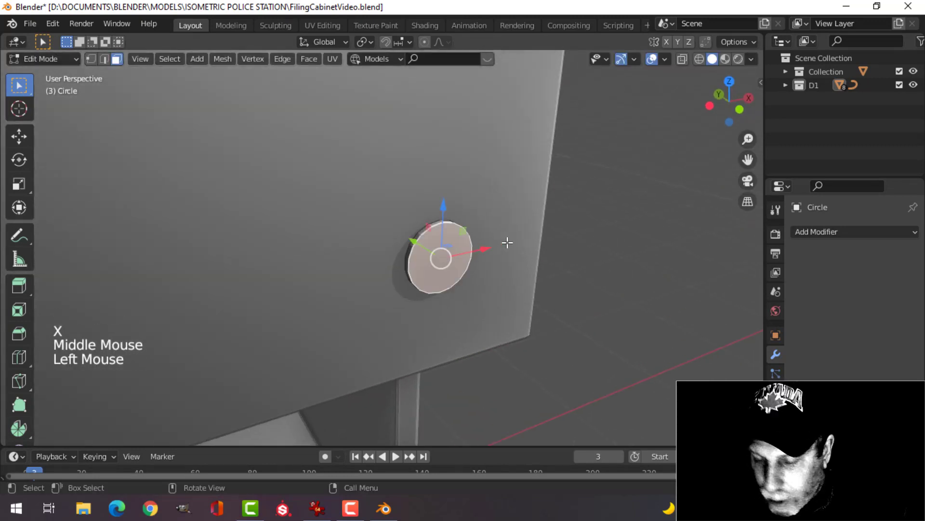
scroll(522, 254, "up", 2)
scroll(395, 217, "up", 1, "shift")
mouse_move(395, 217)
middle_mouse_down("shift")
mouse_move(358, 219)
mouse_move(381, 224)
middle_mouse_up("shift")
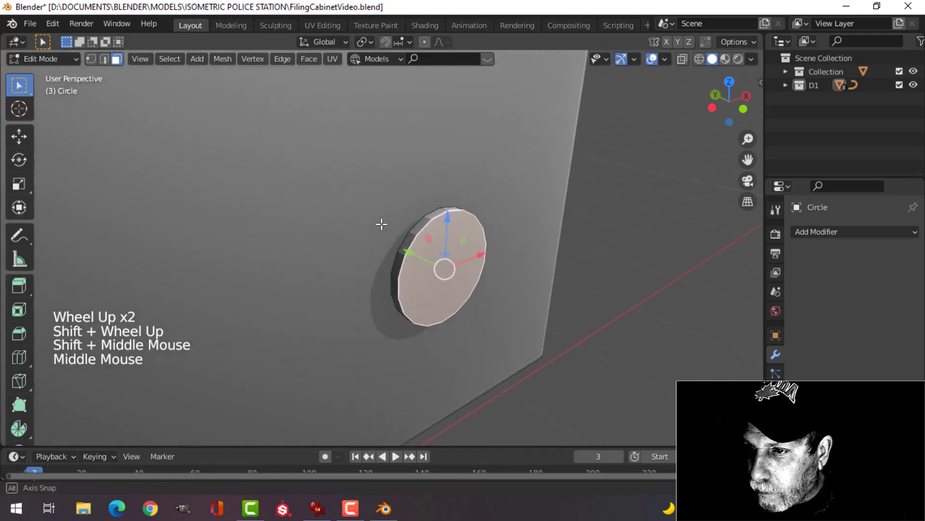
key("ctrl+b")
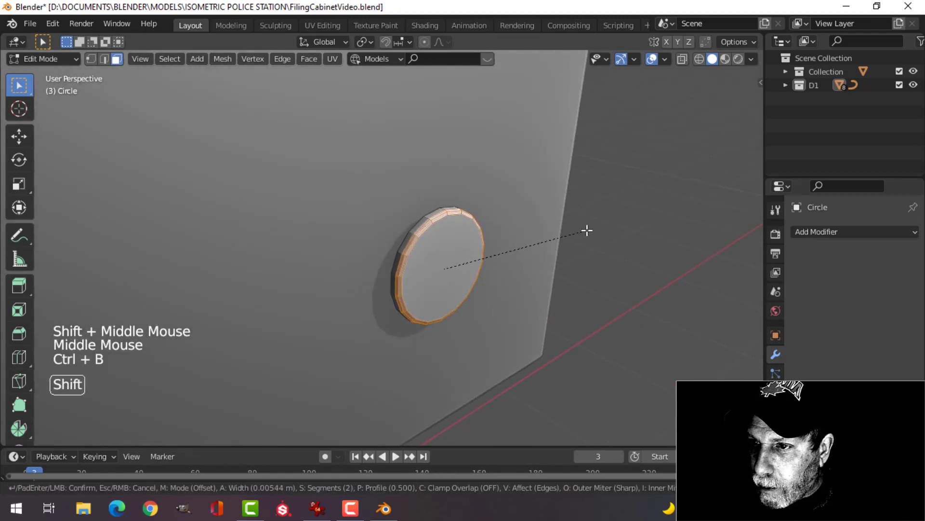
left_click(551, 244)
key("alt+a")
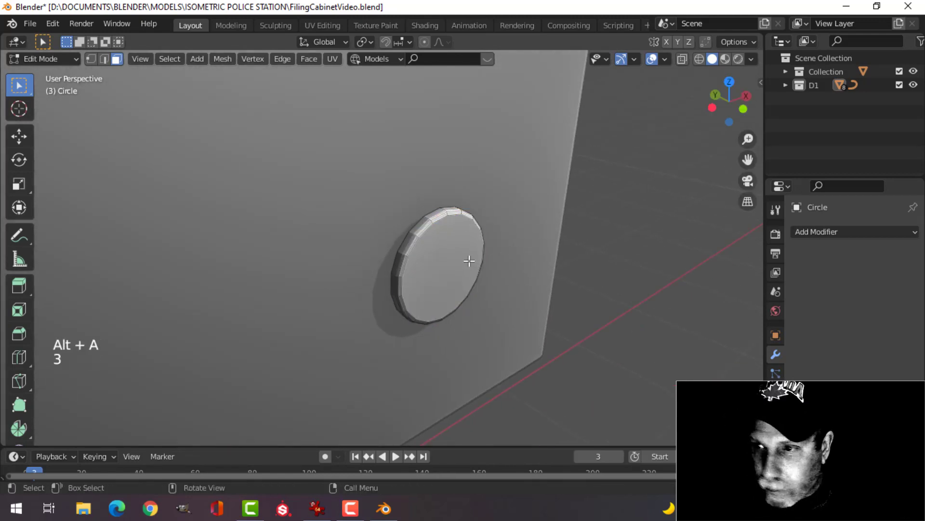
- Inset the disc's front face about 0.006 m and extrude it inward about 0.003 m
left_click(469, 261)
key("i")
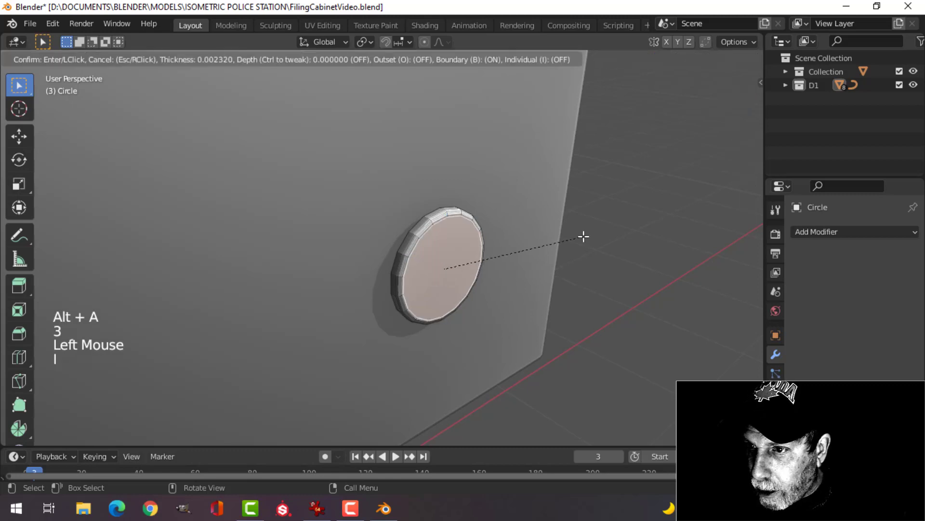
left_click(581, 234)
middle_click_drag(552, 244, 520, 248, "shift")
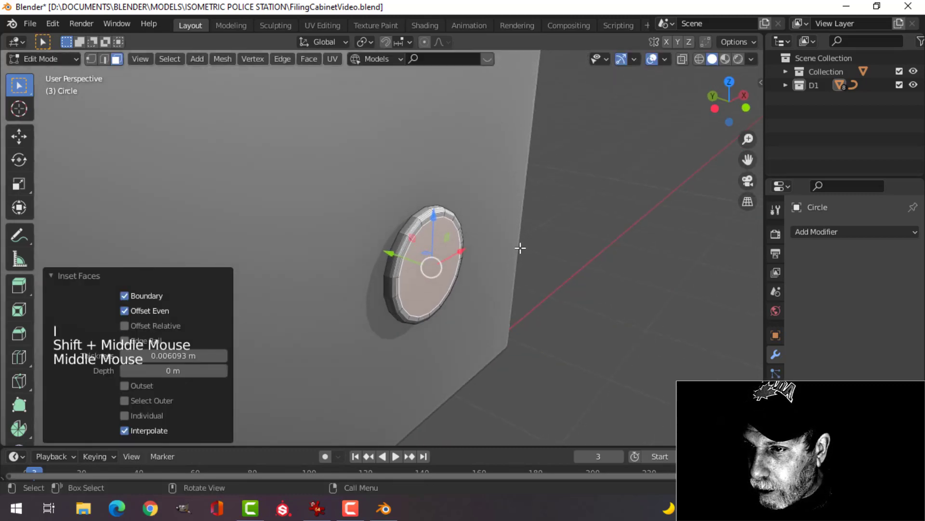
key("e")
left_click(518, 245)
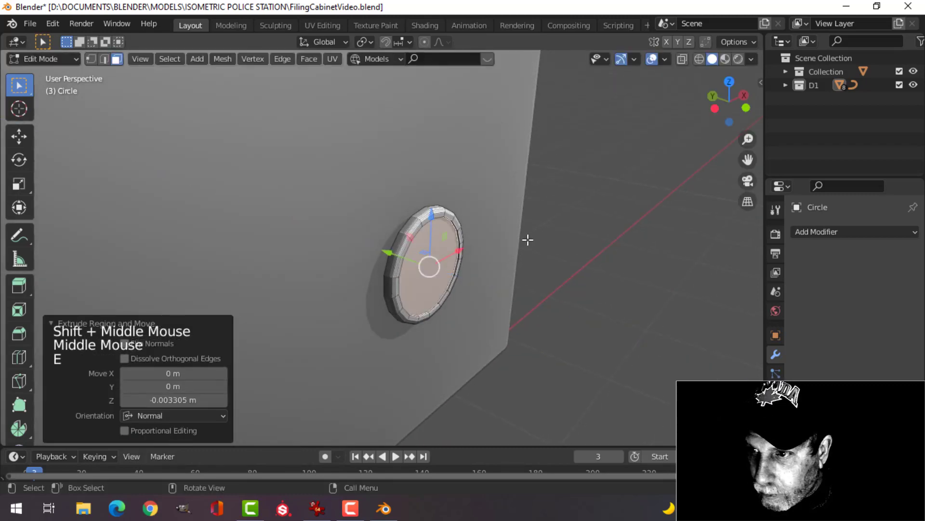
- Extrude the recessed face, scale it to 0.915, and extrude it again about 0.003 m outward along Y
key("e")
key("s")
left_click(519, 245)
middle_click_drag(516, 244, 515, 250)
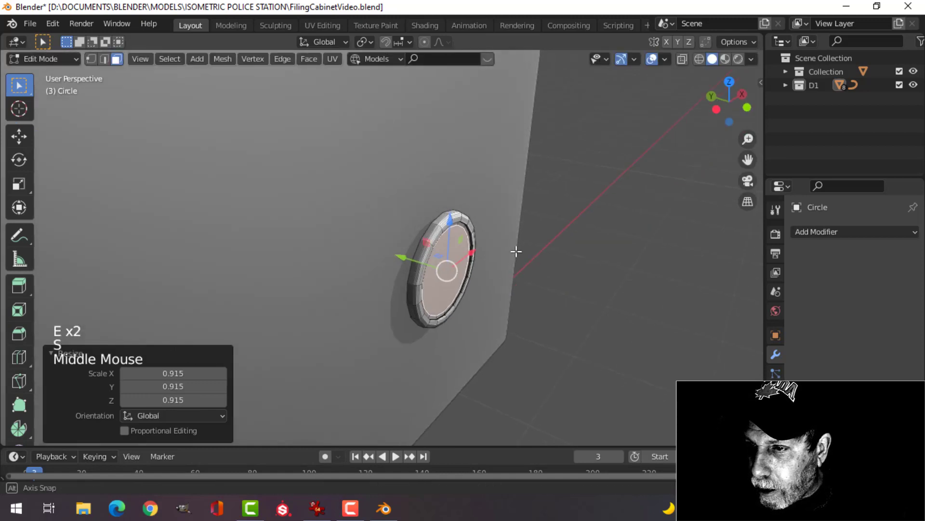
key("e")
left_click(404, 260)
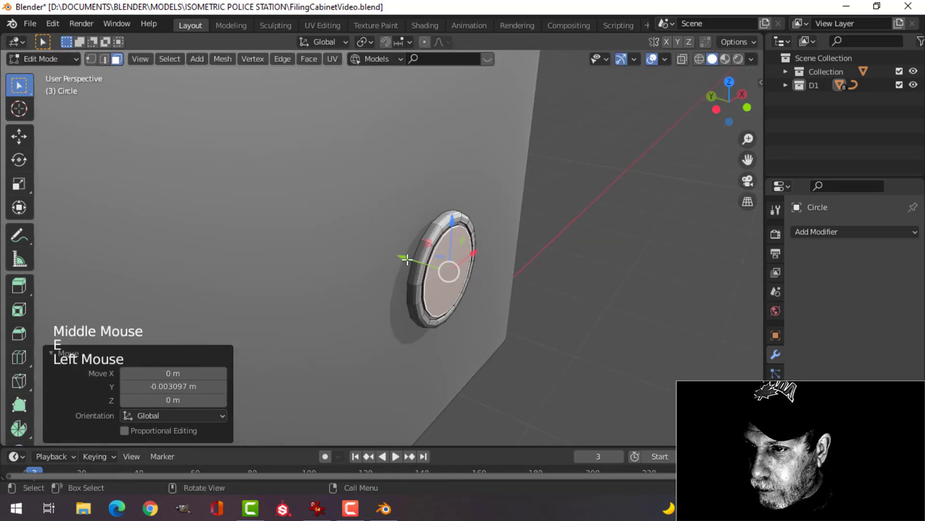
- Bevel the edges of the raised central face with 2 segments and return to Object Mode
scroll(563, 258, "up", 2)
middle_click_drag(563, 258, 487, 223, "shift")
key("ctrl+b")
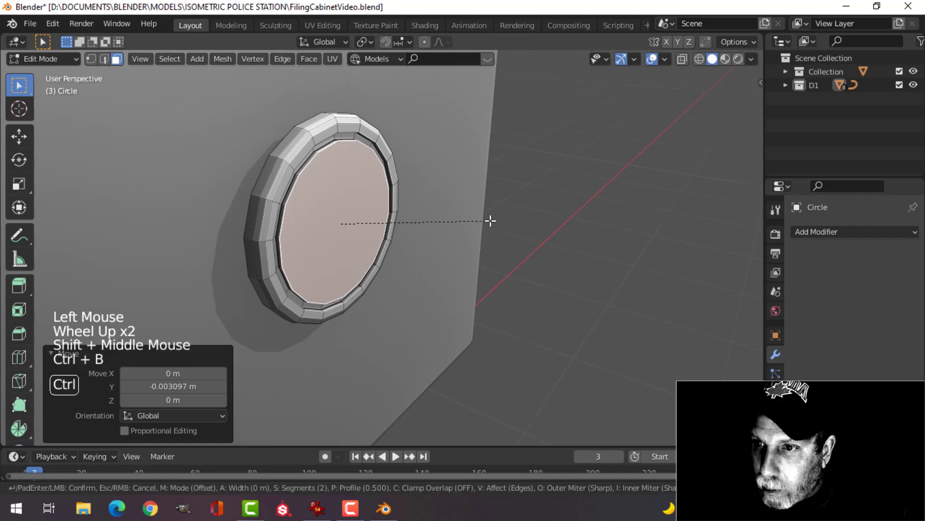
left_click(515, 213)
key("Tab")
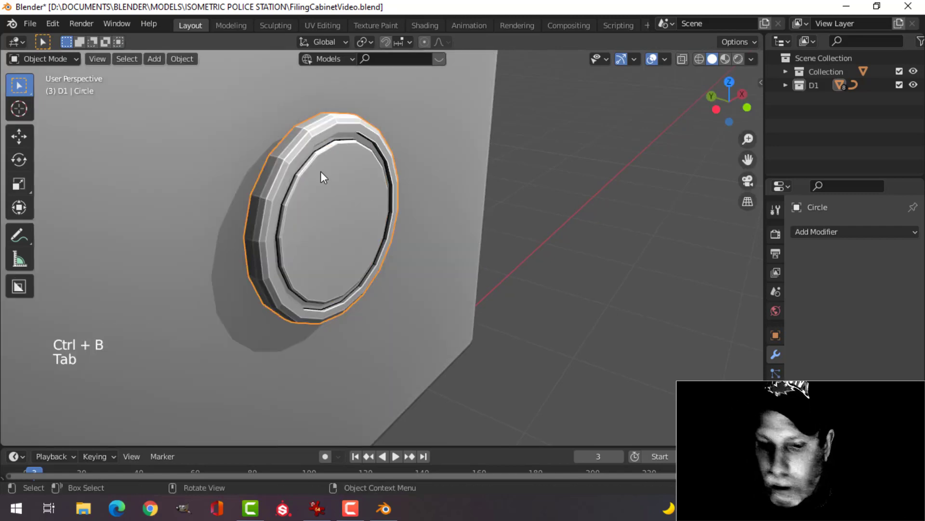
- Add a level 1 Subdivision Surface modifier to the disc and shade it smooth
key("ctrl+1")
right_click(322, 170)
left_click(306, 161)
key("alt+a")
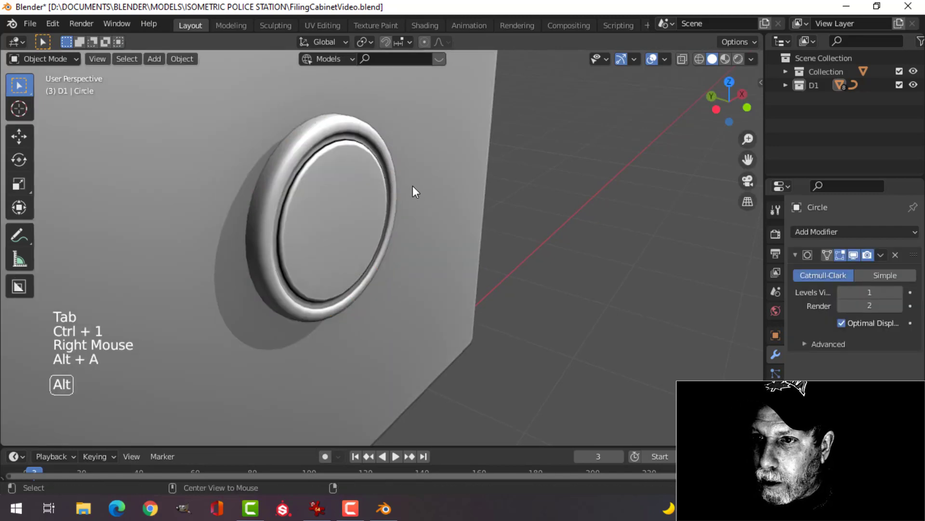
- Move the disc's whole mesh away from the drawer front along negative Y to expose its back side
scroll(413, 190, "down", 3)
middle_click_drag(413, 190, 457, 216)
scroll(420, 229, "up", 2)
left_click(401, 241)
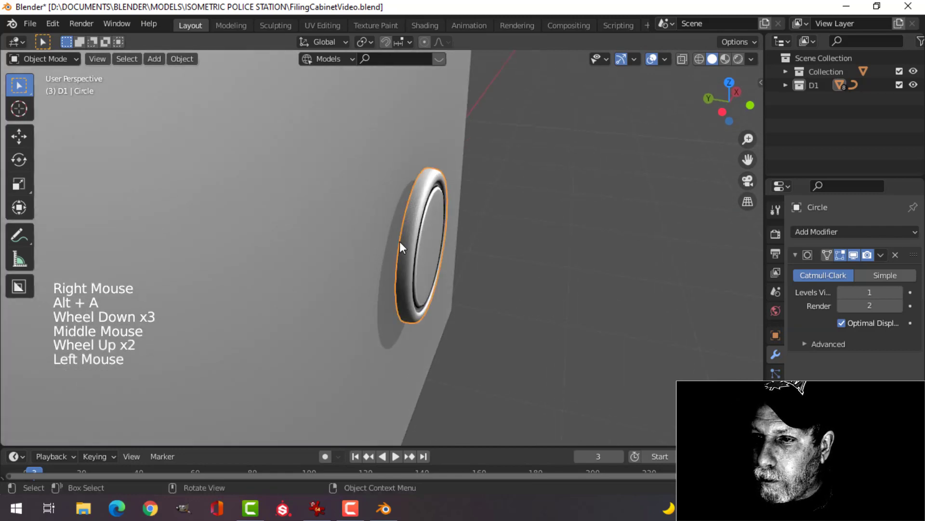
key("Tab")
middle_click_drag(401, 241, 445, 252)
key("a")
scroll(448, 253, "down", 2)
left_click_drag(386, 248, 436, 250)
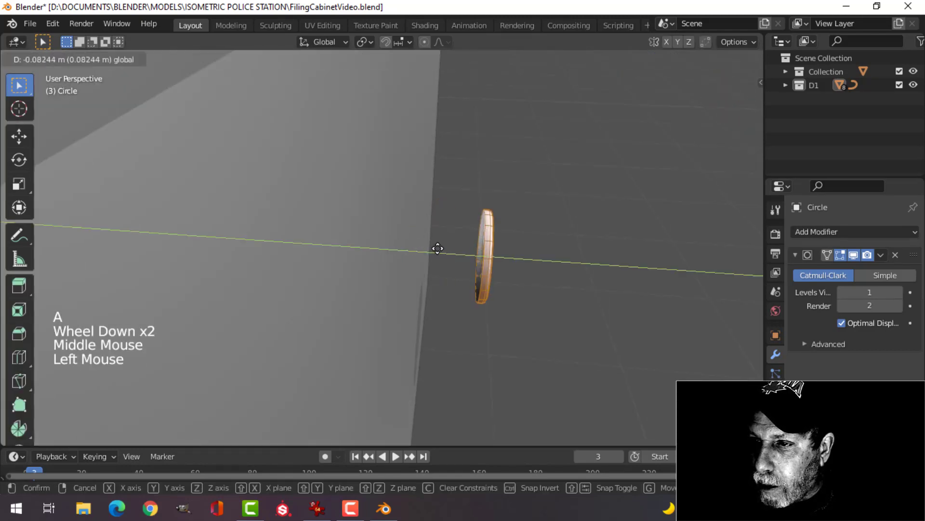
middle_click_drag(436, 250, 496, 241)
key("alt+a")
scroll(500, 256, "up", 2)
scroll(496, 242, "down", 2)
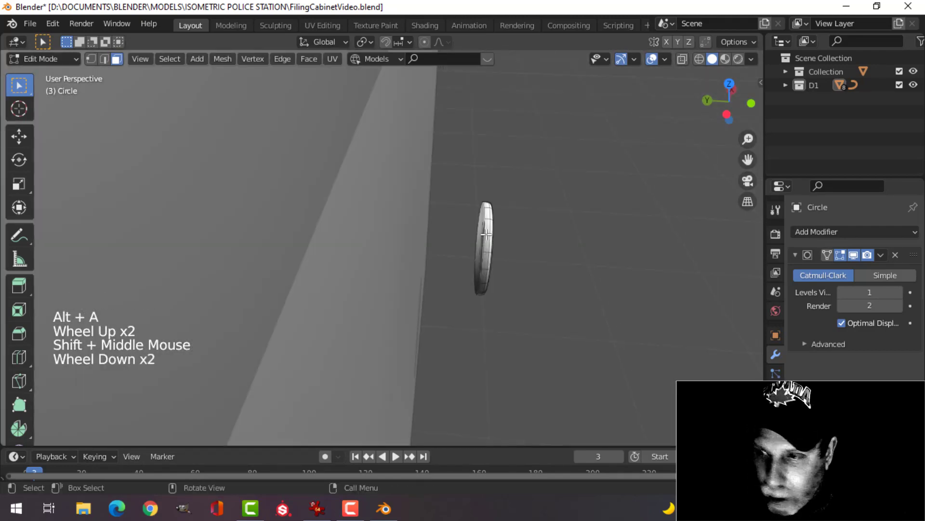
- Reposition the disc's whole mesh along Y against the drawer front and return to Object Mode
key("3")
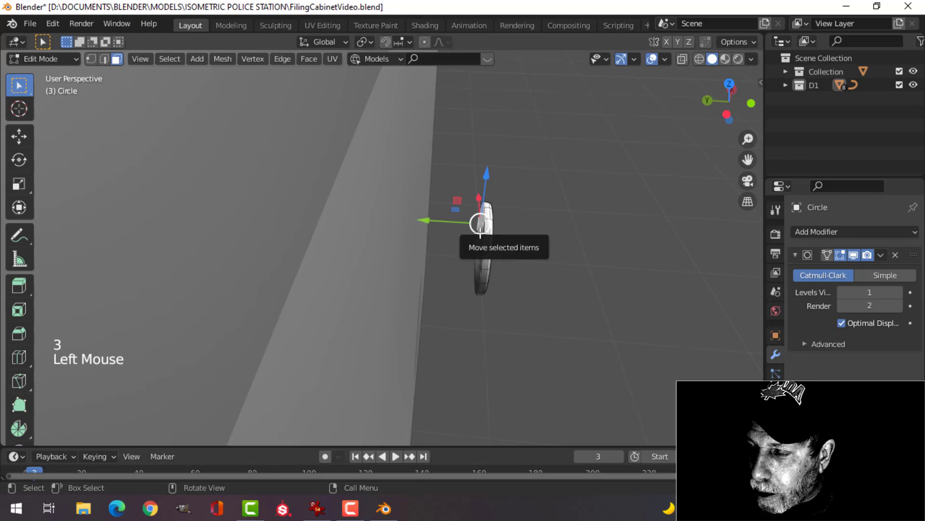
key("alt+a")
left_click_drag(485, 248, 528, 251)
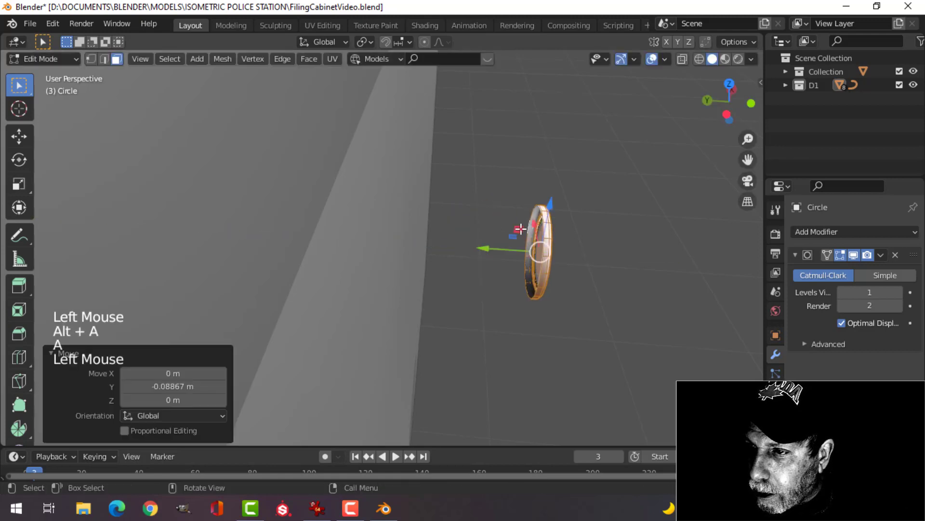
middle_click_drag(528, 241, 507, 234, "shift")
mouse_move(471, 251)
left_mouse_down()
mouse_move(379, 247)
mouse_move(485, 248)
left_mouse_up()
middle_click_drag(485, 247, 405, 203)
scroll(392, 240, "down", 1)
key("Tab")
scroll(403, 245, "down", 3)
key("alt+a")
scroll(384, 234, "down", 6)
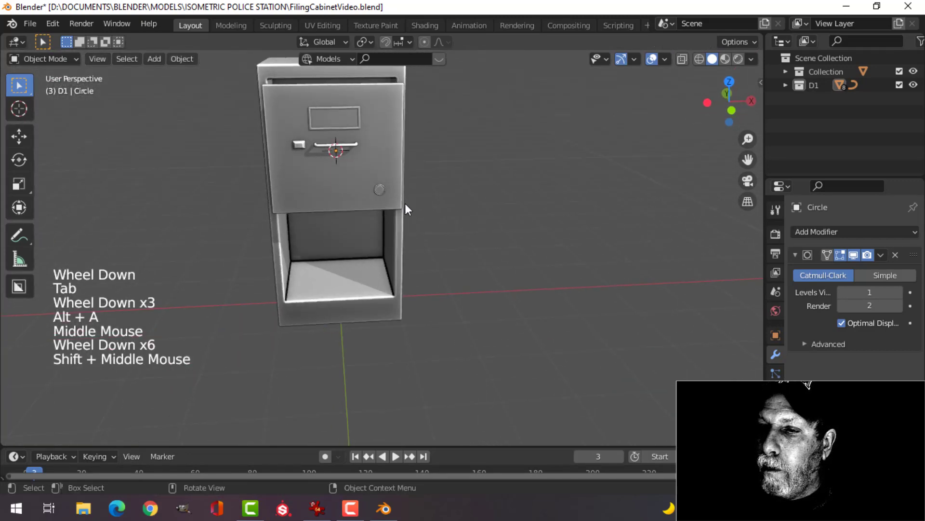
- Examine the round detail on the drawer front and the open drawer of the cabinet
scroll(372, 158, "up", 2)
left_click(381, 164)
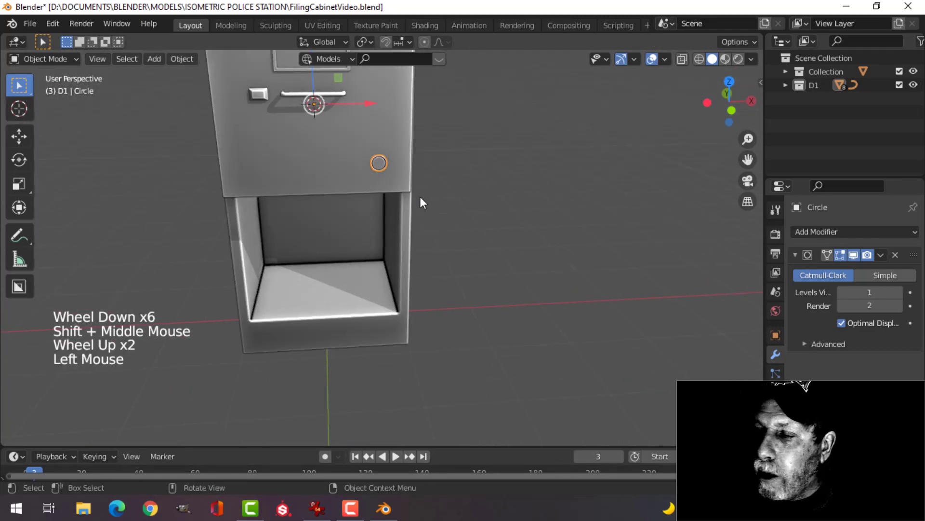
key("alt+a")
scroll(431, 175, "down", 2)
middle_click_drag(431, 175, 444, 271, "shift")
scroll(365, 274, "up", 2)
scroll(385, 231, "down", 2)
middle_click_drag(350, 211, 361, 250, "shift")
middle_click_drag(362, 250, 416, 248)
- Add a plane and rotate its mesh 90° about X so it stands parallel to the drawer front
key("shift+a")
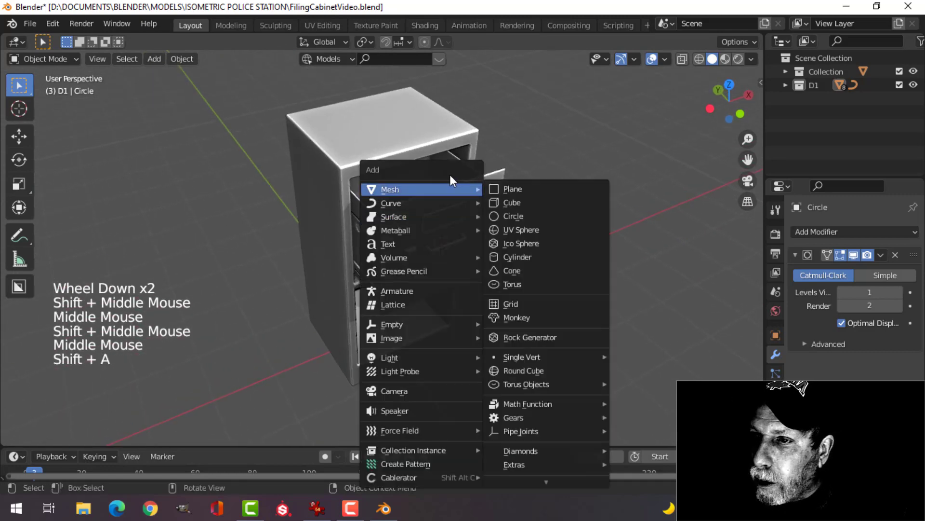
left_click(504, 189)
scroll(507, 201, "down", 2)
key("Tab")
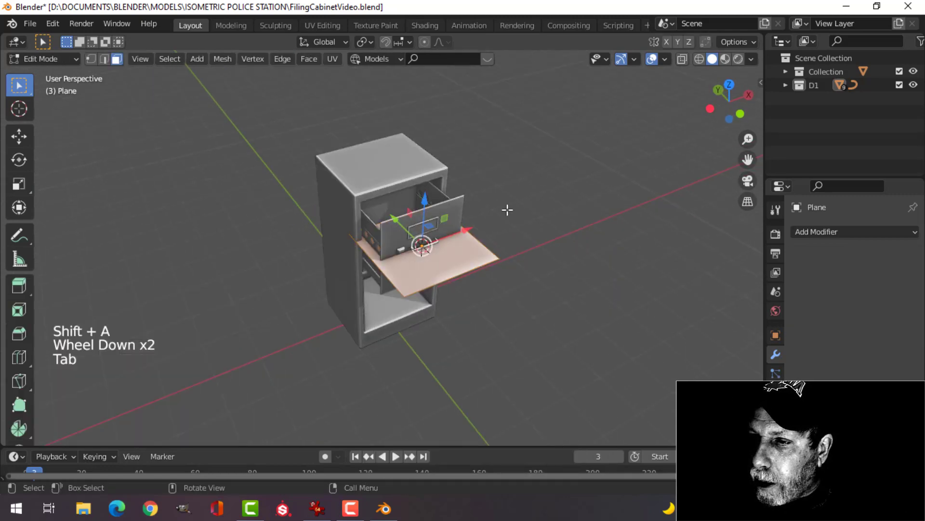
scroll(507, 210, "up", 3)
middle_click_drag(508, 210, 502, 204)
type("r")
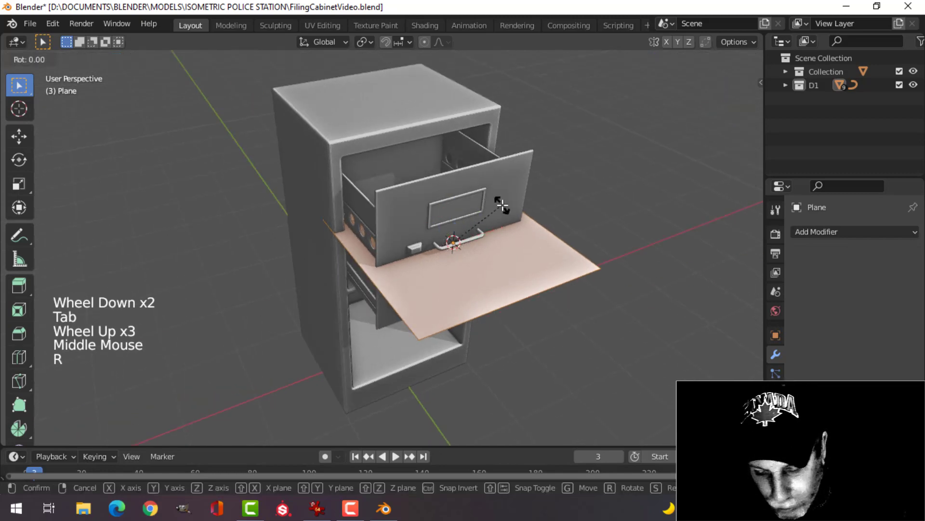
type("90")
middle_click_drag(521, 197, 543, 178)
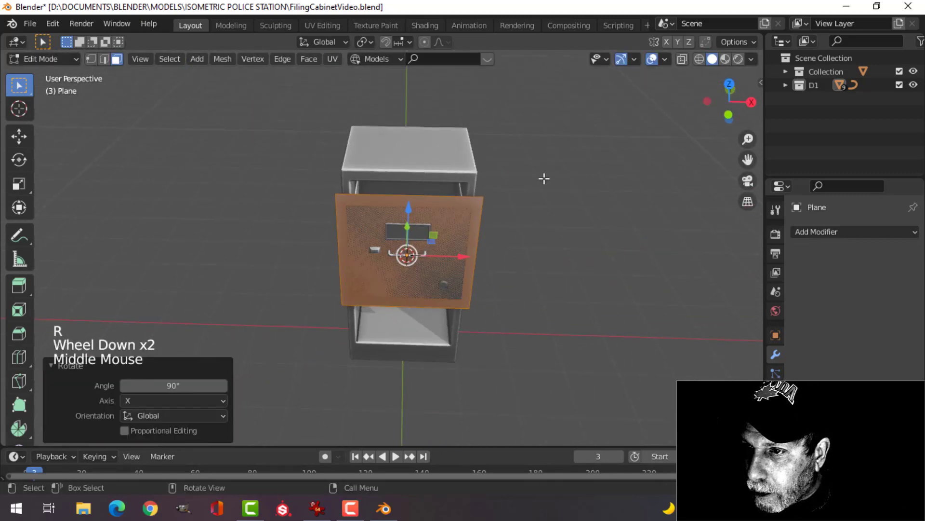
- Scale the plane to 0.842, and in wireframe front view scale it by about 0.966 to fit within the drawer
key("s")
left_click(525, 174)
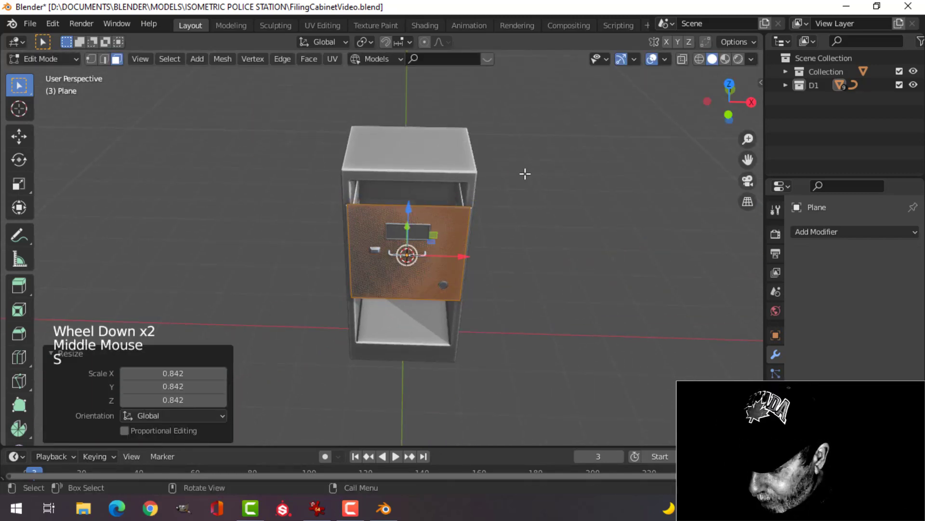
key("KP_1")
key("z")
left_click(440, 169)
scroll(463, 193, "up", 2)
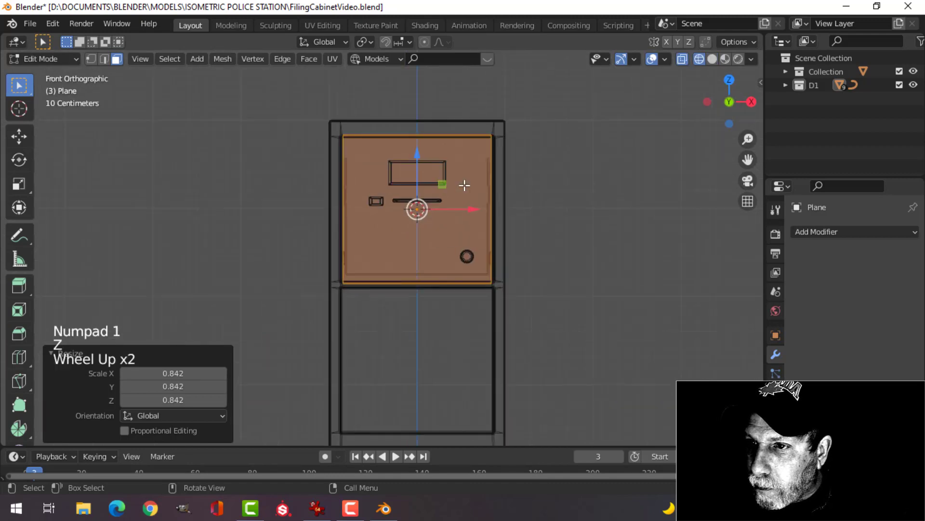
middle_click_drag(463, 196, 463, 208, "shift")
key("s")
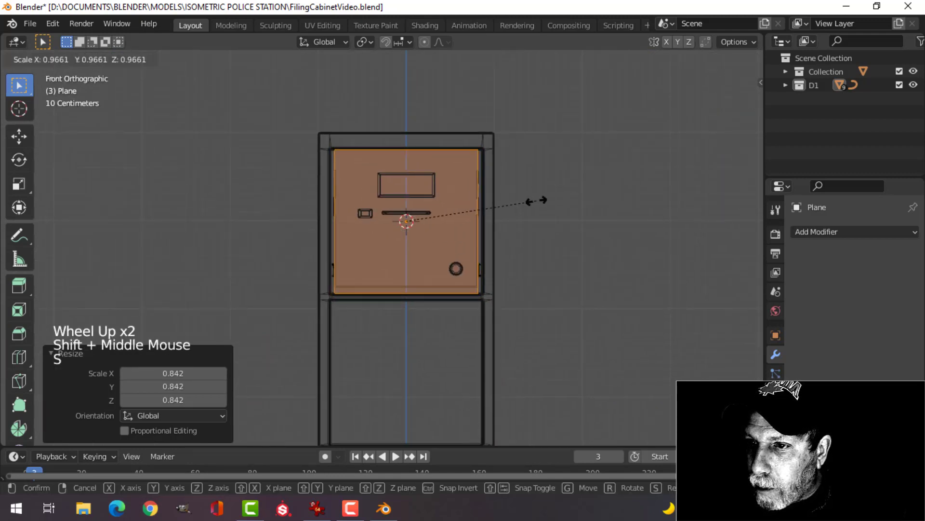
left_click(536, 200)
- Raise the plane's bottom edge about 0.07 m along Z and lower its top edge slightly
key("2")
left_click(408, 286)
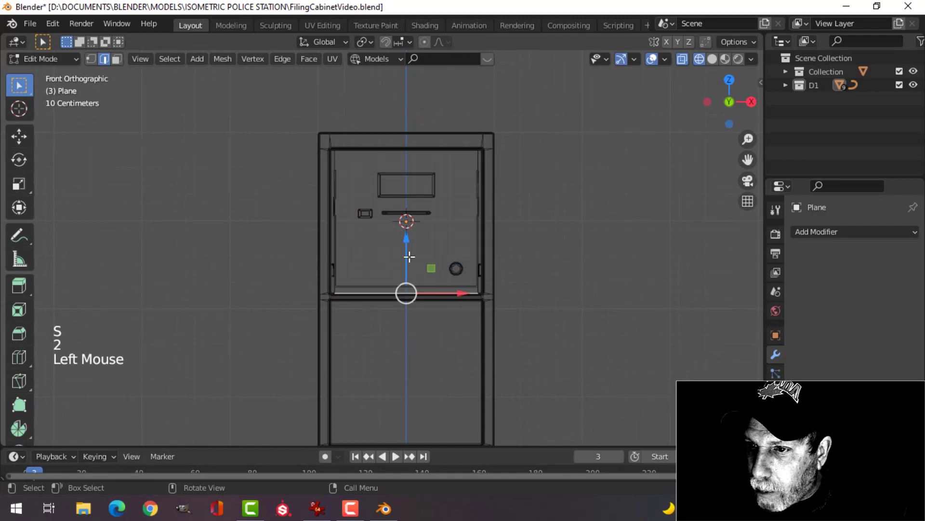
left_click_drag(408, 254, 409, 248)
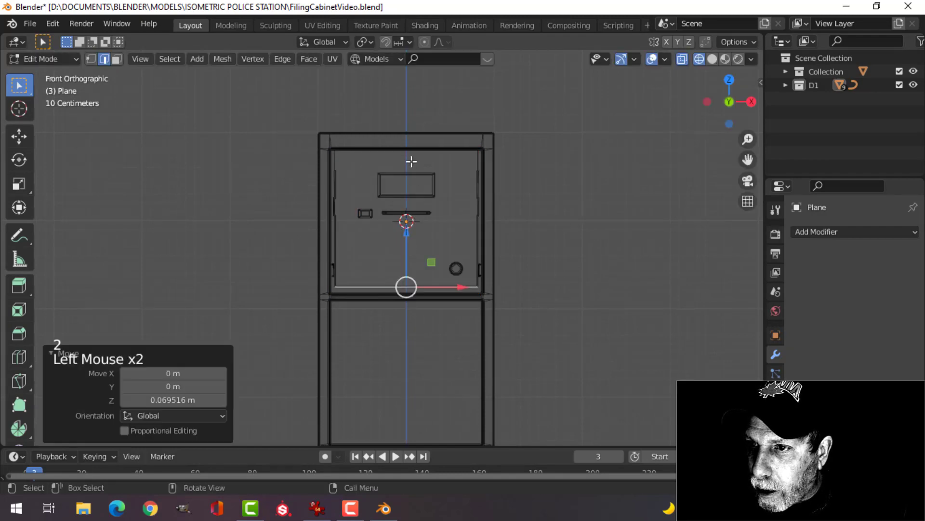
left_click(424, 149)
middle_click_drag(440, 153, 515, 205)
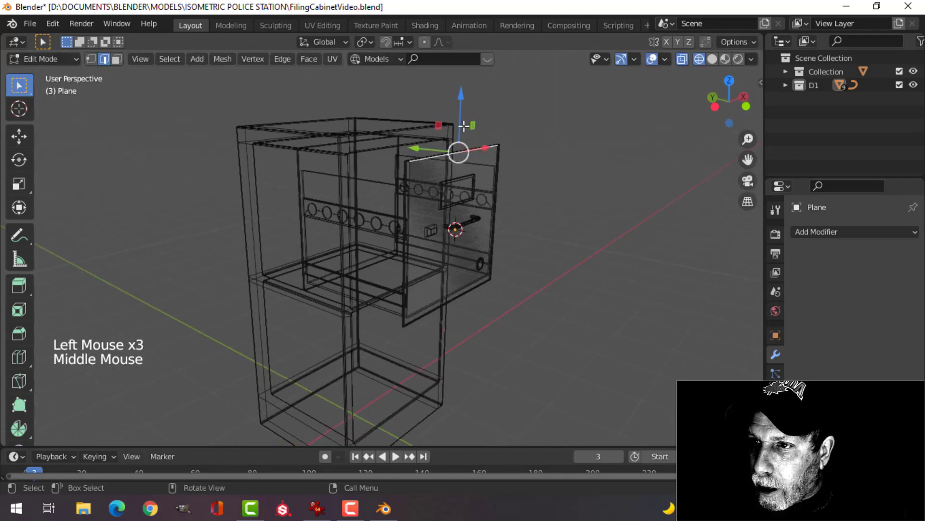
left_click_drag(460, 106, 461, 114)
- Move the whole plane about 0.137 m along Y behind the drawer front and switch to solid shading
key("a")
middle_click_drag(472, 188, 486, 258)
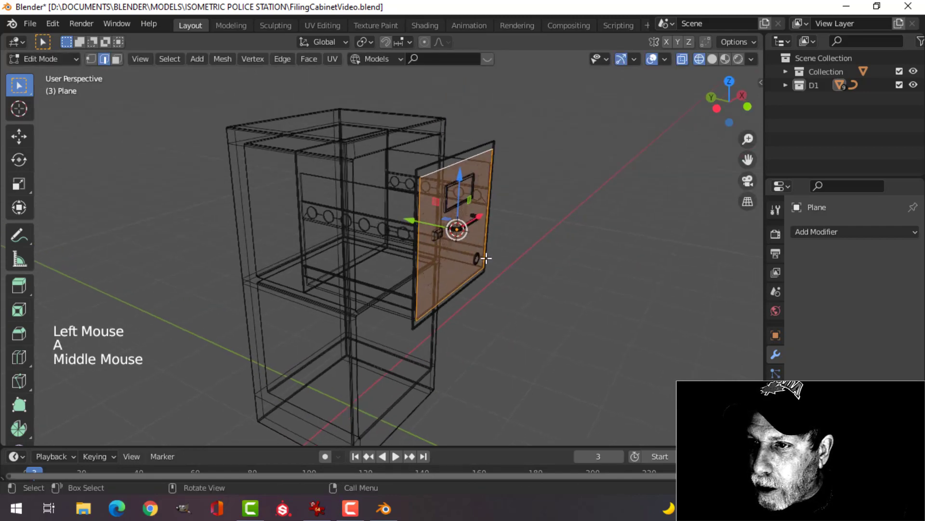
left_click_drag(409, 221, 398, 218)
key("z")
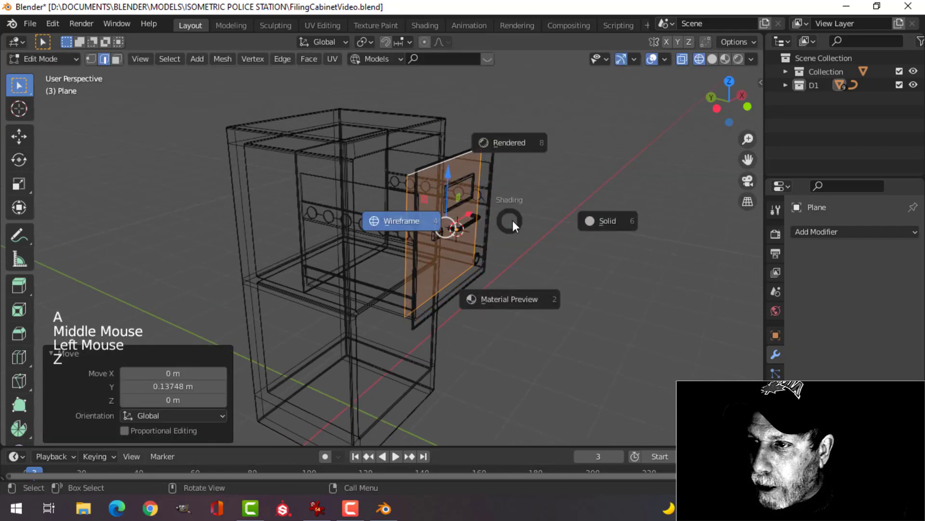
- Adjust the plane's width along X and move it about 0.327 m along Y, deeper into the drawer
middle_click_drag(505, 227, 448, 261)
scroll(435, 253, "up", 2)
key("s")
key("x")
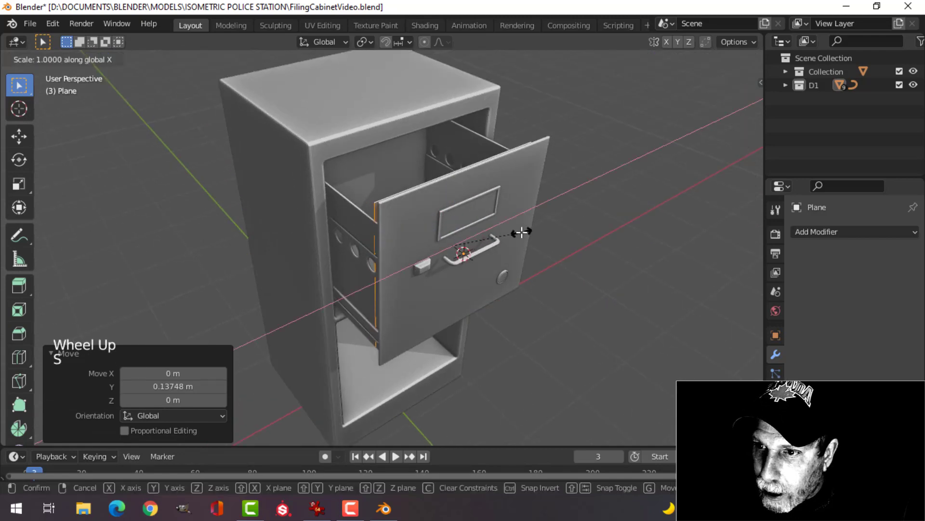
left_click(519, 231)
middle_click_drag(502, 239, 346, 228)
left_click_drag(346, 228, 397, 234)
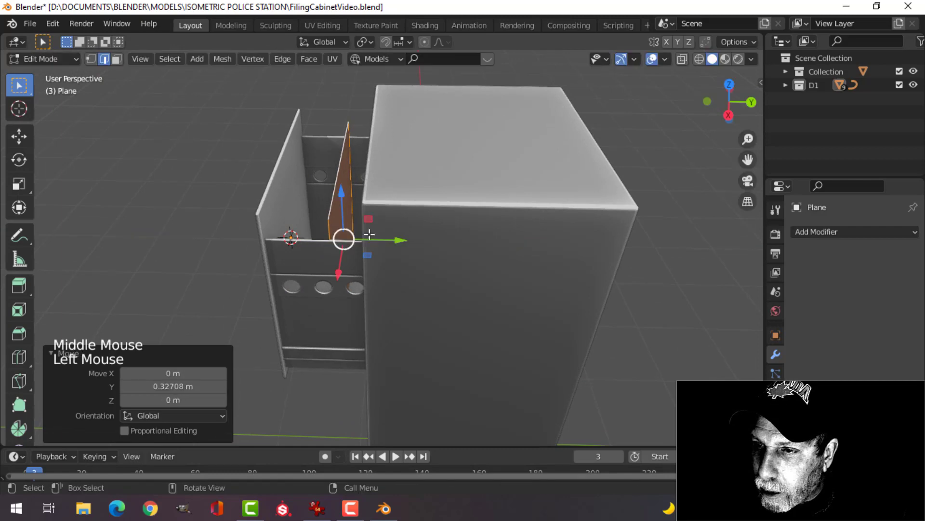
- Raise the bottom edge of the upright panel about 0.019 m along Z
middle_click_drag(397, 234, 364, 157)
scroll(502, 252, "up", 2)
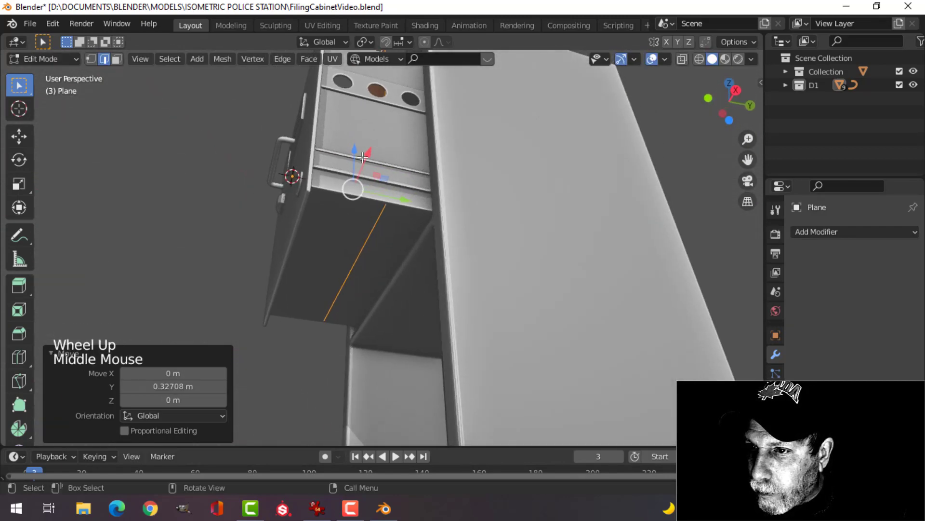
left_click(375, 226)
middle_click_drag(359, 236, 384, 296)
left_click_drag(368, 267, 409, 233)
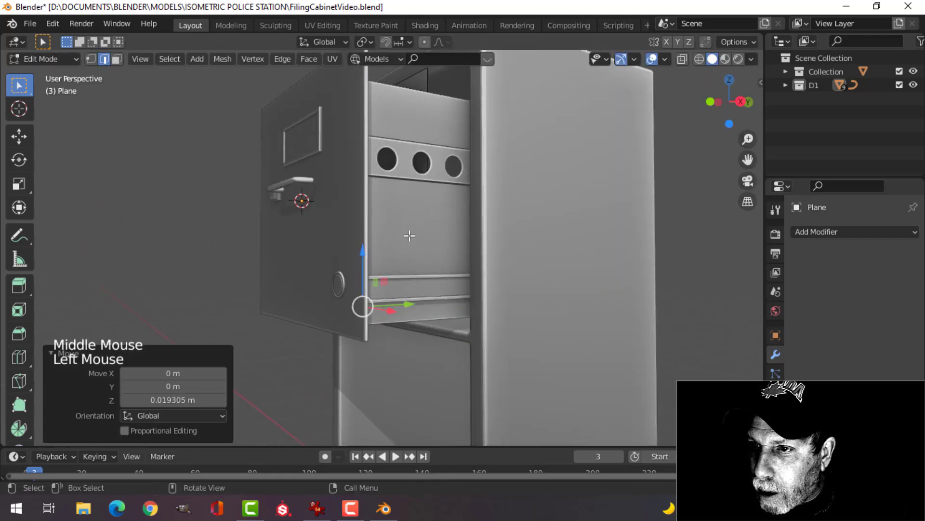
middle_click_drag(409, 233, 410, 186)
key("alt+a")
- Isolate the panel in local view and, from the front, raise its bottom edge about 0.053 m along Z
key("Tab")
key("KP_Divide")
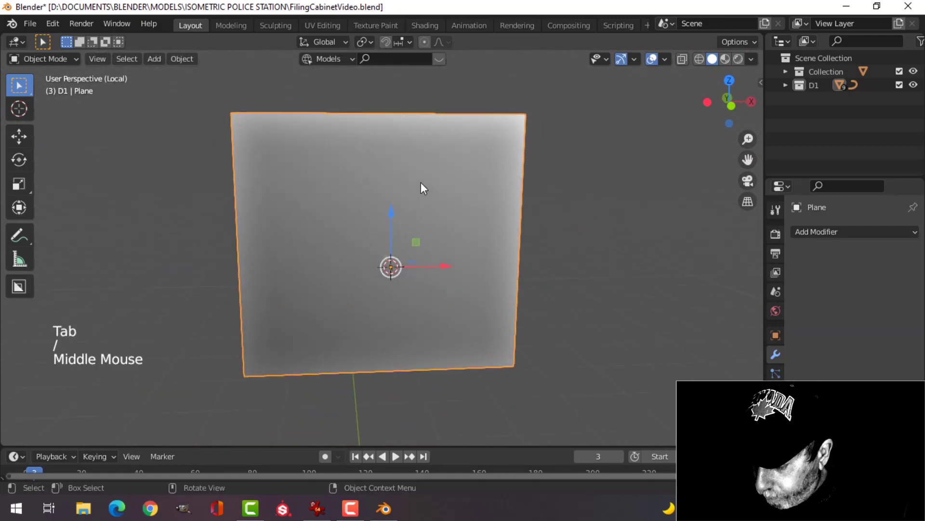
key("KP_1")
key("Tab")
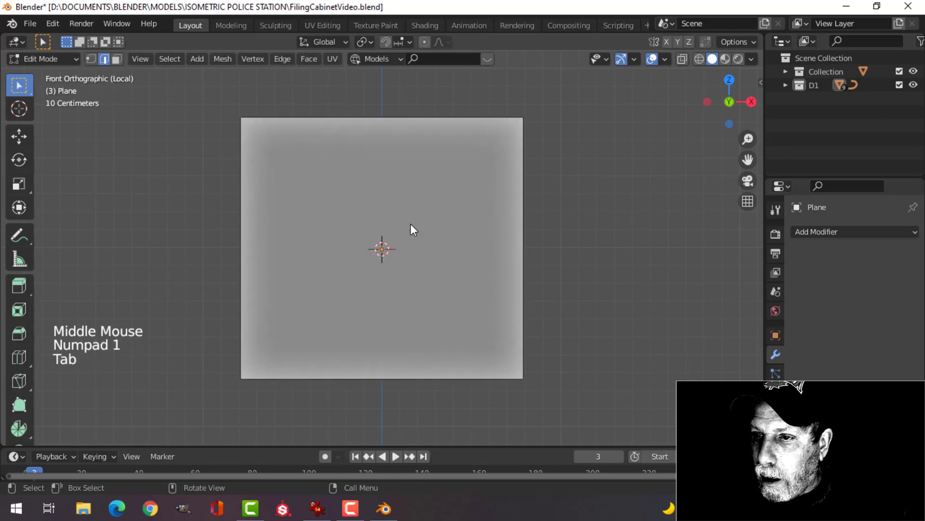
left_click(395, 376)
left_click_drag(386, 340, 384, 324)
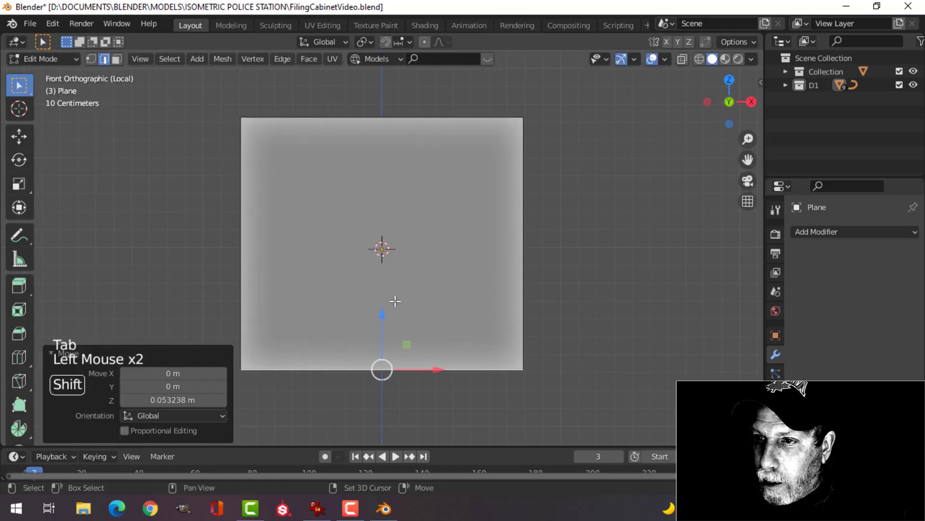
- Add two vertical loop cuts to the panel, one near its left edge at factor 0.812 and one left of centre
middle_click_drag(395, 288, 387, 240, "shift")
scroll(405, 306, "down", 2)
key("ctrl+r")
left_click(348, 159)
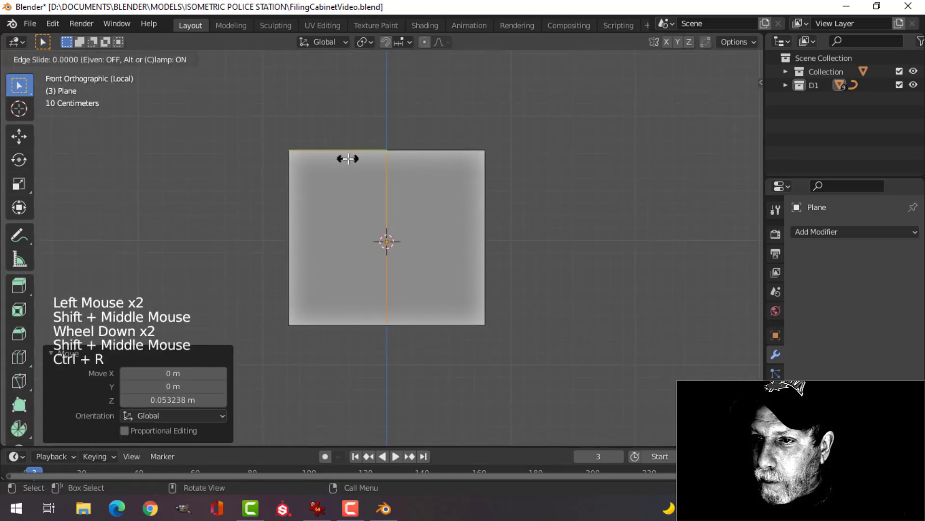
left_click(268, 158)
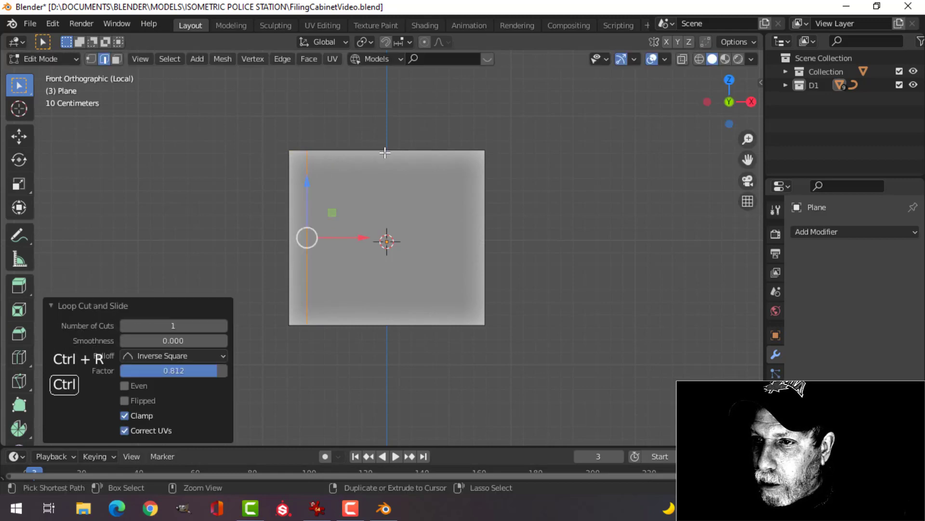
key("ctrl+r")
left_click(353, 159)
left_click(348, 159)
key("alt+a")
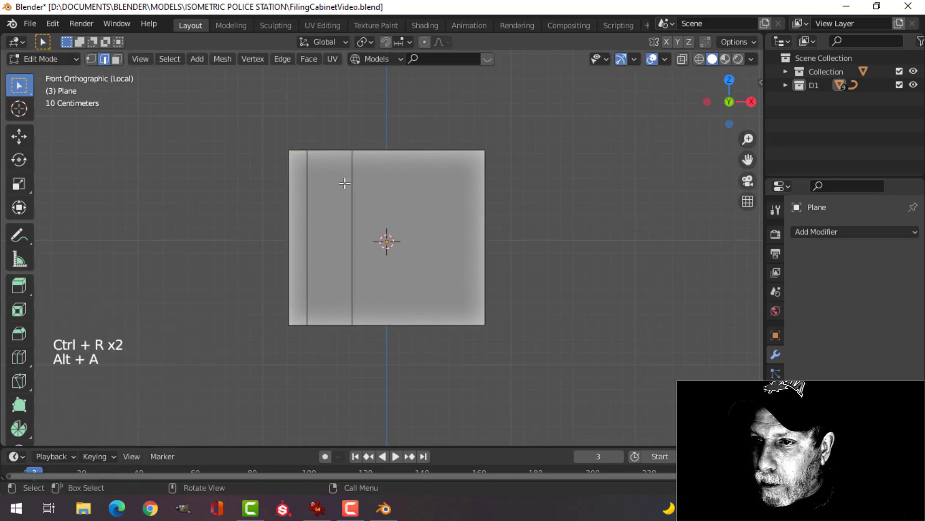
- Extrude the top edge segment between the two loop cuts upward to form a folder tab, about 0.09 m high
scroll(342, 182, "up", 2)
middle_click_drag(372, 254, 362, 277, "shift")
left_click(316, 158)
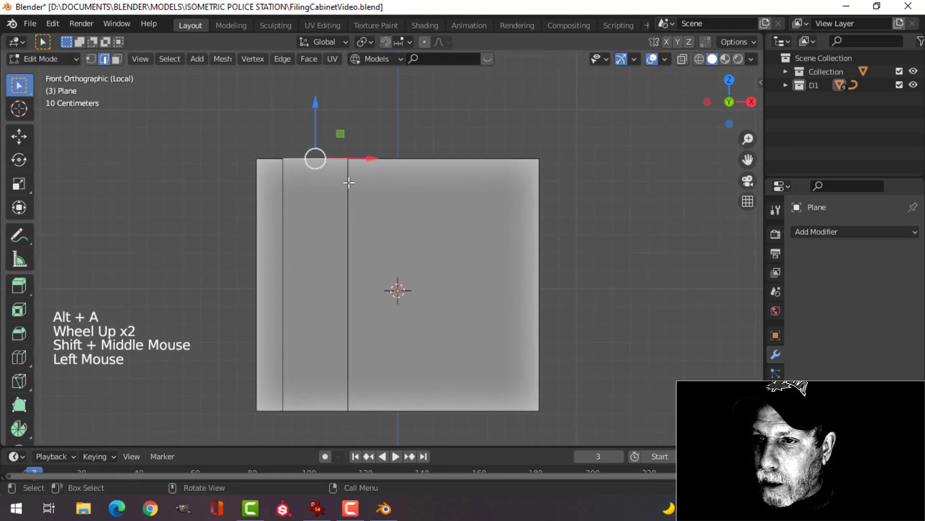
key("e")
left_click(316, 116)
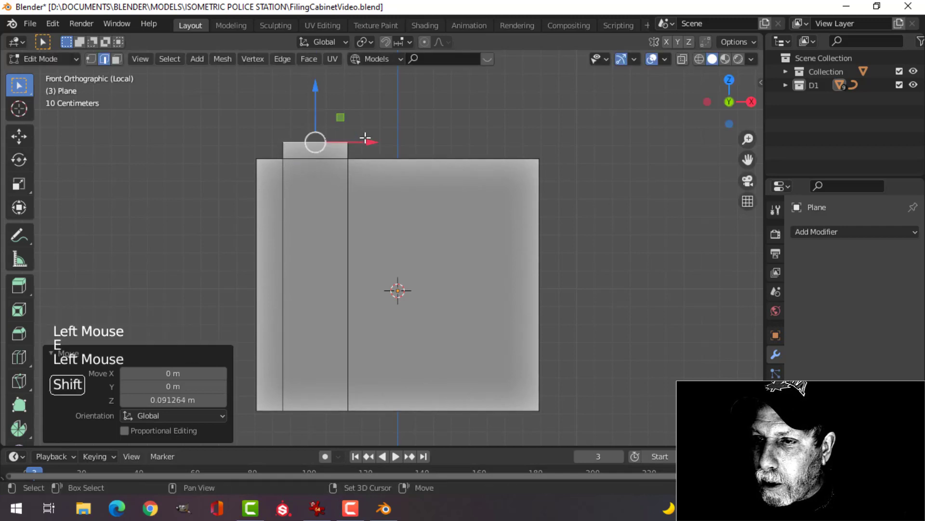
- Move the tab's upper right corner vertex inward along X to slant that side of the tab
middle_click_drag(315, 140, 324, 169, "shift")
key("1")
scroll(372, 152, "up", 2)
key("alt+a")
middle_click_drag(372, 152, 381, 158, "shift")
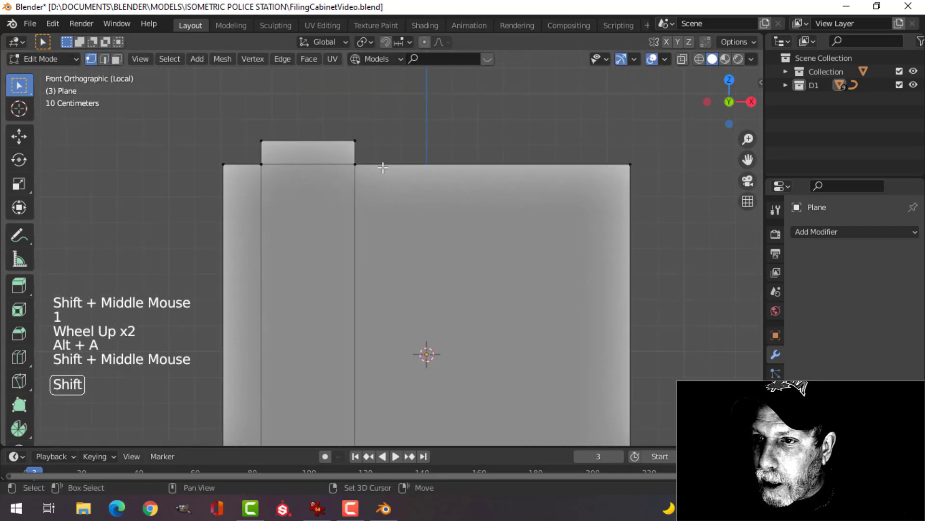
left_click(357, 138)
left_click_drag(416, 140, 397, 140)
- Round the tab's corners and base points and the panel's outer corners with a vertex bevel of 0.0198 m and 2 segments
left_click(265, 140, "shift")
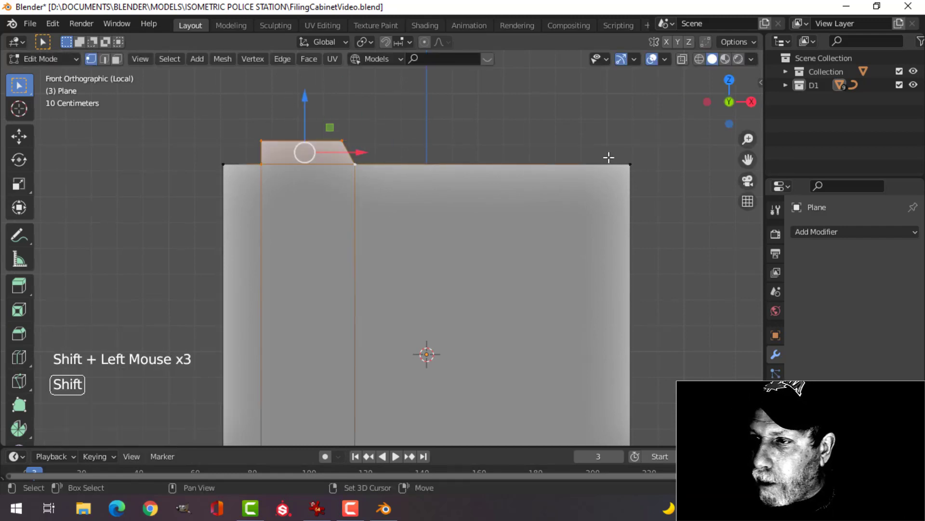
left_click(225, 159, "shift")
scroll(288, 252, "down", 1)
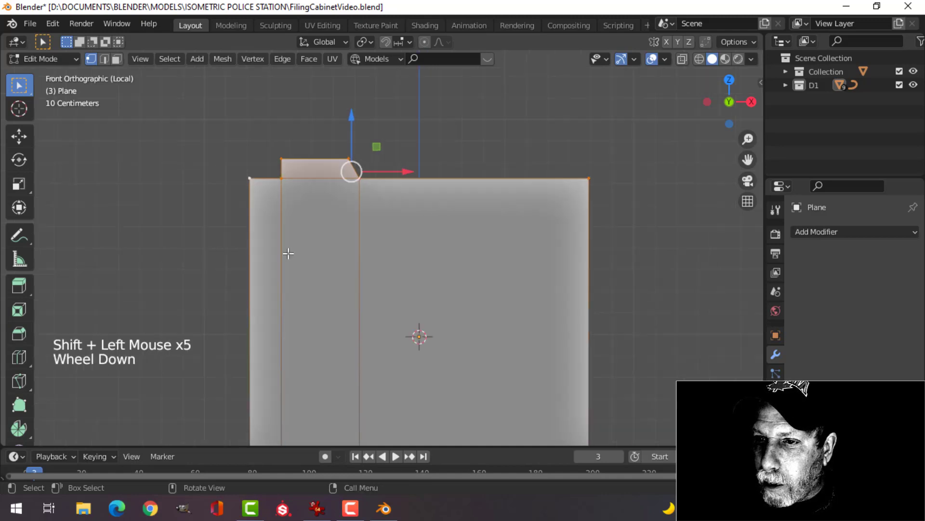
scroll(287, 252, "down", 1)
middle_click_drag(287, 252, 319, 134, "shift")
left_click(287, 310, "shift")
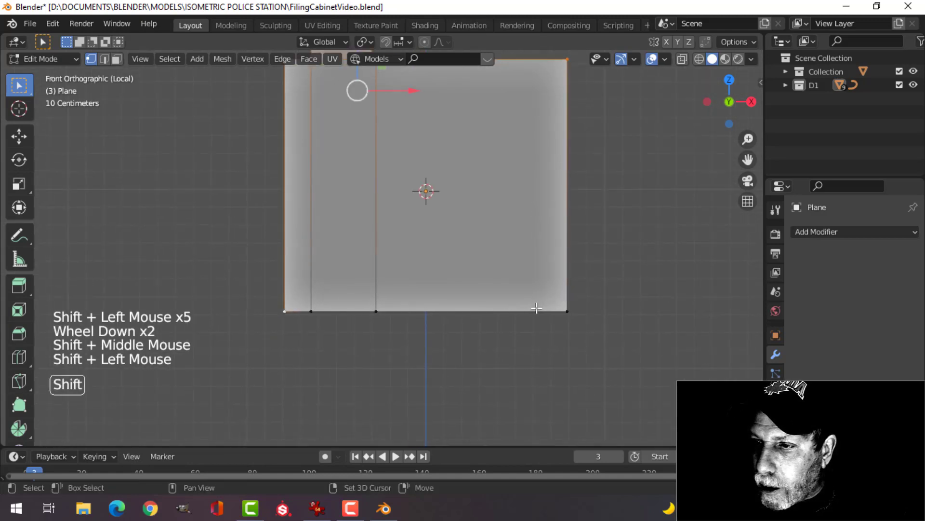
scroll(478, 221, "up", 2)
middle_click_drag(422, 236, 379, 220, "shift")
scroll(381, 171, "down", 3)
scroll(379, 221, "up", 3)
middle_click_drag(361, 188, 364, 232, "shift")
middle_click_drag(364, 231, 365, 276)
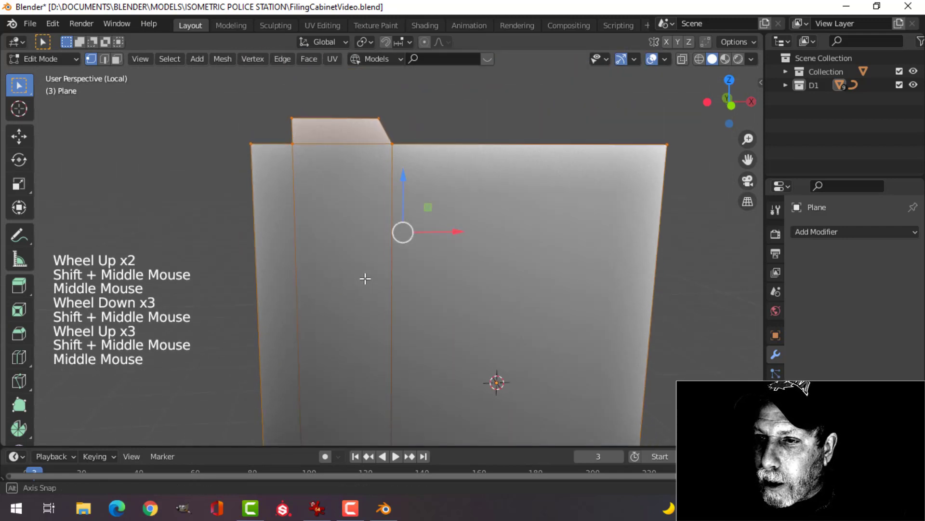
middle_click_drag(331, 215, 414, 198)
key("ctrl+shift+b")
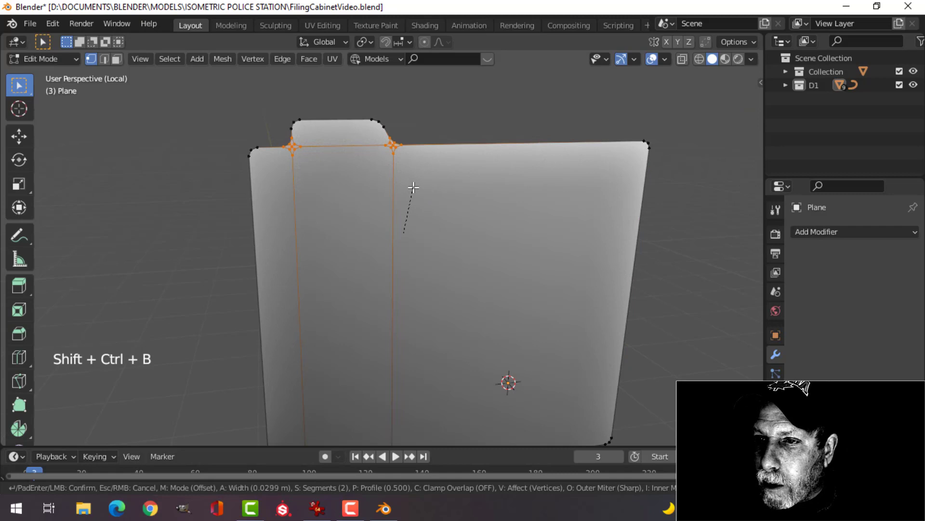
left_click(409, 189)
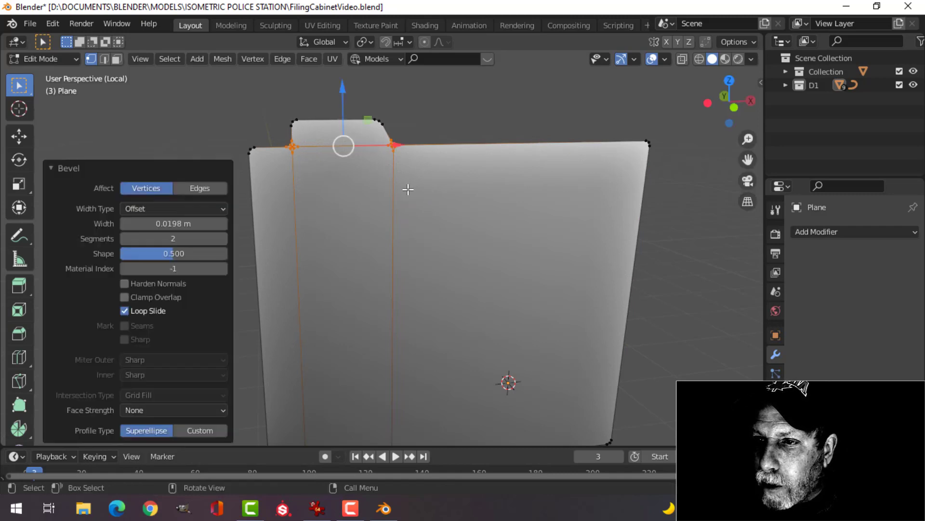
- Return to Object Mode and add a Solidify modifier to the folder-shaped panel
key("Tab")
scroll(458, 195, "down", 3)
key("alt+a")
middle_click_drag(458, 198, 409, 263)
left_click(430, 252)
scroll(462, 247, "up", 1)
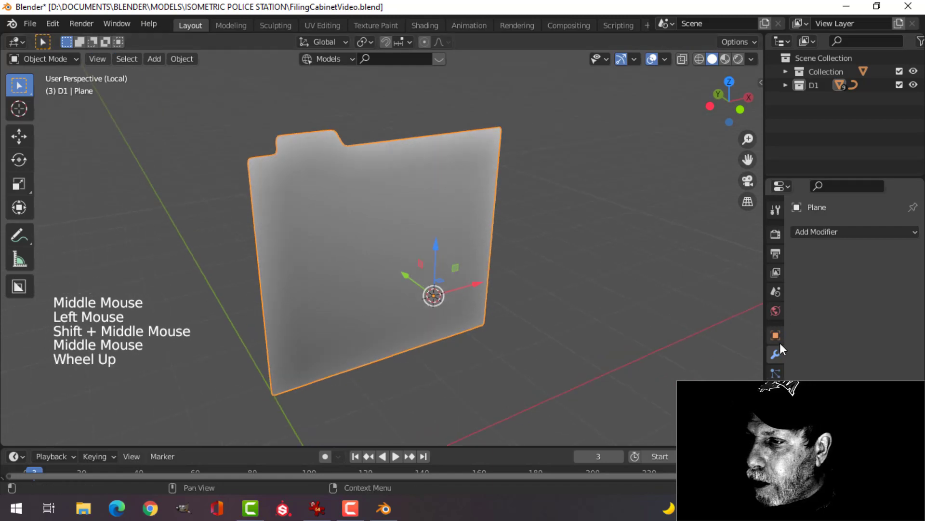
left_click(815, 232)
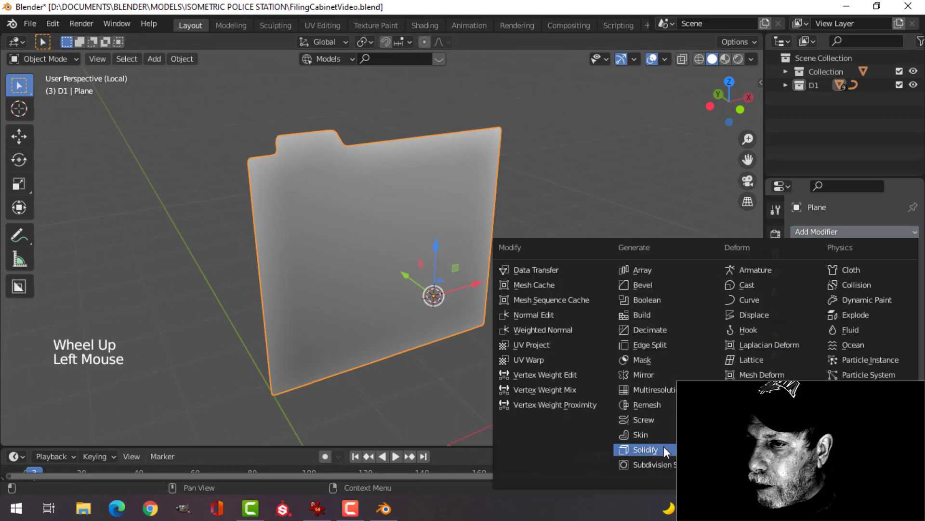
middle_click_drag(389, 228, 410, 235)
scroll(410, 235, "up", 2)
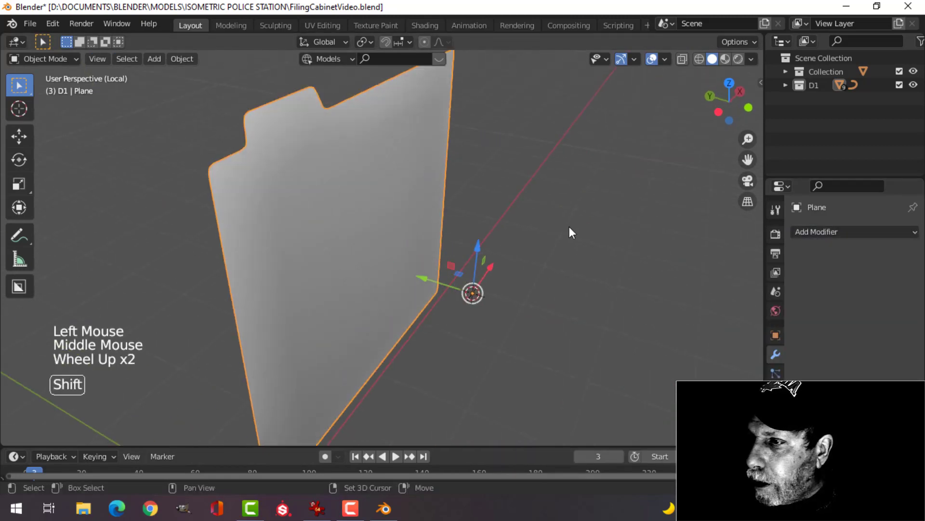
left_click(814, 228)
left_click(658, 450)
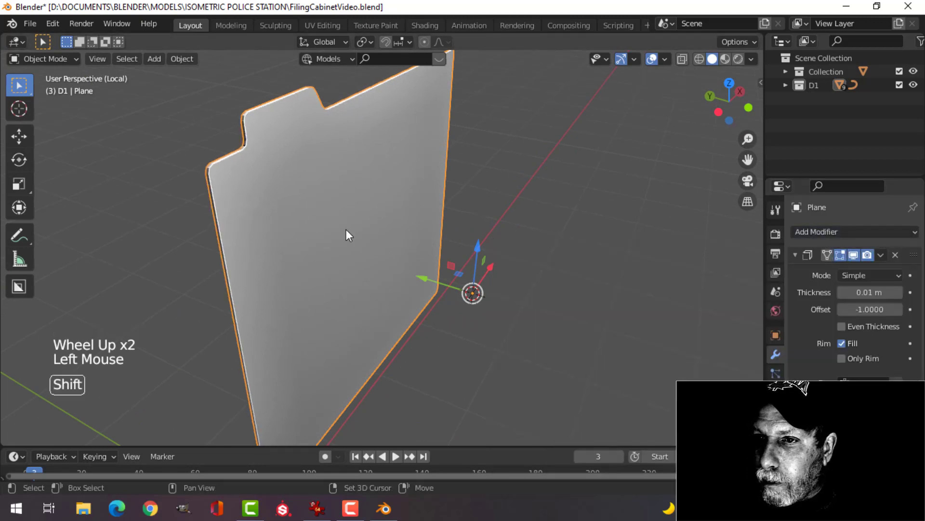
- Set the folder panel's Solidify thickness to 0.003 m
middle_click_drag(346, 230, 404, 254, "shift")
scroll(404, 254, "up", 1)
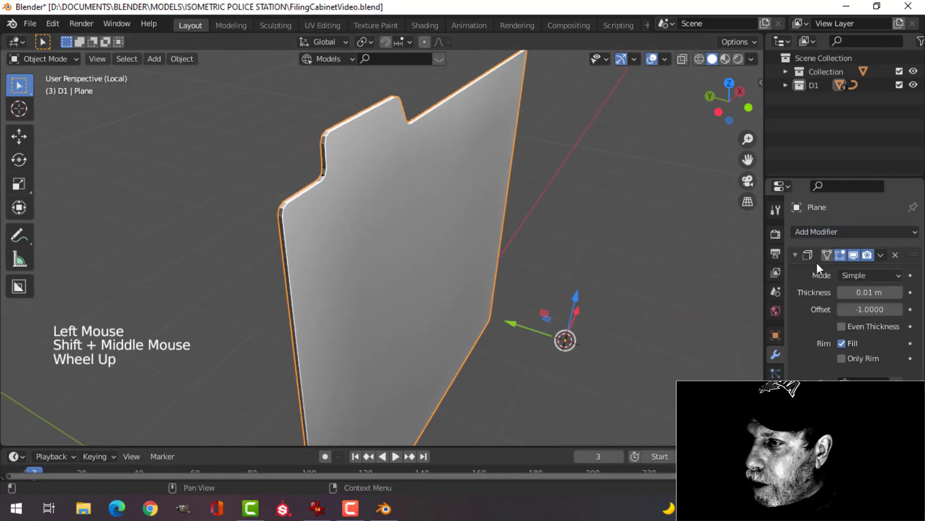
left_click(865, 293)
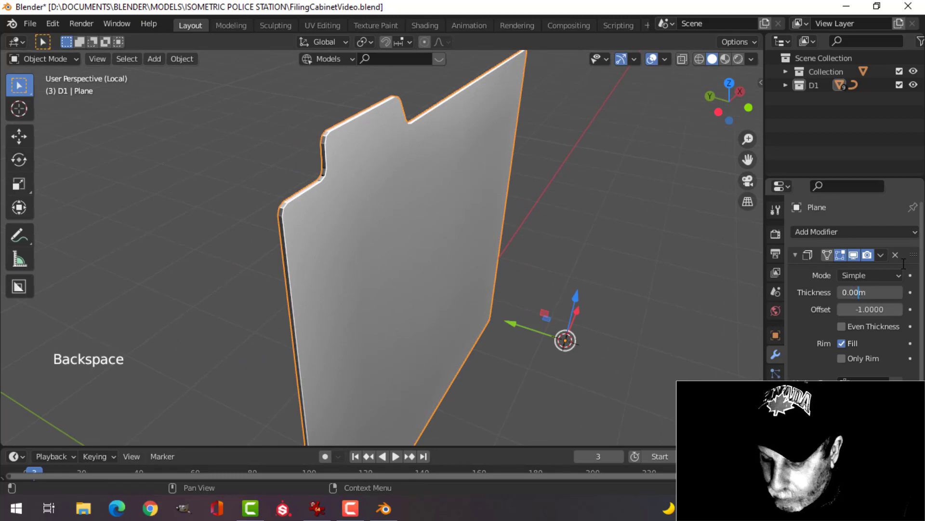
type("3")
key("Return")
- Check the folder panel's face orientation with the viewport overlay, then turn the overlay off
key("alt+a")
middle_click_drag(459, 213, 415, 212)
scroll(382, 213, "down", 2)
left_click(415, 212)
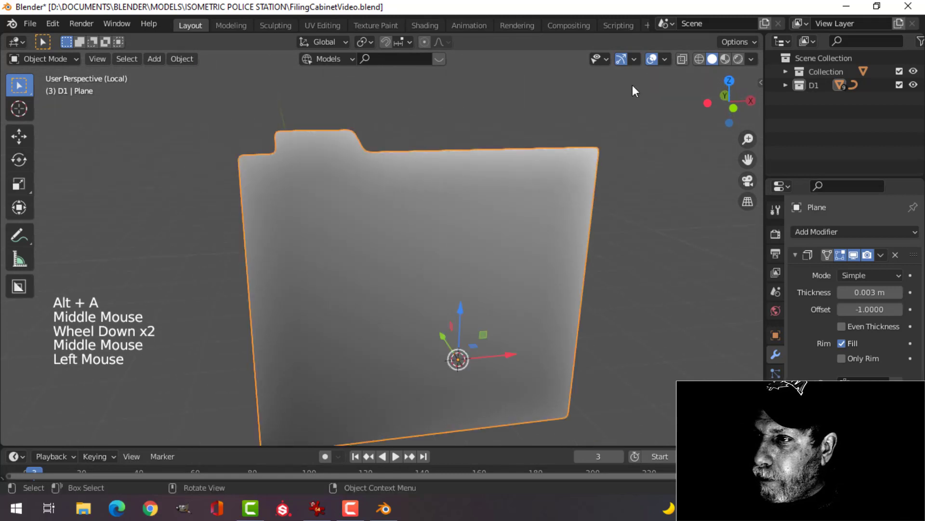
left_click(664, 59)
left_click(615, 306)
left_click(615, 304)
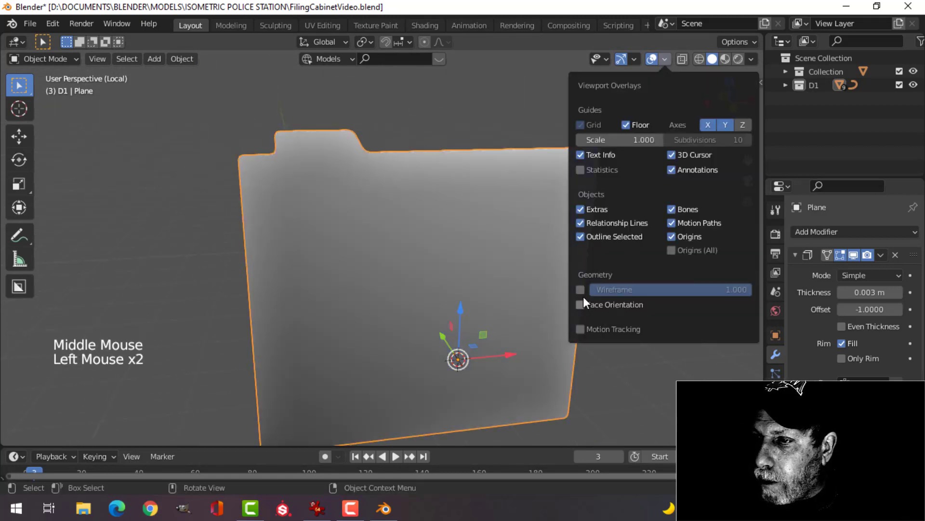
- Leave local view to show the whole cabinet and reselect the folder panel inside the drawer
key("slash")
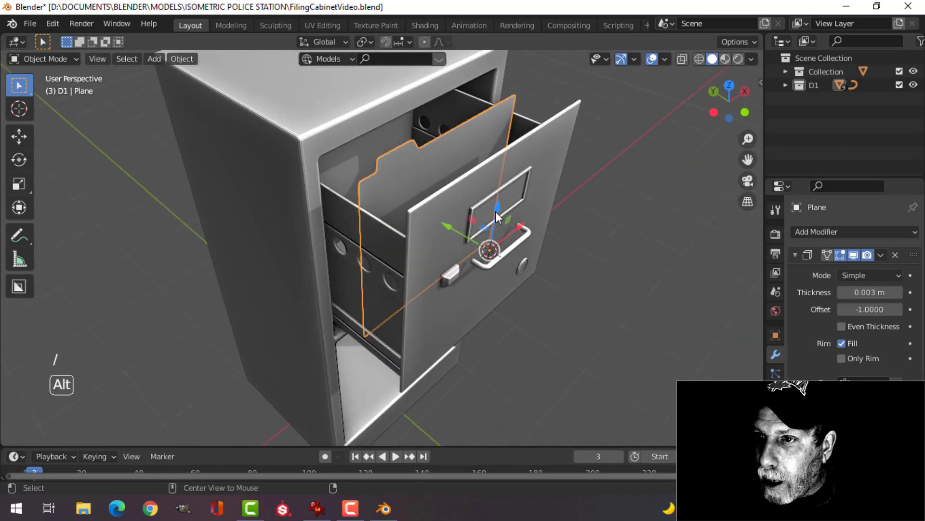
key("alt+a")
middle_click_drag(496, 212, 429, 221)
scroll(429, 215, "up", 2)
left_click(505, 176)
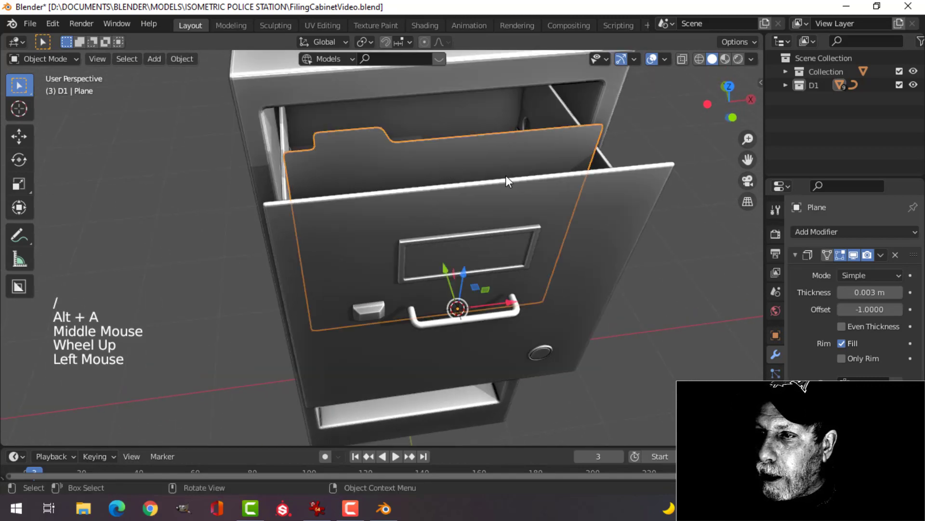
- Scale the folder panel's whole mesh to 0.992 along X, then return to Object Mode and clear the selection
middle_click_drag(505, 175, 576, 221)
key("Tab")
key("a")
key("s")
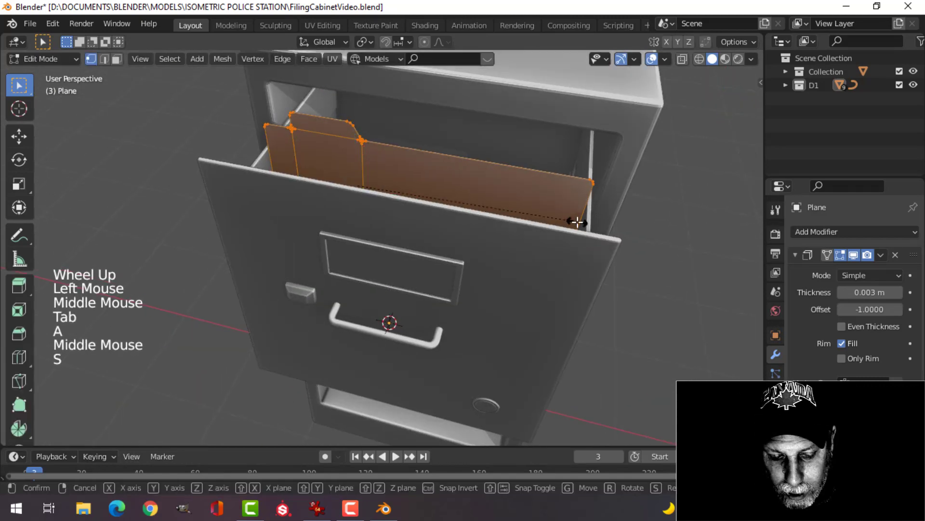
key("x")
left_click(471, 213)
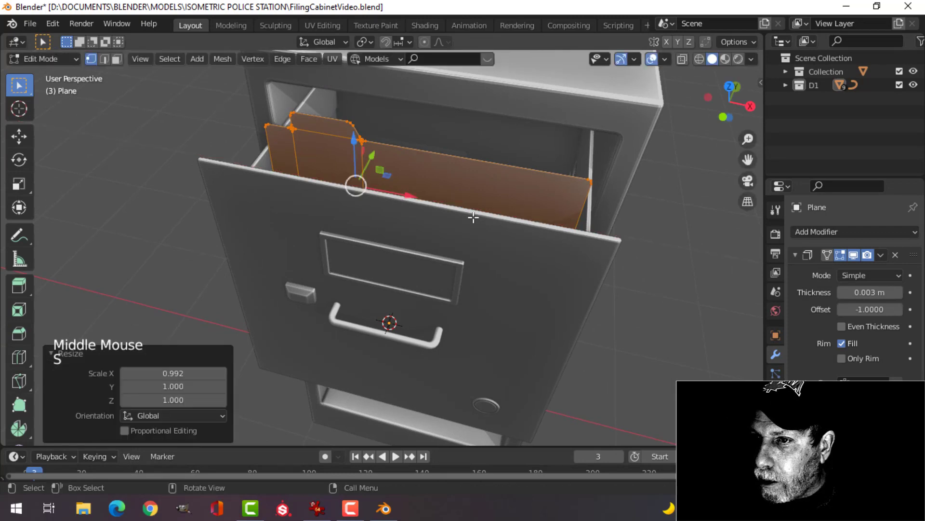
middle_click_drag(471, 213, 502, 215)
key("Tab")
key("alt+a")
- Set the drawer front's viewport display colour to a dark grey in its object properties
middle_click_drag(396, 230, 466, 165)
scroll(422, 213, "down", 2)
left_click(467, 165)
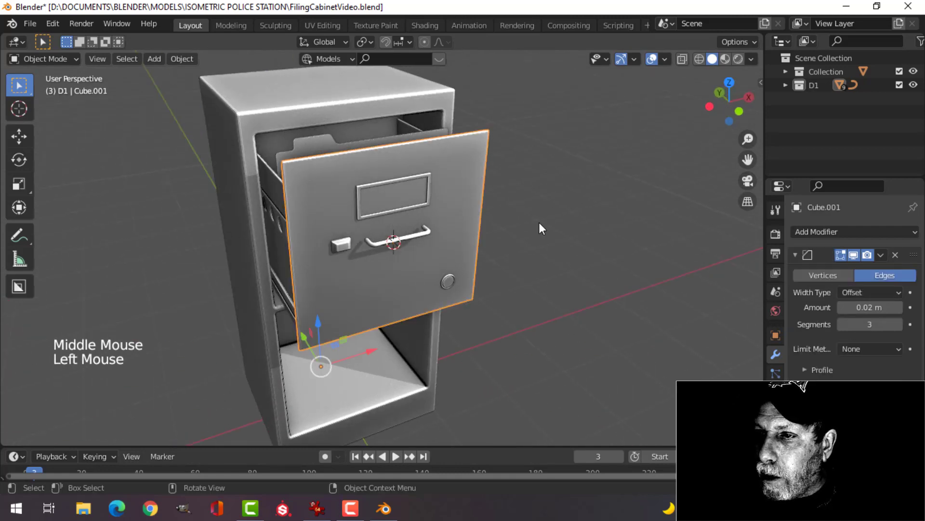
scroll(542, 222, "down", 1)
middle_click_drag(547, 229, 562, 237, "shift")
left_click(776, 335)
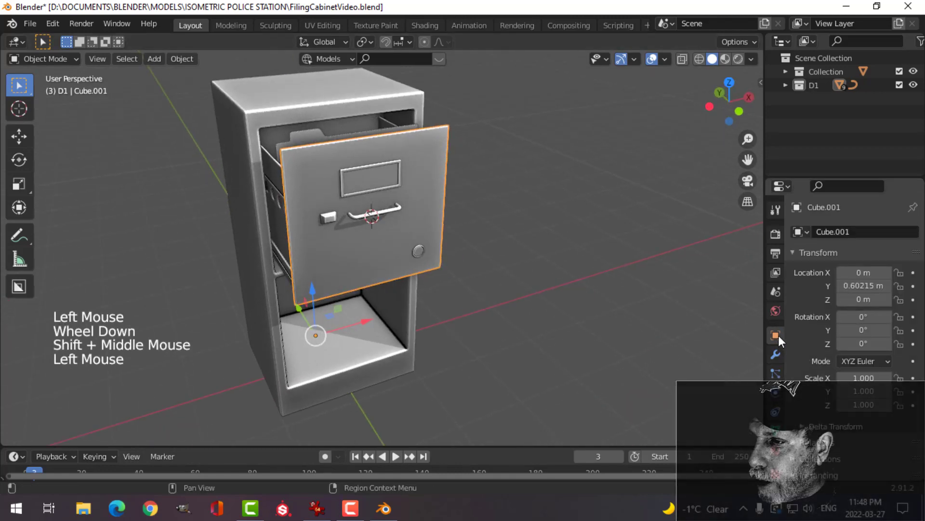
scroll(759, 366, "down", 4)
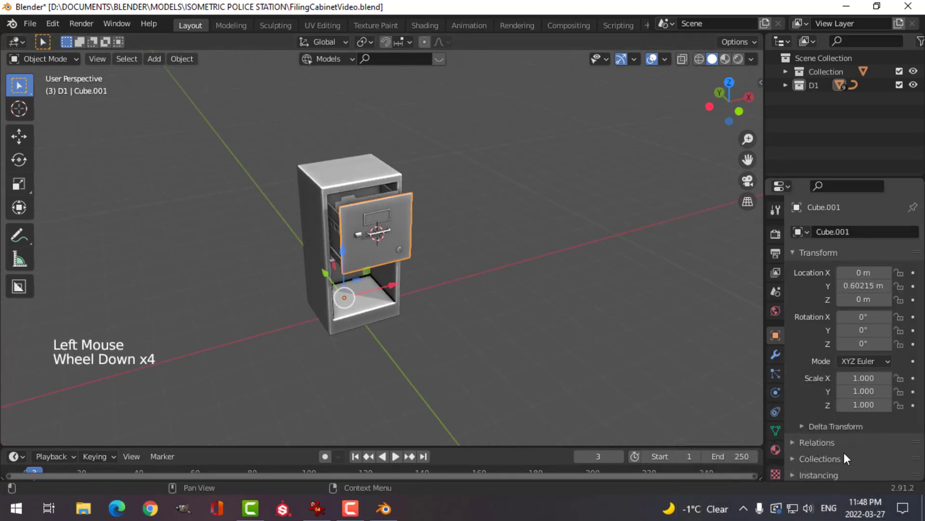
scroll(836, 452, "down", 8)
left_click(793, 456)
scroll(843, 449, "down", 8)
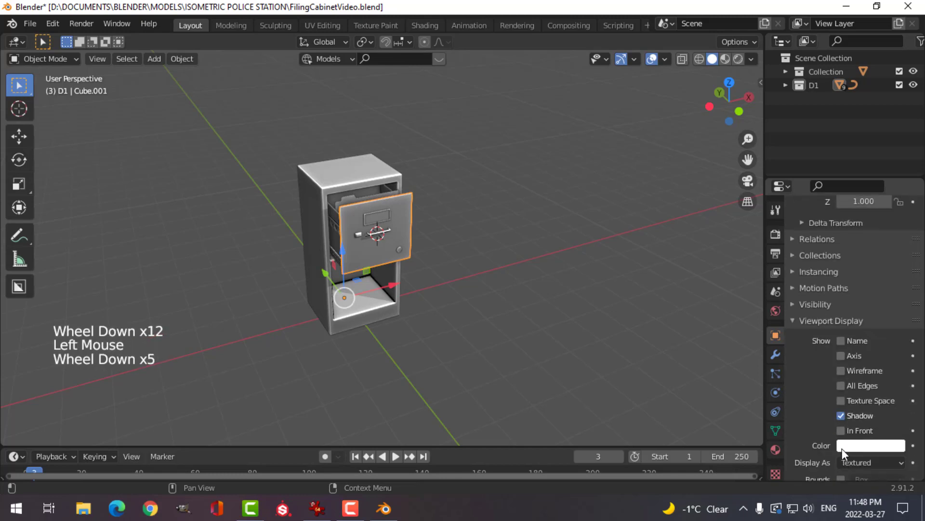
left_click(868, 418)
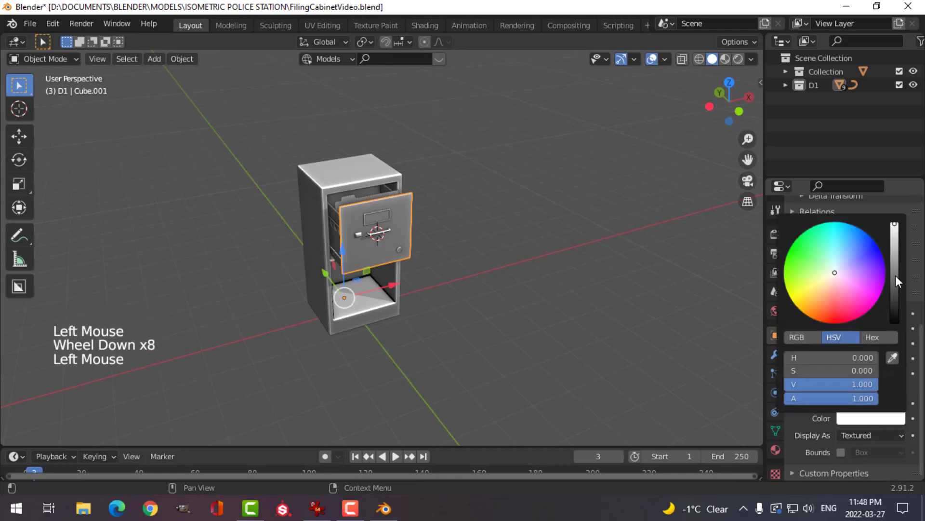
left_click_drag(895, 276, 894, 287)
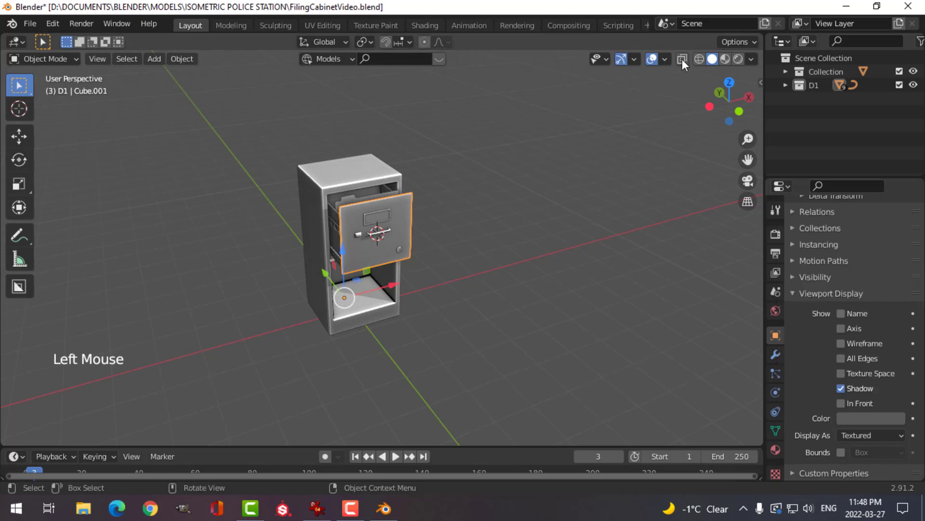
- Set the viewport shading to MatCap lighting with object-based colours, then clear the selection
left_click(751, 58)
left_click(692, 124)
scroll(684, 116, "up", 3)
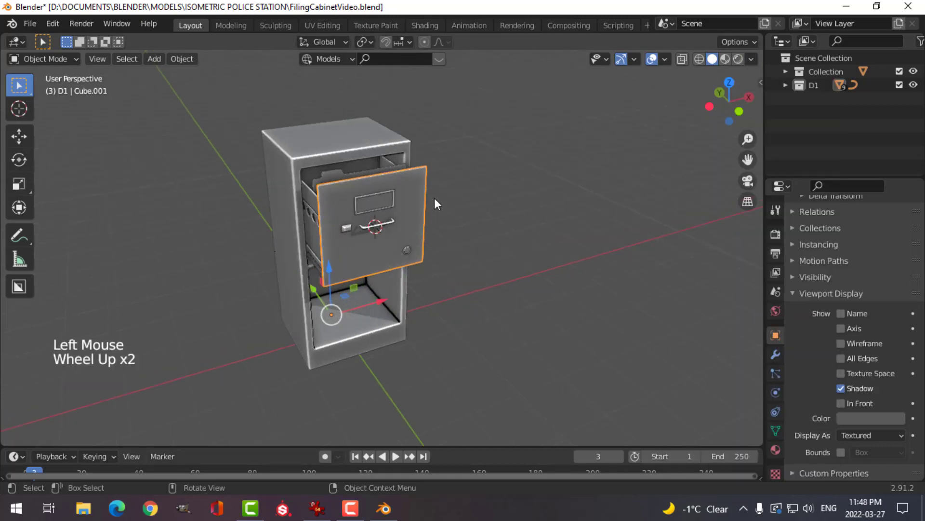
left_click(751, 58)
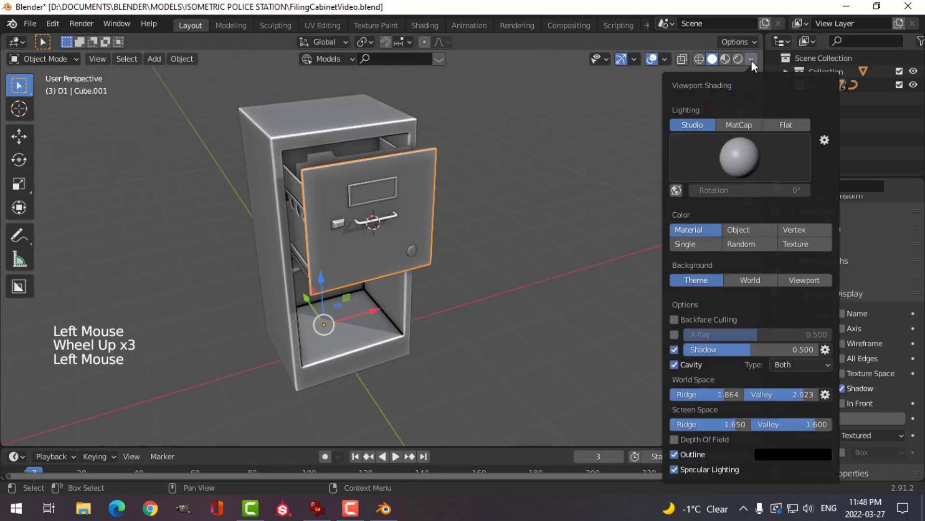
left_click(736, 125)
left_click(747, 214)
middle_click_drag(374, 194, 443, 180)
key("alt+a")
scroll(478, 206, "up", 3)
- Set the drawer front's viewport display colour to hex 777777
left_click(357, 216)
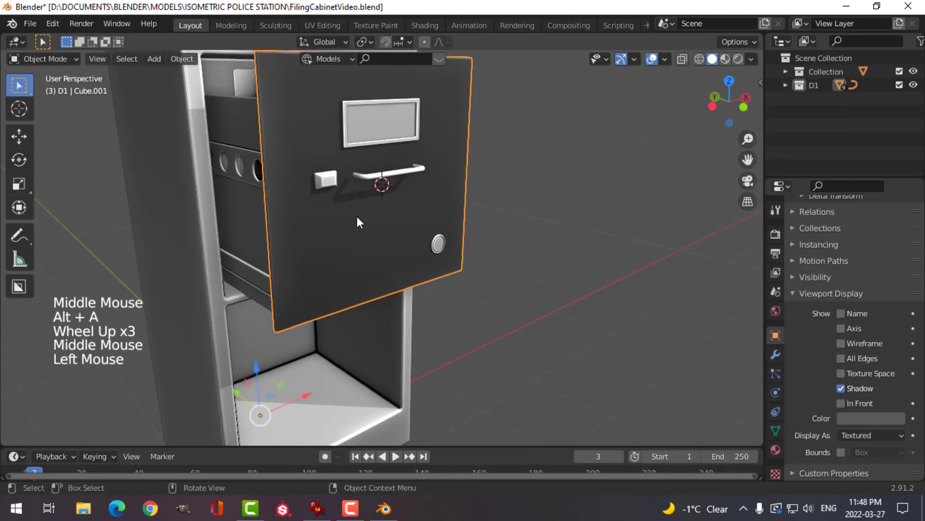
scroll(357, 216, "down", 3)
middle_click_drag(356, 216, 413, 227, "shift")
left_click(862, 417)
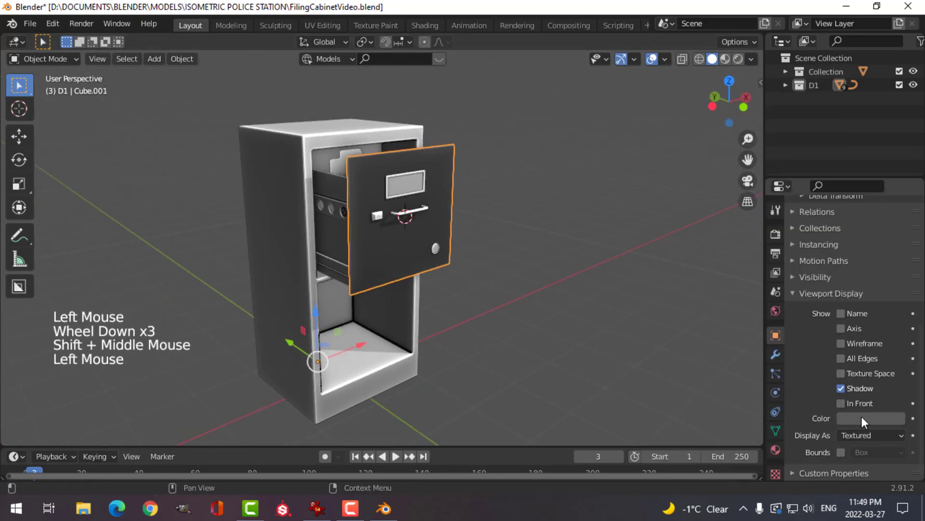
left_click(876, 339)
left_click(848, 357)
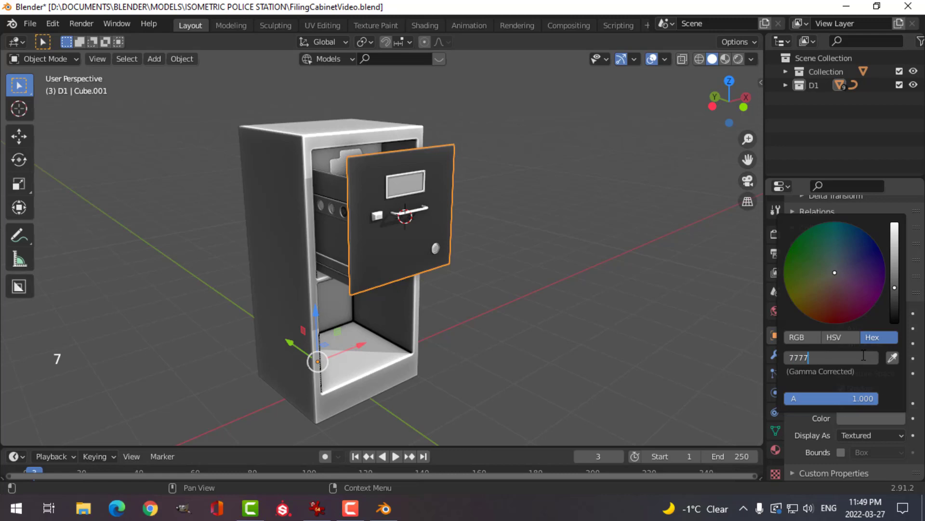
type("777777")
key("Return")
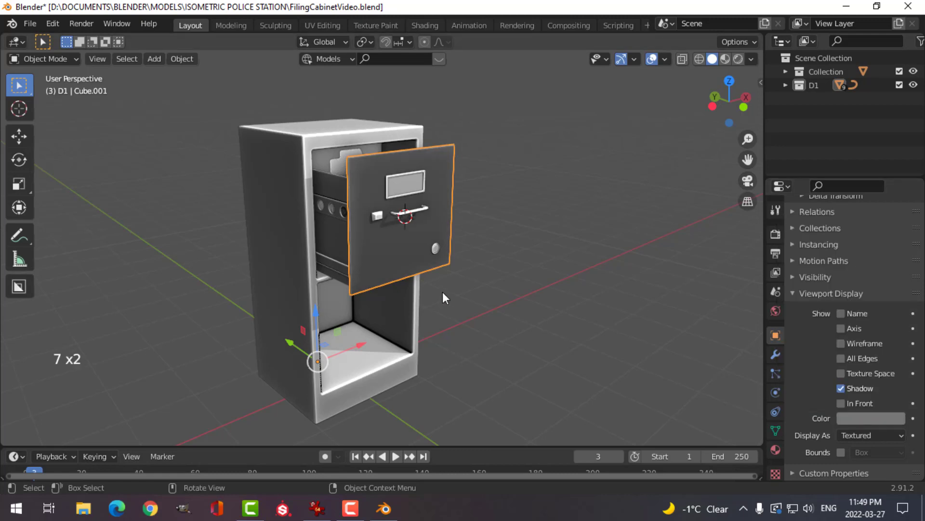
left_click(870, 418)
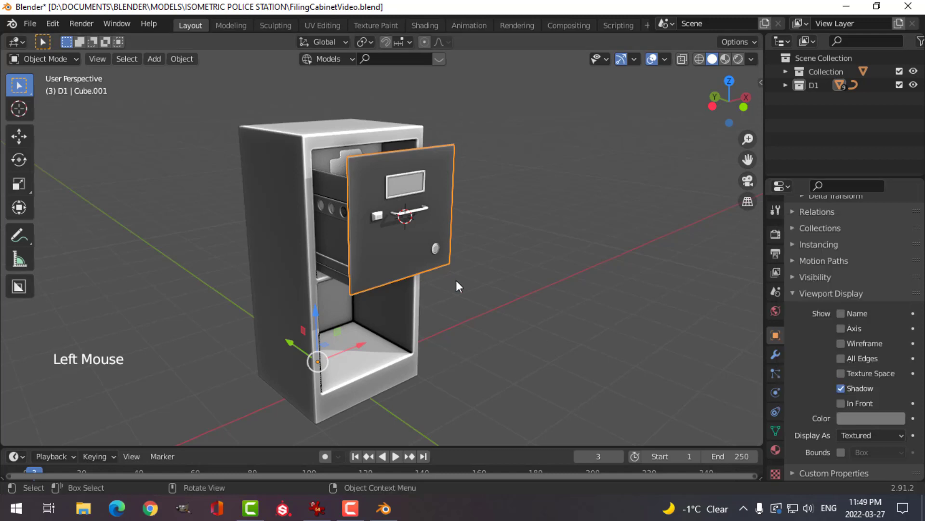
- Give the drawer's perforated side panels the viewport display colour 777777, then deselect them
key("alt+a")
left_click(331, 228)
middle_click_drag(414, 255, 452, 283)
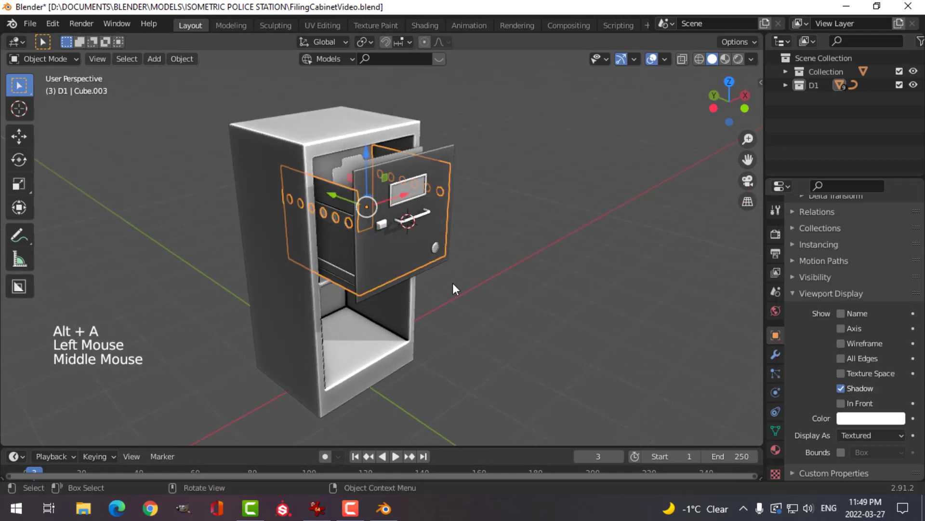
left_click(880, 417)
left_click(849, 357)
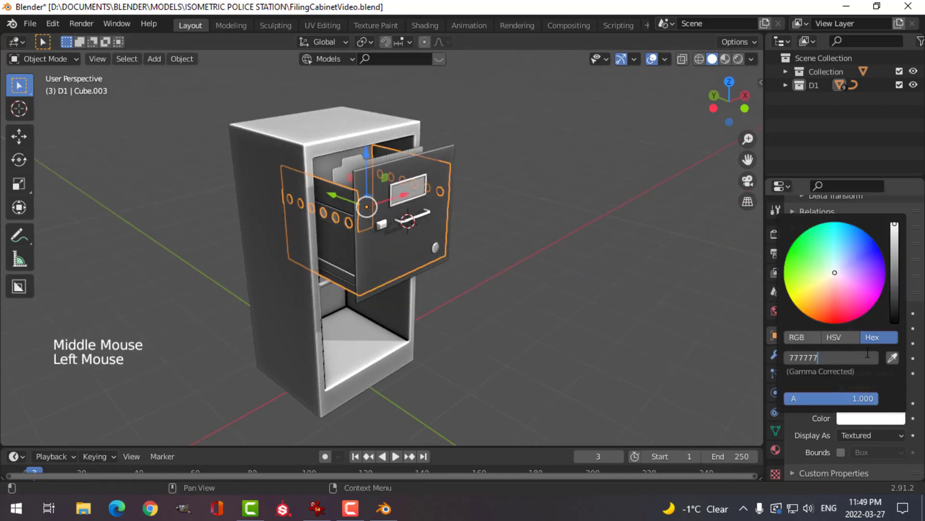
type("777777")
key("Return")
middle_click_drag(519, 320, 488, 302)
key("alt+a")
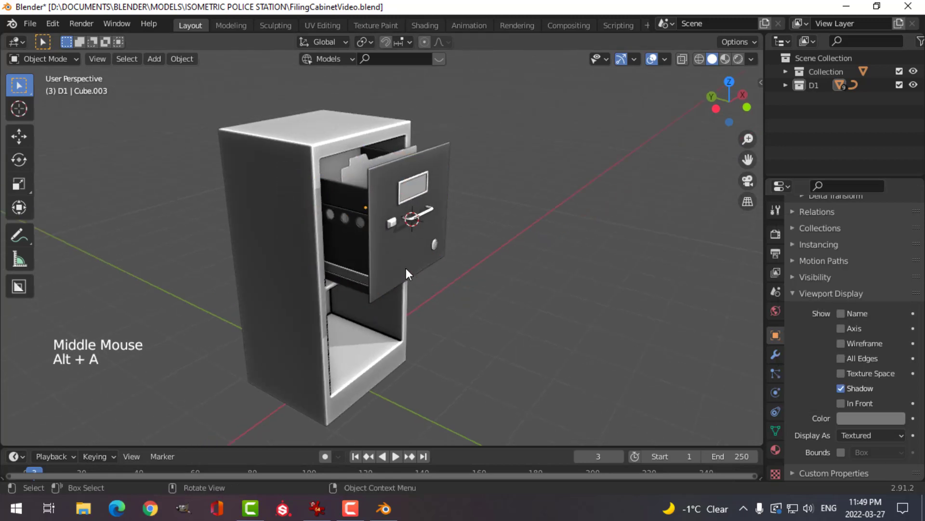
- Set the viewport display colour of the drawer's lower side rails to hex 777777 and clear the selection
left_click(357, 280)
left_click(869, 415)
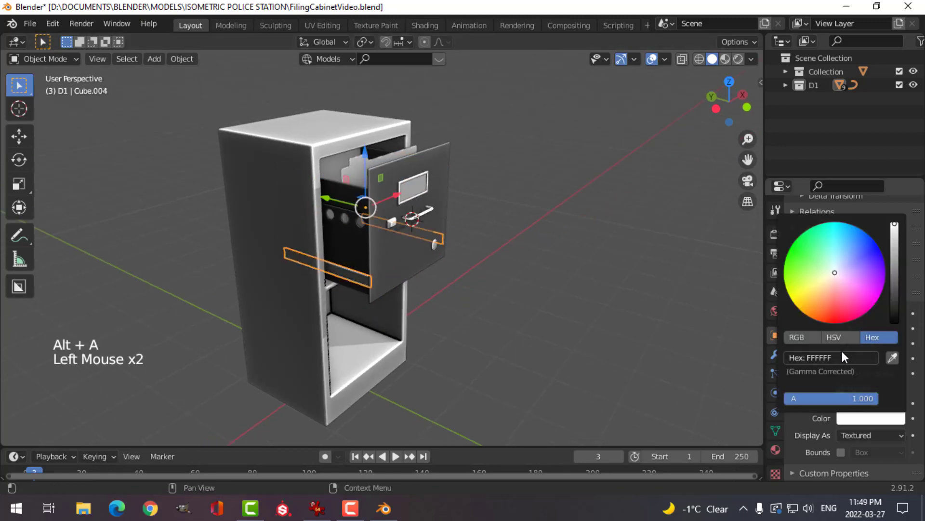
type("777777")
key("Return")
middle_click_drag(487, 332, 366, 210)
key("alt+a")
- Colour the drawer's back panel with hex 777777 in its viewport display settings and deselect it
left_click(356, 179)
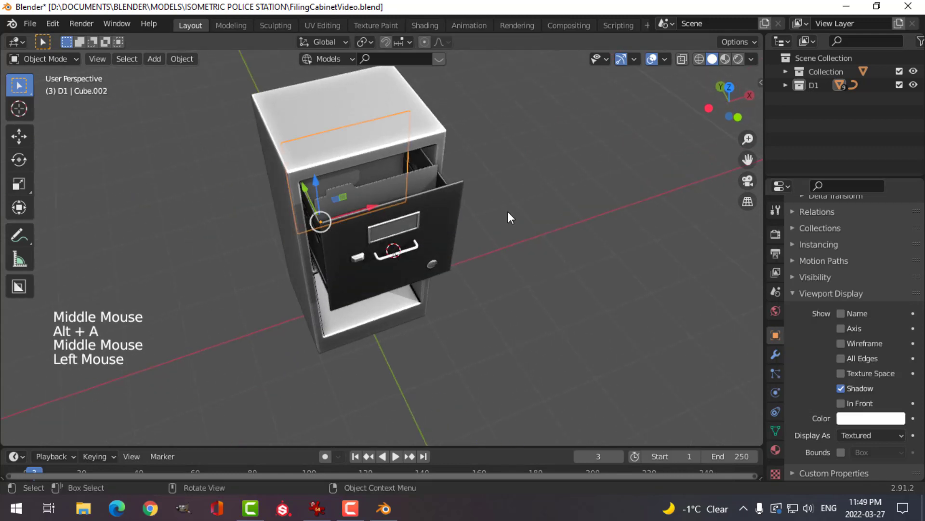
left_click(863, 418)
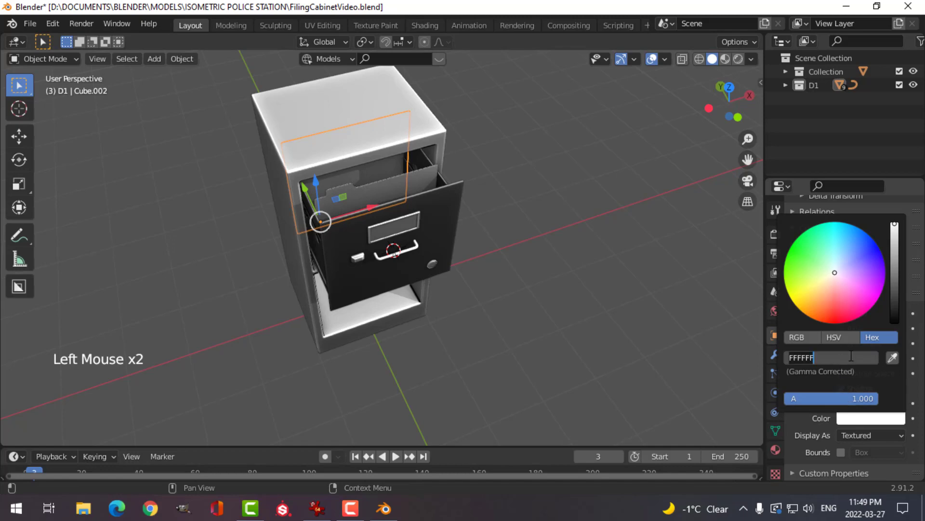
type("777777")
key("Return")
scroll(511, 195, "up", 2)
key("alt+a")
- Set the cabinet body's viewport display colour to hex 777777, then deselect it
middle_click_drag(511, 195, 433, 187)
left_click(493, 170)
left_click(863, 417)
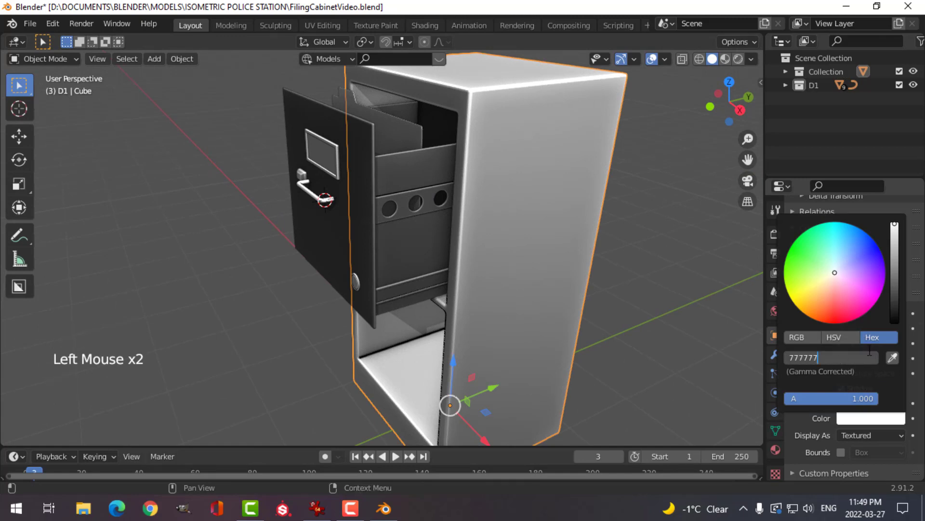
type("777777")
key("Return")
scroll(524, 226, "down", 2)
key("alt+a")
- Set the tabbed folder's viewport display colour to yellow FFE476 and deselect it
middle_click_drag(473, 230, 598, 236)
scroll(464, 223, "up", 2)
left_click(357, 146)
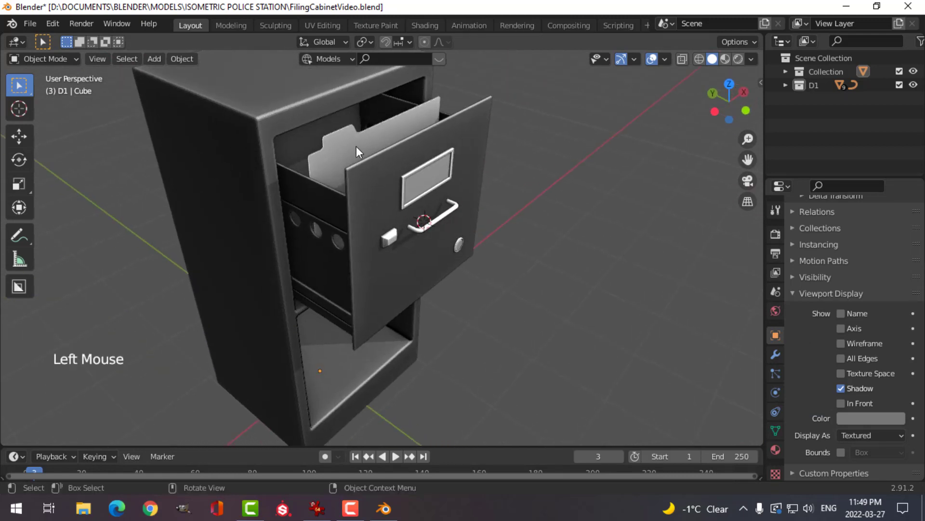
left_click(872, 420)
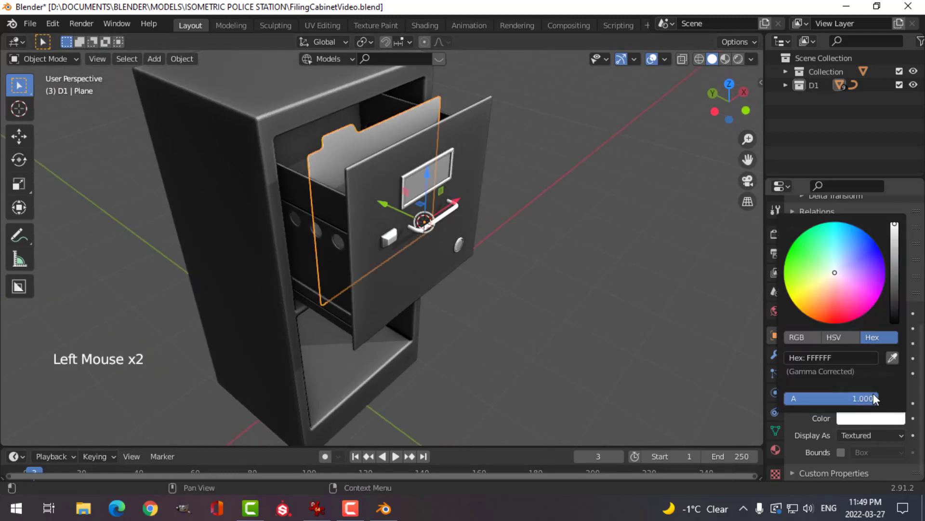
left_click_drag(825, 287, 815, 290)
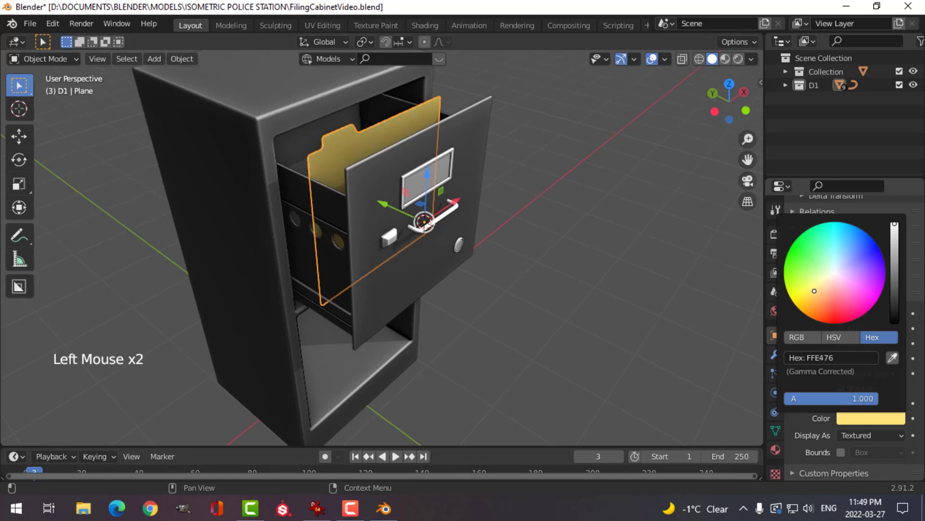
middle_click_drag(699, 260, 396, 213)
key("alt+a")
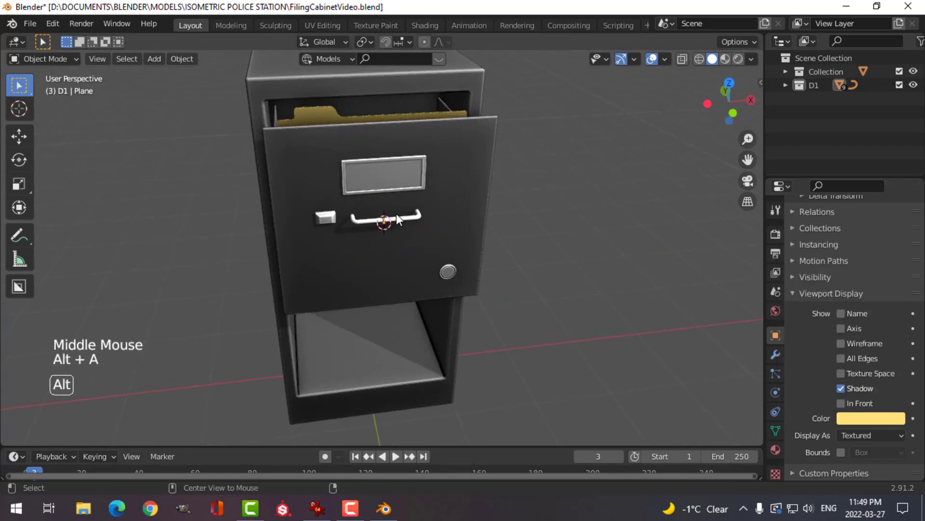
- Give the card inside the drawer front's label holder a pale cream viewport display colour and deselect it
left_click(391, 180)
left_click(876, 419)
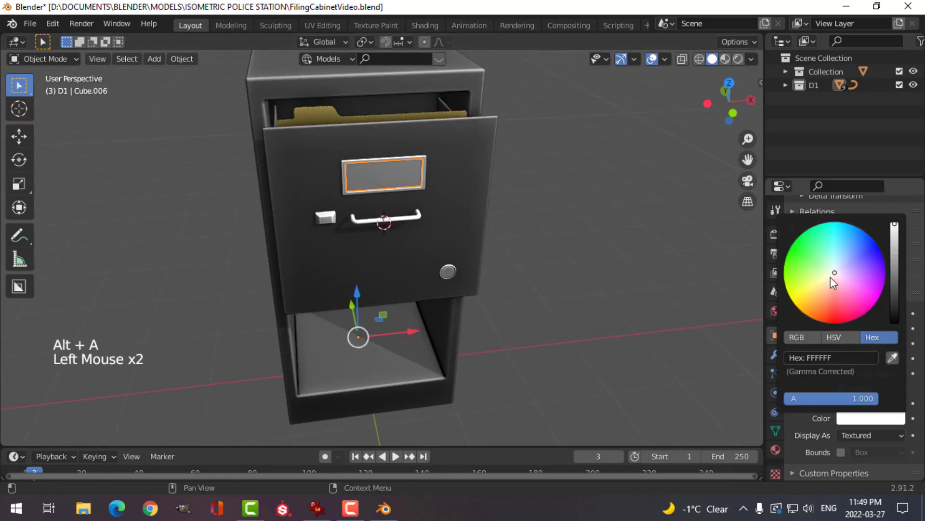
key("alt+a")
middle_click_drag(498, 233, 520, 238)
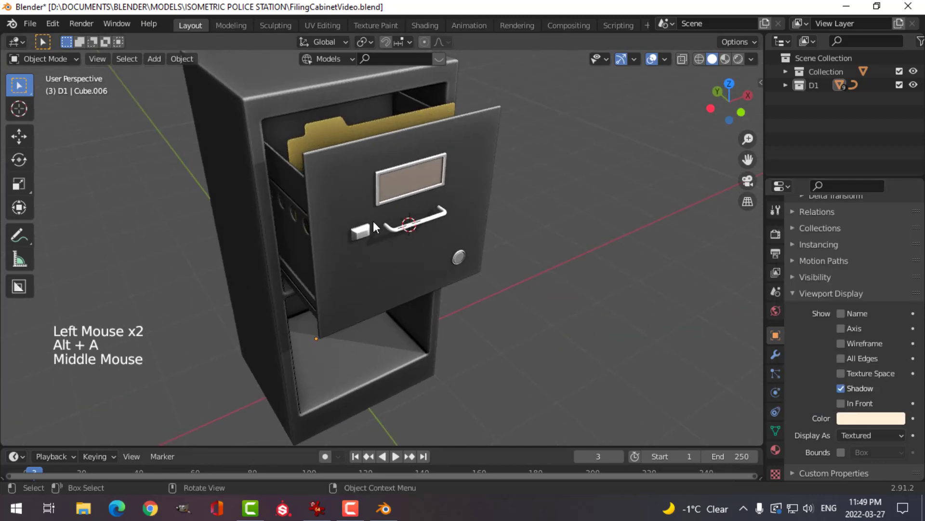
middle_click_drag(373, 221, 392, 241, "shift")
middle_click_drag(393, 241, 403, 214)
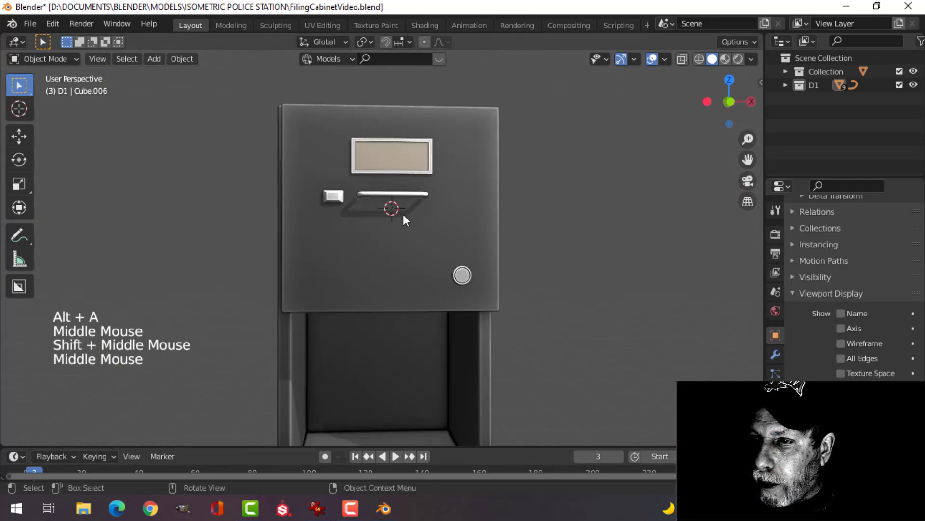
- Duplicate the yellow folder twice, spacing the copies along the drawer's depth to make three folders
scroll(447, 223, "up", 2)
scroll(482, 226, "down", 3)
middle_click_drag(481, 226, 474, 274)
scroll(458, 266, "up", 2)
left_click(414, 231)
key("shift+d")
left_click_drag(448, 264, 463, 282)
key("shift+d")
- Rotate the frontmost folder's whole mesh 180° about Z in Edit Mode, move it about 0.62 m along X, and return to Object Mode
key("Tab")
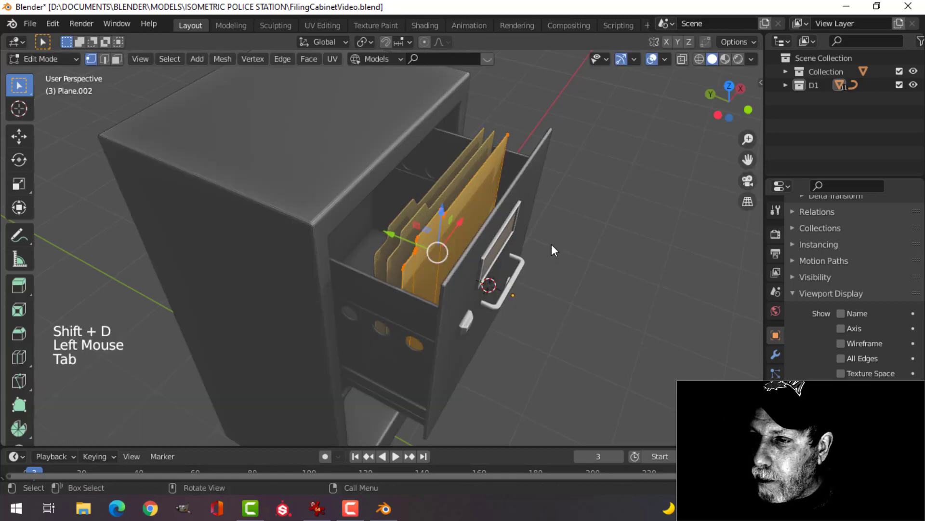
key("a")
middle_click_drag(552, 244, 508, 249)
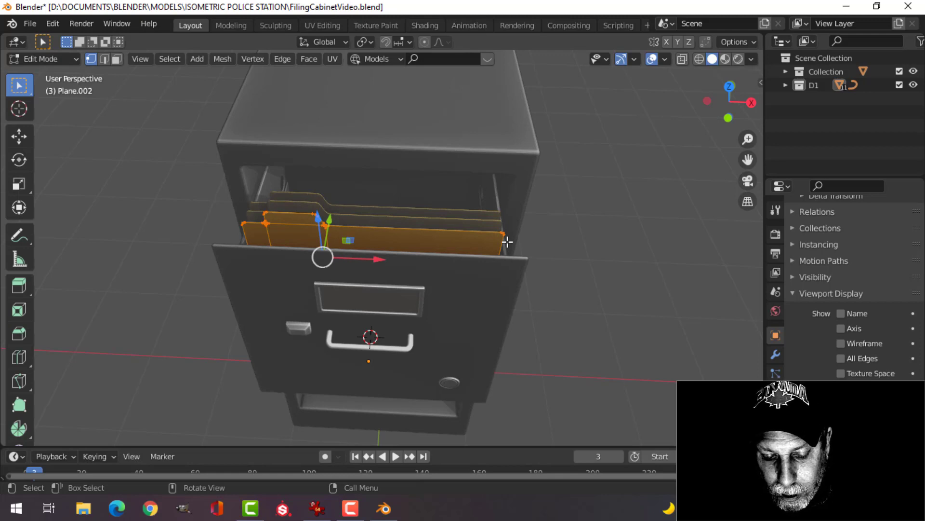
type("r80")
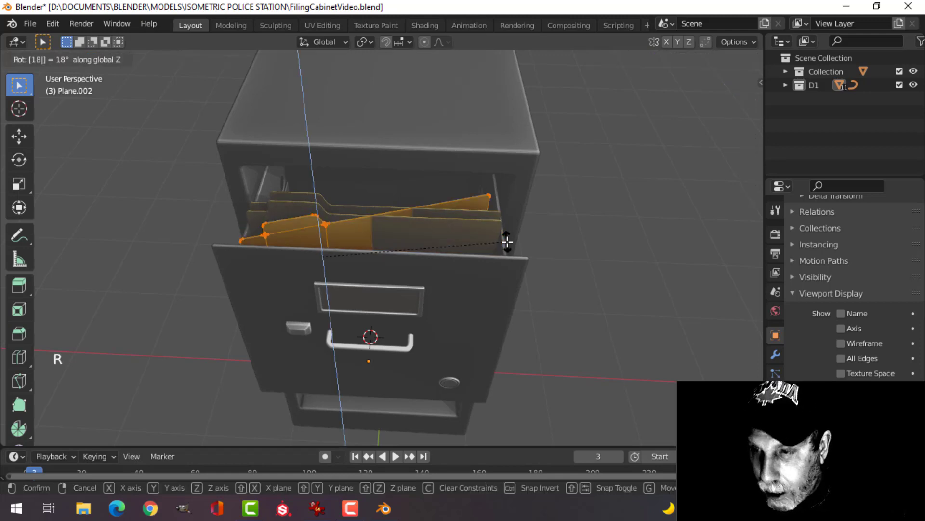
key("Return")
left_click_drag(367, 258, 469, 263)
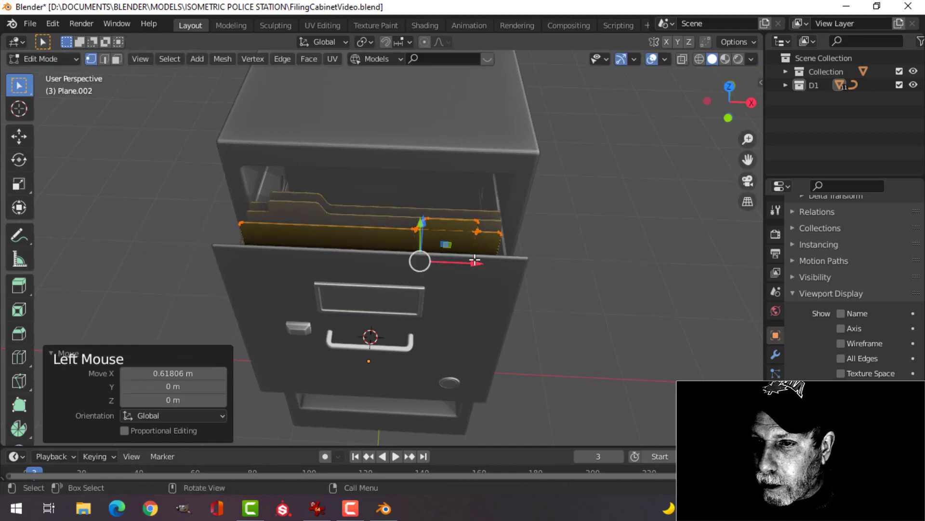
middle_click_drag(468, 263, 544, 244)
scroll(534, 247, "up", 2)
scroll(548, 238, "down", 1)
middle_click_drag(543, 244, 554, 254)
key("Tab")
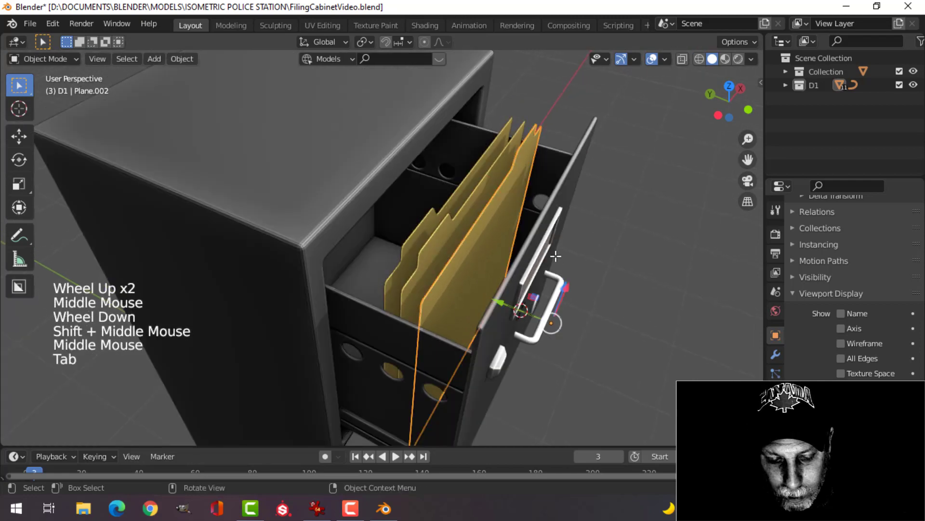
- Duplicate the flipped folder, place the copy behind the others along Y, and clear the selection
key("shift+d")
left_click_drag(499, 302, 434, 269)
middle_click_drag(533, 271, 497, 255)
key("alt+a")
middle_click_drag(467, 224, 449, 247)
scroll(450, 239, "up", 1)
- Add a plane mesh for a sheet of paper, scale it down in Edit Mode, and rotate it 90° about X
key("shift+a")
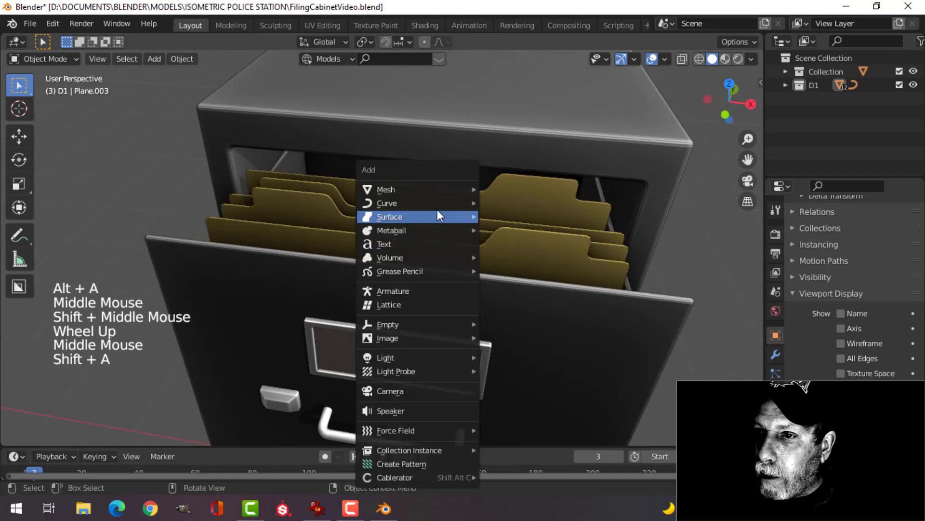
mouse_move(435, 194)
left_click(497, 188)
scroll(499, 218, "down", 3)
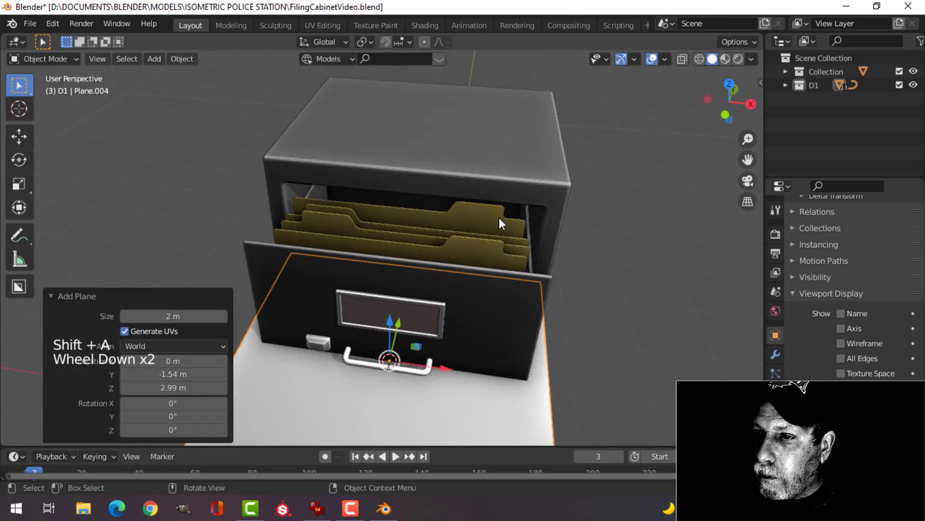
key("Tab")
middle_click_drag(579, 251, 522, 243)
key("s")
left_click(489, 249)
type("rx90")
key("Return")
- Proportion the upright sheet by scaling X to about 0.687 and Z to about 0.9, then narrow it slightly more along X
key("s")
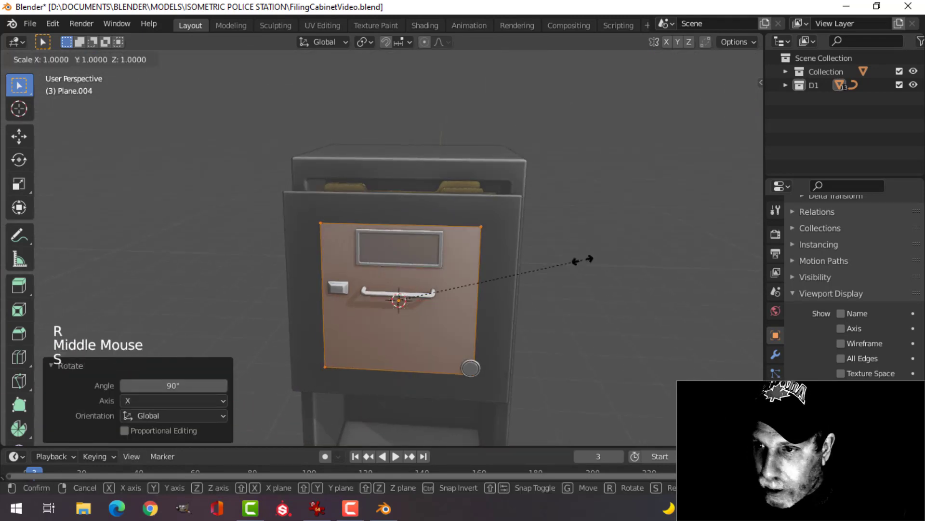
key("x")
left_click(523, 261)
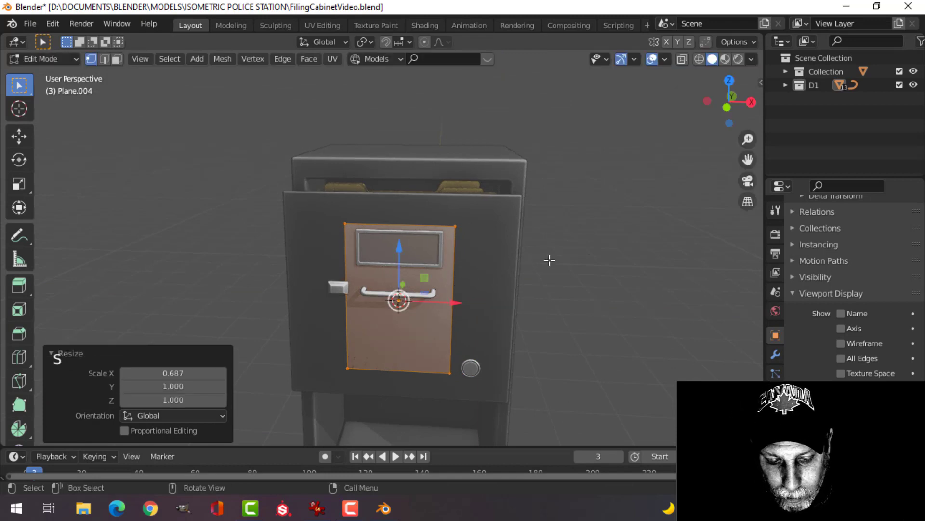
key("s")
key("z")
left_click(539, 257)
key("s")
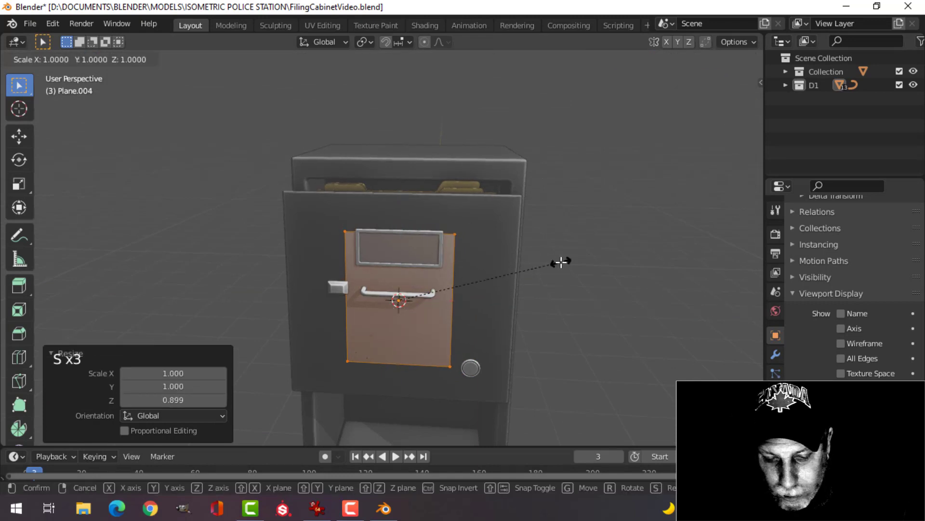
key("x")
left_click(547, 261)
- Move the sheet back among the folders, raise it about 0.31 m, and shift it about -0.21 m along Y
middle_click_drag(546, 261, 431, 276)
left_click_drag(336, 292, 400, 268)
left_click_drag(351, 233, 357, 198)
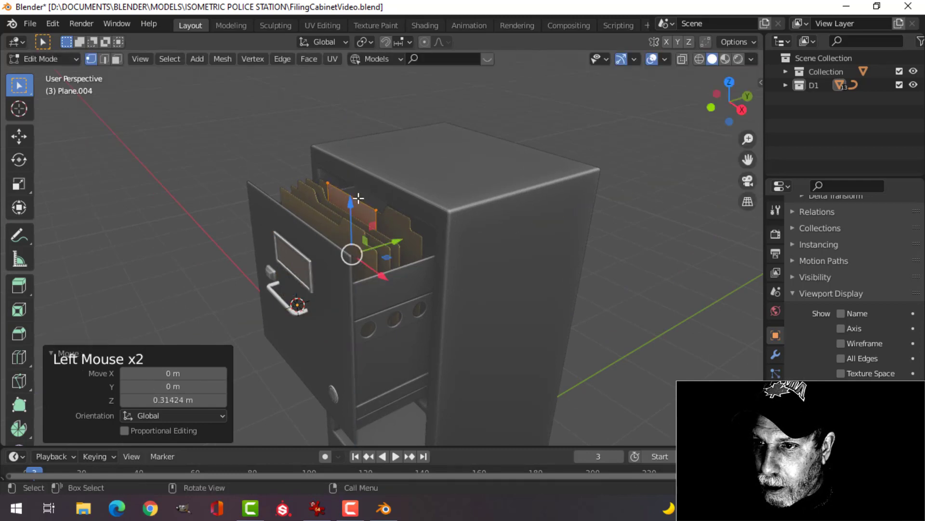
scroll(420, 227, "up", 2)
middle_click_drag(420, 227, 386, 241, "shift")
middle_click_drag(386, 241, 309, 265)
left_click_drag(310, 265, 272, 274)
middle_click_drag(273, 274, 405, 266)
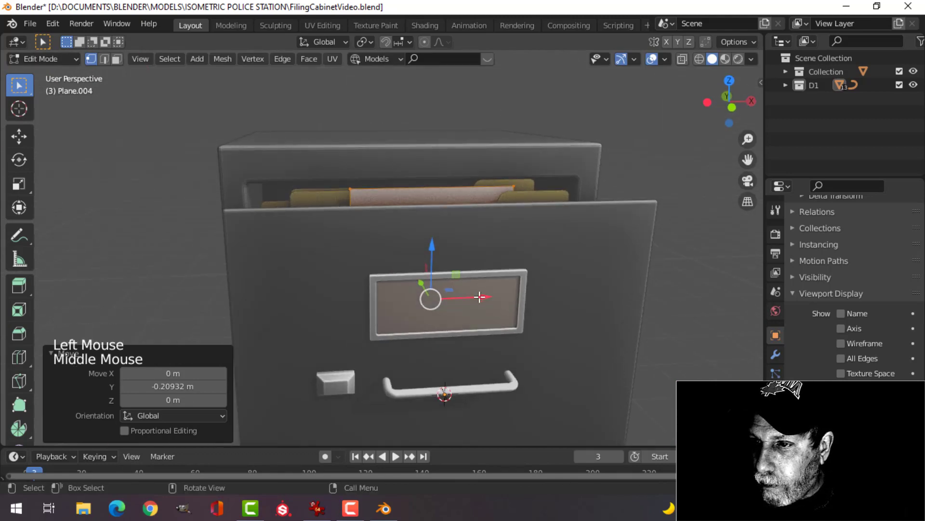
- Shift the sheet in the negative X direction and raise it slightly so it sticks up between the folders
left_click_drag(480, 296, 400, 295)
left_click_drag(399, 236, 398, 219)
middle_click_drag(399, 219, 483, 261)
scroll(530, 264, "up", 1)
middle_click_drag(554, 264, 461, 234, "shift")
middle_click_drag(460, 234, 511, 246)
scroll(530, 241, "up", 2)
middle_click_drag(511, 246, 473, 256)
- Return to Object Mode and give the paper sheet a Solidify modifier with 0.002 m thickness
key("Tab")
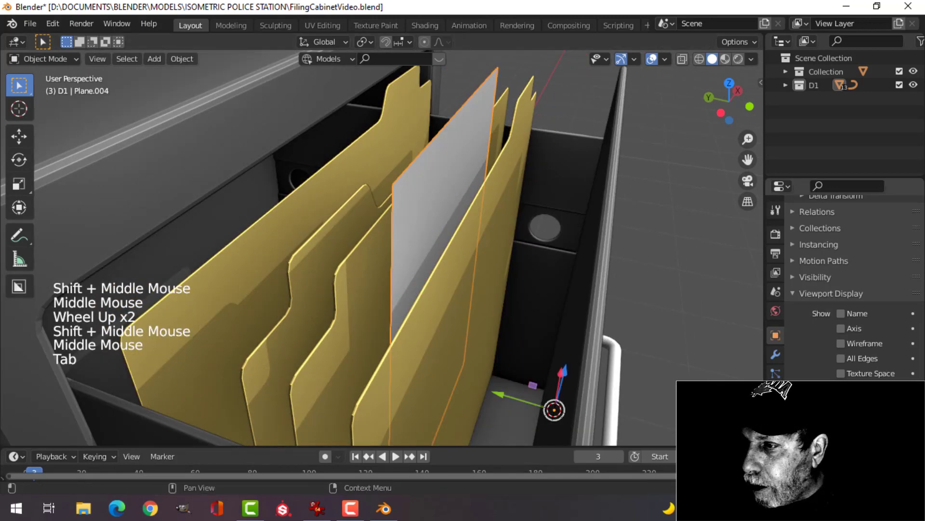
left_click(780, 352)
left_click(823, 233)
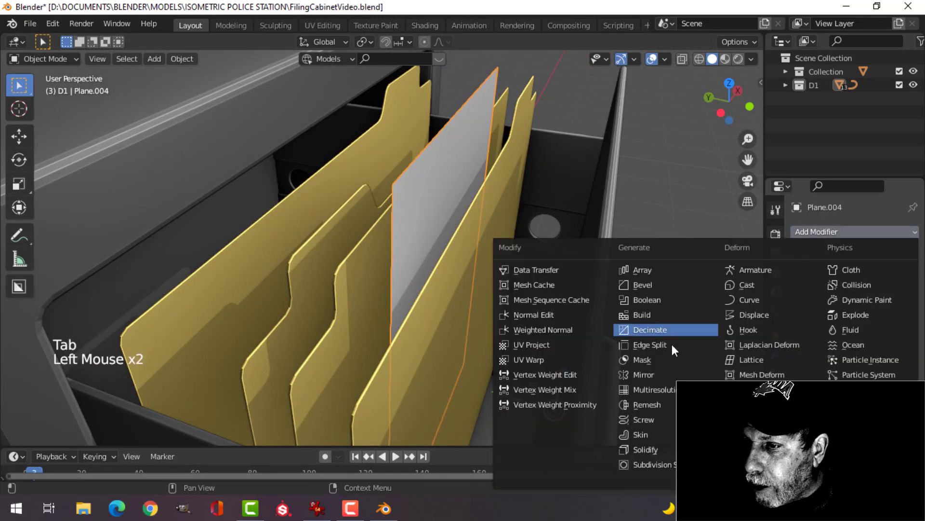
left_click(645, 448)
middle_click_drag(525, 314, 501, 343, "shift")
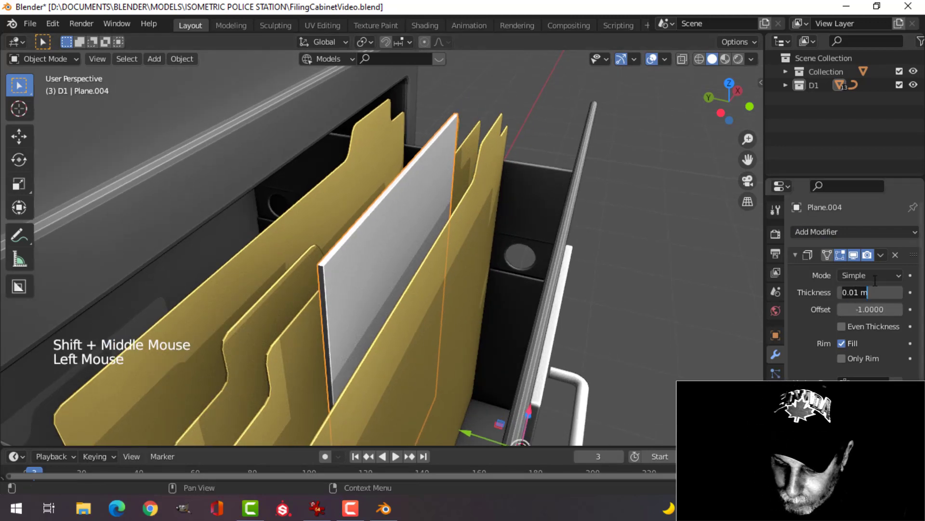
type("2")
key("Return")
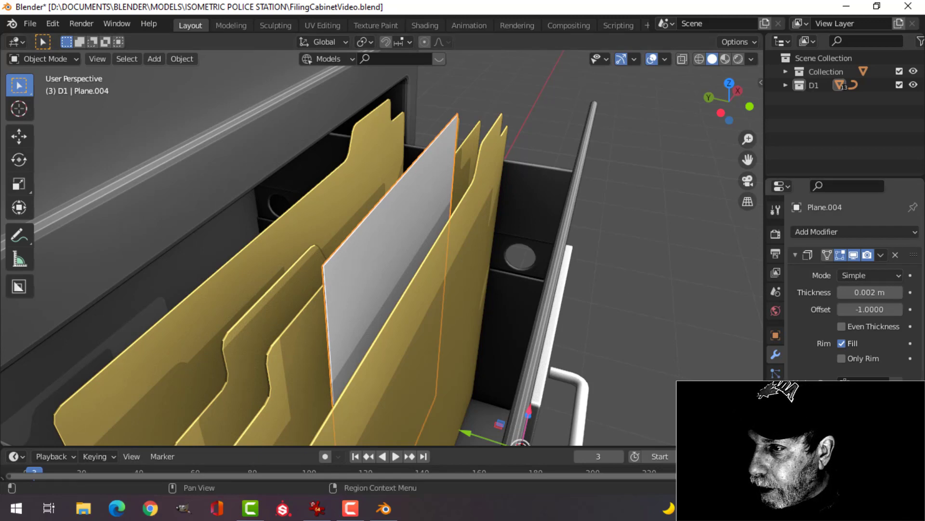
- Copy the hex viewport colour FFEFDA from the drawer's label card and apply it to the paper sheet
left_click(779, 337)
scroll(639, 361, "down", 2)
middle_click_drag(639, 361, 435, 311)
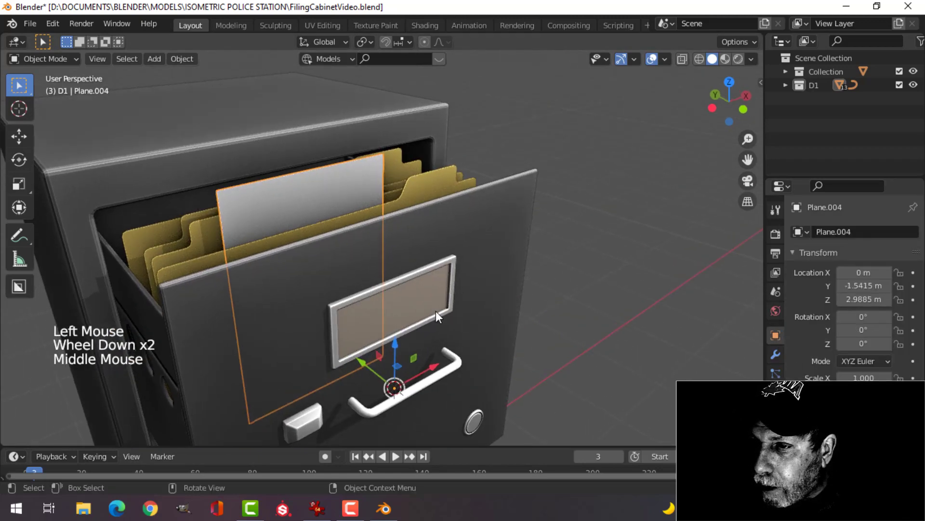
left_click(436, 311)
scroll(848, 289, "down", 10)
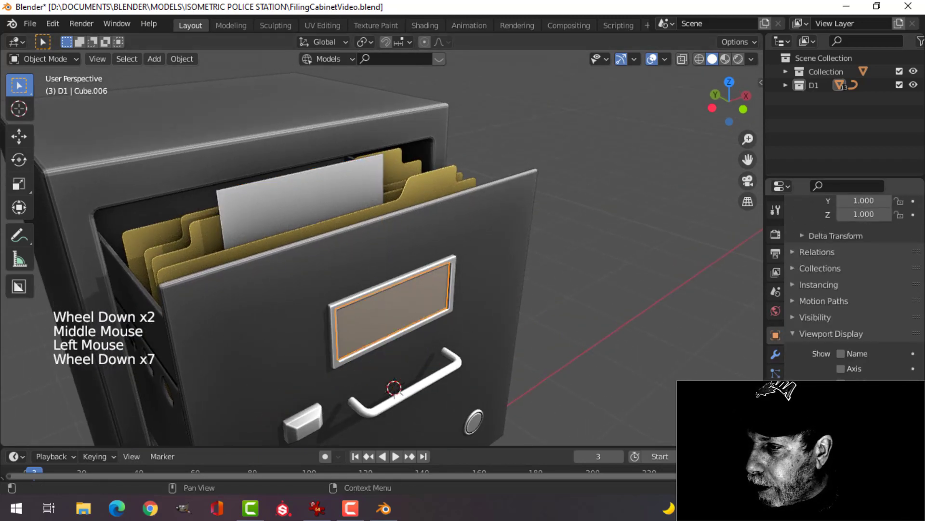
left_click(868, 419)
left_click(858, 356)
key("ctrl+c")
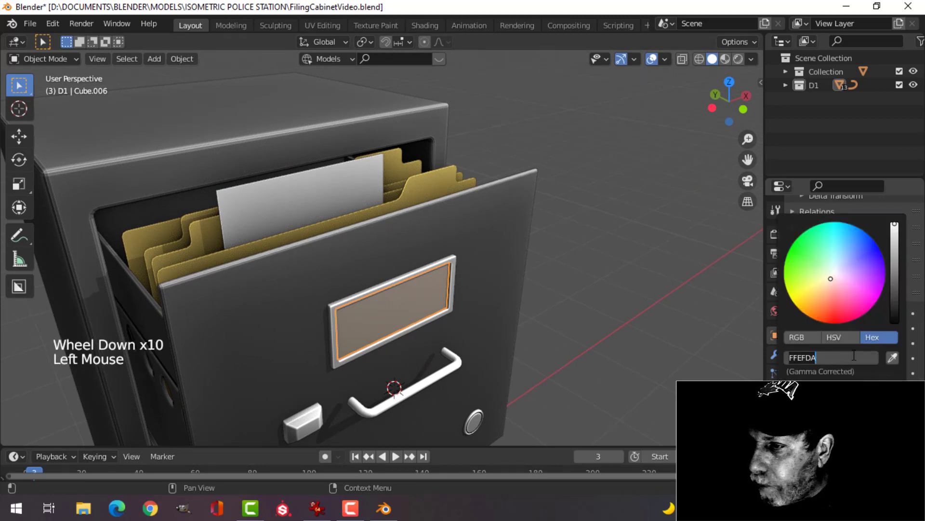
key("alt+a")
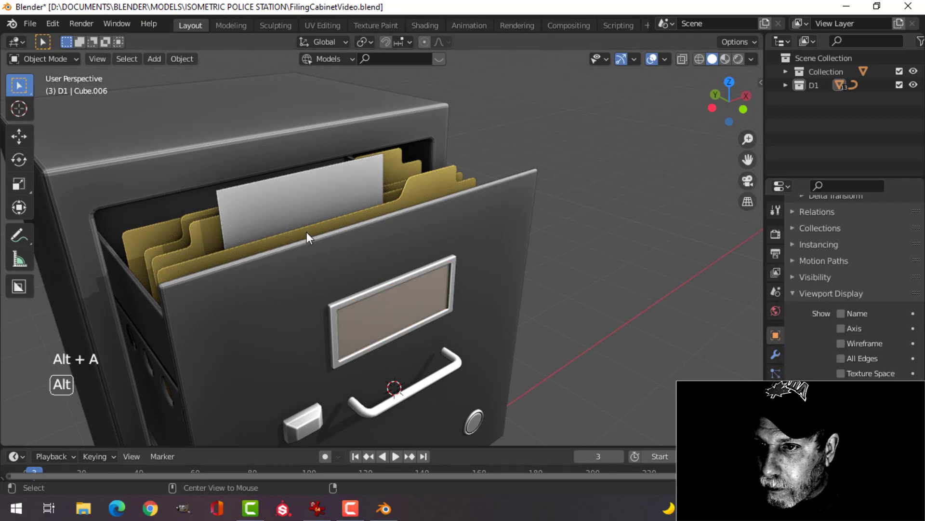
left_click(867, 419)
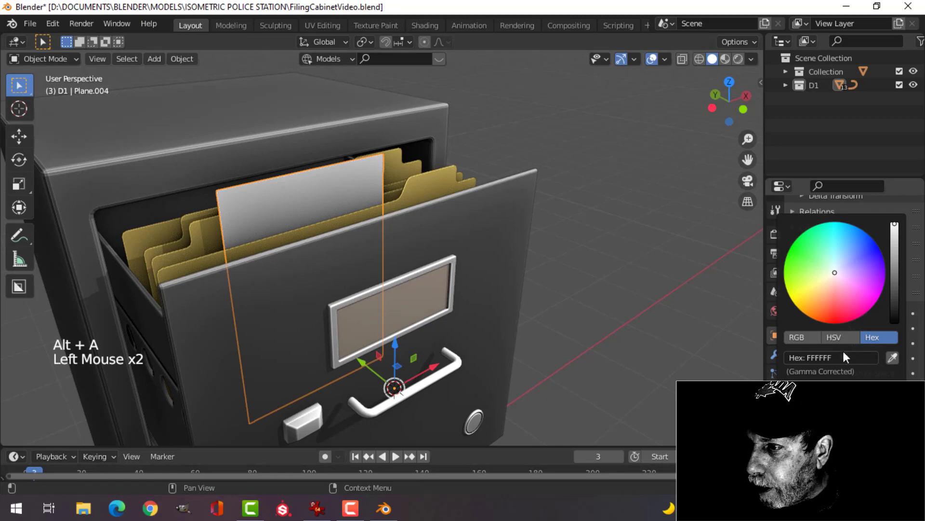
key("ctrl+v")
key("Return")
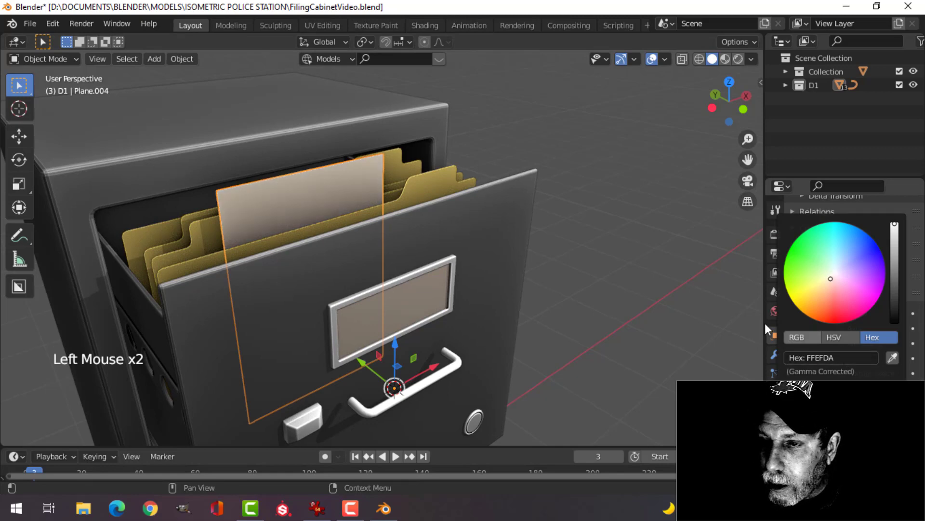
key("alt+a")
- Duplicate the paper sheet, moving the copy about 0.08 m back along Y and about 0.2 m along X
middle_click_drag(347, 289, 474, 259)
left_click(325, 197)
key("shift+d")
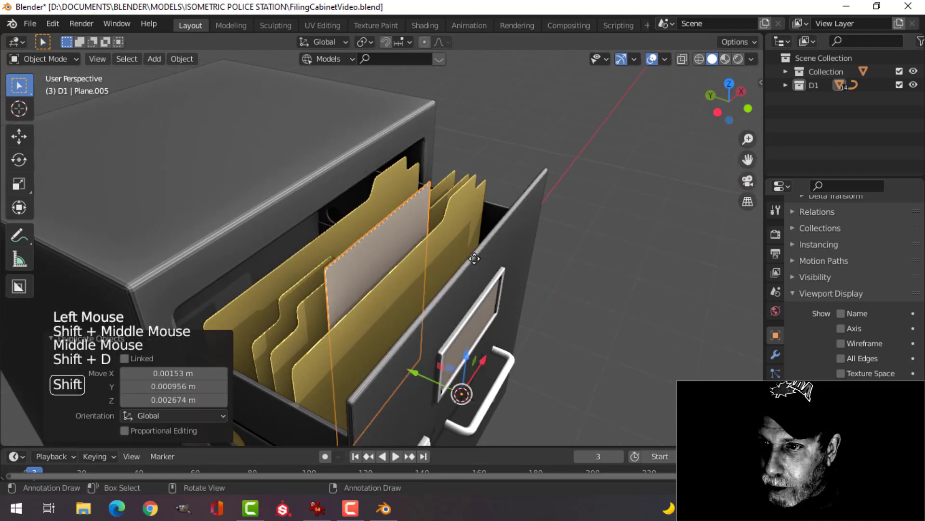
left_click_drag(428, 379, 401, 346)
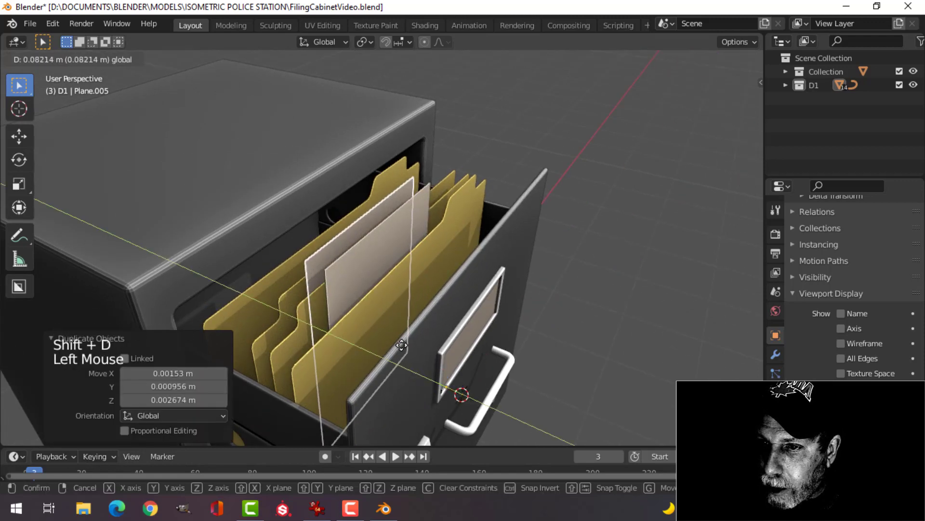
left_click(401, 345)
middle_click_drag(401, 345, 421, 378)
left_click_drag(421, 378, 516, 337)
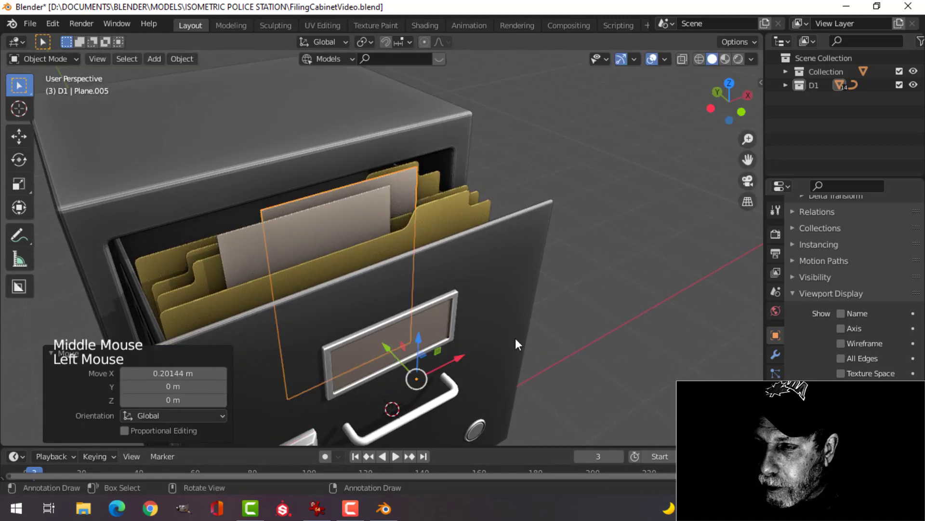
- Raise the second sheet about 0.056 m, rotate it slightly, and deselect it
middle_click_drag(515, 338, 450, 289)
left_click_drag(367, 316, 423, 250)
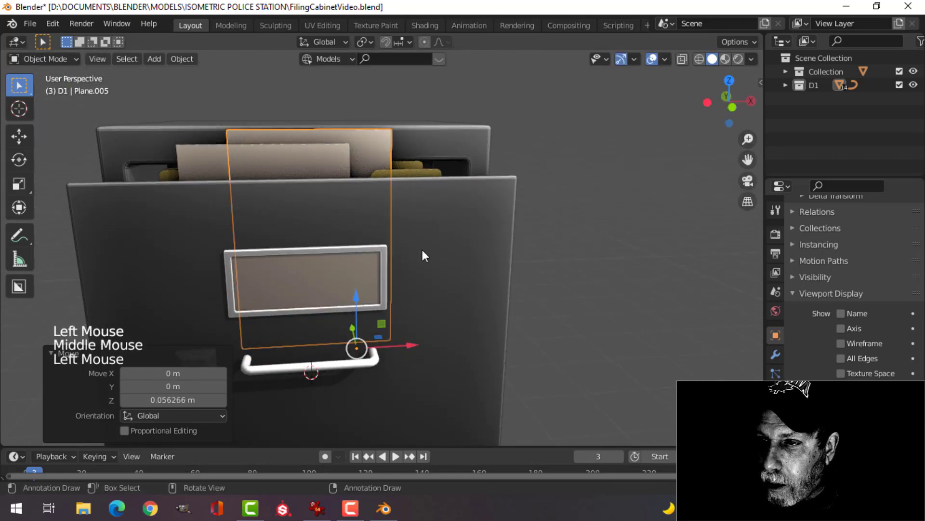
key("r")
left_click(422, 247)
key("alt+a")
- Toggle the D1 collection's visibility off and back on to check which parts it contains
scroll(385, 257, "down", 3)
middle_click_drag(378, 260, 315, 218)
scroll(448, 285, "down", 2)
left_click(914, 85)
left_click(914, 86)
- Select both paper sheets and all the folders, lower them slightly in the drawer, and deselect them
scroll(412, 275, "up", 1)
scroll(364, 195, "up", 2)
middle_click_drag(364, 196, 380, 222, "shift")
middle_click_drag(380, 222, 412, 257)
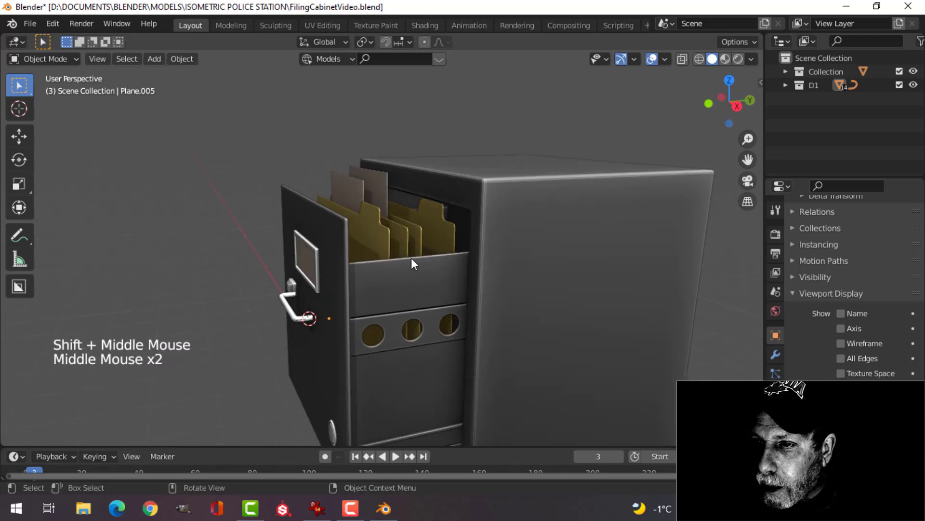
scroll(367, 215, "up", 1)
left_click(366, 213)
left_click(351, 179, "shift")
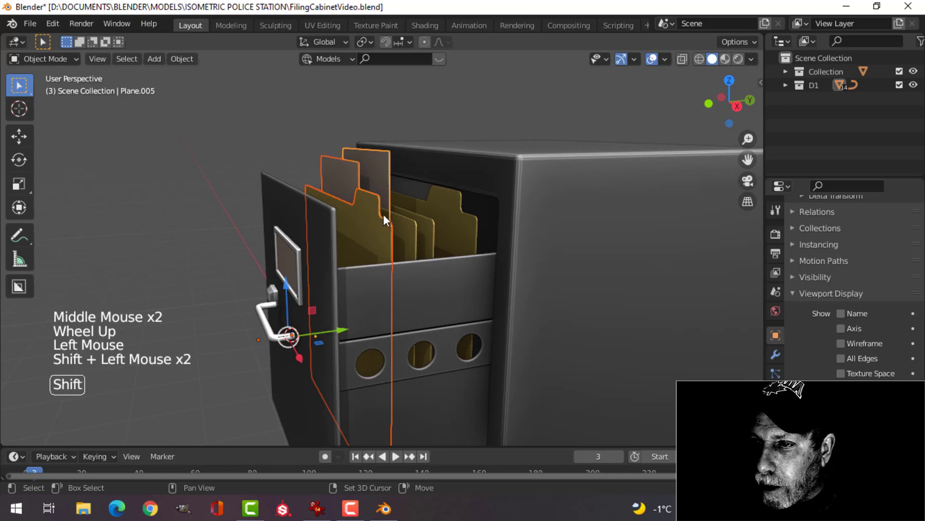
left_click(407, 226, "shift")
left_click(424, 222, "shift")
left_click(458, 207, "shift")
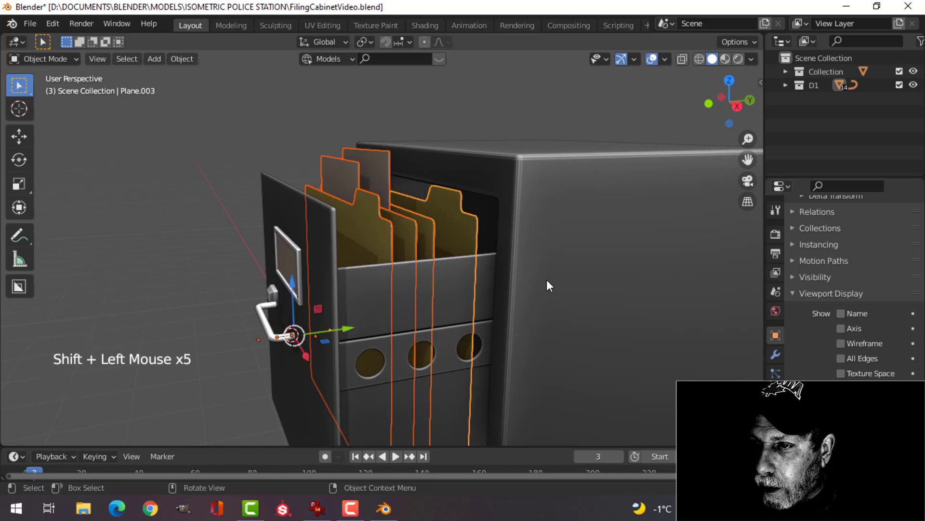
middle_click_drag(546, 280, 336, 298)
left_click_drag(287, 278, 288, 288)
key("alt+a")
- Separate the cabinet body's top faces, with the selection grown to include the surrounding rim, into their own lid object
middle_click_drag(336, 308, 511, 294)
scroll(502, 293, "down", 2)
scroll(506, 288, "down", 2)
middle_click_drag(511, 294, 517, 314)
scroll(438, 241, "up", 2)
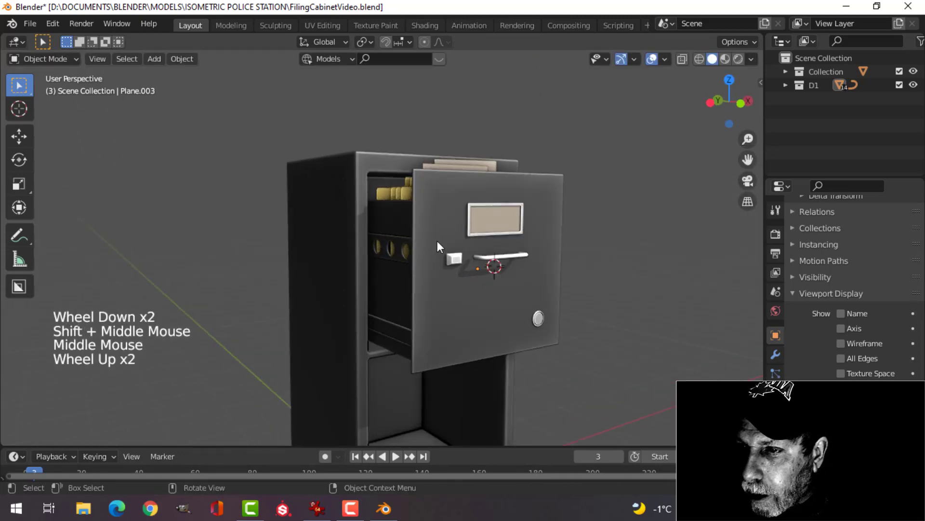
middle_click_drag(438, 241, 427, 277, "shift")
middle_click_drag(427, 278, 415, 318)
left_click(394, 247)
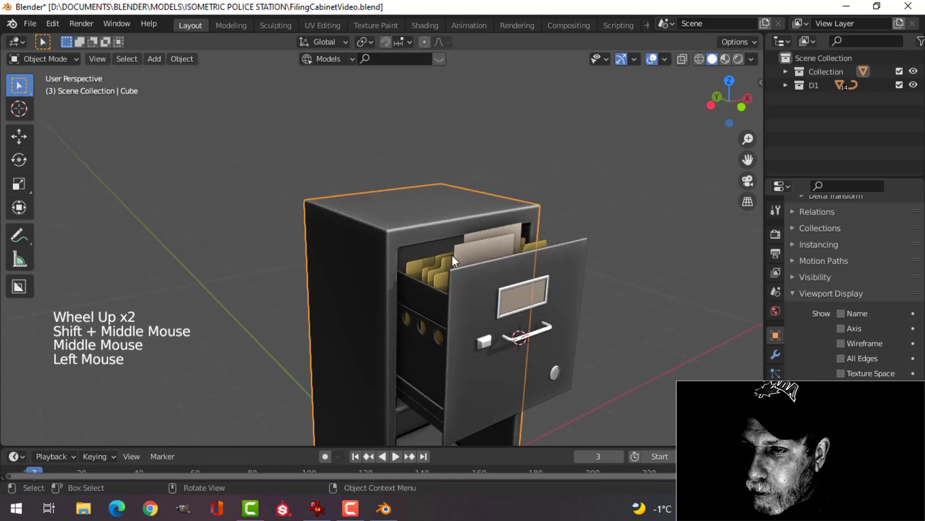
key("Tab")
middle_click_drag(452, 256, 424, 262)
scroll(420, 261, "up", 2)
key("alt+a")
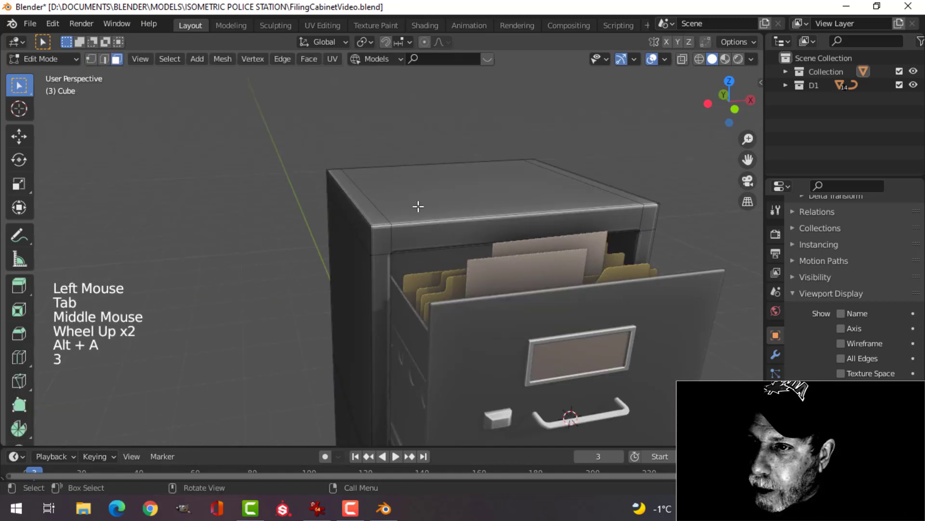
left_click(418, 206)
left_click(517, 198, "shift")
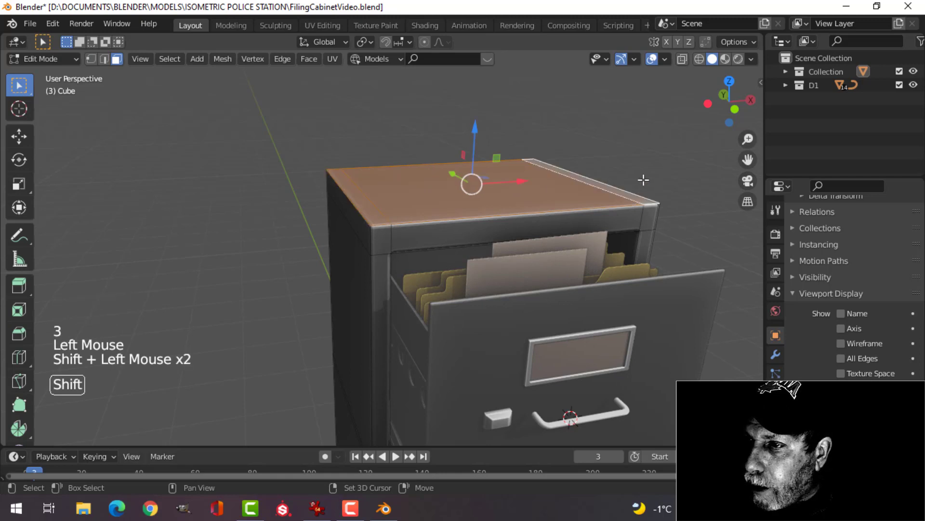
key("ctrl+KP_Add")
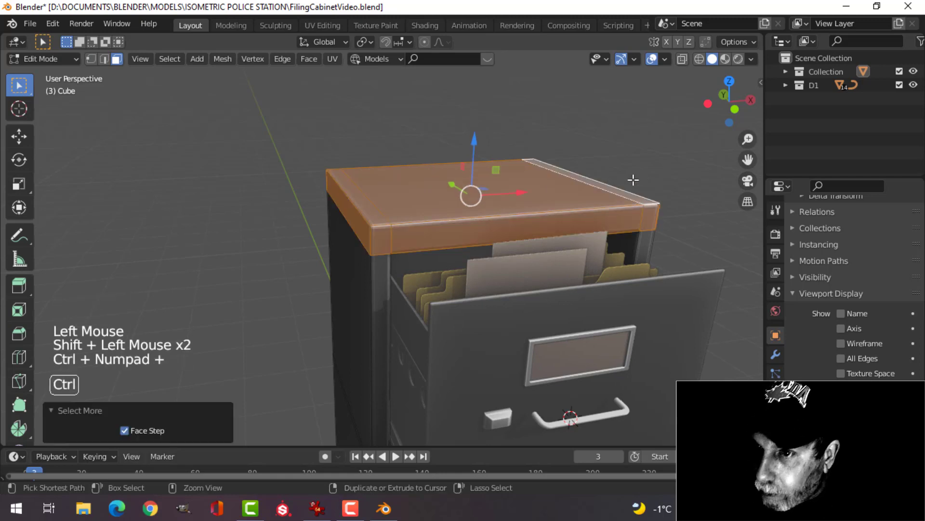
key("p")
left_click(533, 75)
key("Tab")
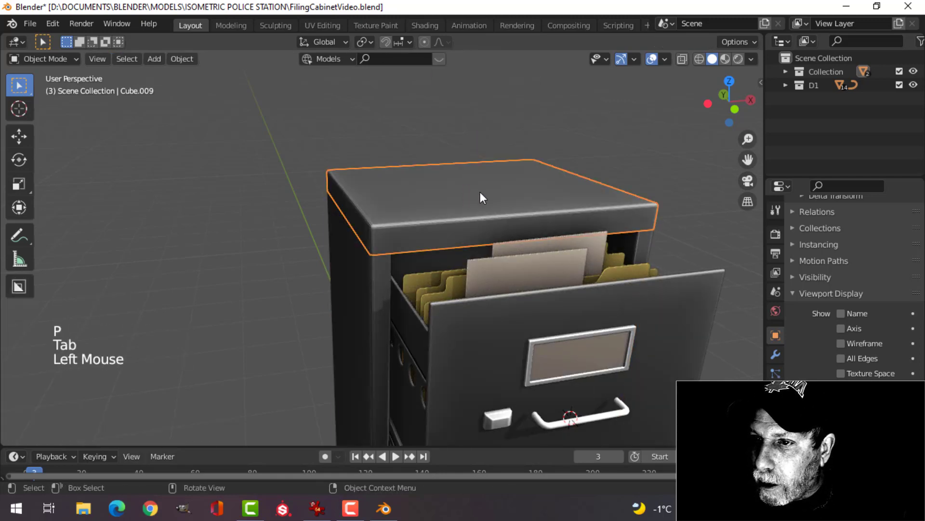
- Raise the lid's entire mesh about 0.27 m above the cabinet in Edit Mode
key("Tab")
key("a")
left_click_drag(473, 162, 483, 154)
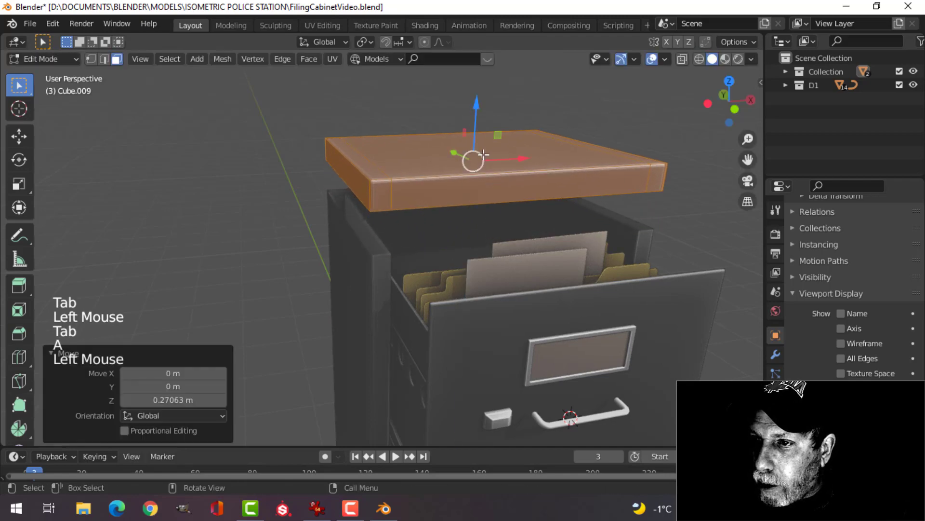
- Extrude the edge loop around the lid's open underside and scale it inward to form a lip
middle_click_drag(483, 154, 483, 173)
key("alt+a")
key("2")
left_click(424, 162, "alt+shift")
scroll(483, 173, "up", 2)
key("e")
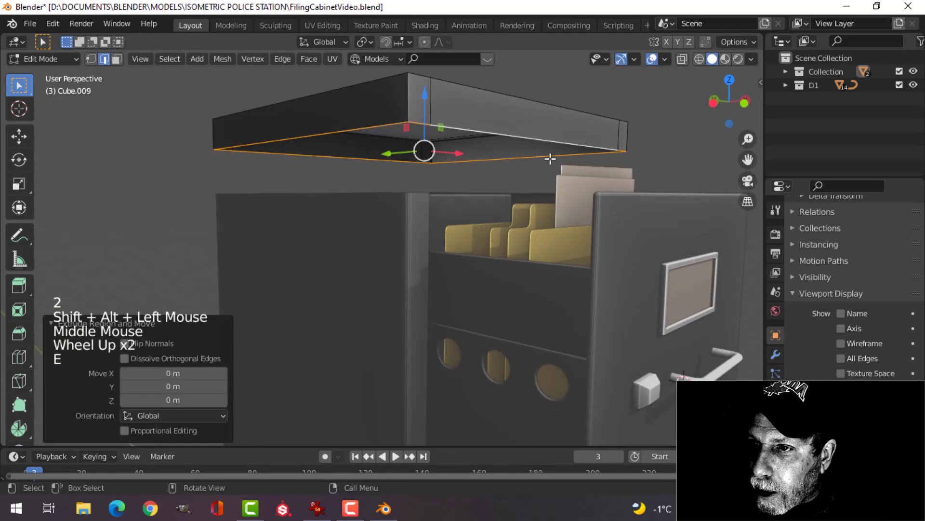
key("s")
left_click(533, 159)
- Lower the lid's whole mesh back onto the cabinet body and return to Object Mode
key("a")
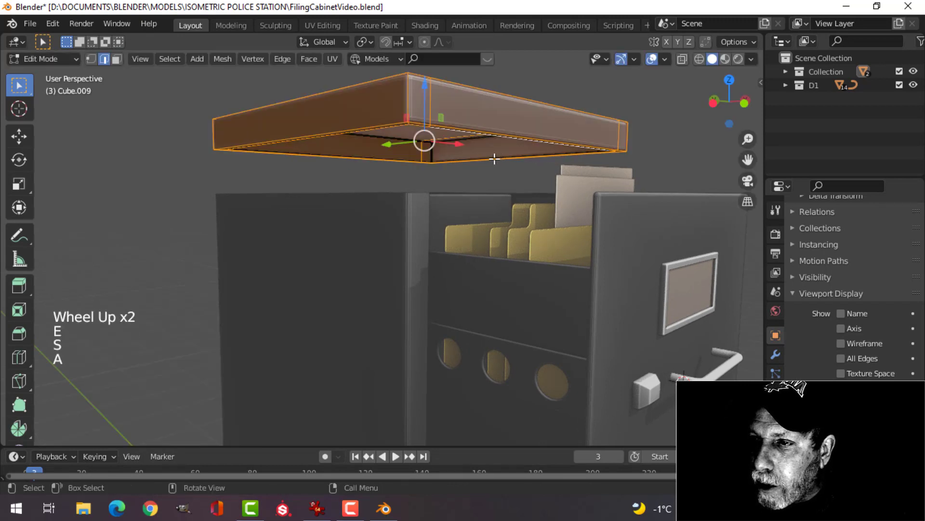
middle_click_drag(492, 154, 474, 145)
left_click_drag(439, 76, 456, 125)
key("Tab")
key("alt+a")
scroll(478, 145, "down", 3)
middle_click_drag(479, 152, 465, 192)
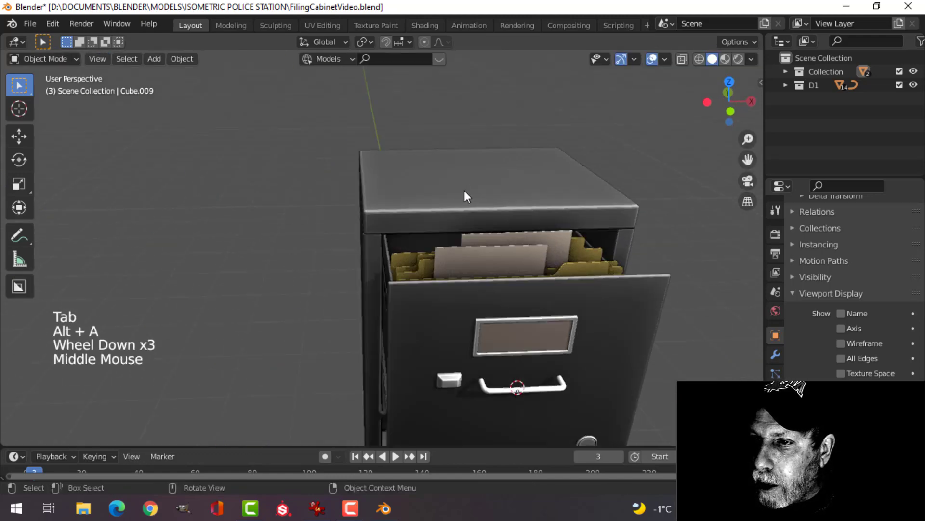
- Separate the cabinet body's underside faces, with the selection grown to include the surrounding band, into their own base object
scroll(528, 262, "down", 3)
middle_click_drag(528, 262, 407, 230)
scroll(440, 256, "up", 2)
mouse_move(440, 255)
middle_mouse_down("shift")
mouse_move(468, 198)
mouse_move(460, 167)
mouse_move(491, 242)
mouse_move(475, 314)
mouse_move(467, 290)
mouse_move(484, 309)
mouse_move(444, 266)
middle_mouse_up("shift")
scroll(492, 242, "up", 1, "shift")
left_click(467, 291)
key("Tab")
key("alt+a")
key("3")
left_click(439, 253)
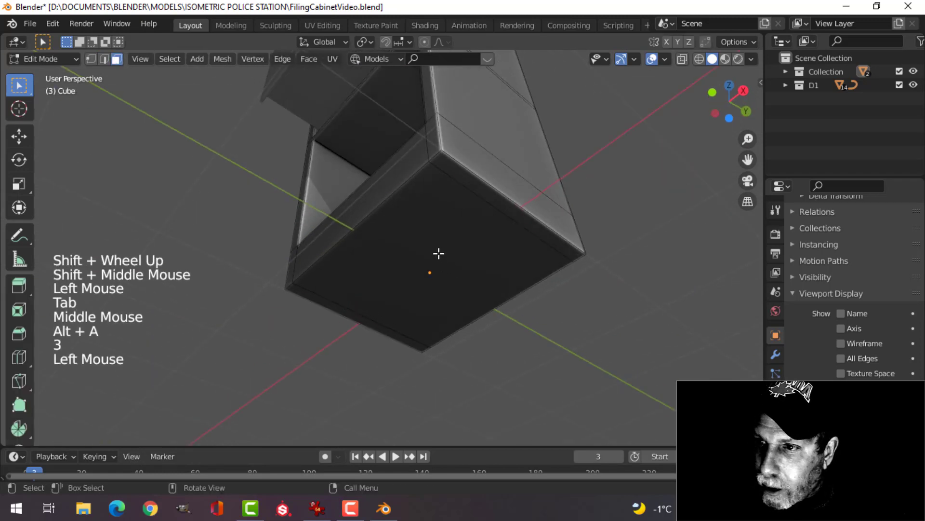
left_click(463, 184, "shift")
left_click(340, 307, "shift")
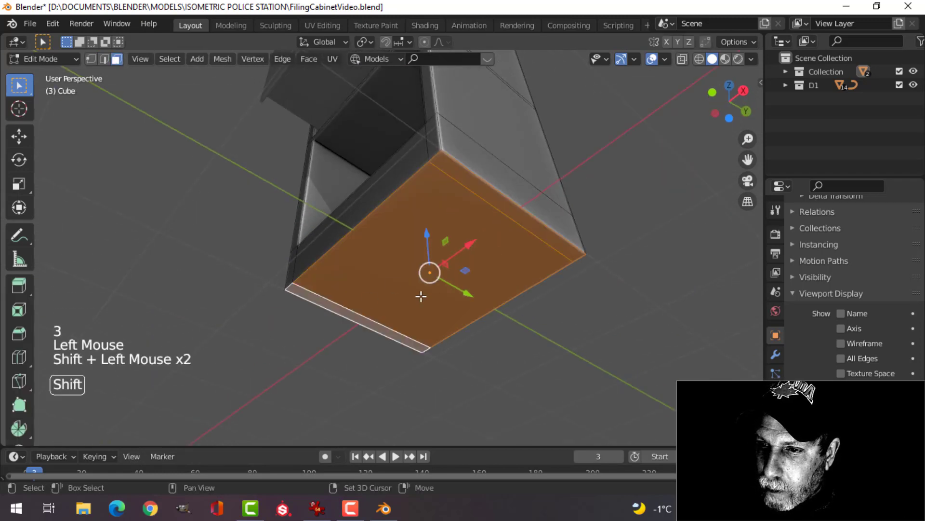
key("ctrl+KP_Add")
scroll(444, 250, "down", 2)
middle_click_drag(443, 250, 495, 353)
key("p")
left_click(497, 353)
key("Tab")
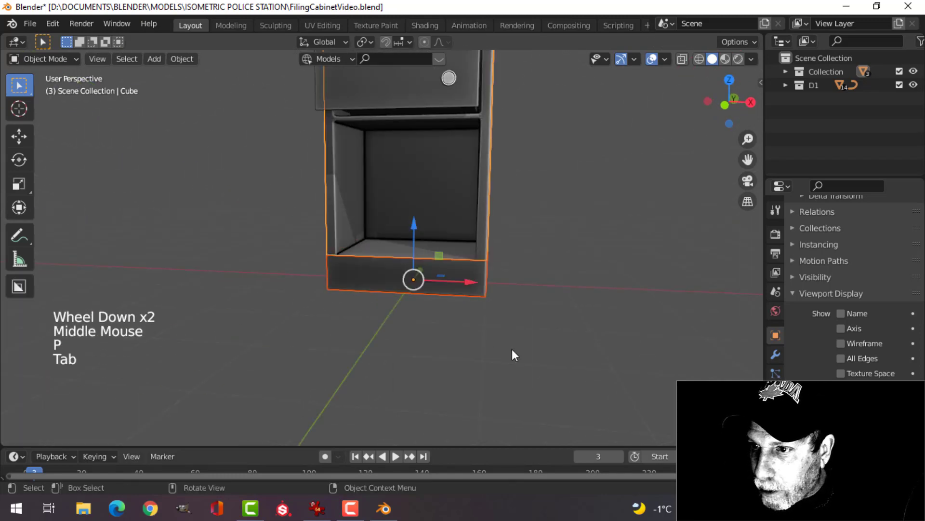
- Move the base's entire mesh down along Z, away from the cabinet body, in Edit Mode
key("Tab")
key("a")
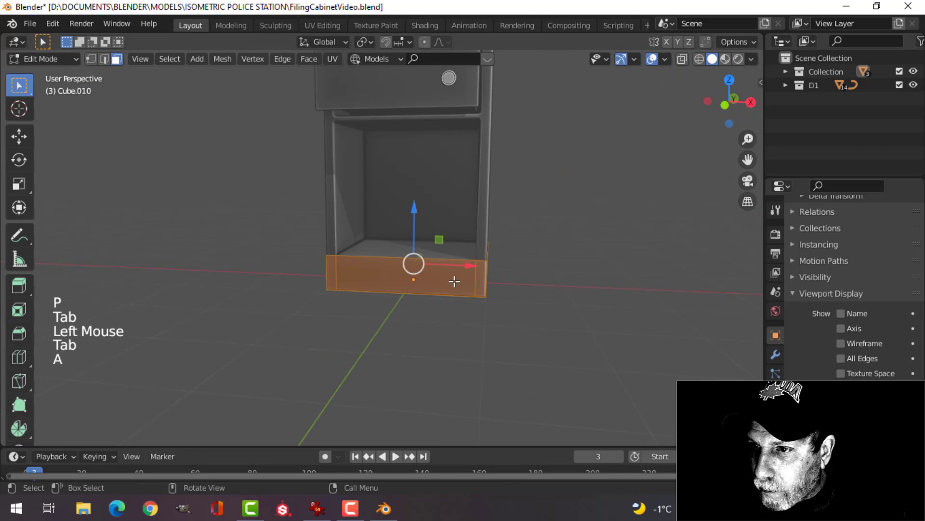
left_click(415, 225)
- Extrude the edge loop around the base's open upper rim and scale it inward to 0.951
scroll(427, 287, "up", 2)
middle_click_drag(427, 287, 587, 291)
key("alt+a")
key("2")
left_click(459, 264, "alt+shift")
key("e")
key("s")
left_click(575, 292)
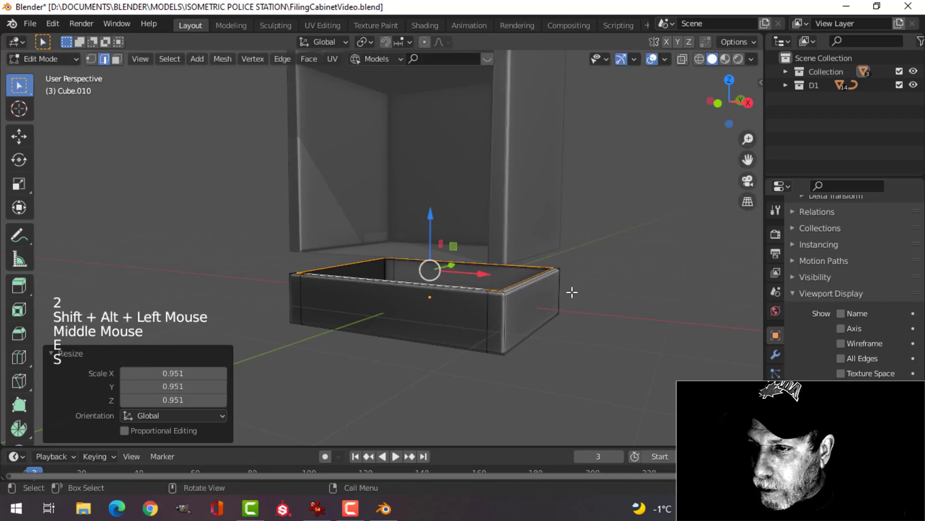
- Raise the base's whole mesh back against the cabinet body and return to Object Mode
key("a")
left_click_drag(435, 238, 434, 218)
key("Tab")
scroll(471, 264, "down", 3)
key("alt+a")
- Nudge the lid's whole mesh slightly up along Z in Edit Mode, leaving a fine seam above the cabinet body
middle_click_drag(388, 254, 434, 221)
scroll(471, 274, "down", 2)
scroll(386, 241, "up", 2)
left_click(375, 159)
key("Tab")
key("a")
scroll(444, 157, "up", 2)
left_click_drag(381, 93, 383, 89)
key("Tab")
key("alt+a")
scroll(427, 186, "down", 3)
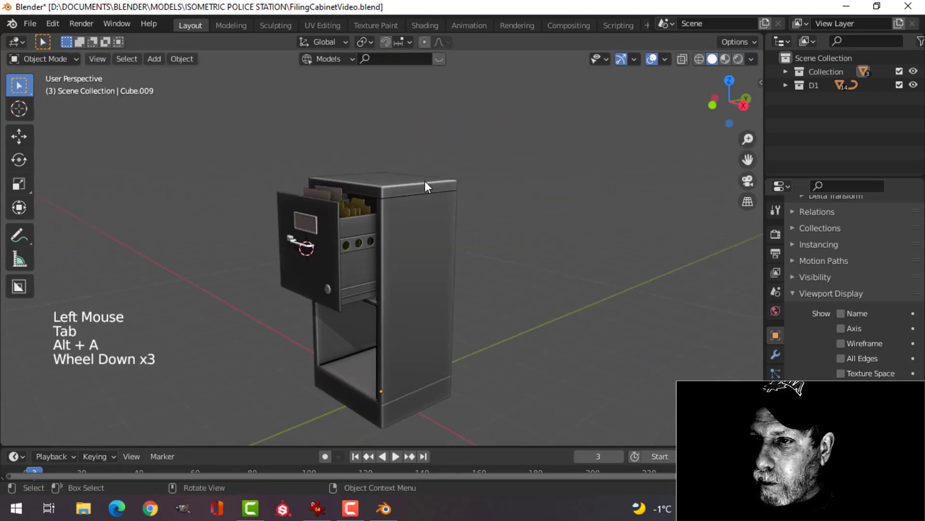
- Save the filing cabinet file after the lid and base edits
middle_click_drag(428, 186, 506, 227)
scroll(478, 214, "up", 2)
key("ctrl+s")
- Duplicate all objects of the D1 drawer collection and move the copy down 1.4437 m along Z
mouse_move(507, 226)
middle_mouse_down()
mouse_move(490, 223)
mouse_move(526, 225)
mouse_move(512, 218)
mouse_move(522, 217)
middle_mouse_up()
middle_click_drag(748, 139, 713, 153, "shift")
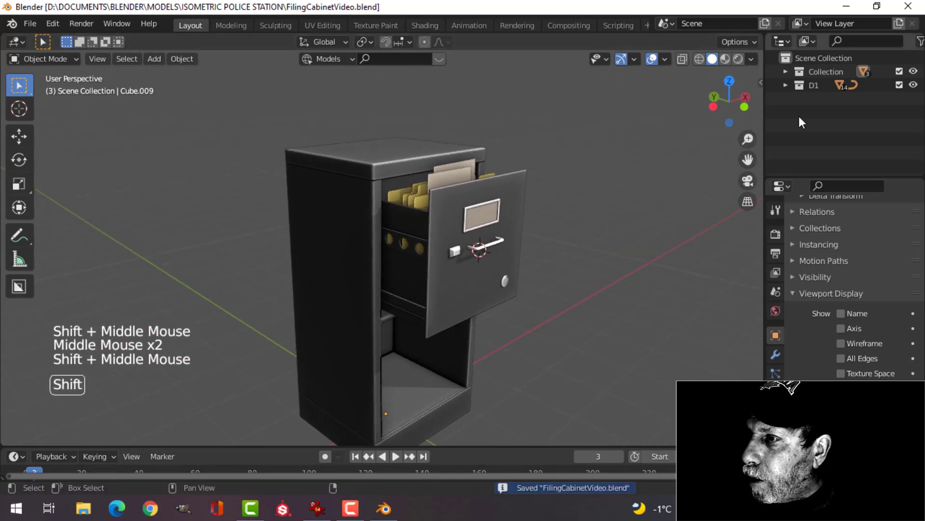
left_click(809, 84)
right_click(810, 84)
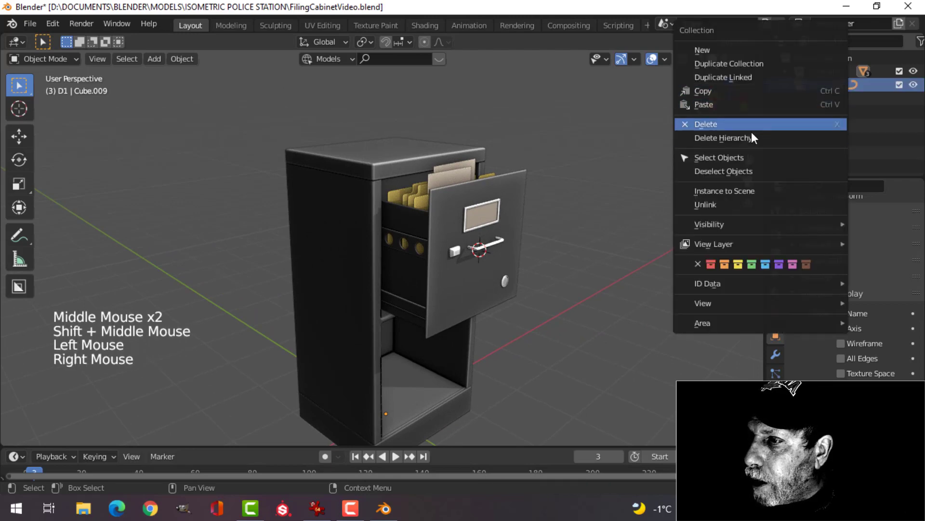
left_click(718, 158)
scroll(579, 193, "down", 2)
middle_click_drag(538, 198, 593, 195)
key("shift+d")
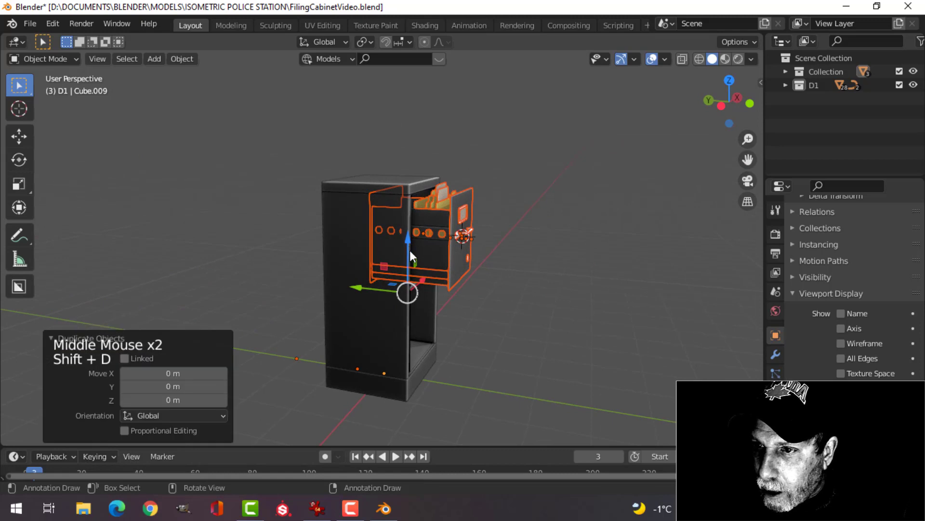
left_click_drag(409, 251, 419, 313)
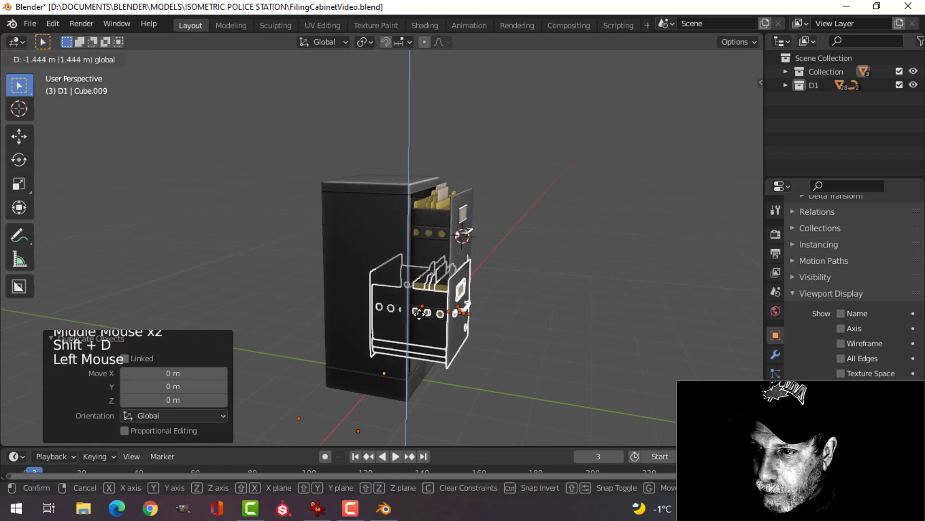
- Move the duplicated drawer objects into a new collection named D2
key("m")
left_click(553, 296)
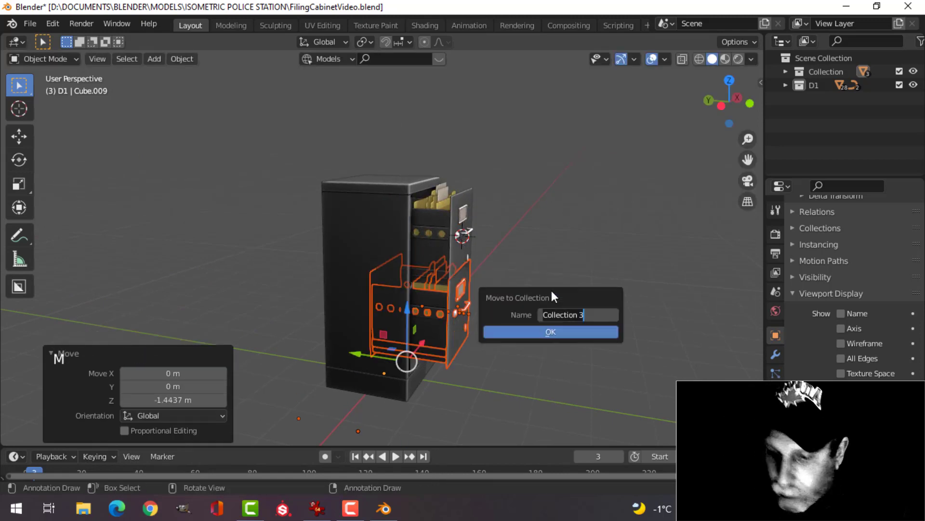
type("D2")
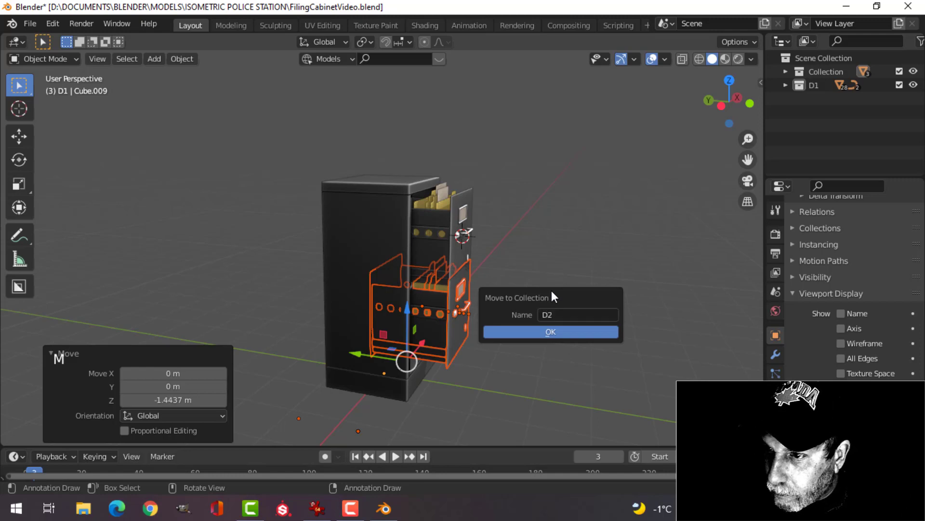
left_click(553, 330)
- Lower the D2 drawer a further 0.25747 m along Z so it sits just above the cabinet base
middle_click_drag(530, 340, 499, 232, "shift")
key("KP_1")
scroll(498, 265, "up", 4)
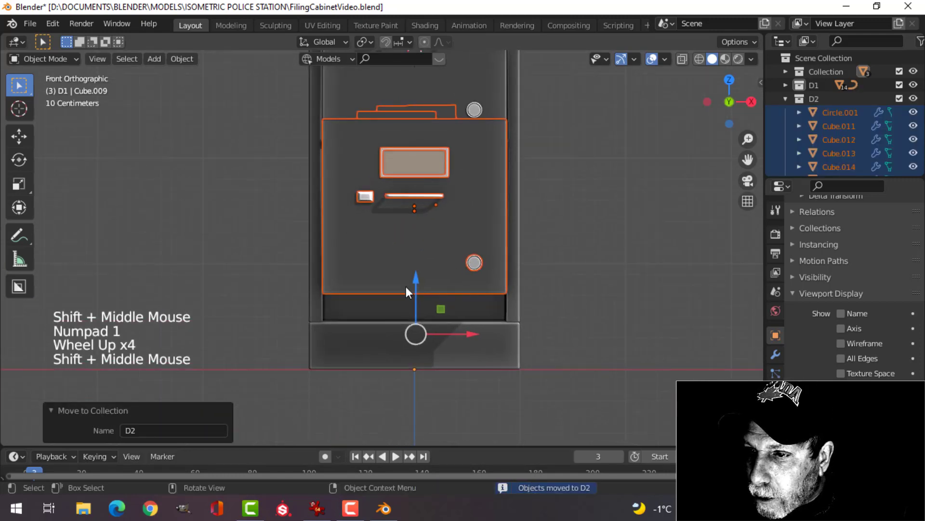
left_click_drag(413, 281, 415, 312)
- Delete the two paper sheets sticking up behind the front panel of the D2 drawer
middle_click_drag(415, 306, 350, 244)
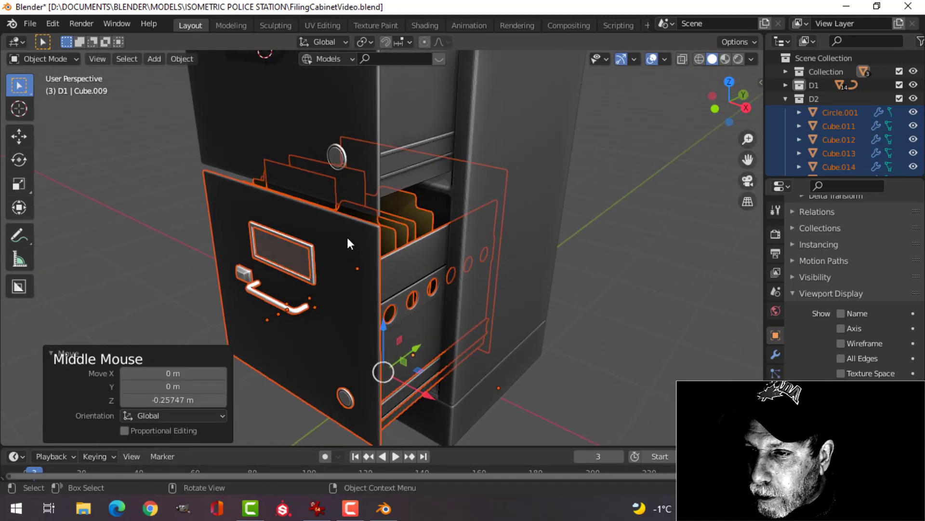
left_click(322, 198)
middle_click_drag(331, 196, 322, 154)
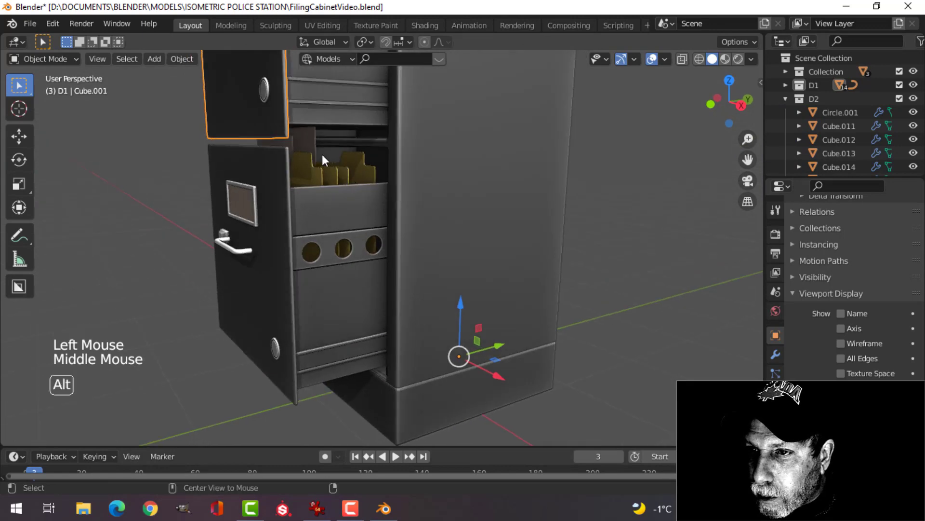
key("alt+a")
left_click(308, 138)
key("x")
left_click(308, 137)
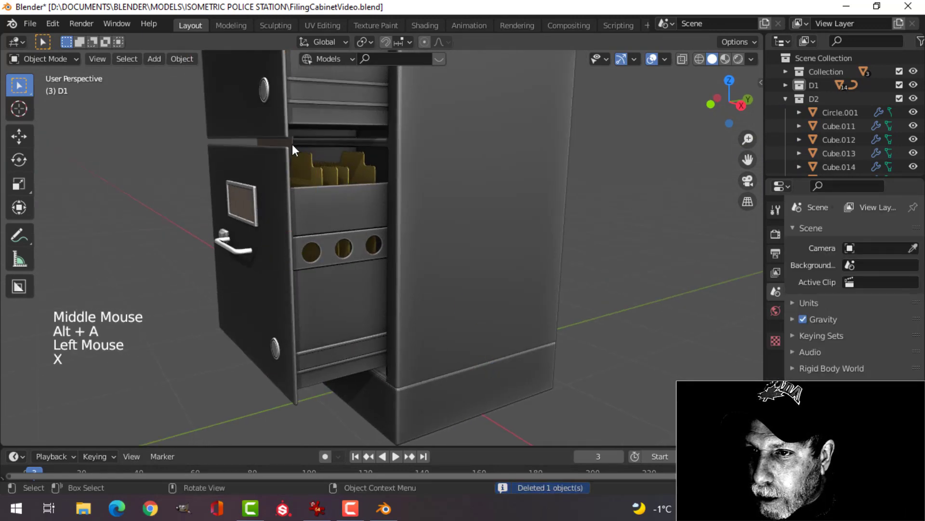
left_click(292, 145)
left_click(289, 140)
middle_click_drag(310, 149, 251, 233)
left_click(262, 148)
key("x")
left_click(262, 148)
- Shift folders in the D2 drawer along Y toward its front panel, using a move of about -0.143 m
left_click(300, 183)
left_click_drag(246, 254, 276, 245)
left_click(268, 186)
left_click(311, 181)
left_click(313, 181, "shift")
key("alt+a")
left_click(303, 183)
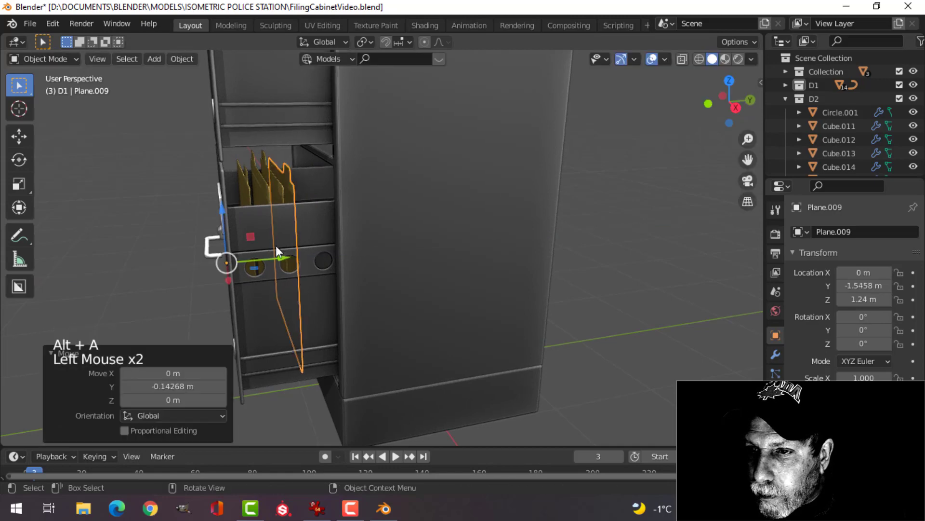
key("alt+a")
- Select all objects of the D2 collection and slide the drawer about 0.61 m along Y into the cabinet
middle_click_drag(275, 245, 443, 214)
scroll(391, 215, "down", 2)
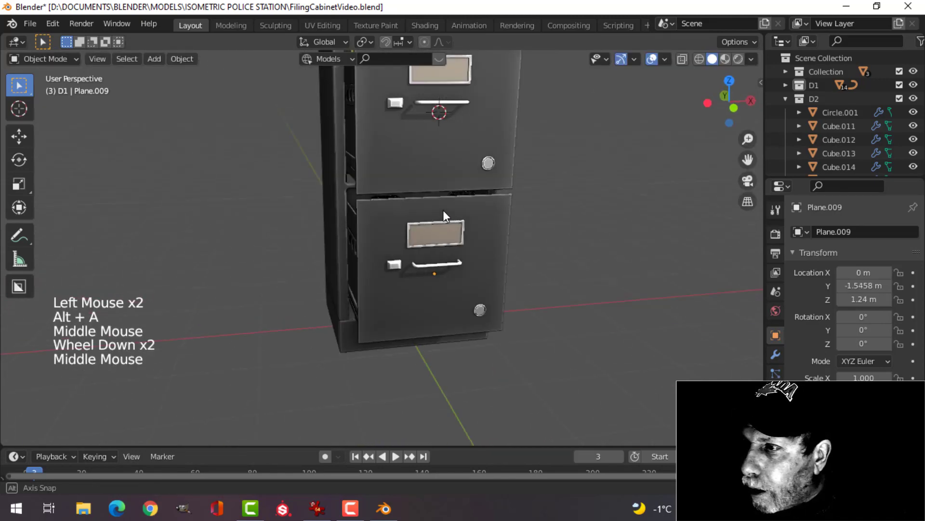
left_click(786, 99)
left_click(810, 99)
right_click(810, 99)
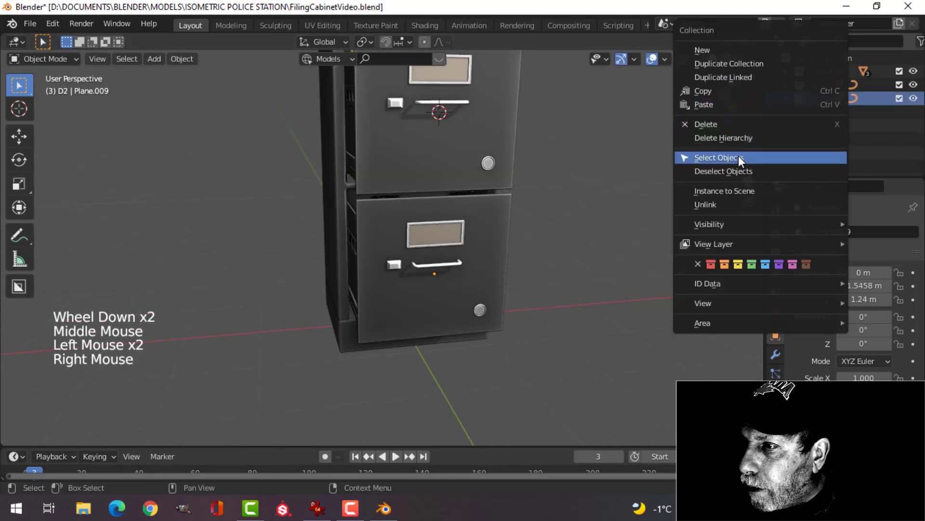
left_click(719, 157)
middle_click_drag(499, 201, 610, 212)
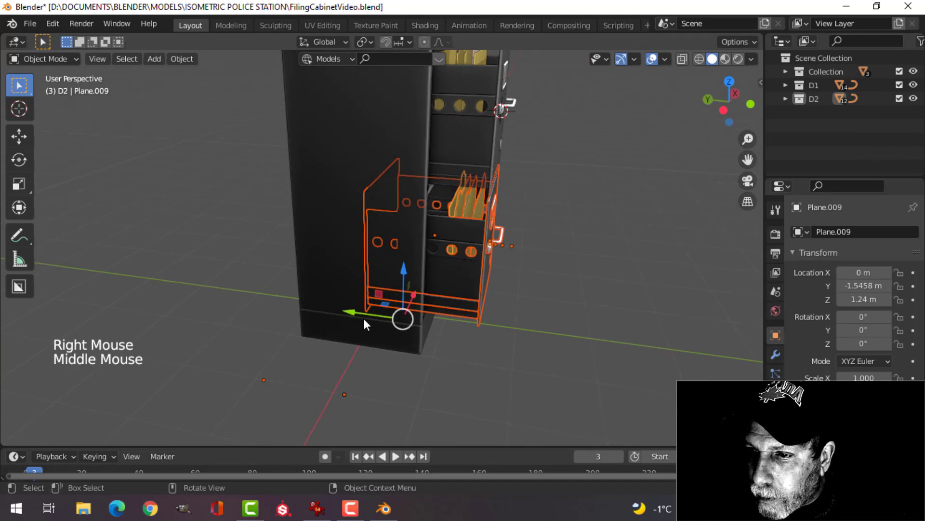
left_click_drag(363, 315, 313, 307)
key("alt+a")
- Hide the viewport gizmos and overlays and frame the whole filing cabinet
middle_click_drag(345, 308, 464, 207)
scroll(455, 254, "down", 3)
left_click(621, 59)
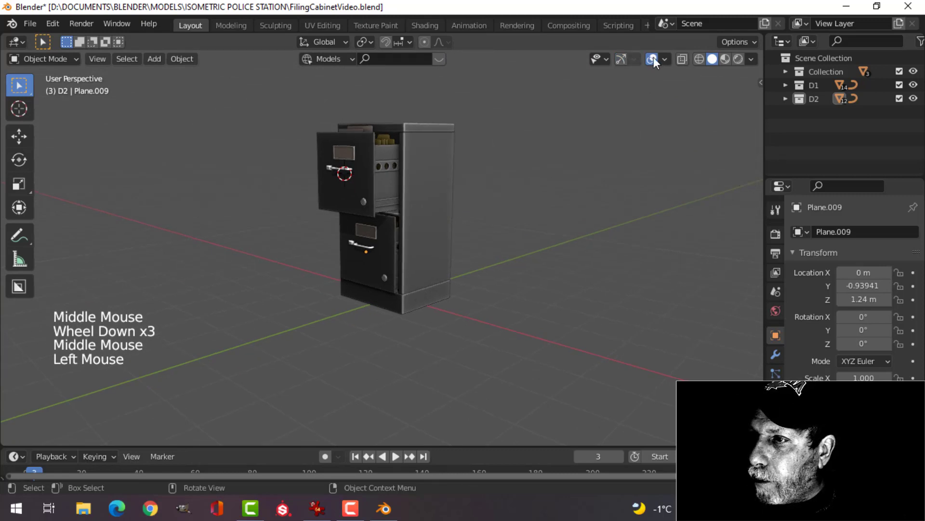
left_click(652, 57)
scroll(549, 136, "up", 2)
middle_click_drag(536, 140, 466, 235, "shift")
scroll(633, 197, "down", 1)
scroll(444, 239, "up", 2)
scroll(462, 242, "down", 1)
- Change the viewport shading's MatCap to a dark, glossy bronze-toned sphere
left_click(751, 59)
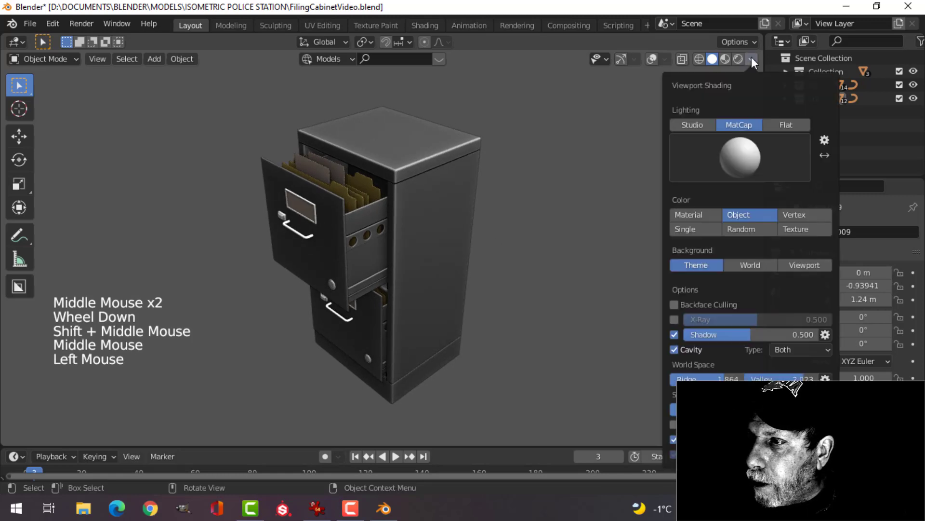
left_click(737, 153)
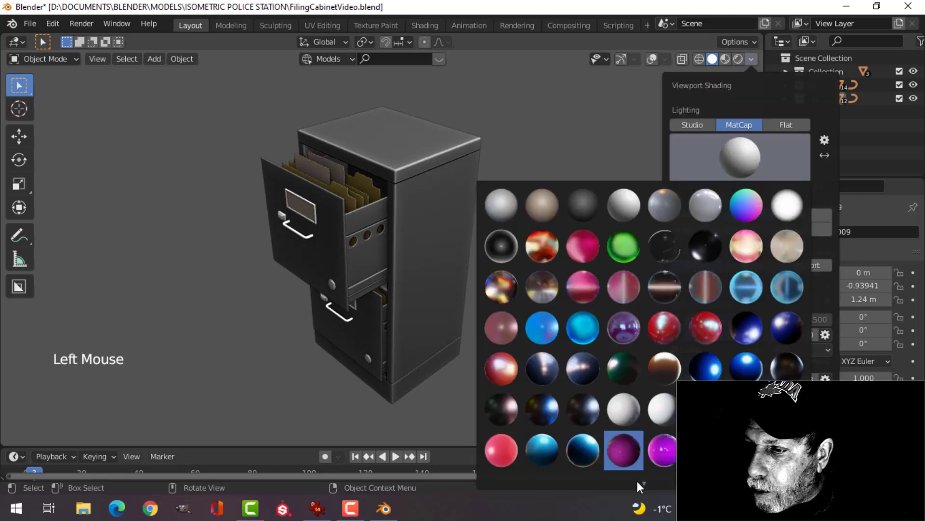
mouse_move(643, 482)
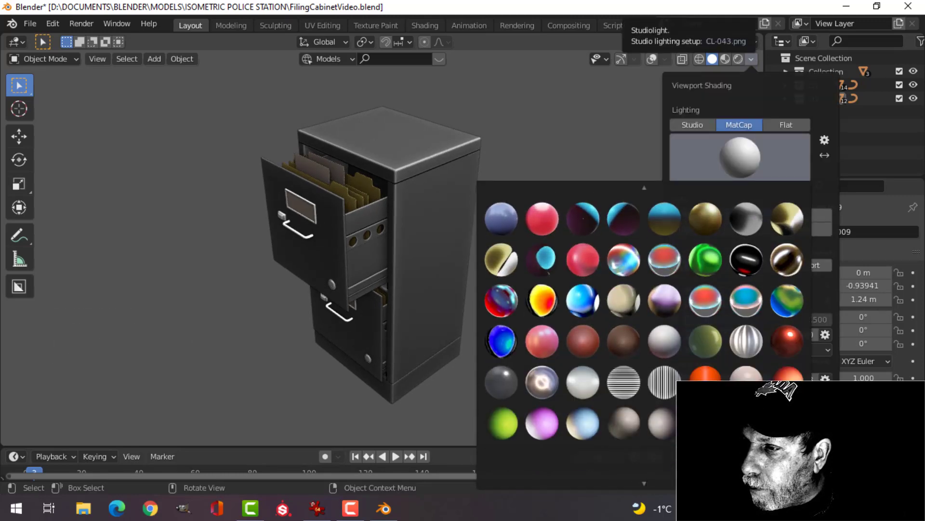
left_click(788, 265)
- Maximize the 3D viewport and examine the finished cabinet from its front and side
middle_click_drag(493, 281, 463, 258)
scroll(532, 273, "up", 2)
key("ctrl+space")
scroll(525, 267, "down", 2)
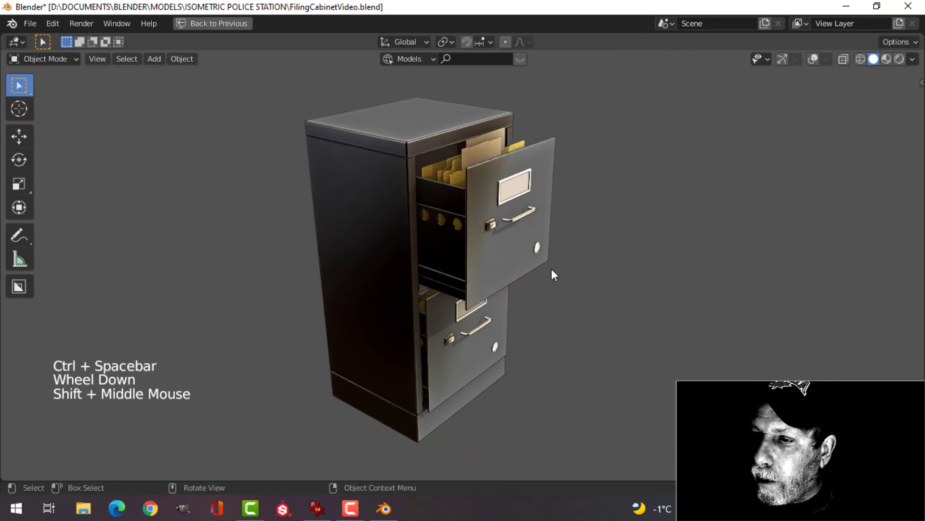
middle_click_drag(551, 268, 554, 256)
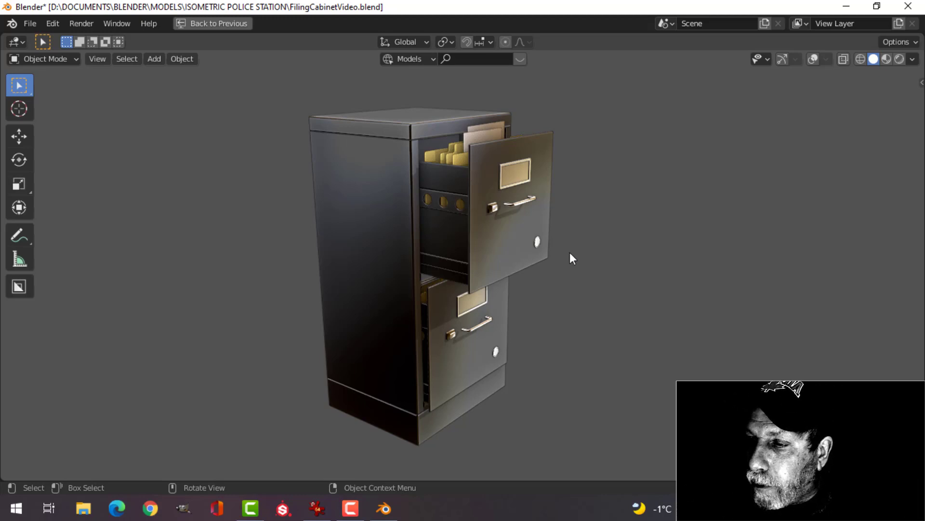
mouse_move(570, 256)
middle_mouse_down()
mouse_move(548, 250)
mouse_move(554, 262)
mouse_move(562, 242)
middle_mouse_up()
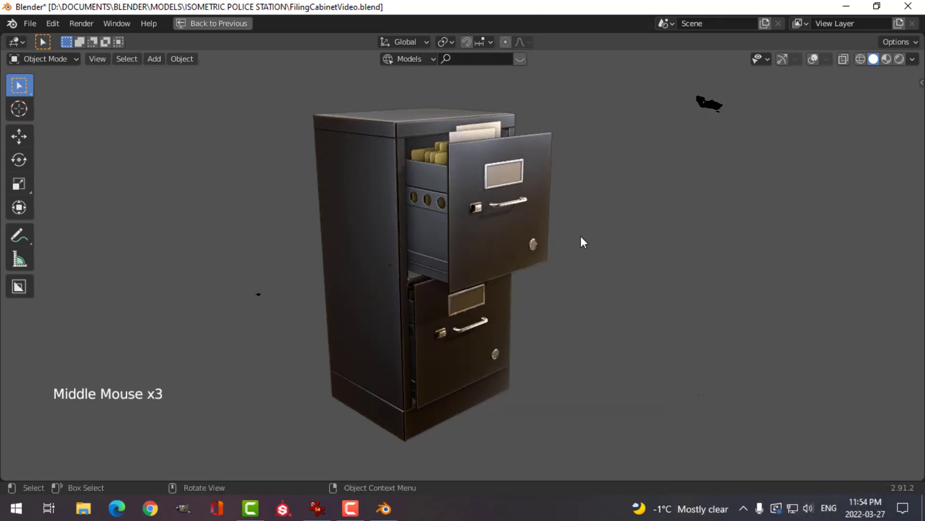